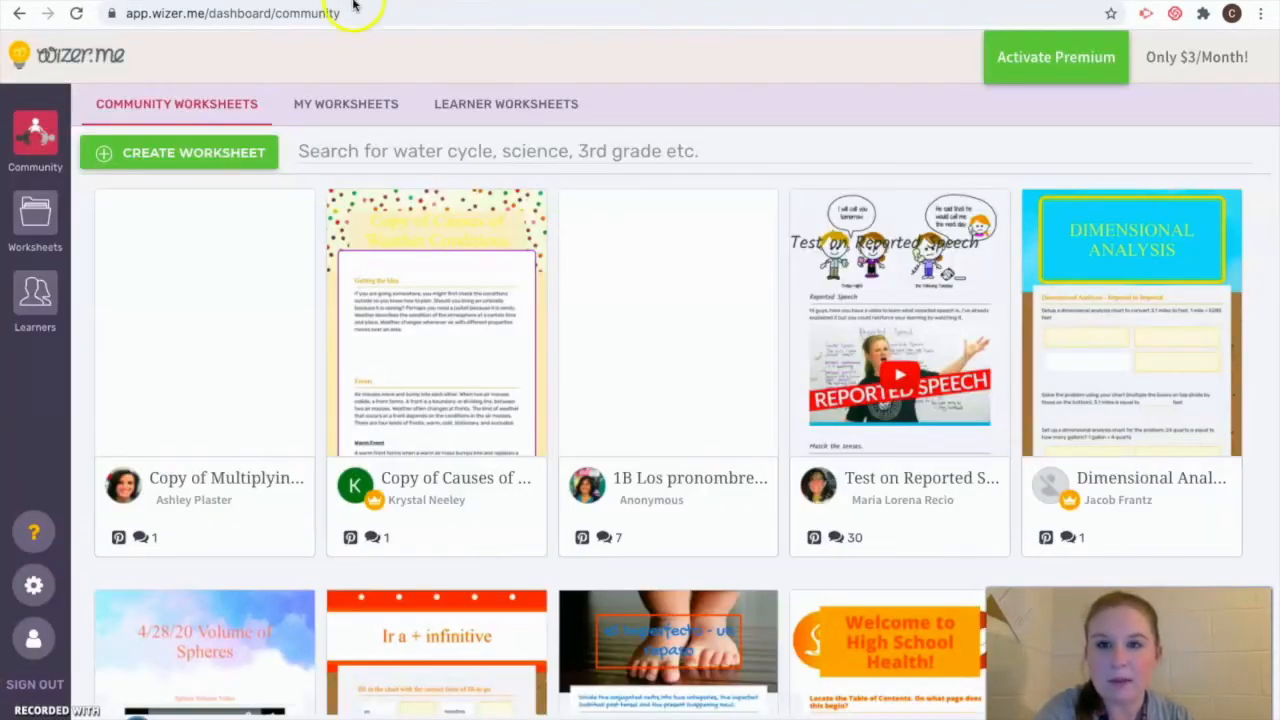
# Go to the wizer.me website and log in to reach the community worksheets dashboard
pyautogui.click(351, 13)
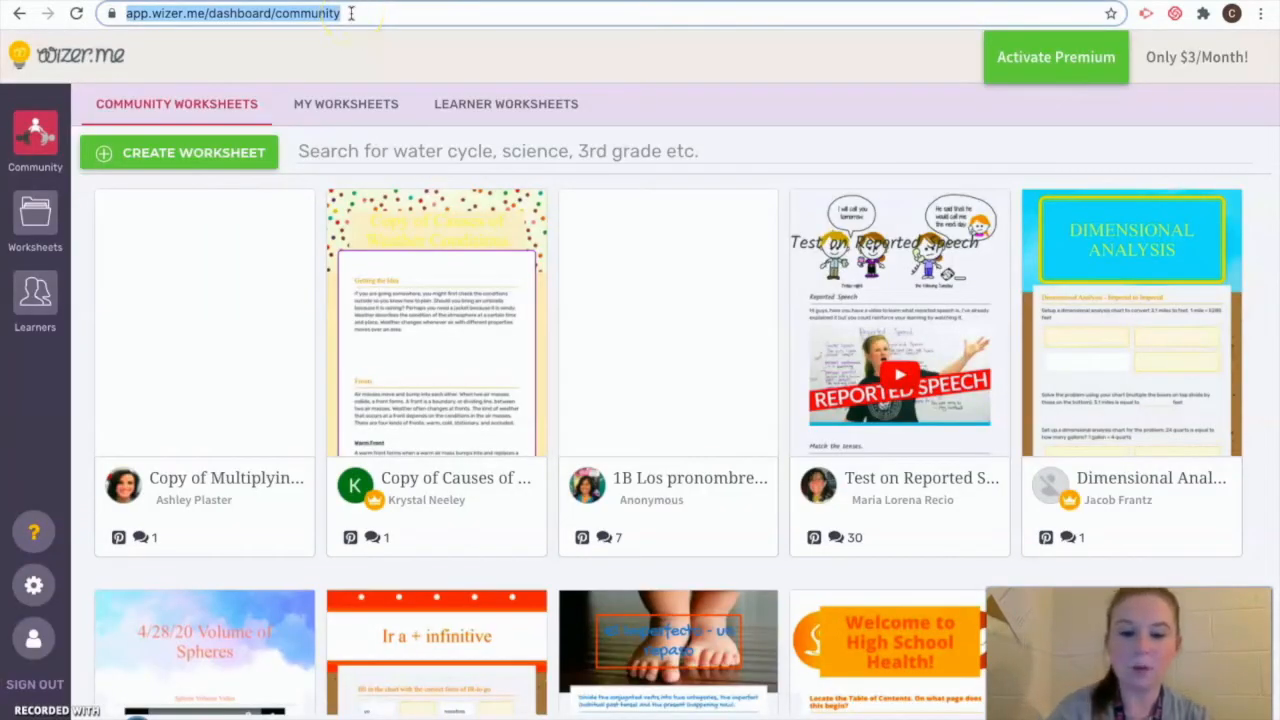
pyautogui.write('wizer.')
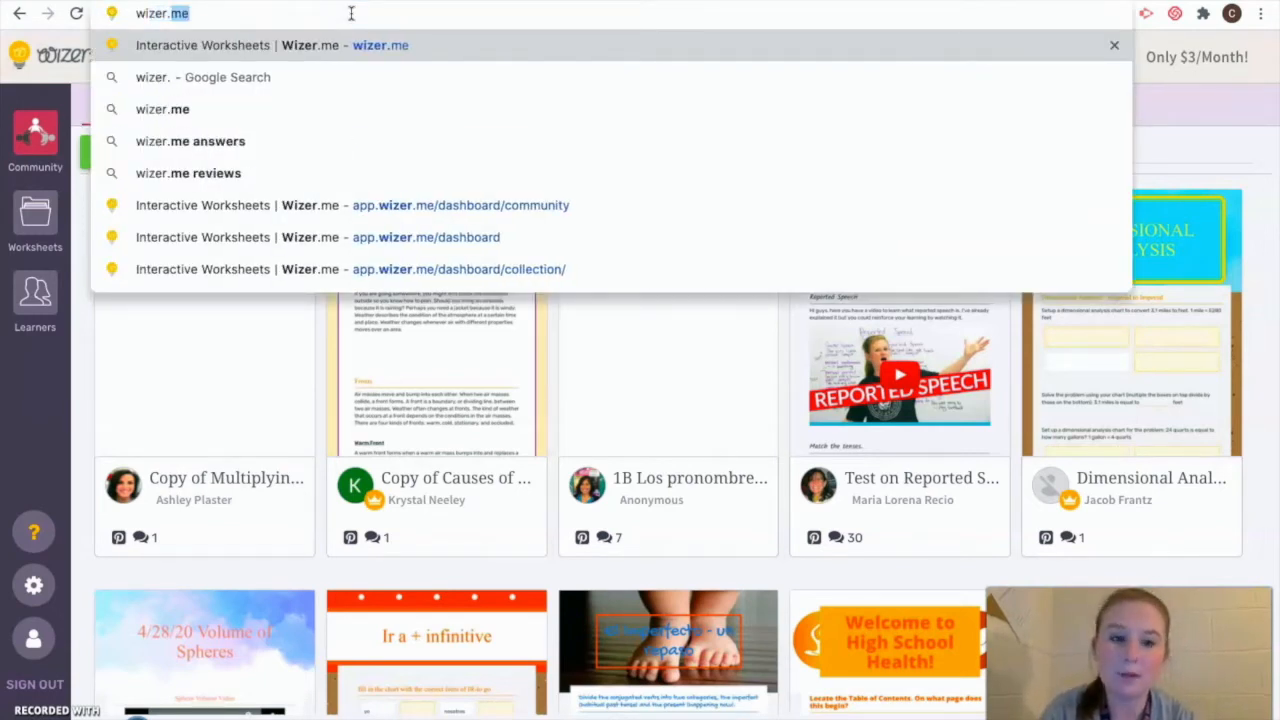
pyautogui.write('me/')
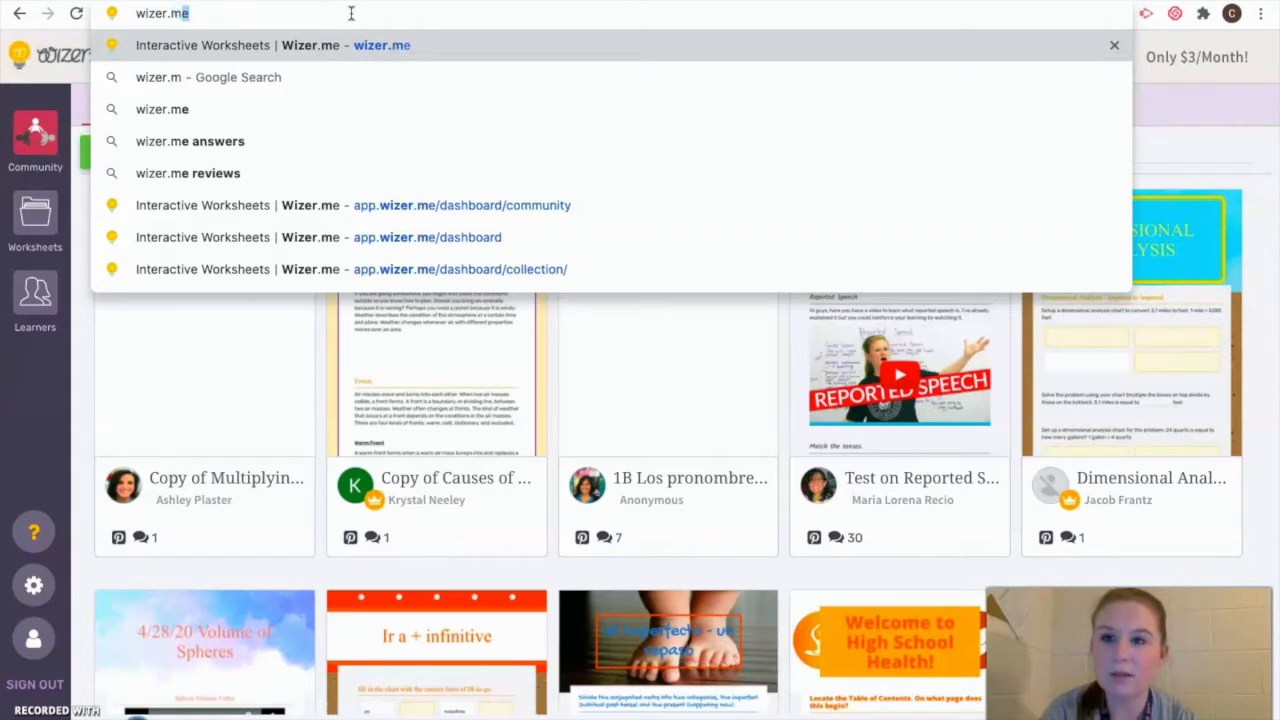
pyautogui.press('Return')
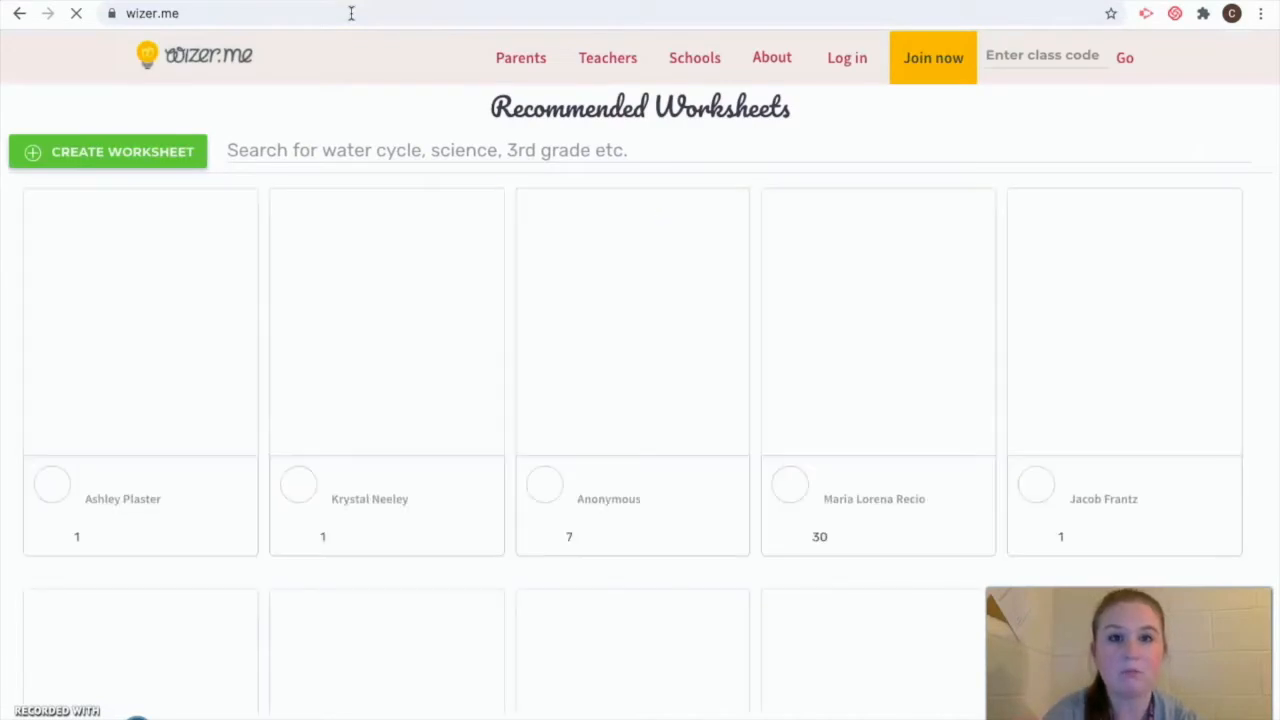
pyautogui.click(850, 77)
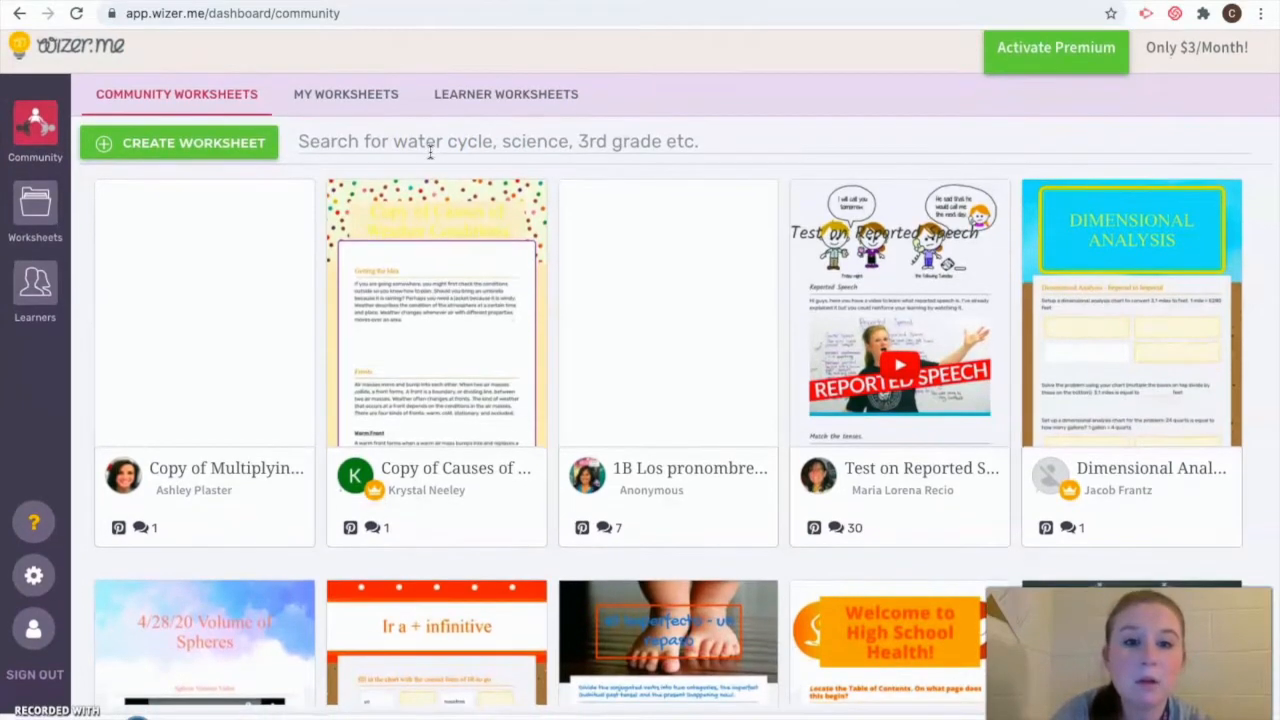
# Browse the community worksheets and open the "Staff, Lines, Spaces" worksheet in preview
pyautogui.scroll(-4, 249, 371)
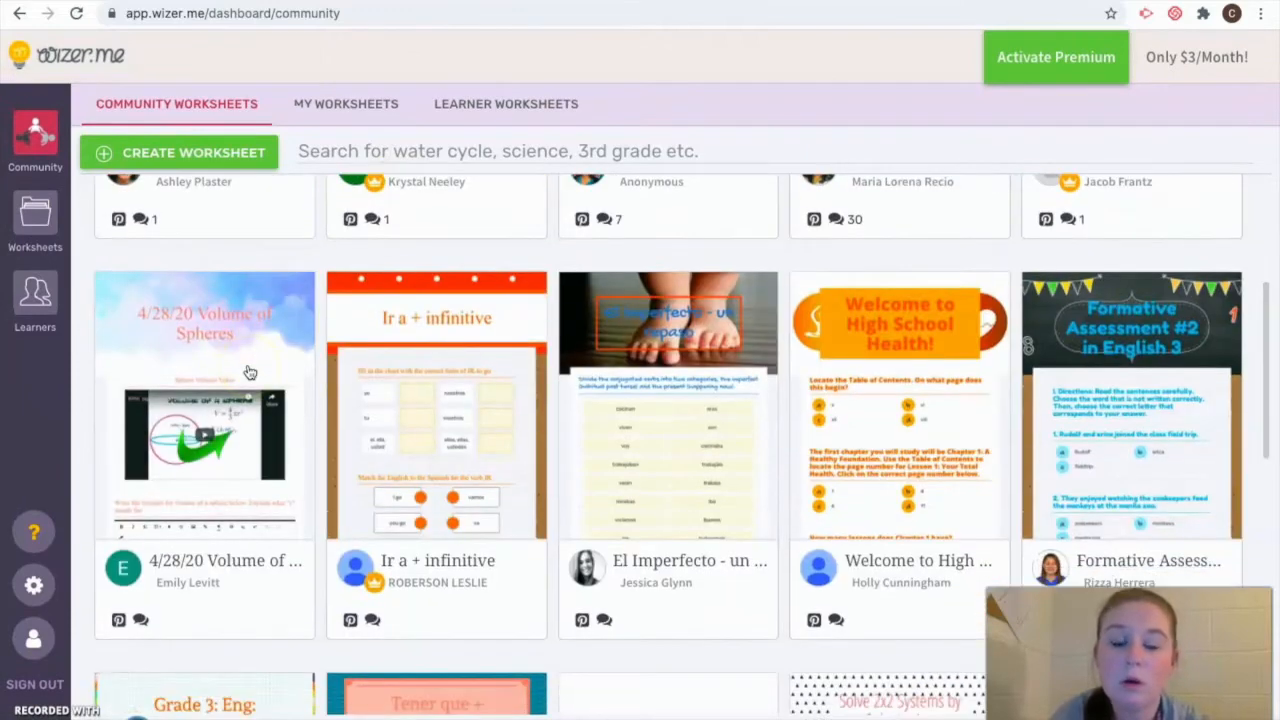
pyautogui.scroll(-3, 249, 371)
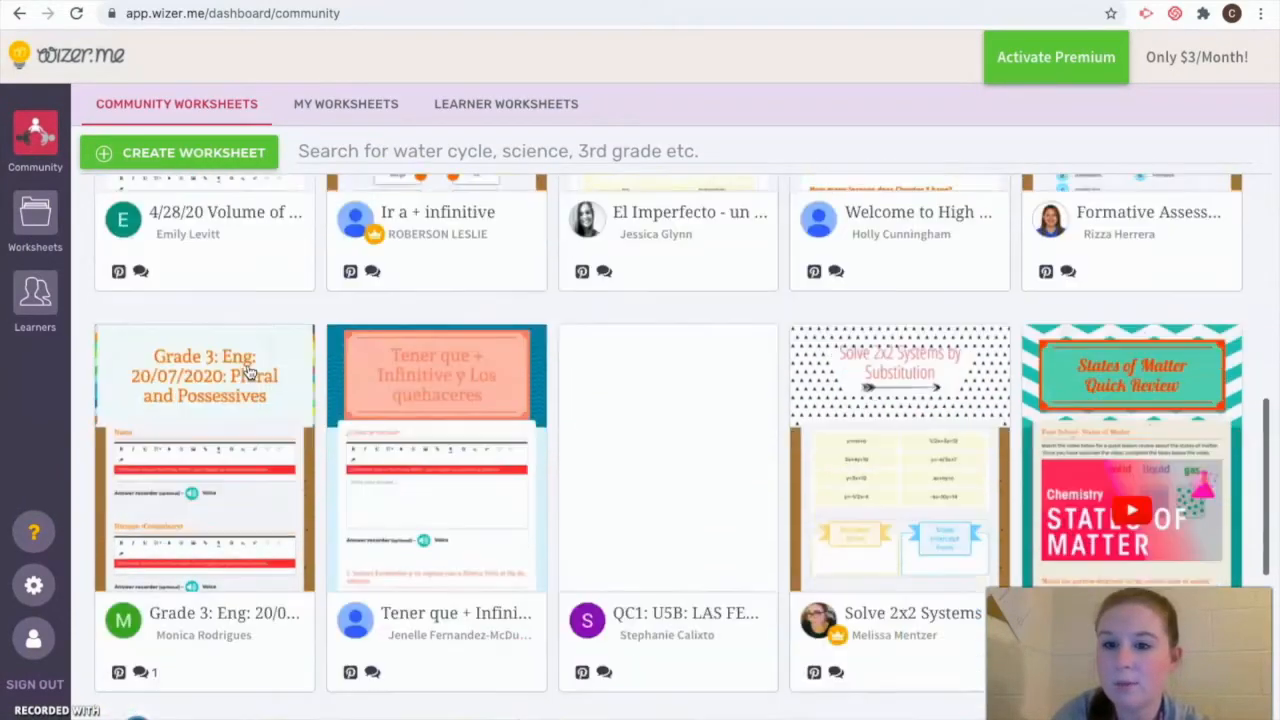
pyautogui.scroll(-4, 249, 371)
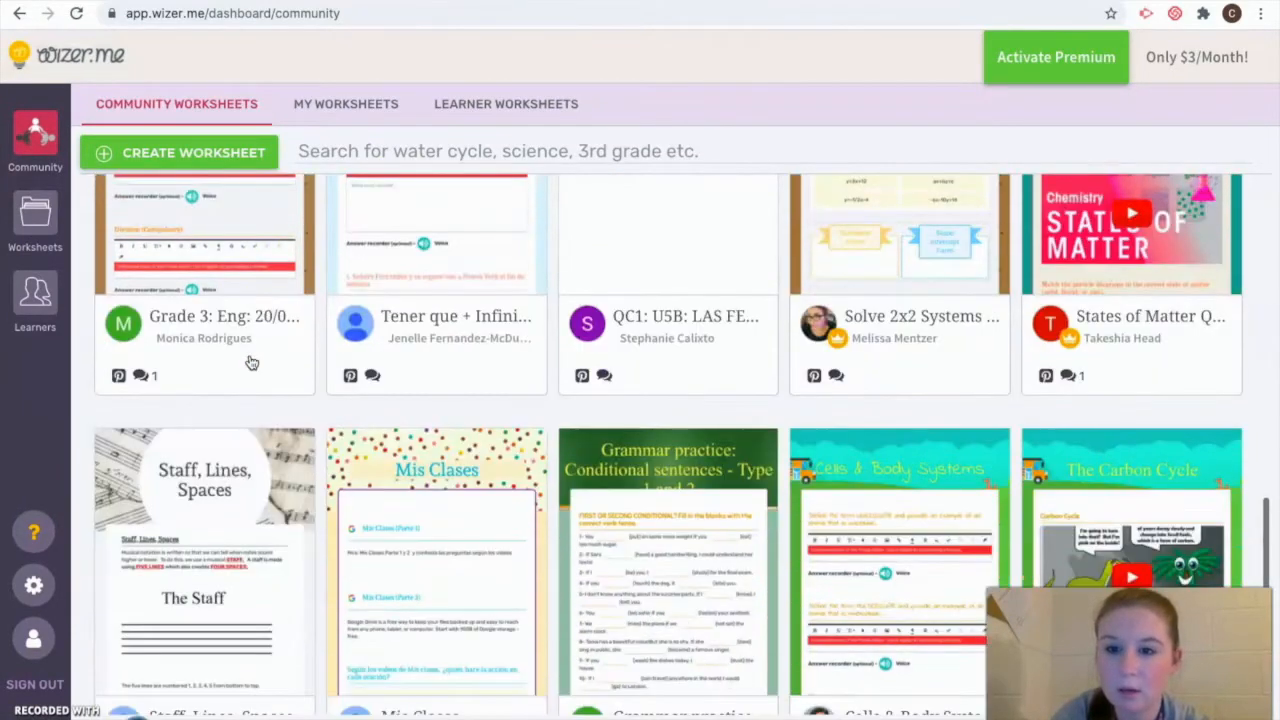
pyautogui.scroll(-1, 250, 356)
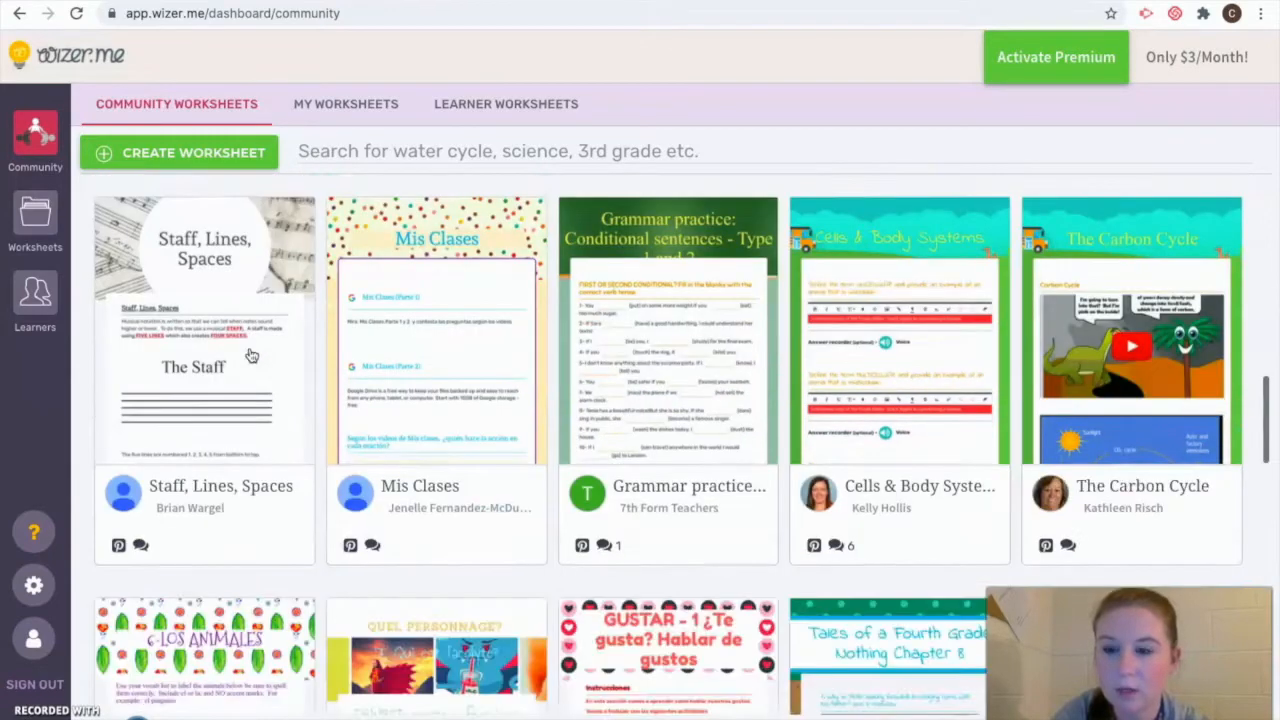
pyautogui.click(191, 336)
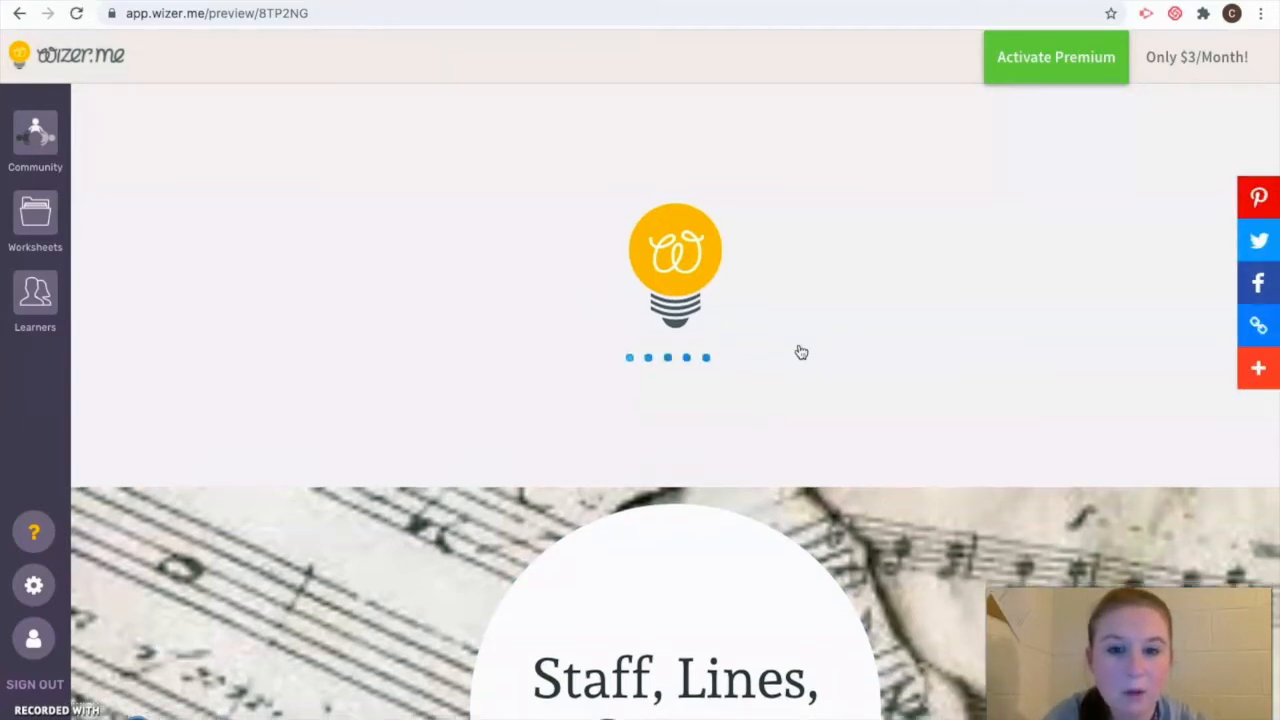
# Examine the worksheet's introduction, its staff diagrams and the line locations task in Exercise 1
pyautogui.scroll(-2, 801, 352)
pyautogui.scroll(-4, 801, 350)
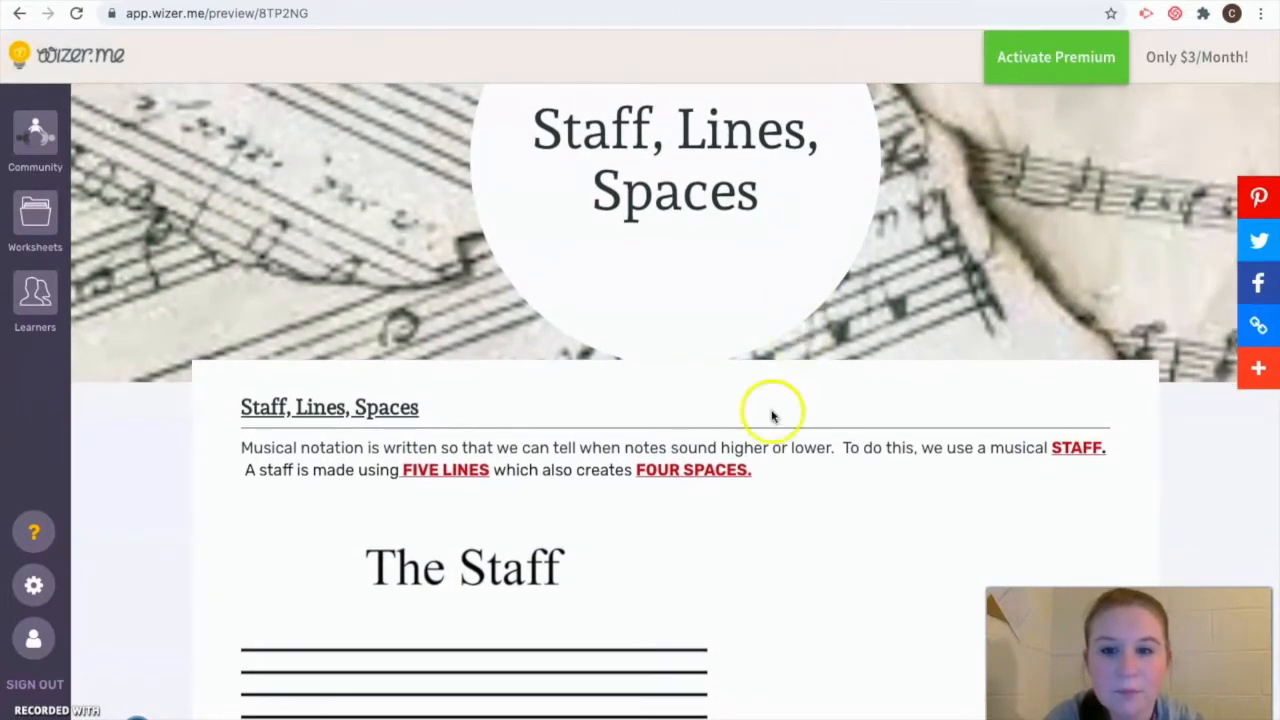
pyautogui.scroll(-2, 756, 475)
pyautogui.scroll(-1, 758, 462)
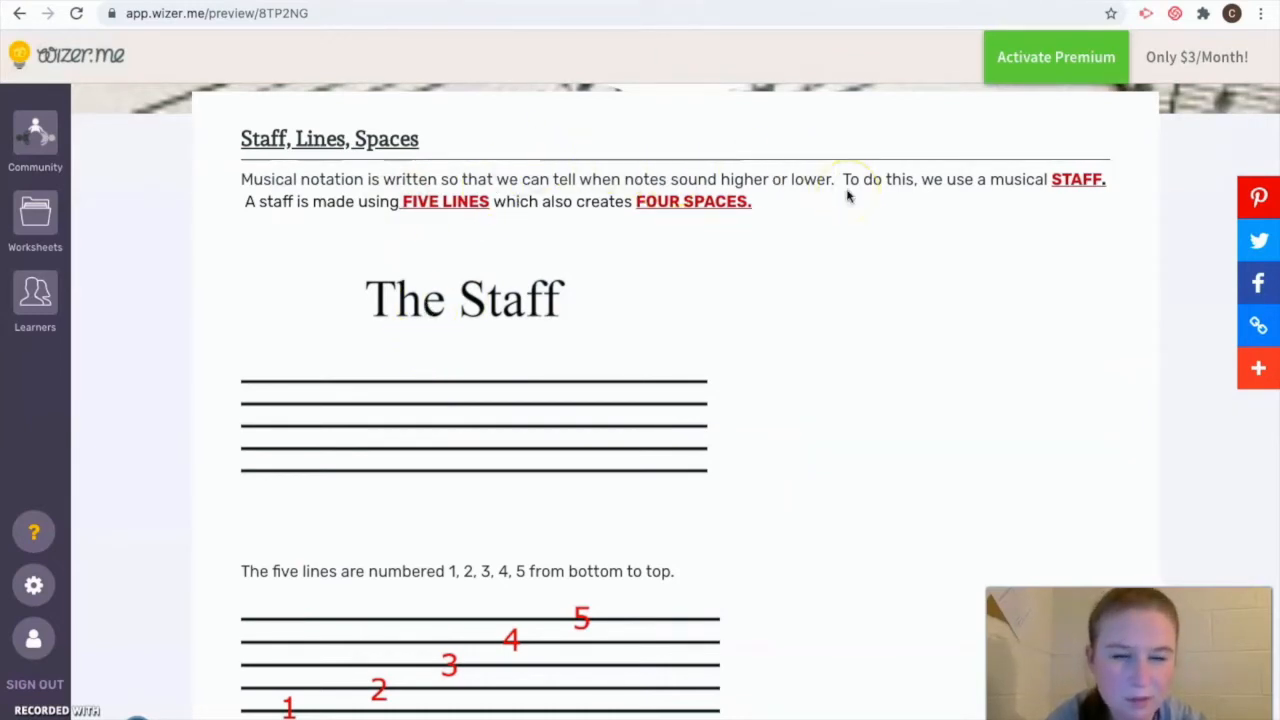
pyautogui.scroll(-1, 847, 196)
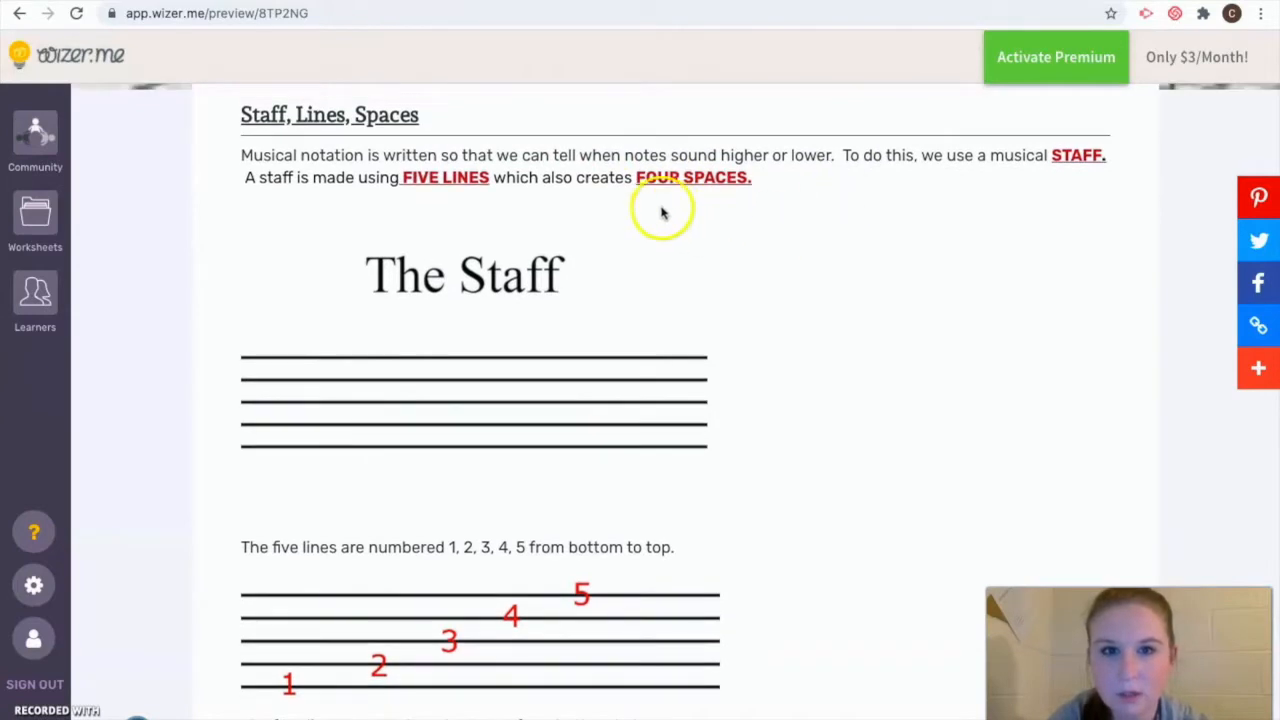
pyautogui.scroll(-5, 759, 222)
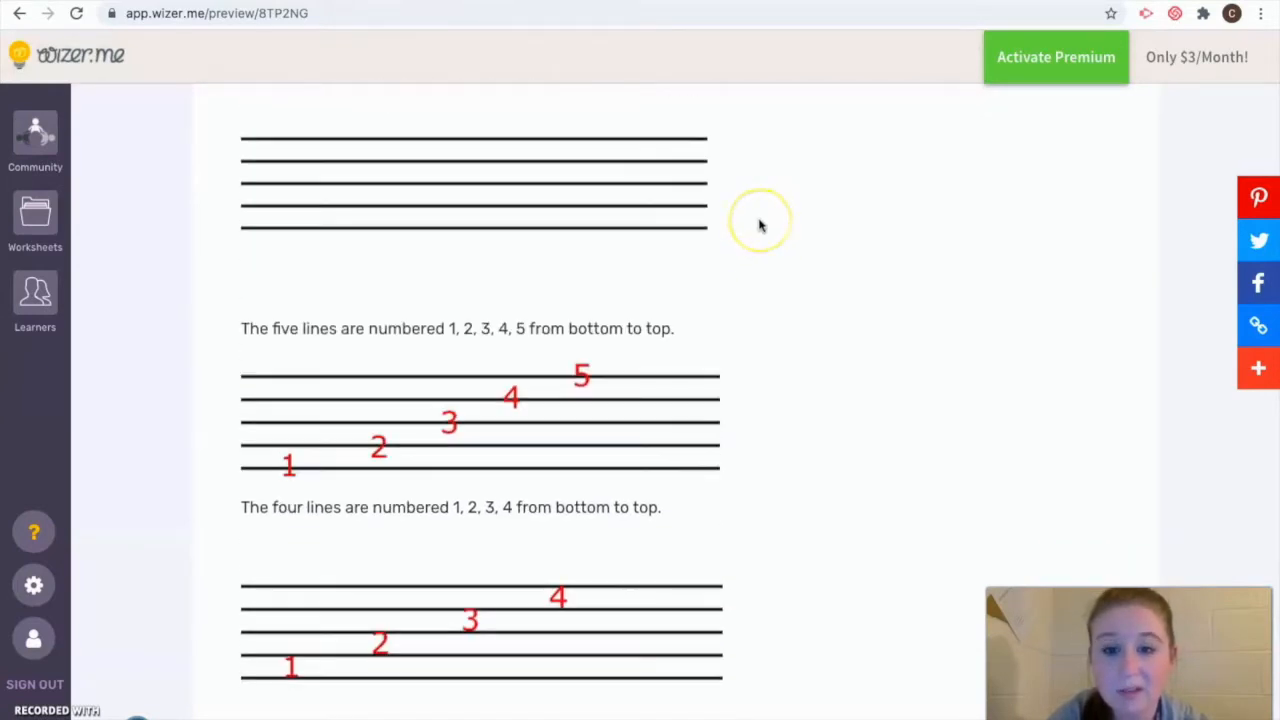
pyautogui.scroll(-4, 760, 210)
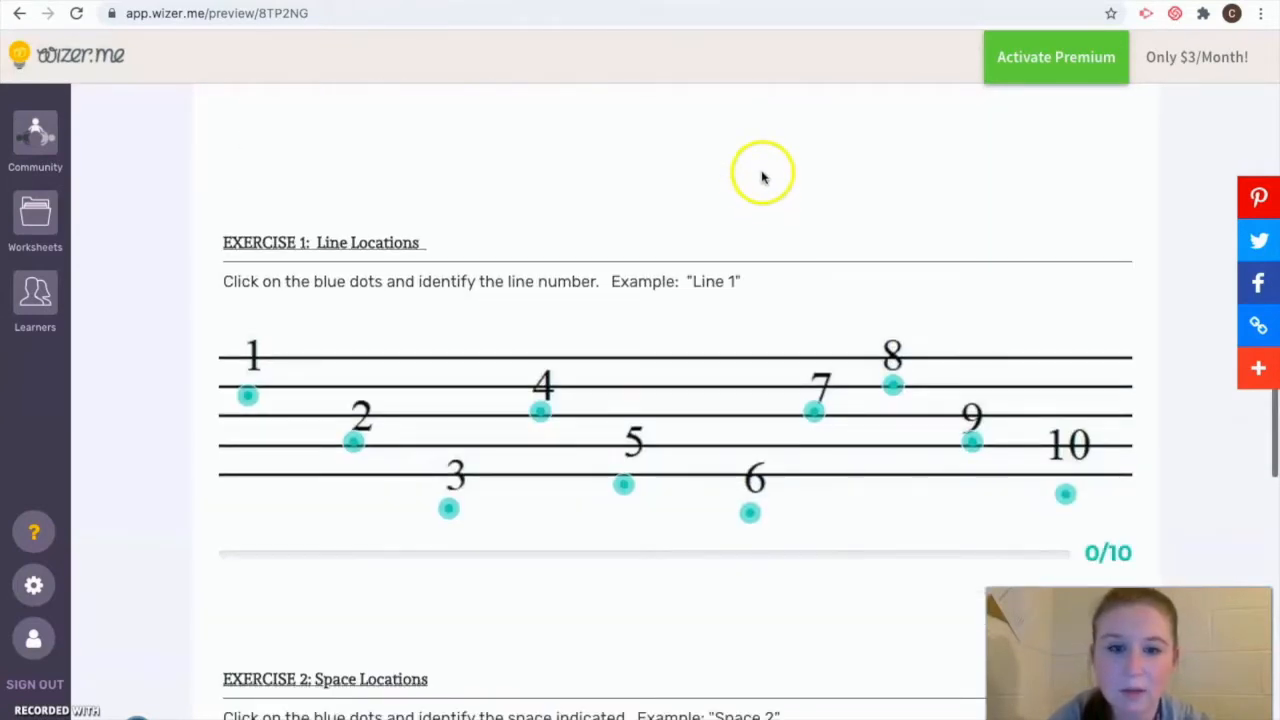
pyautogui.scroll(-1, 762, 192)
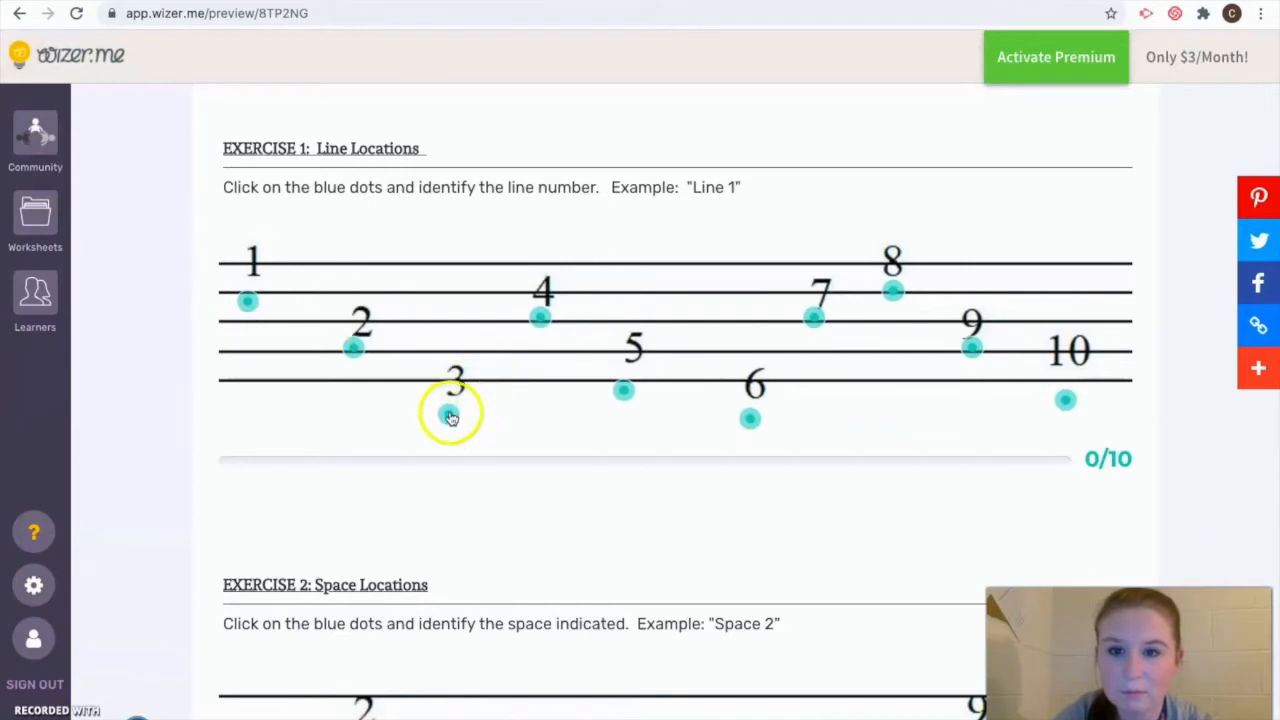
# Answer the dot for number 1 in Exercise 1: Line Locations with "line 5"
pyautogui.click(250, 304)
pyautogui.click(281, 311)
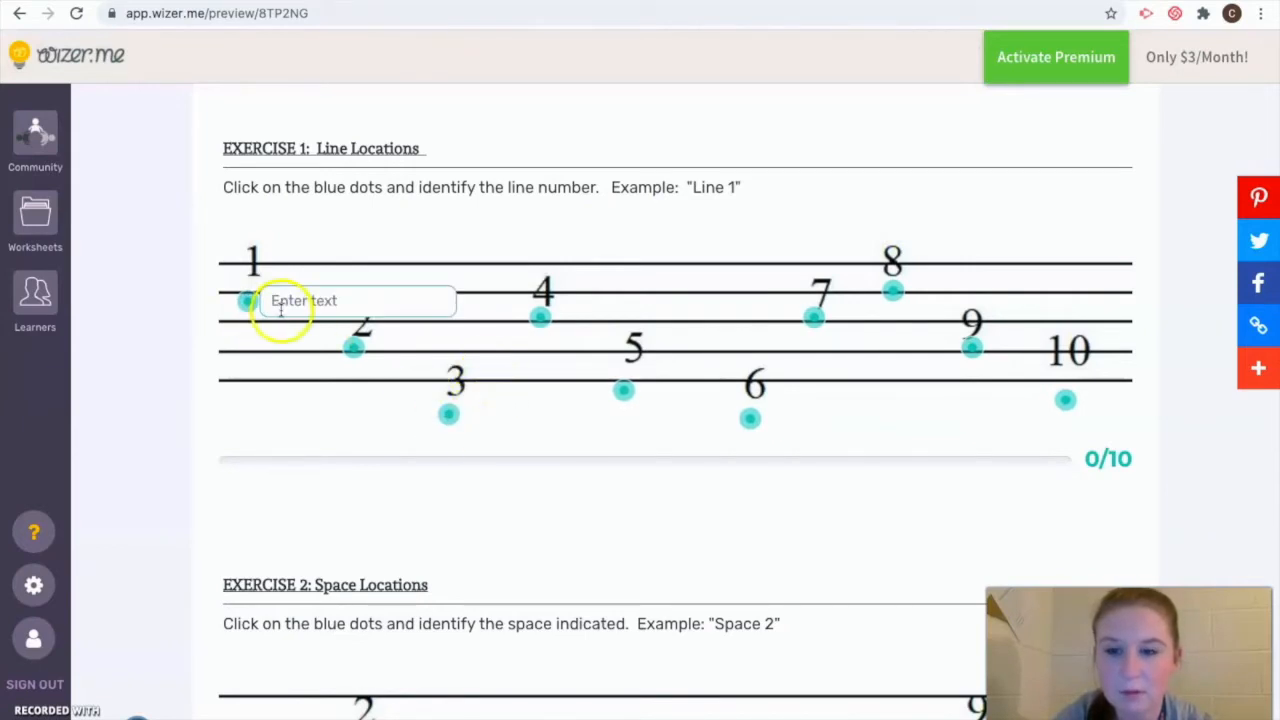
pyautogui.click(288, 296)
pyautogui.click(271, 429)
pyautogui.scroll(-2, 271, 429)
pyautogui.scroll(3, 271, 429)
pyautogui.click(263, 385)
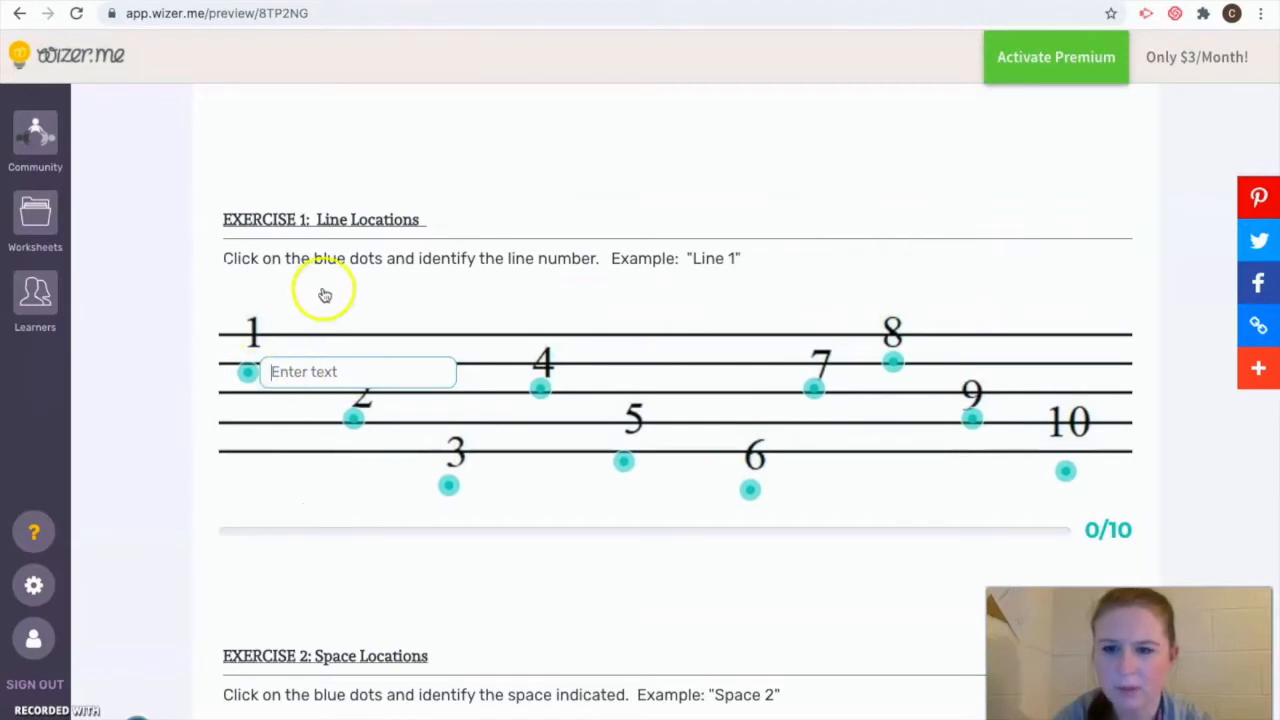
pyautogui.write('line ')
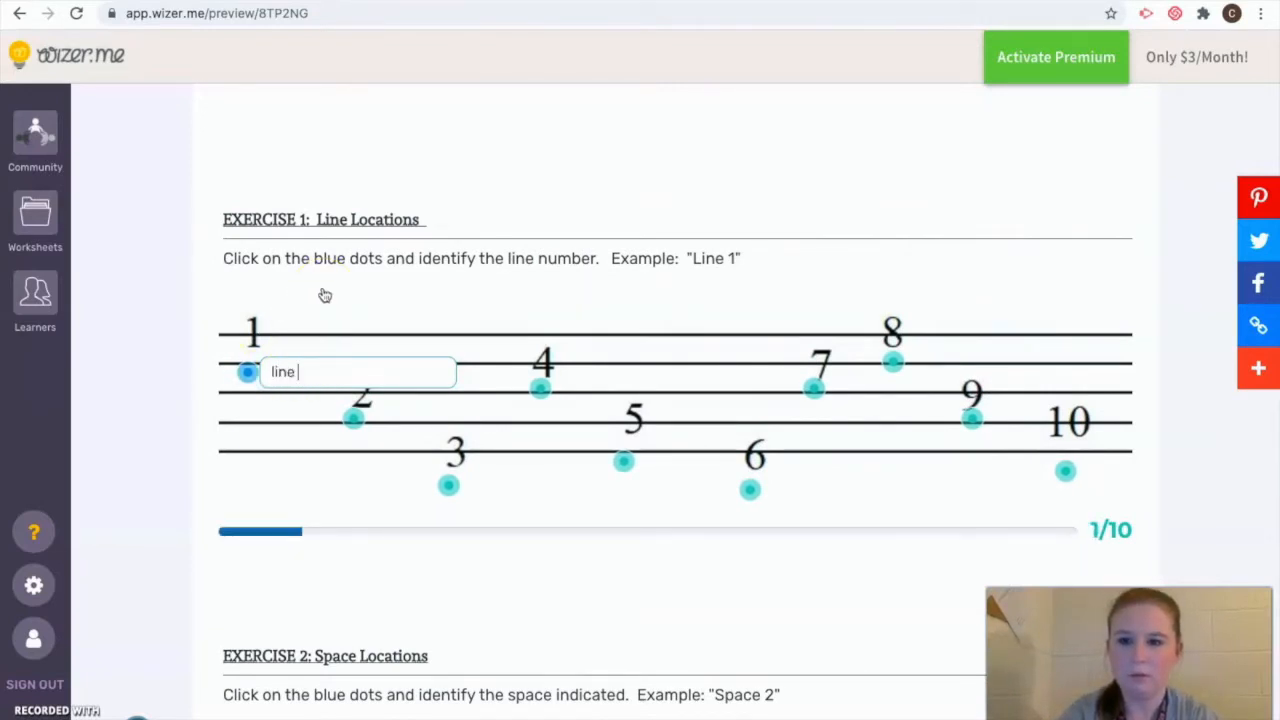
pyautogui.write('1')
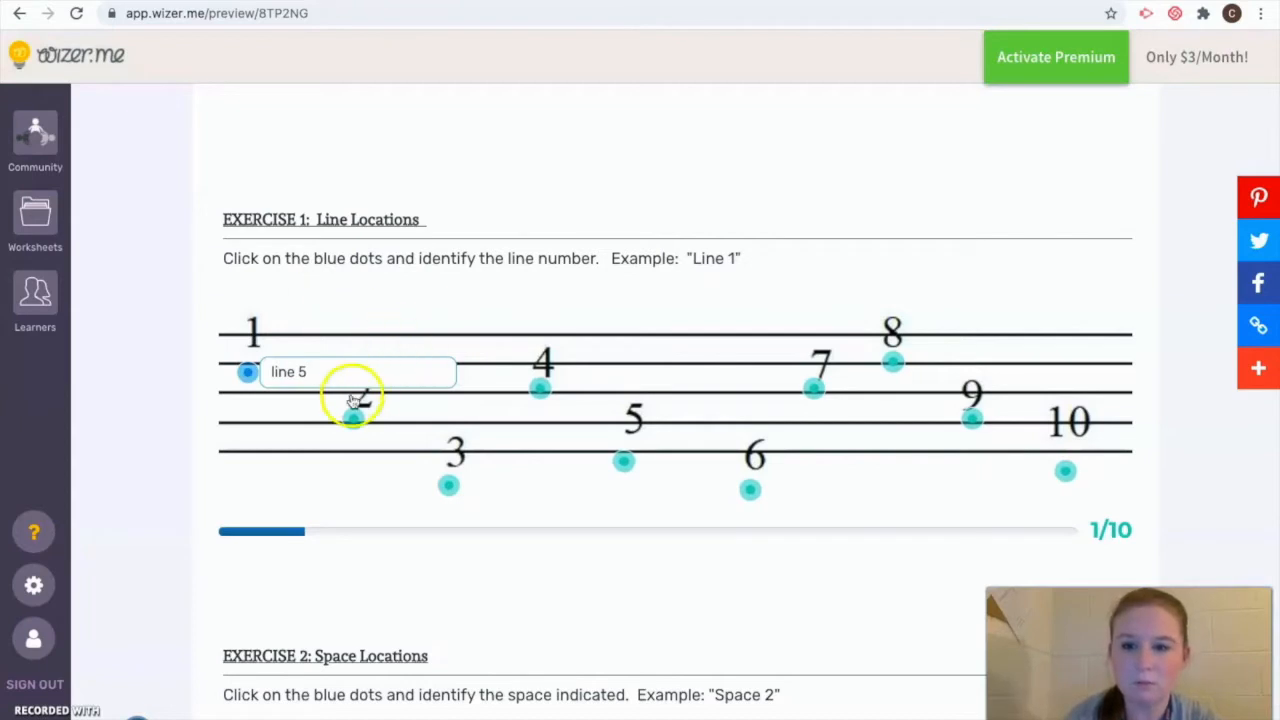
# Answer the dot for number 2 in Exercise 1: Line Locations with "line 2"
pyautogui.click(355, 418)
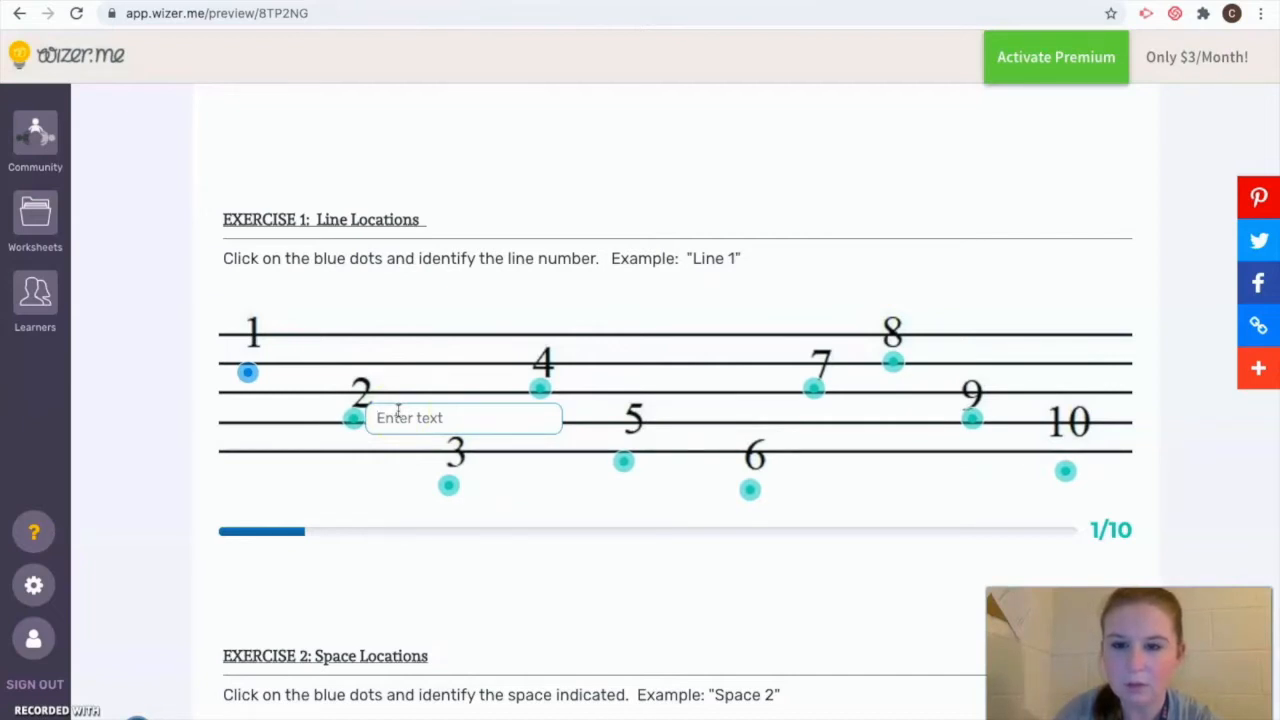
pyautogui.write('line 2')
pyautogui.click(677, 409)
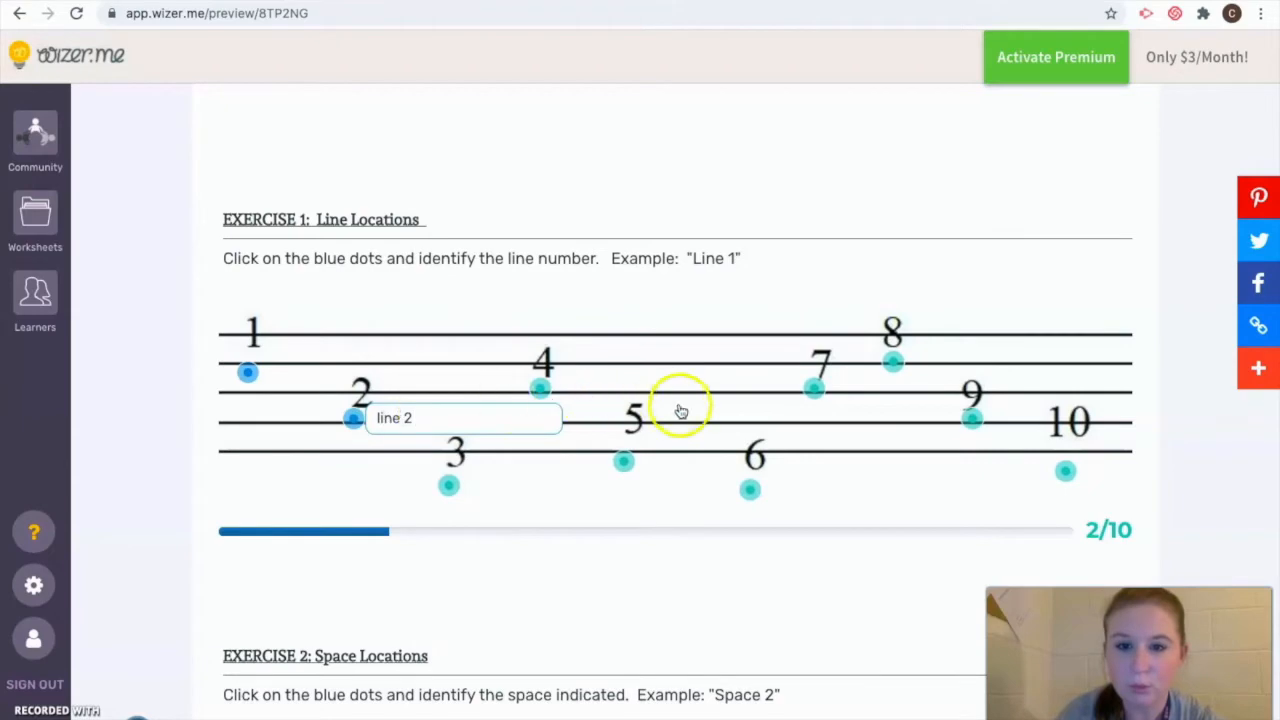
# Examine the remaining exercises and feedback section, and the worksheet's copy and assign options above its title
pyautogui.scroll(-4, 669, 503)
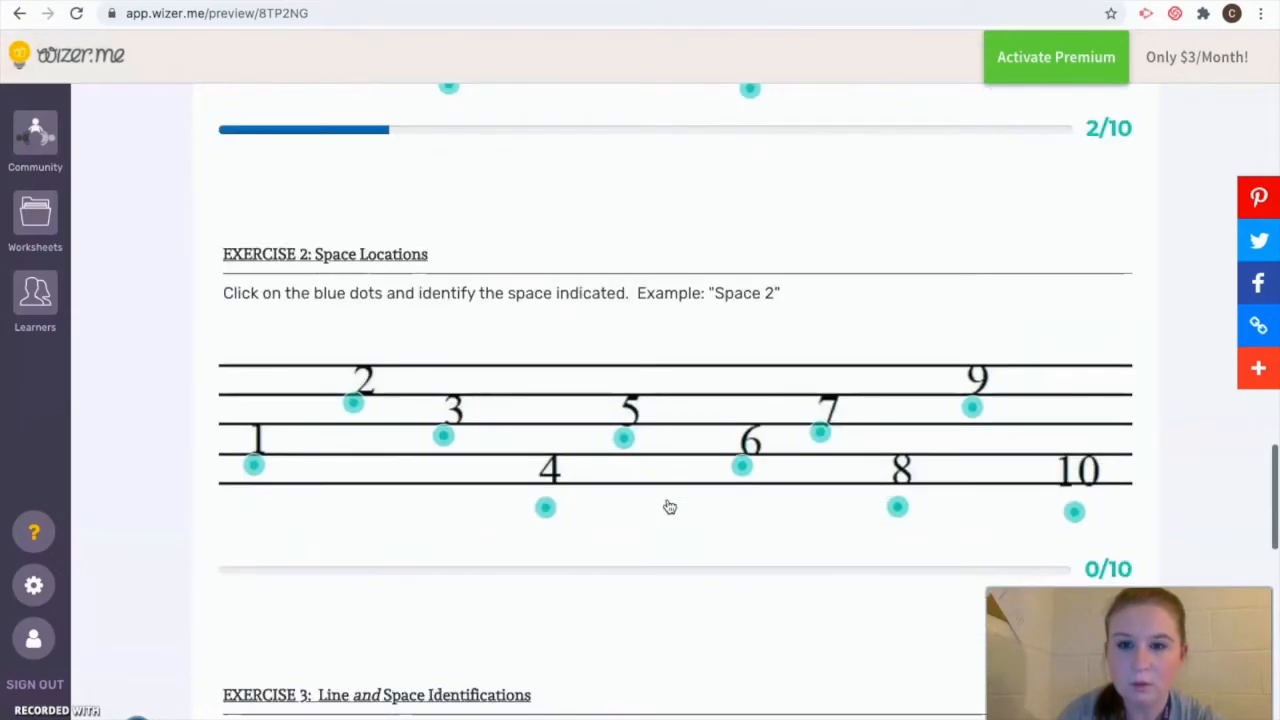
pyautogui.scroll(-8, 669, 507)
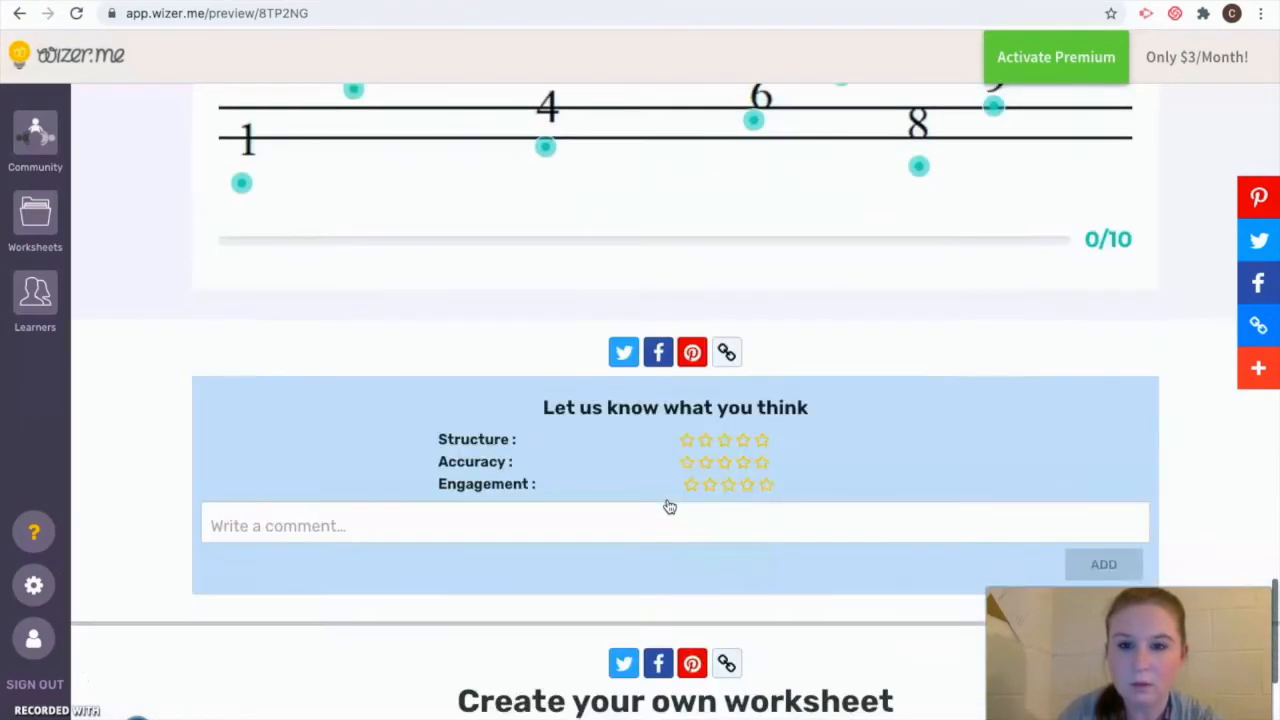
pyautogui.scroll(-2, 669, 507)
pyautogui.scroll(6, 669, 507)
pyautogui.click(889, 532)
pyautogui.click(841, 514)
pyautogui.scroll(15, 880, 349)
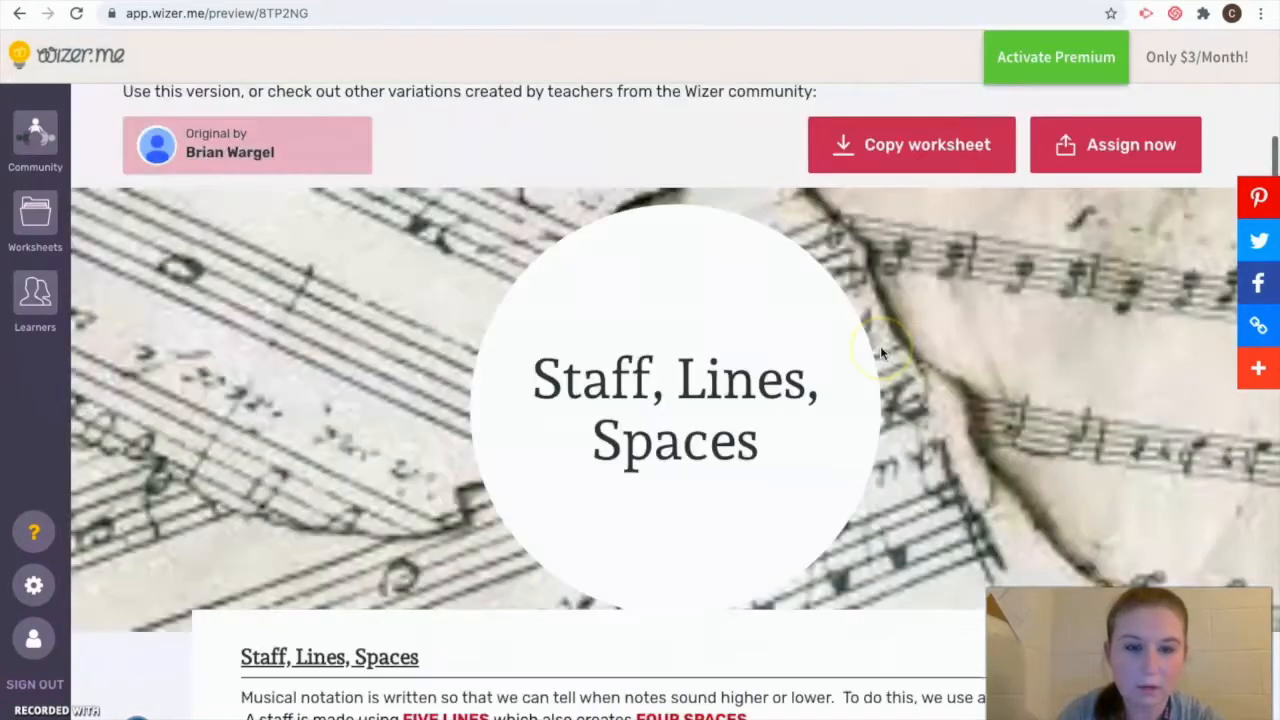
pyautogui.scroll(3, 880, 350)
pyautogui.click(880, 450)
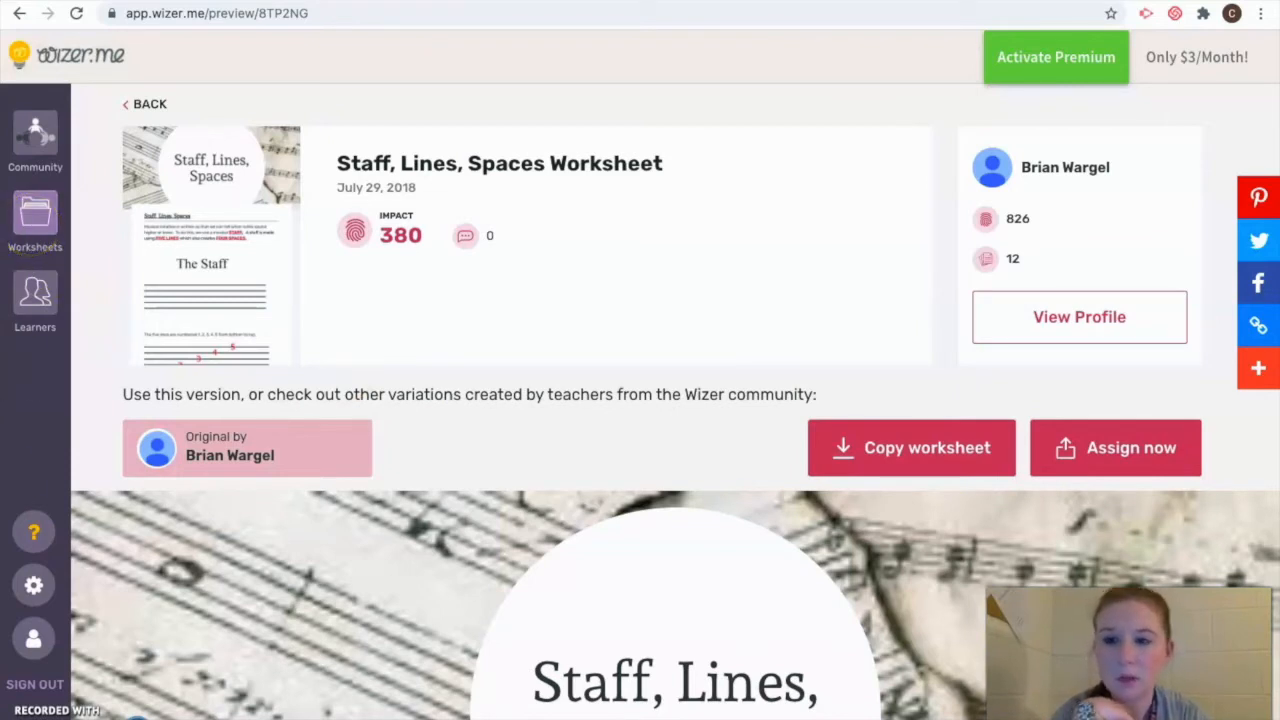
# Open the collection of own worksheets and look through the existing ones
pyautogui.click(30, 216)
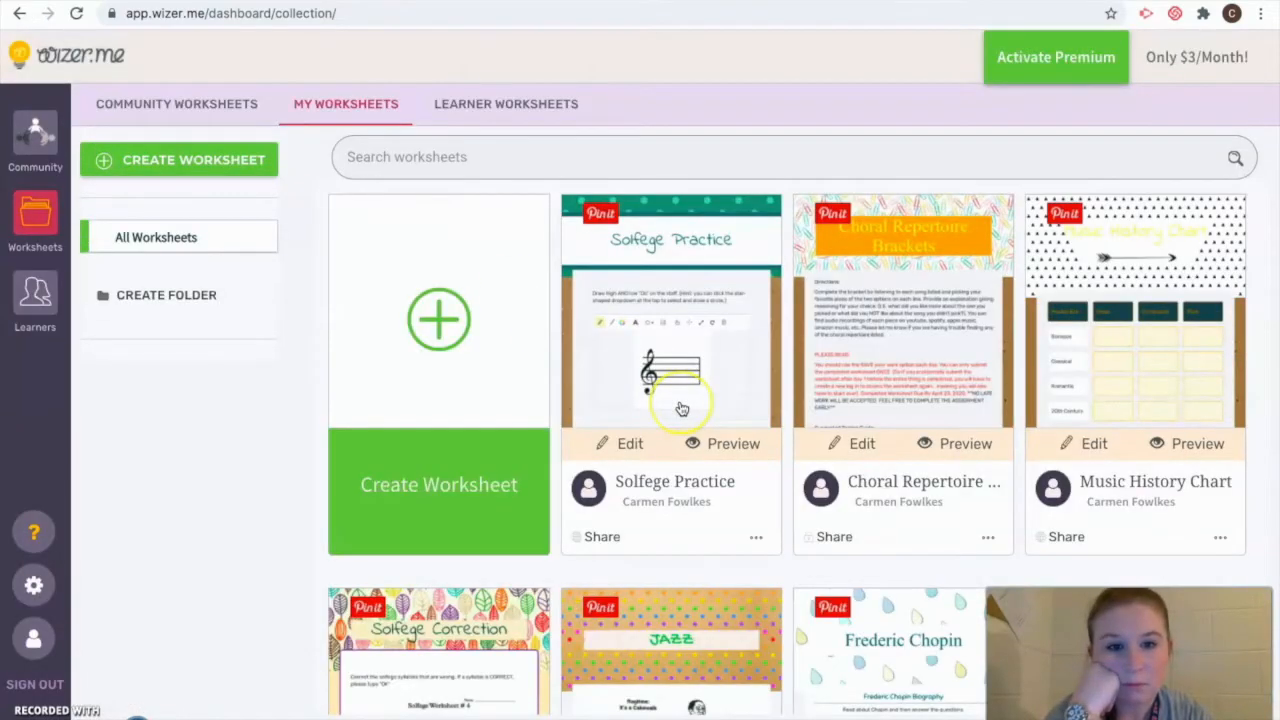
pyautogui.scroll(-6, 681, 409)
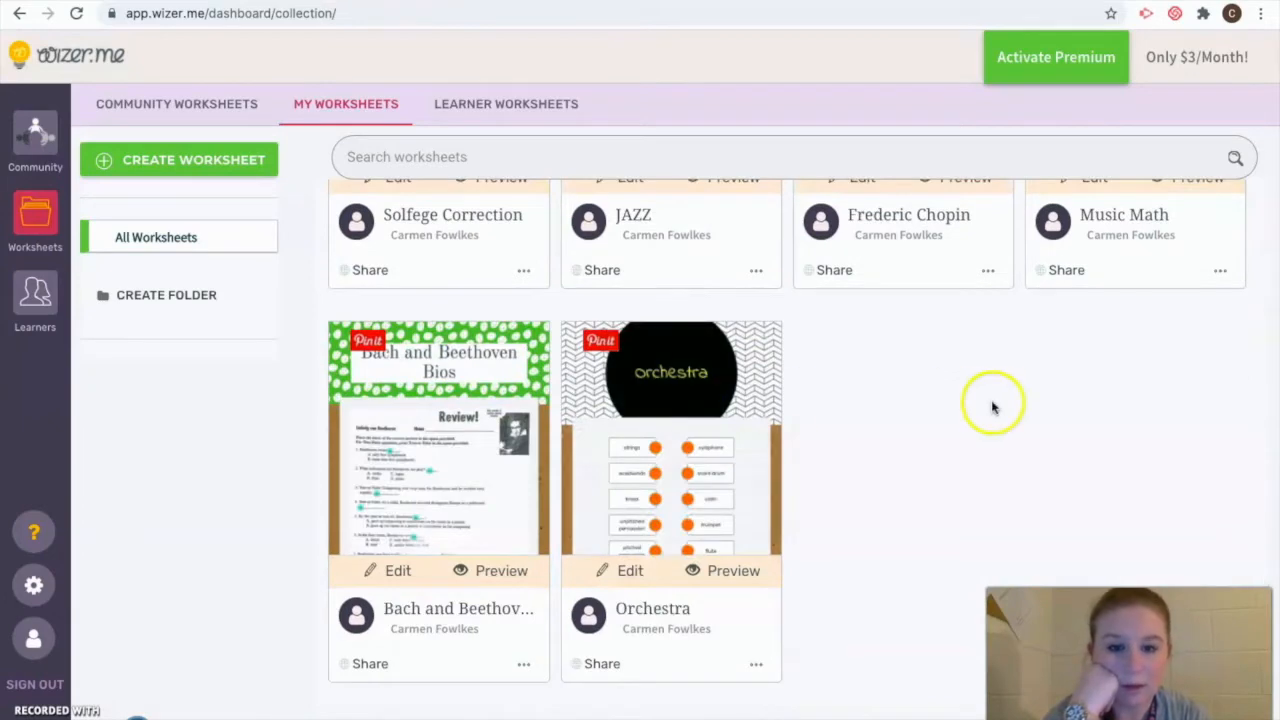
pyautogui.scroll(1, 993, 407)
pyautogui.scroll(6, 993, 407)
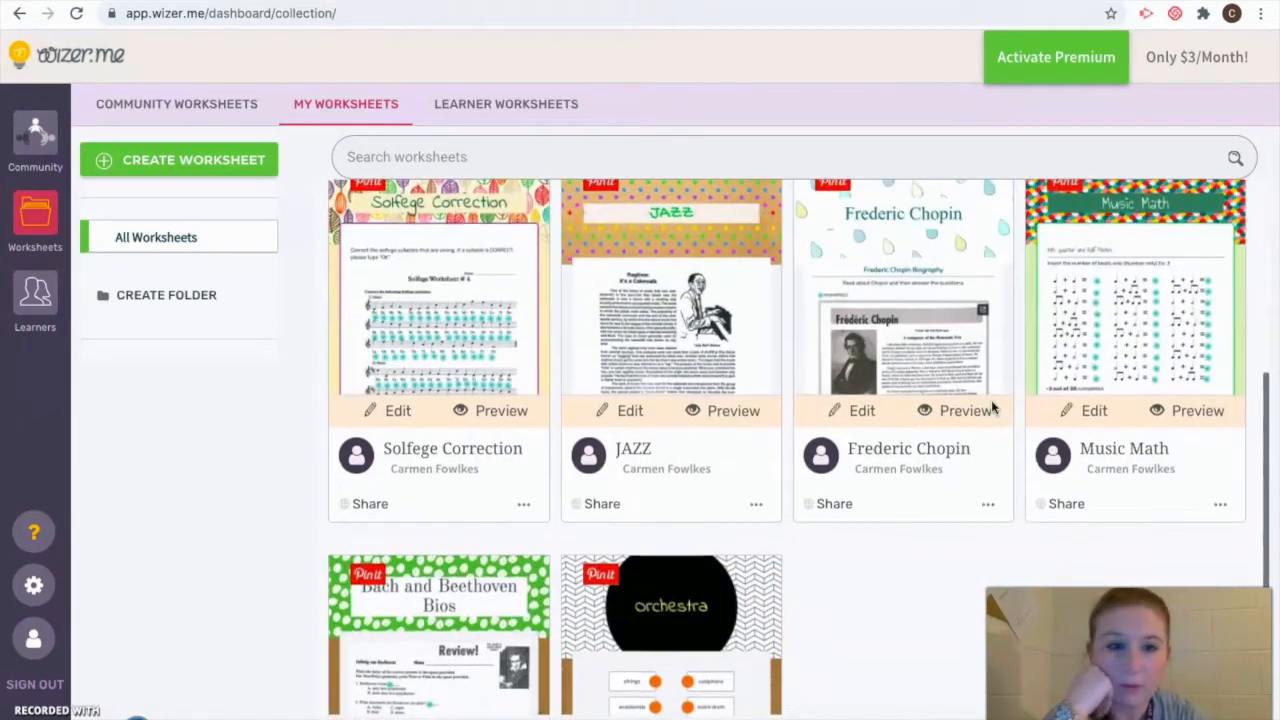
pyautogui.scroll(2, 993, 407)
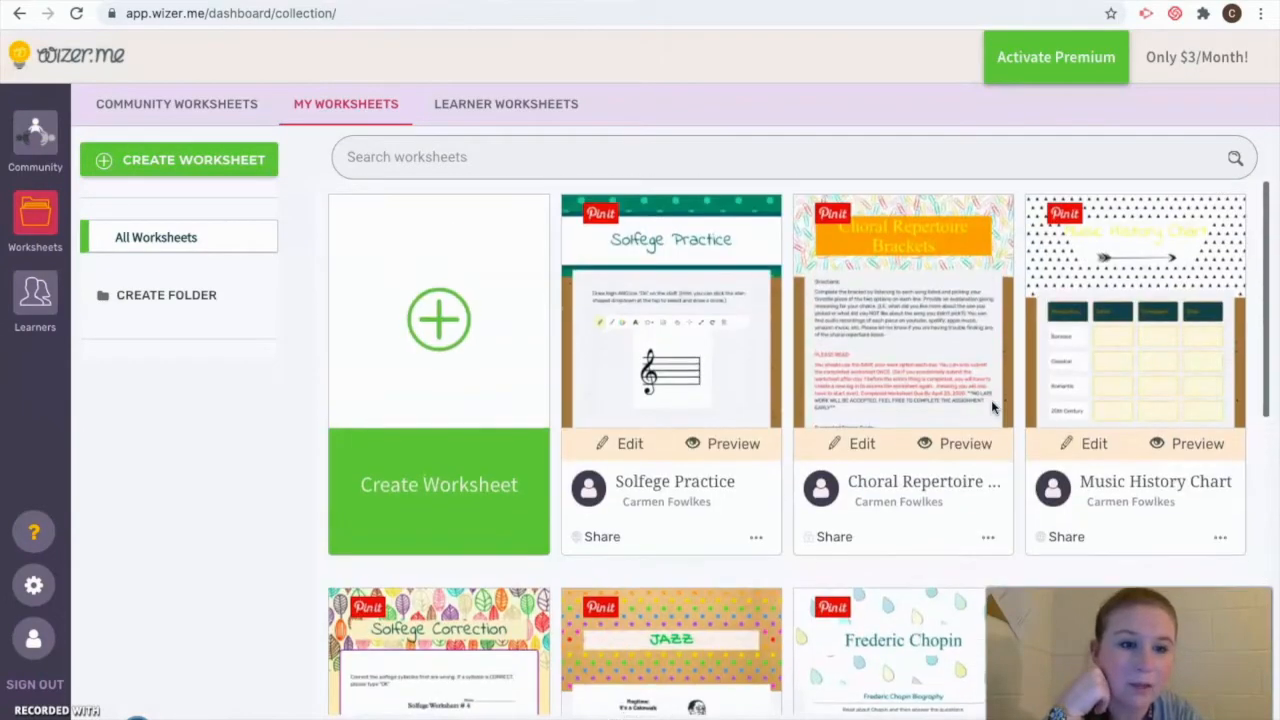
pyautogui.scroll(1, 993, 407)
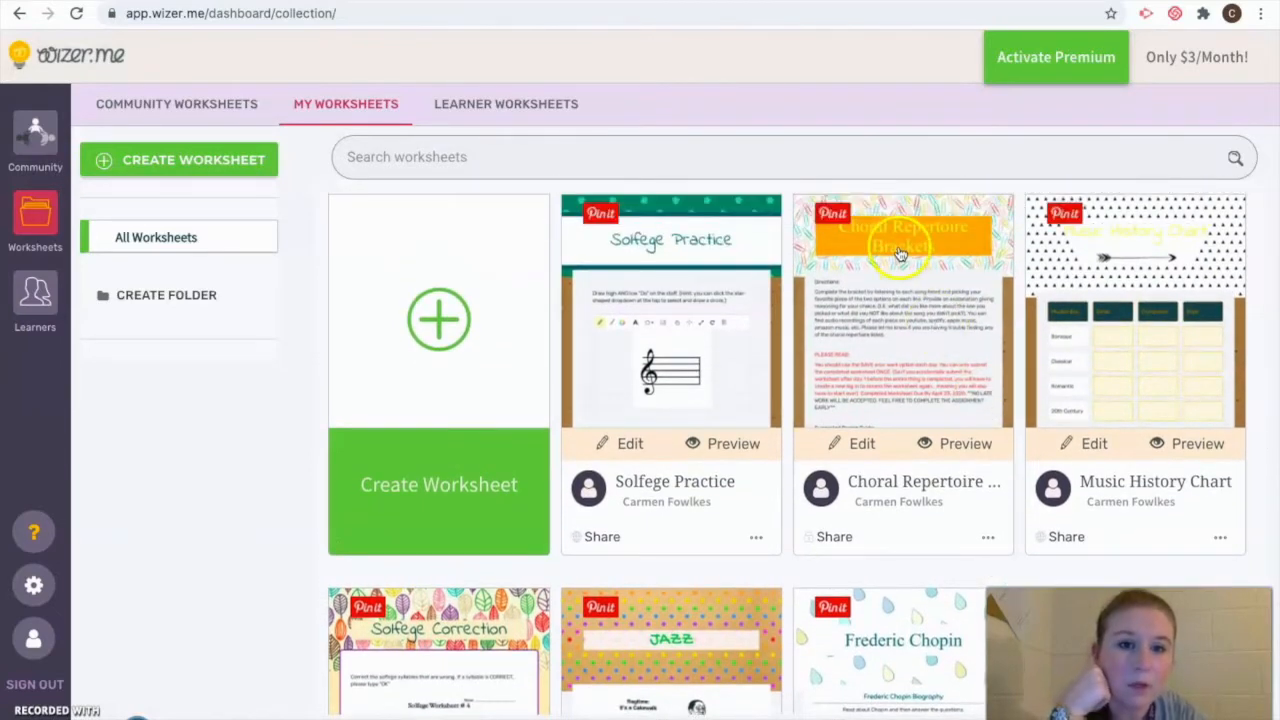
pyautogui.scroll(-3, 891, 291)
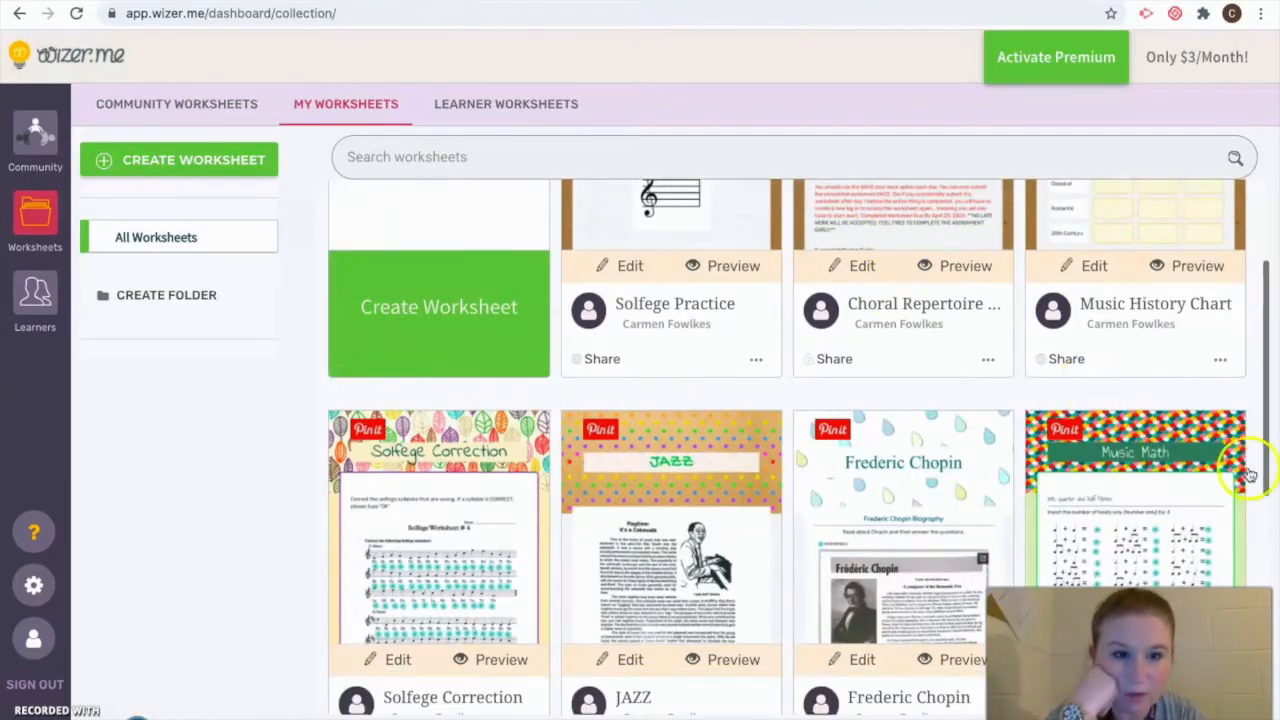
pyautogui.scroll(-2, 894, 428)
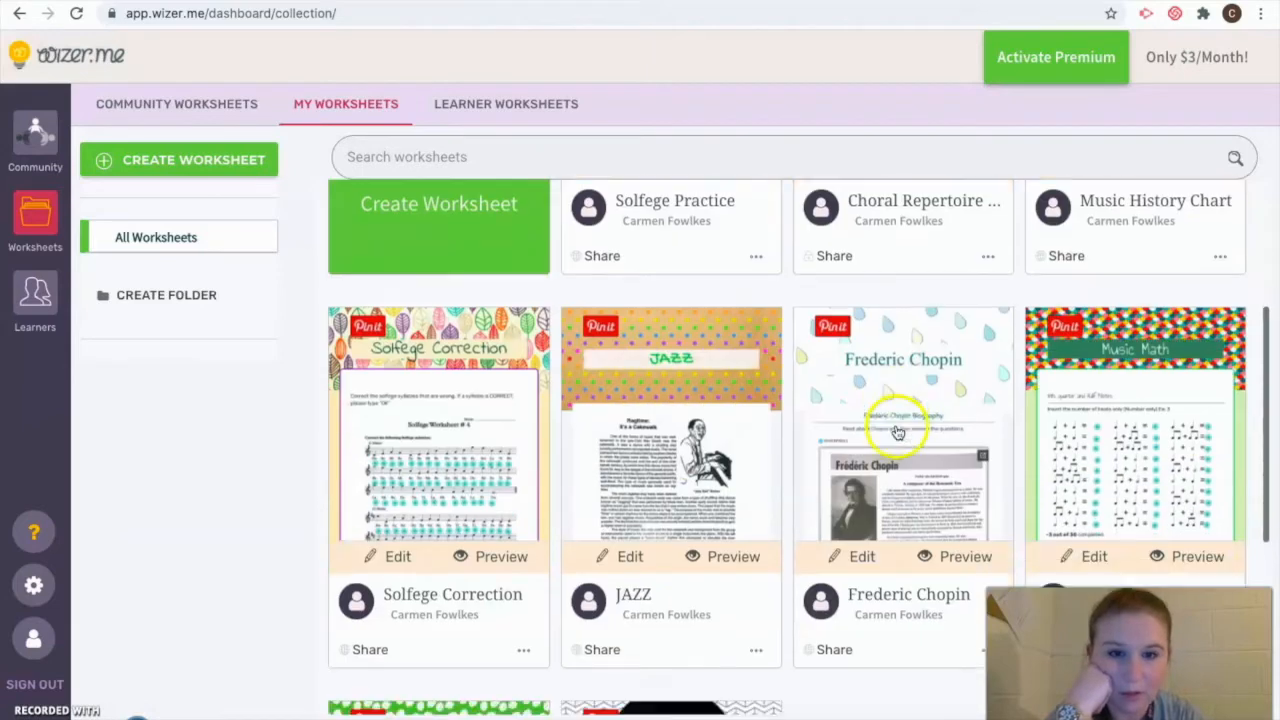
pyautogui.scroll(5, 921, 440)
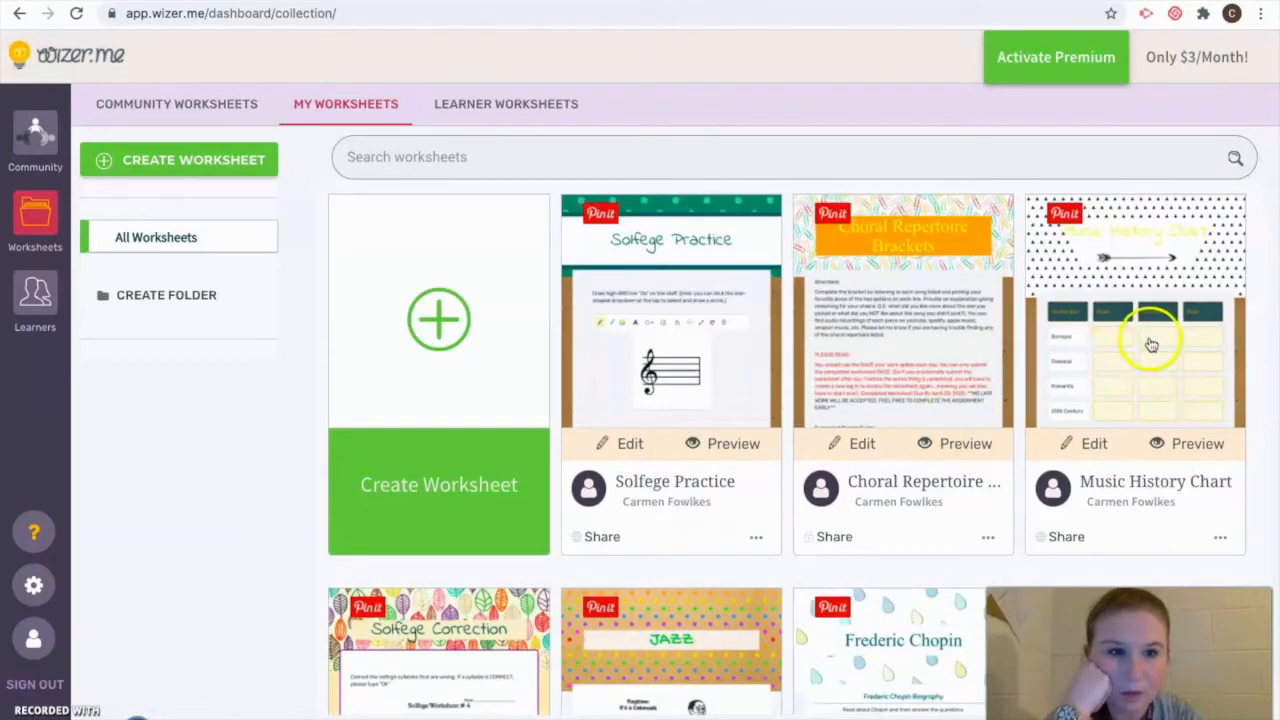
# Create a new blank worksheet from the collection of own worksheets
pyautogui.click(450, 313)
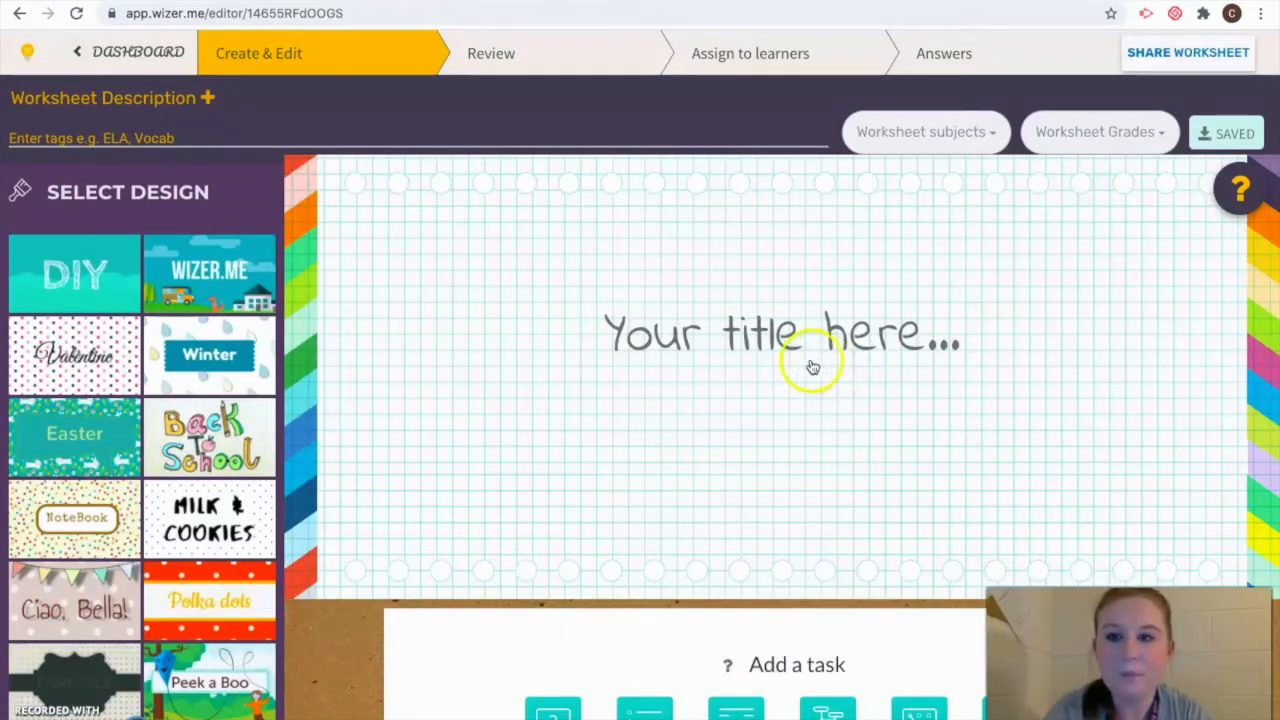
# Apply the Summer design's green leaf cover image to the worksheet
pyautogui.scroll(-6, 101, 430)
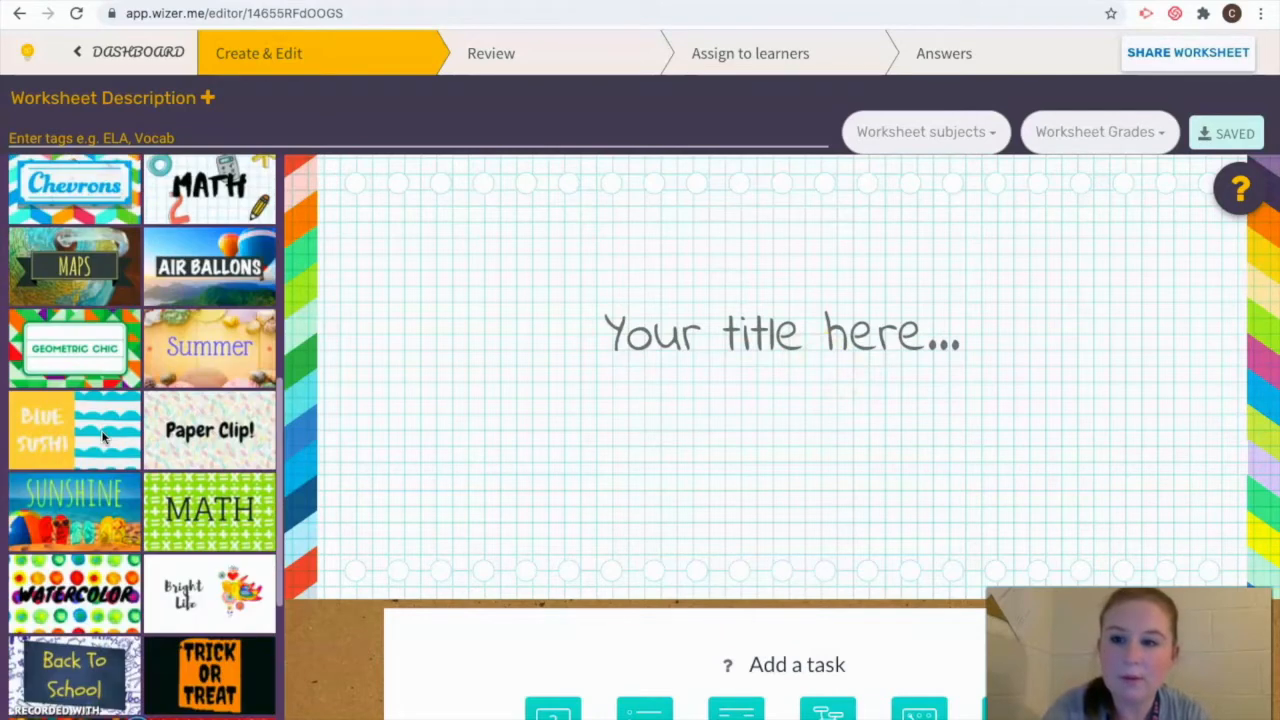
pyautogui.scroll(-1, 102, 437)
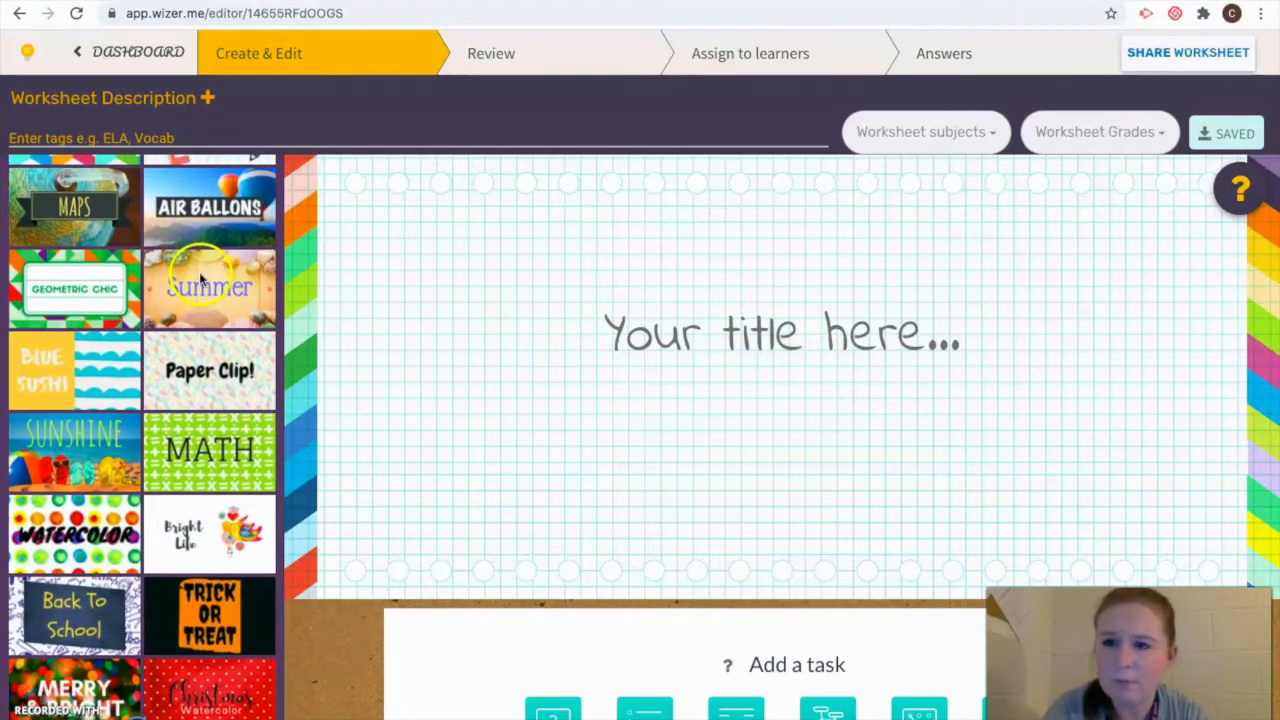
pyautogui.click(198, 318)
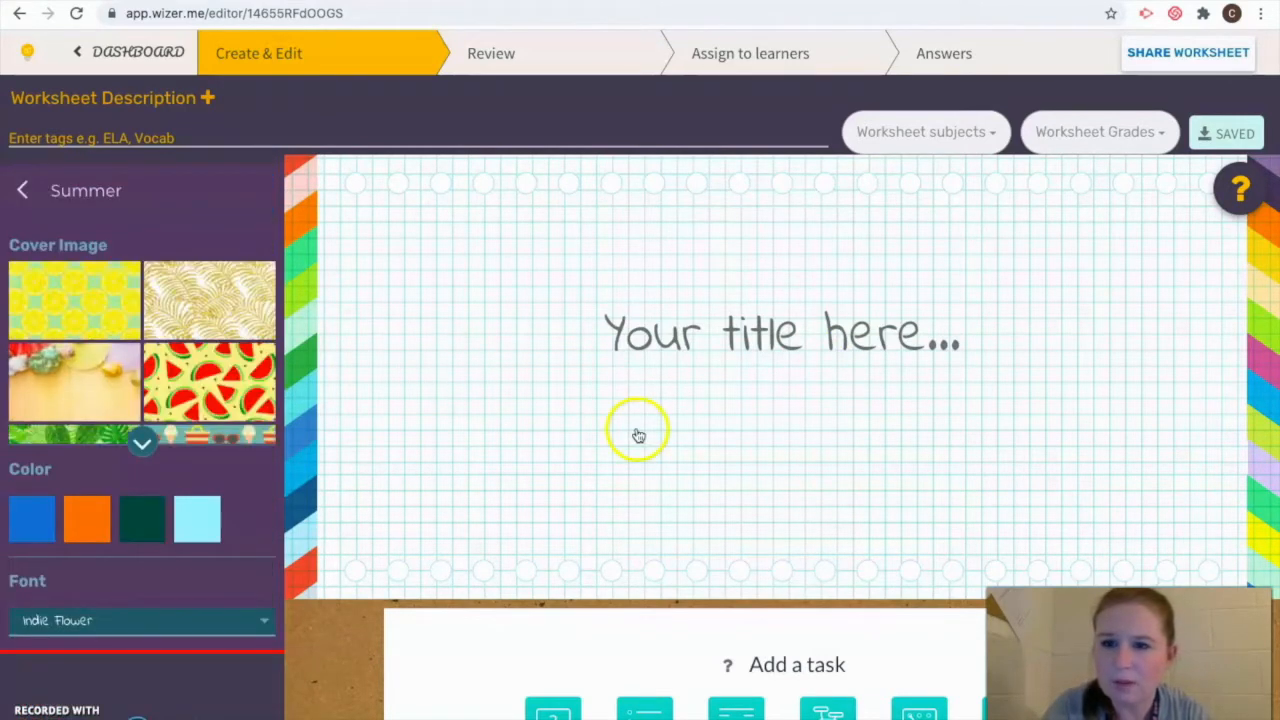
pyautogui.click(143, 441)
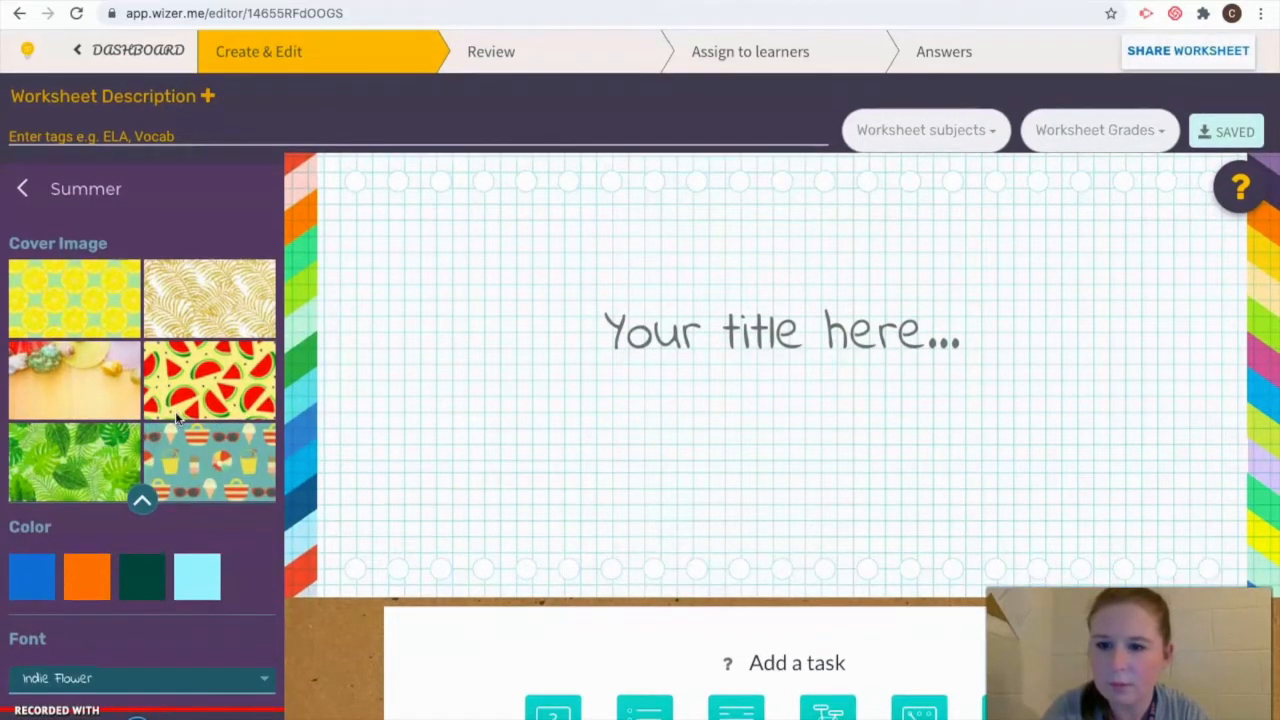
pyautogui.click(52, 466)
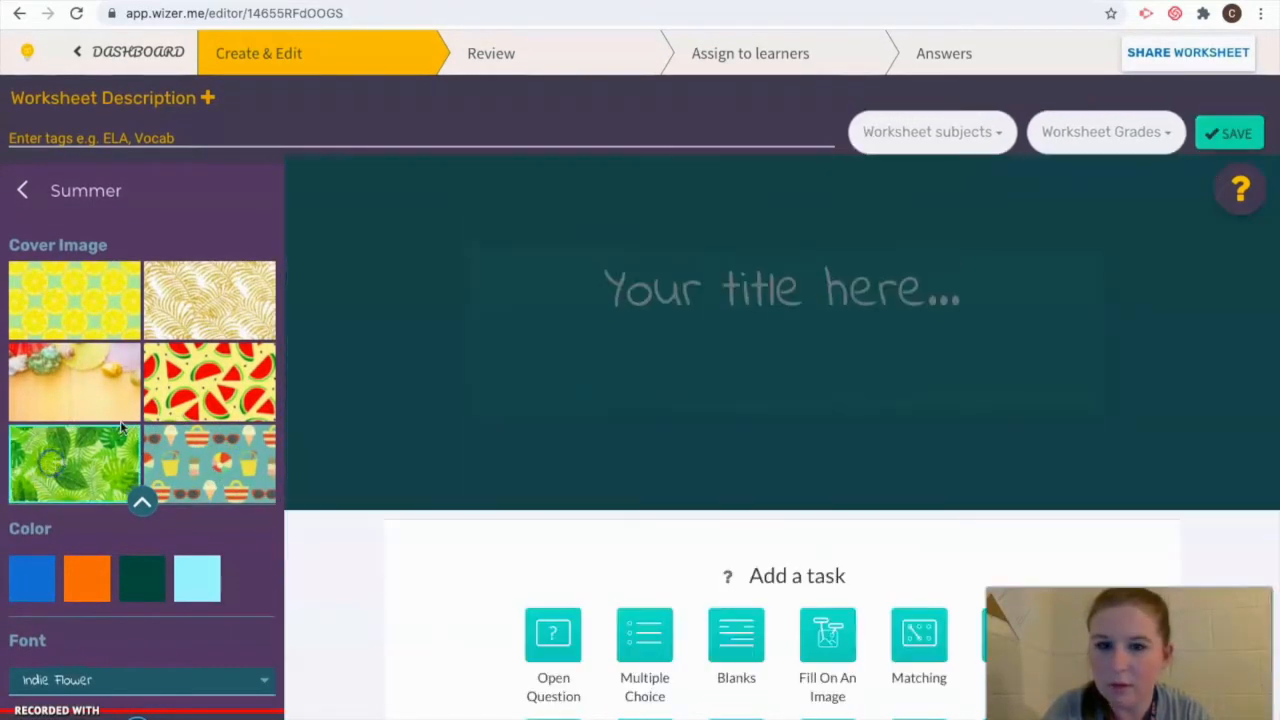
# Title the worksheet "Sample worksheet" and set its design color to dark green
pyautogui.click(758, 306)
pyautogui.write('Sample')
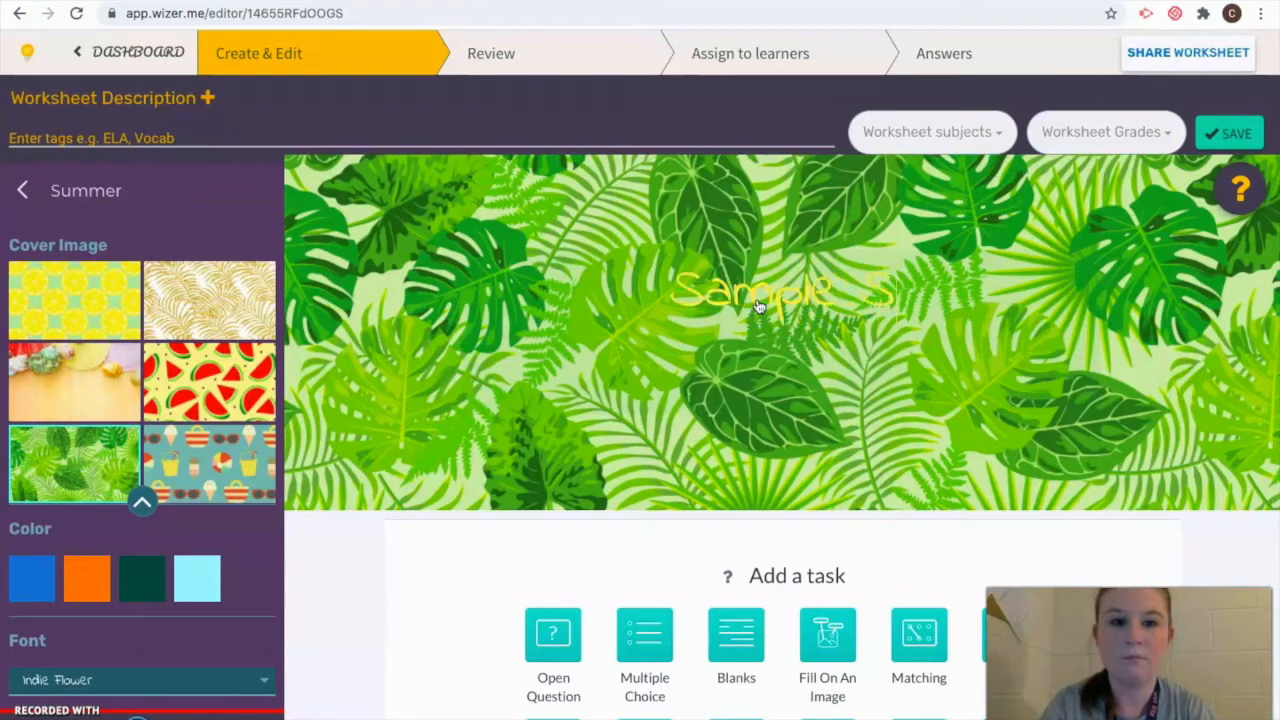
pyautogui.write(' worksheet')
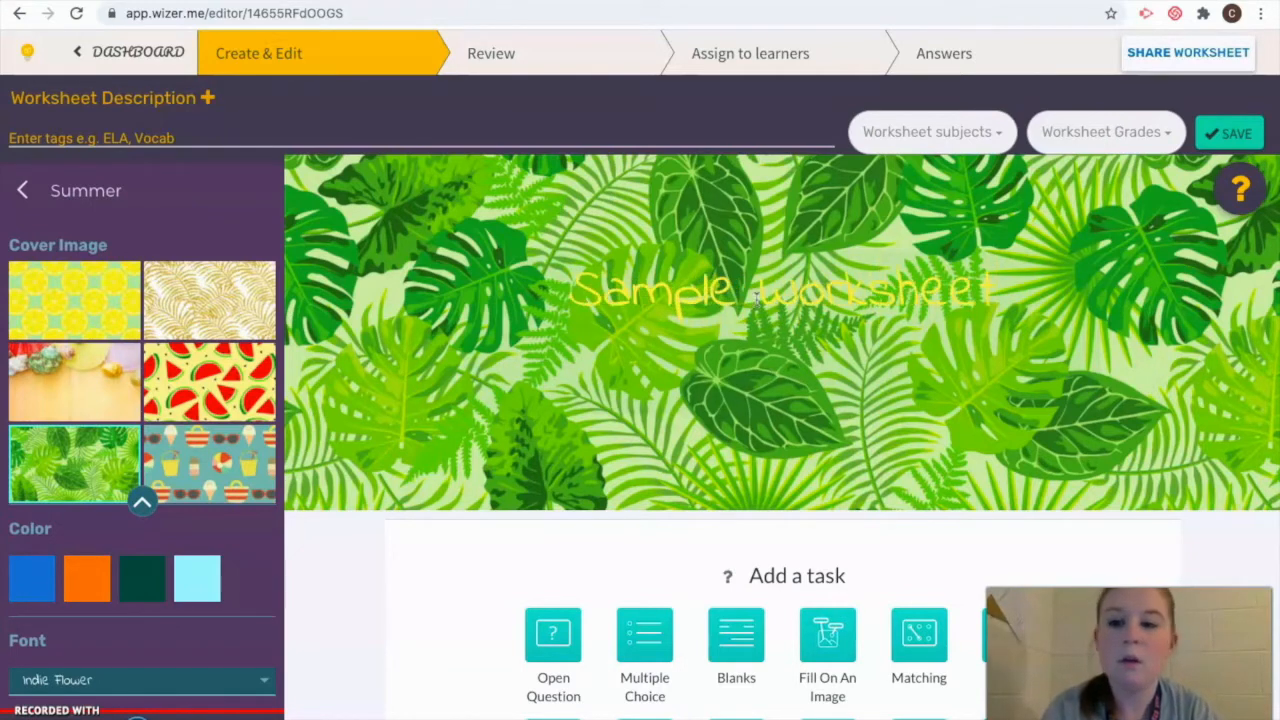
pyautogui.click(100, 548)
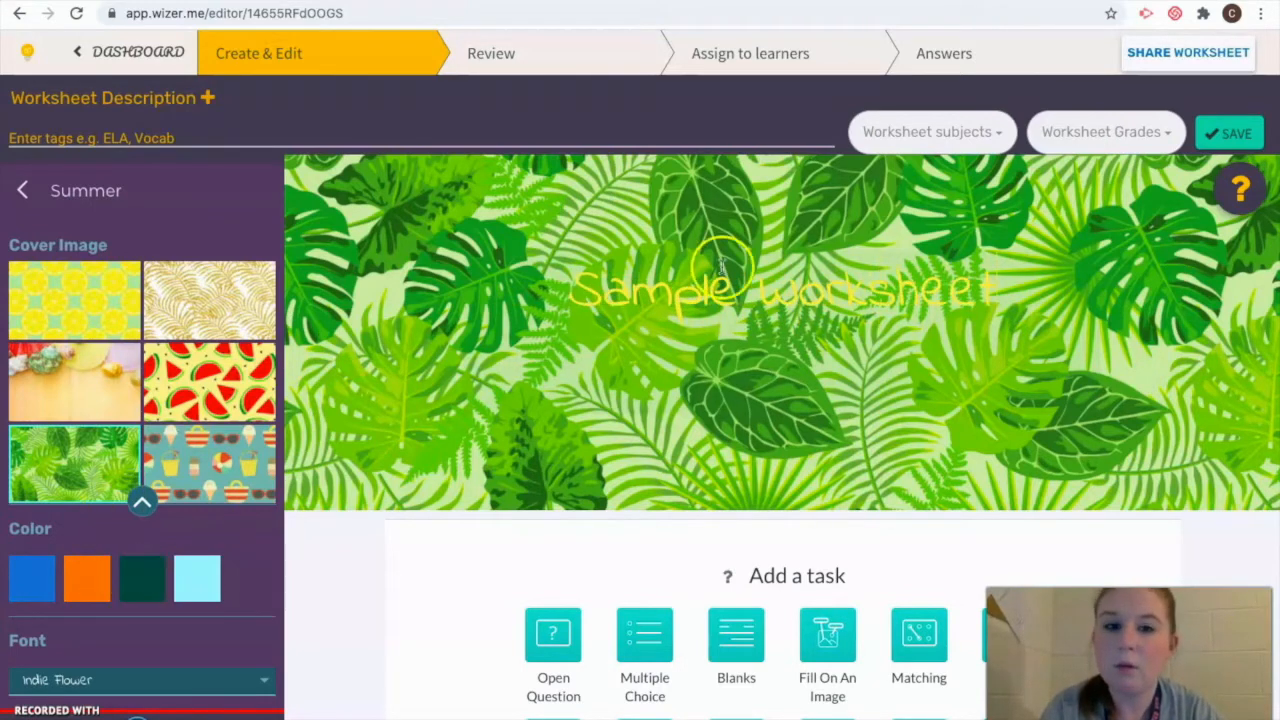
pyautogui.click(133, 583)
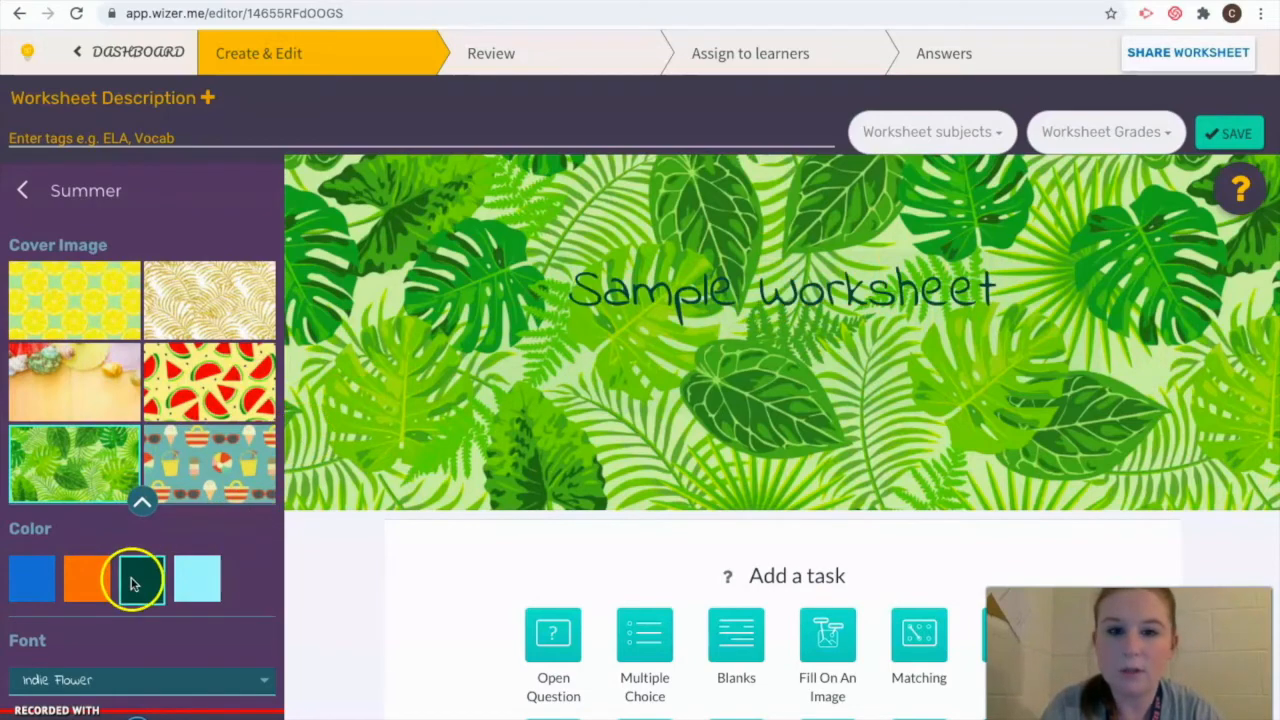
# Set the worksheet subjects to Arts, History and Other
pyautogui.scroll(-2, 908, 506)
pyautogui.scroll(-2, 907, 502)
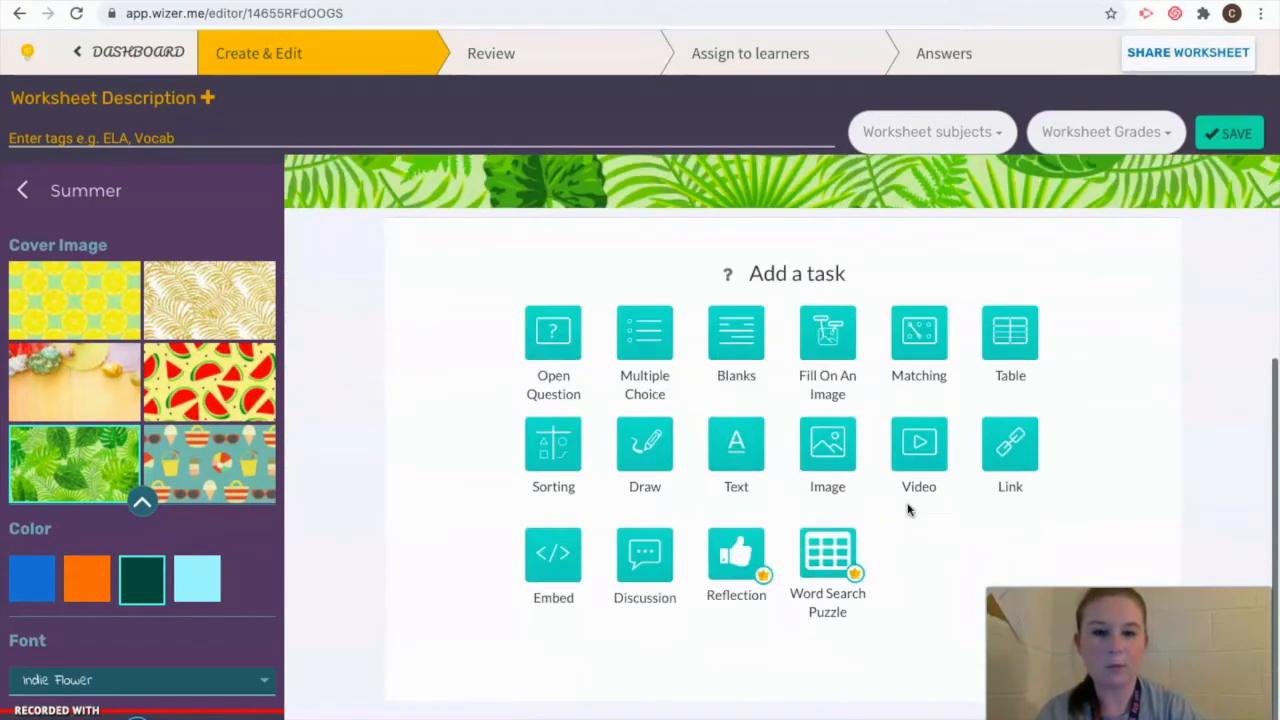
pyautogui.scroll(1, 1137, 434)
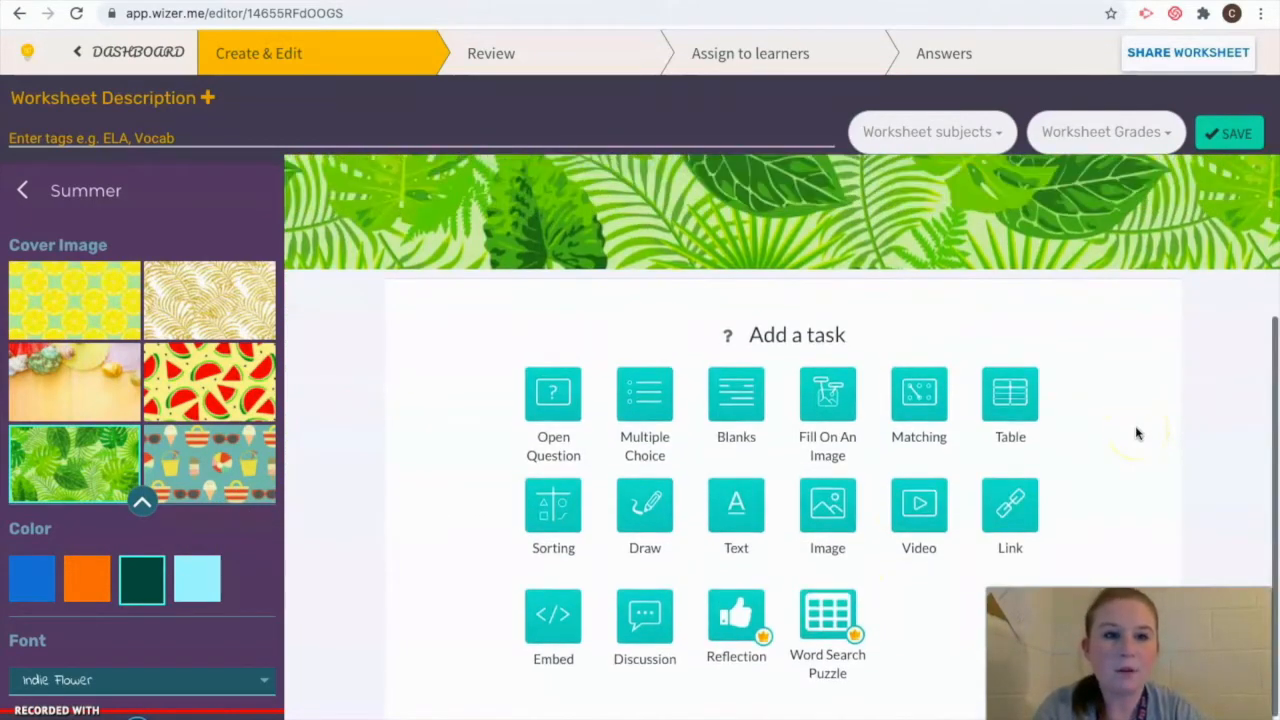
pyautogui.scroll(-1, 1137, 434)
pyautogui.click(993, 145)
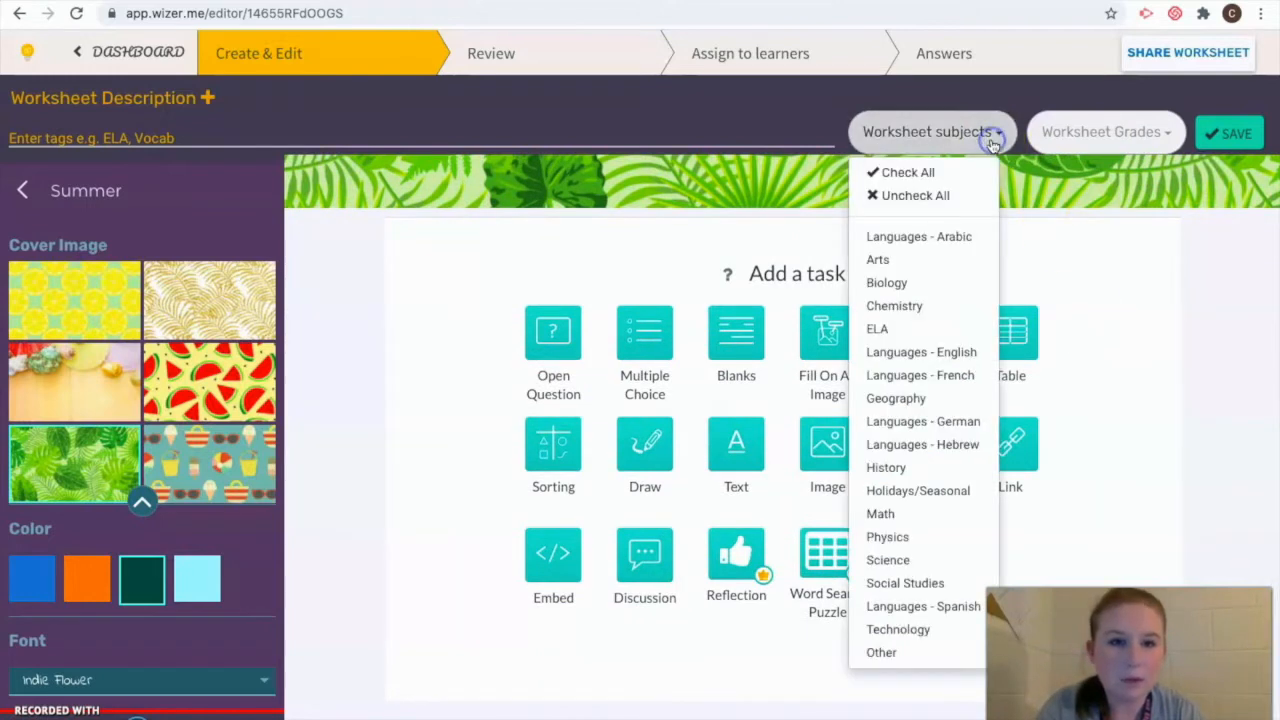
pyautogui.click(893, 263)
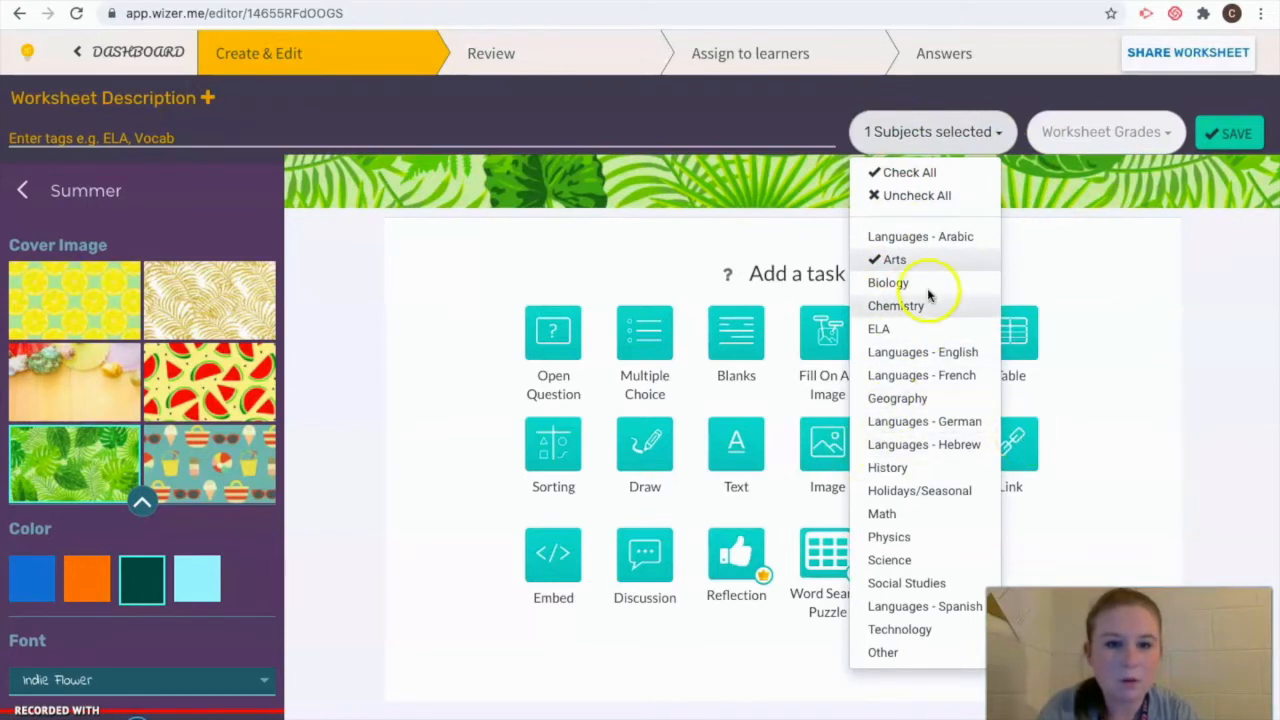
pyautogui.click(889, 468)
pyautogui.click(897, 585)
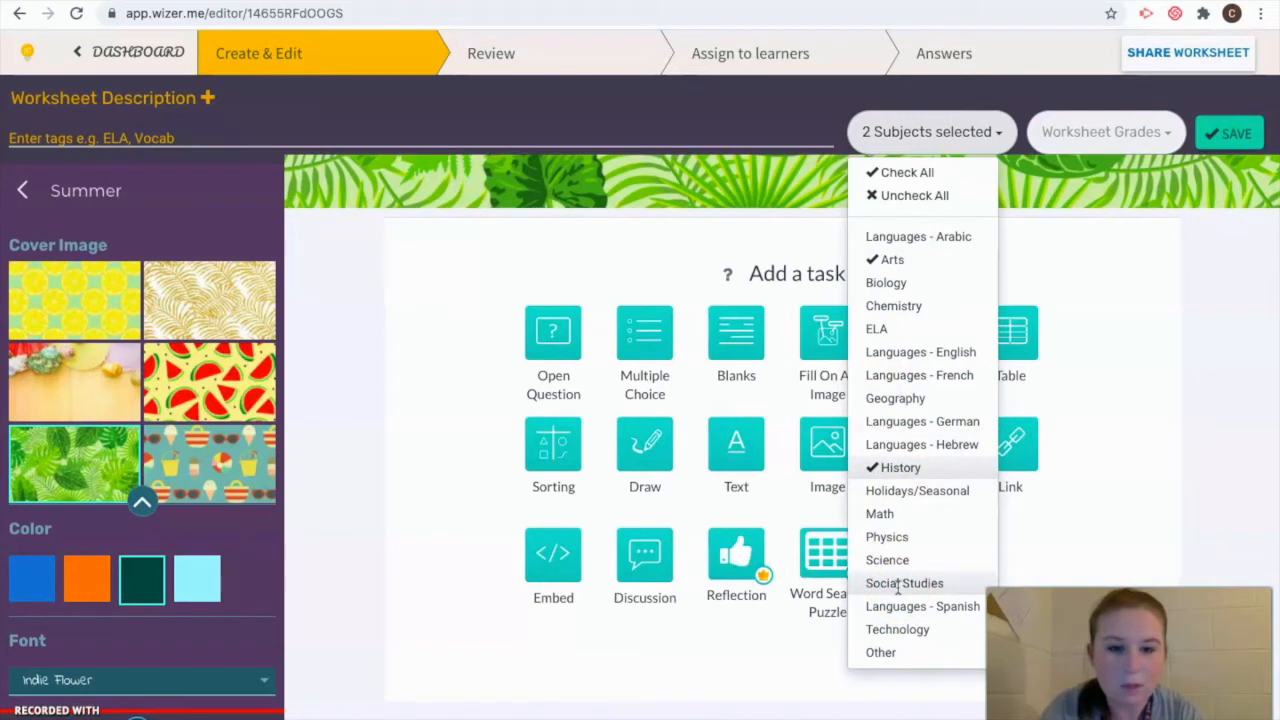
pyautogui.click(888, 652)
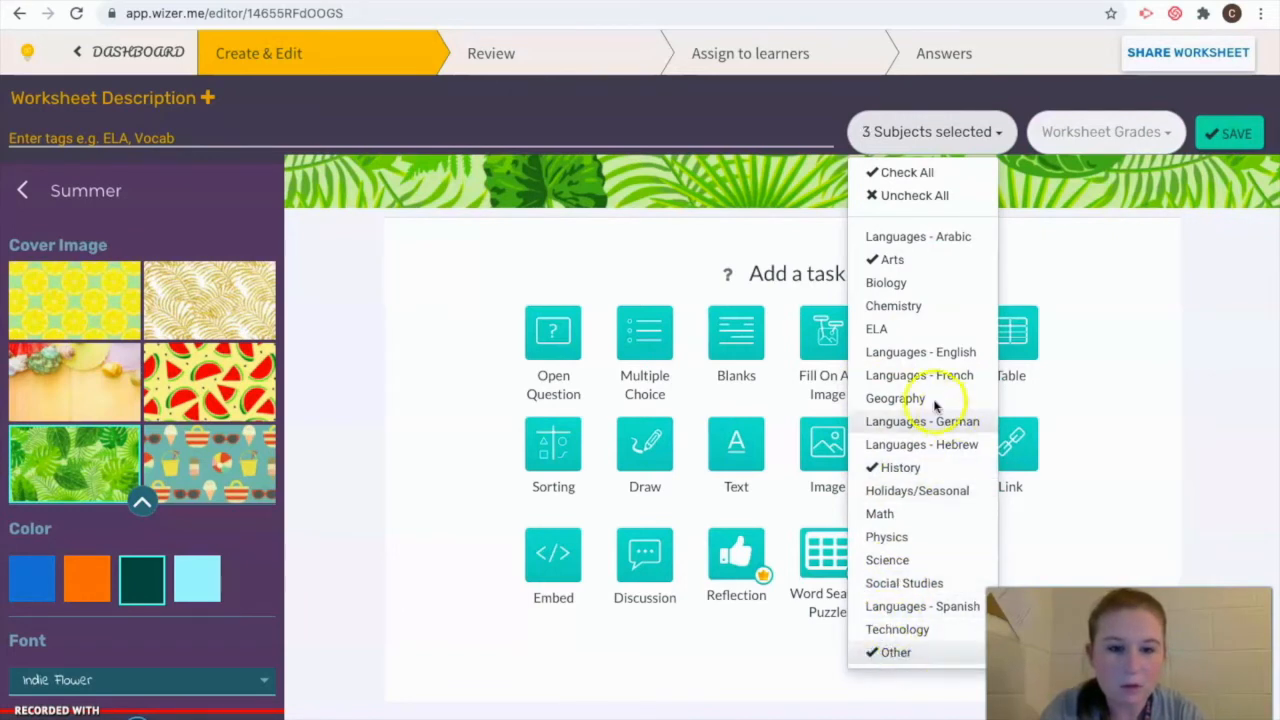
# Set the worksheet grades to 6th through 12th Grade
pyautogui.click(1080, 130)
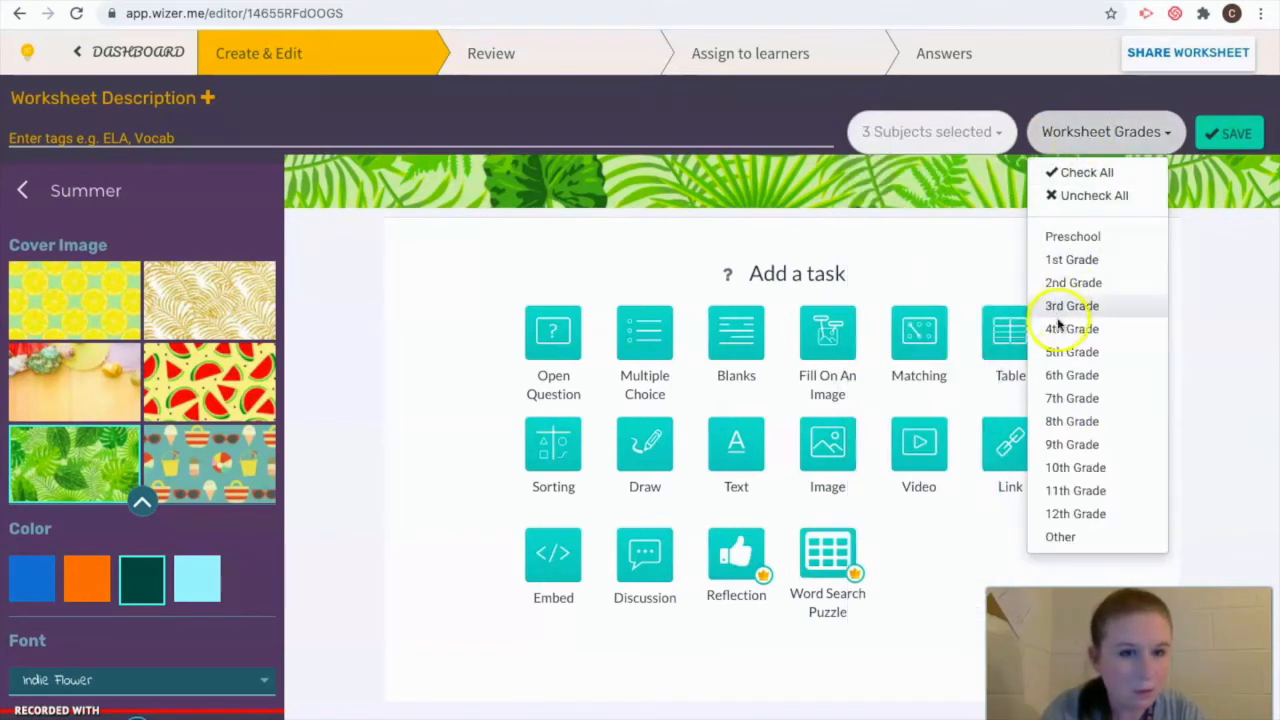
pyautogui.click(1058, 374)
pyautogui.click(1054, 400)
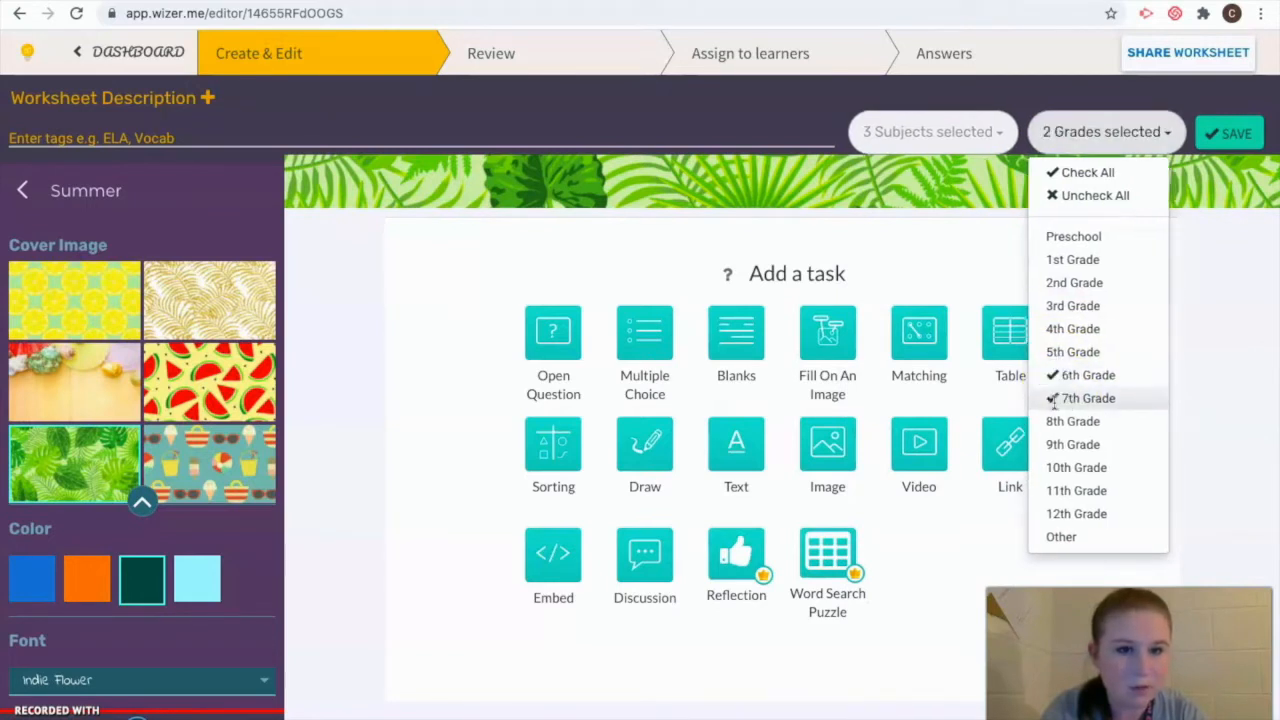
pyautogui.click(1054, 421)
pyautogui.click(1055, 444)
pyautogui.click(1059, 469)
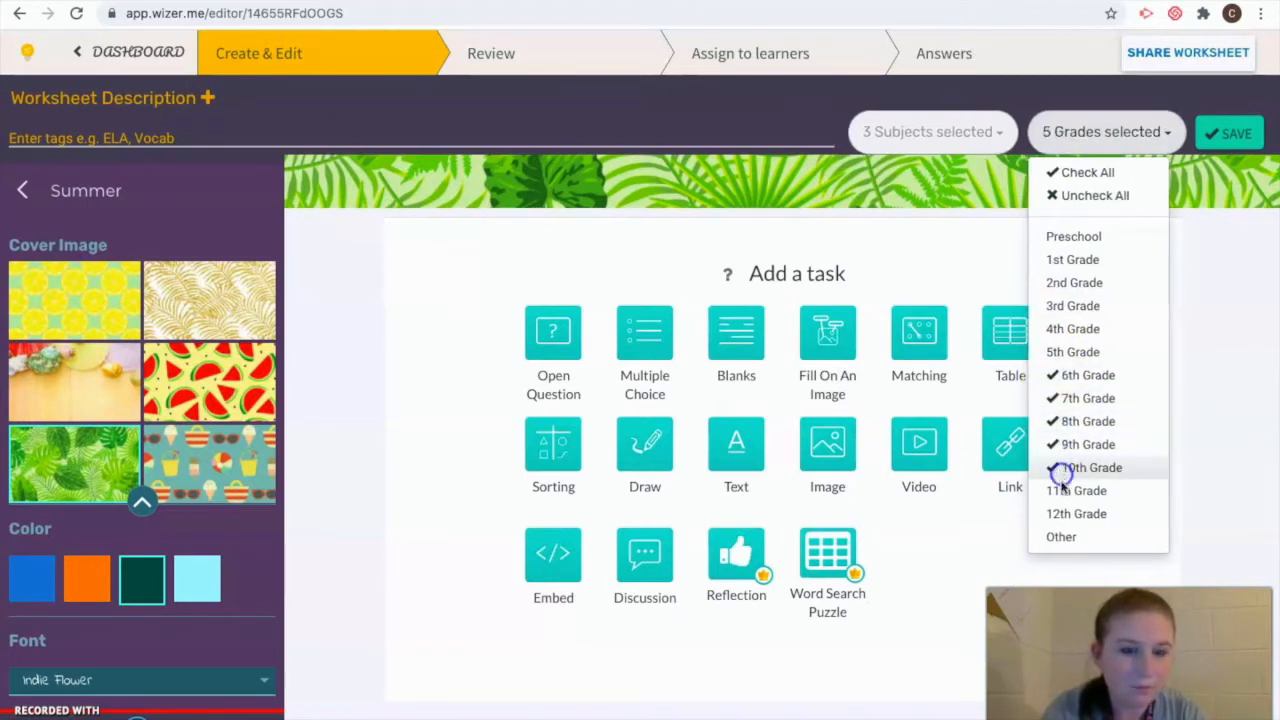
pyautogui.click(1058, 490)
pyautogui.click(1058, 513)
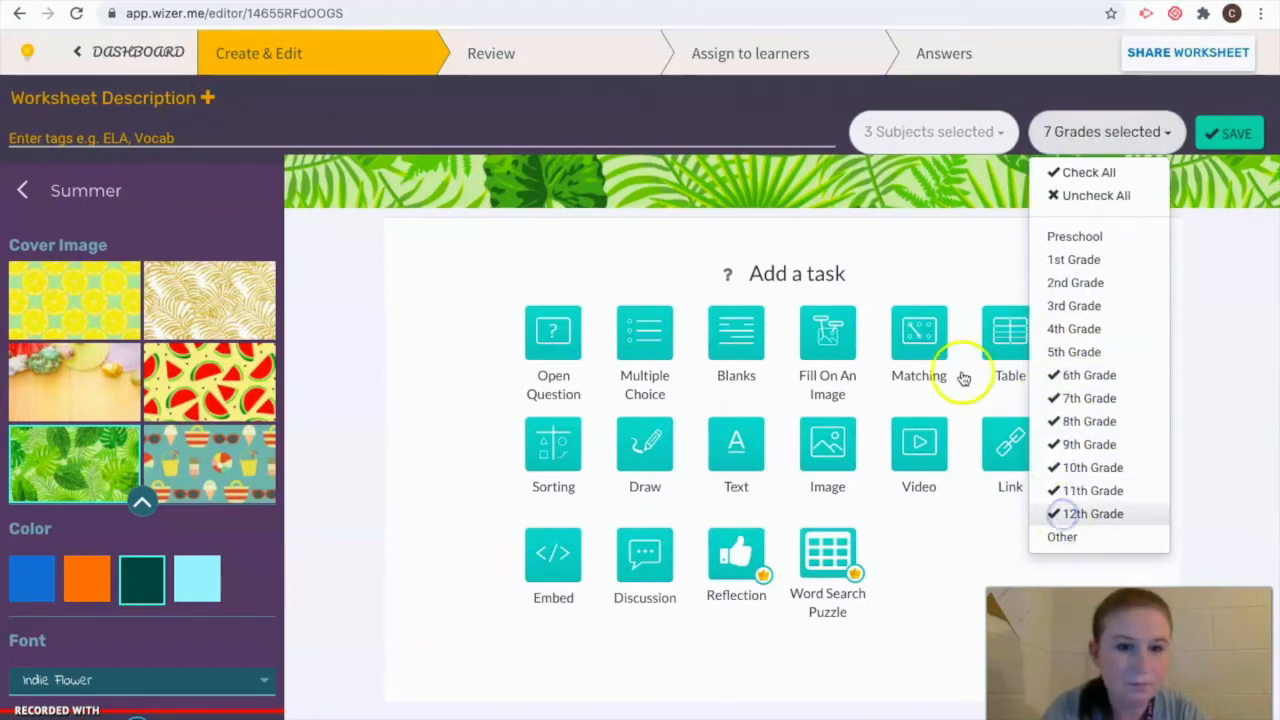
pyautogui.click(972, 239)
pyautogui.click(1218, 136)
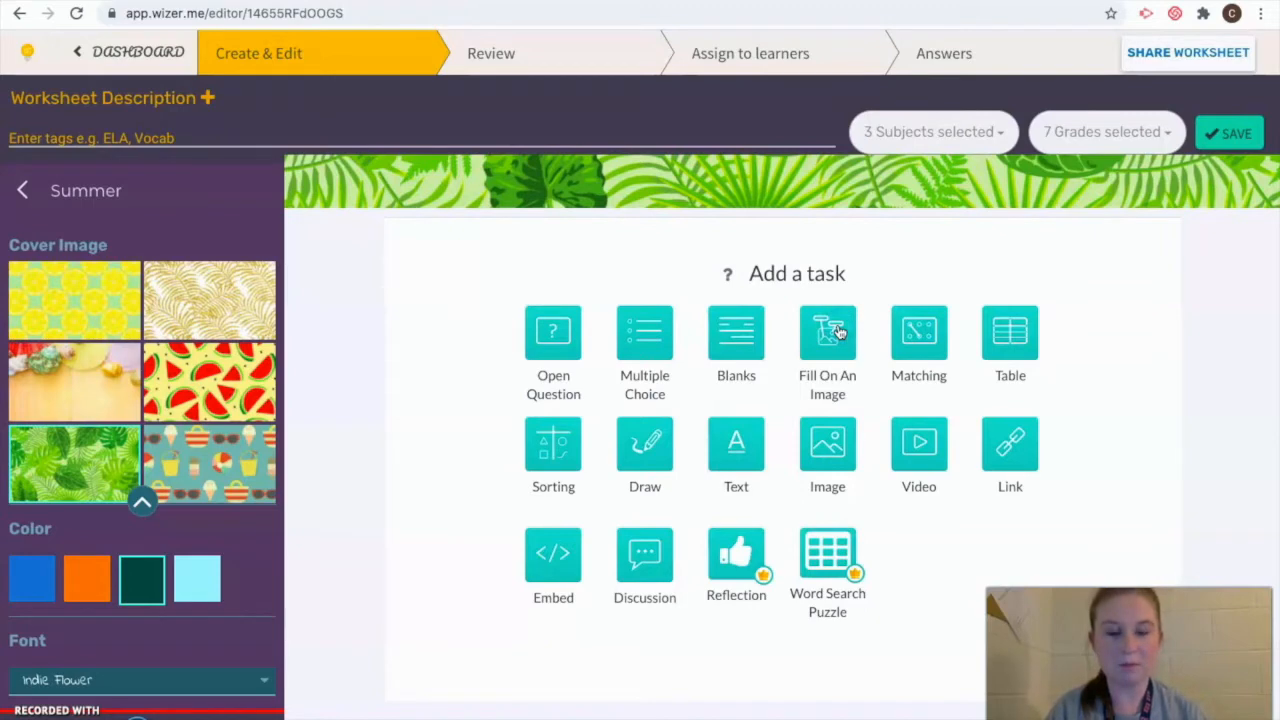
# Add a Fill On An Image task and load Sample Worksheet.pdf as its PDF source
pyautogui.click(838, 332)
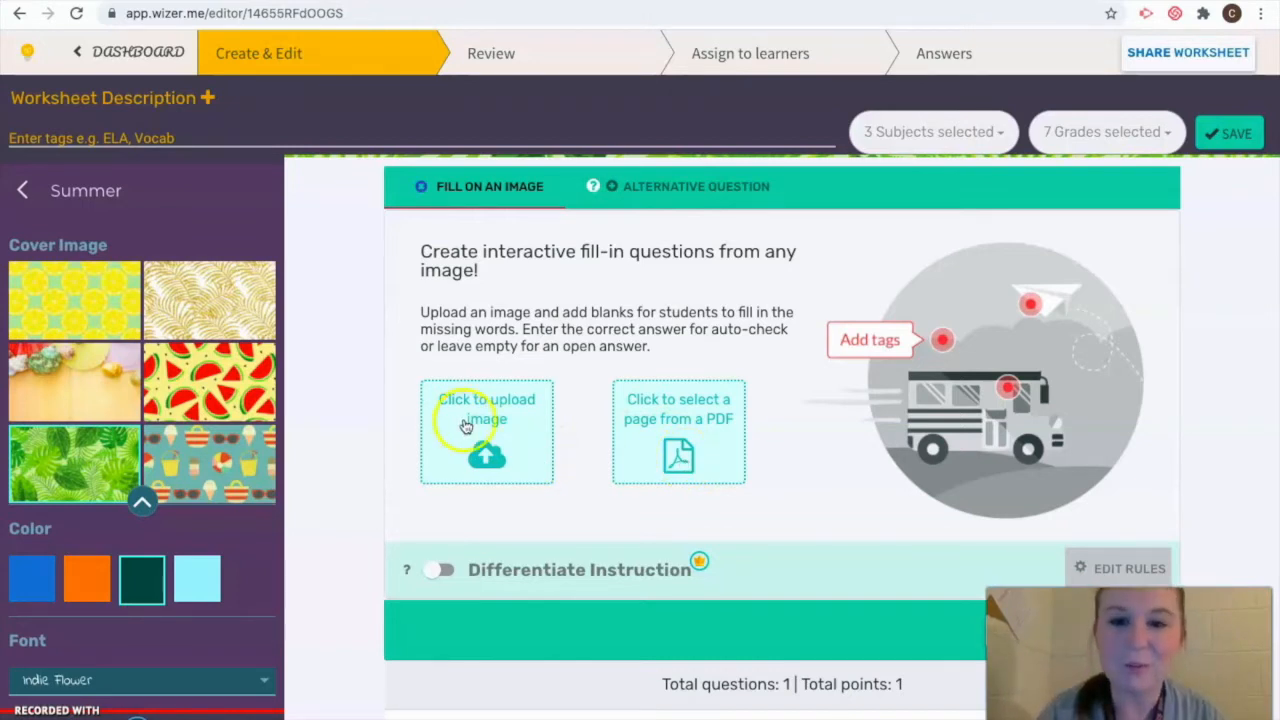
pyautogui.click(655, 437)
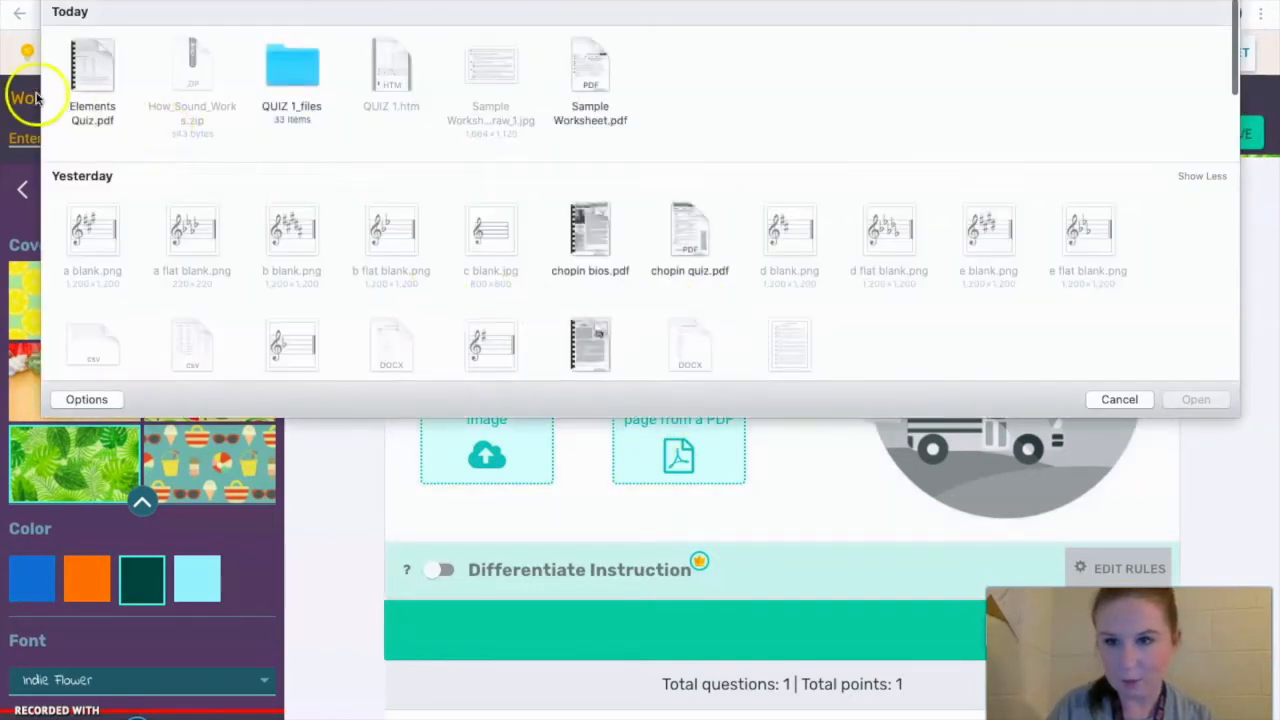
pyautogui.click(600, 75)
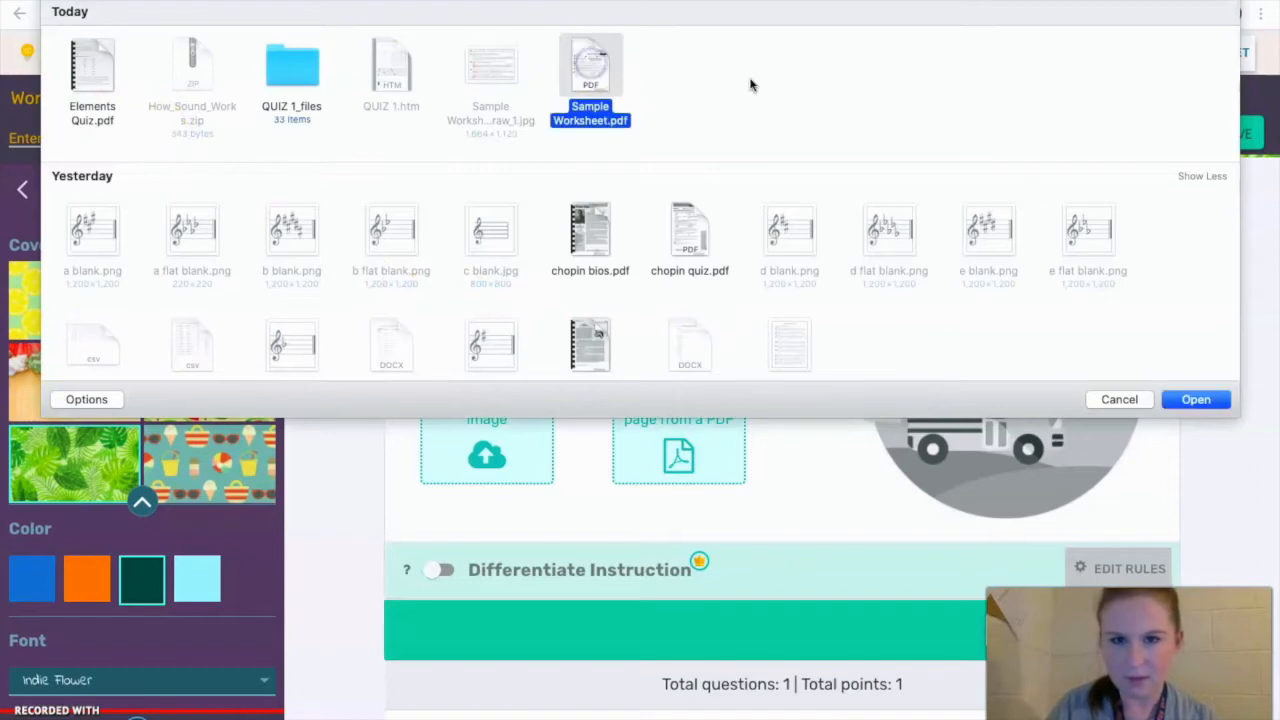
pyautogui.click(1196, 403)
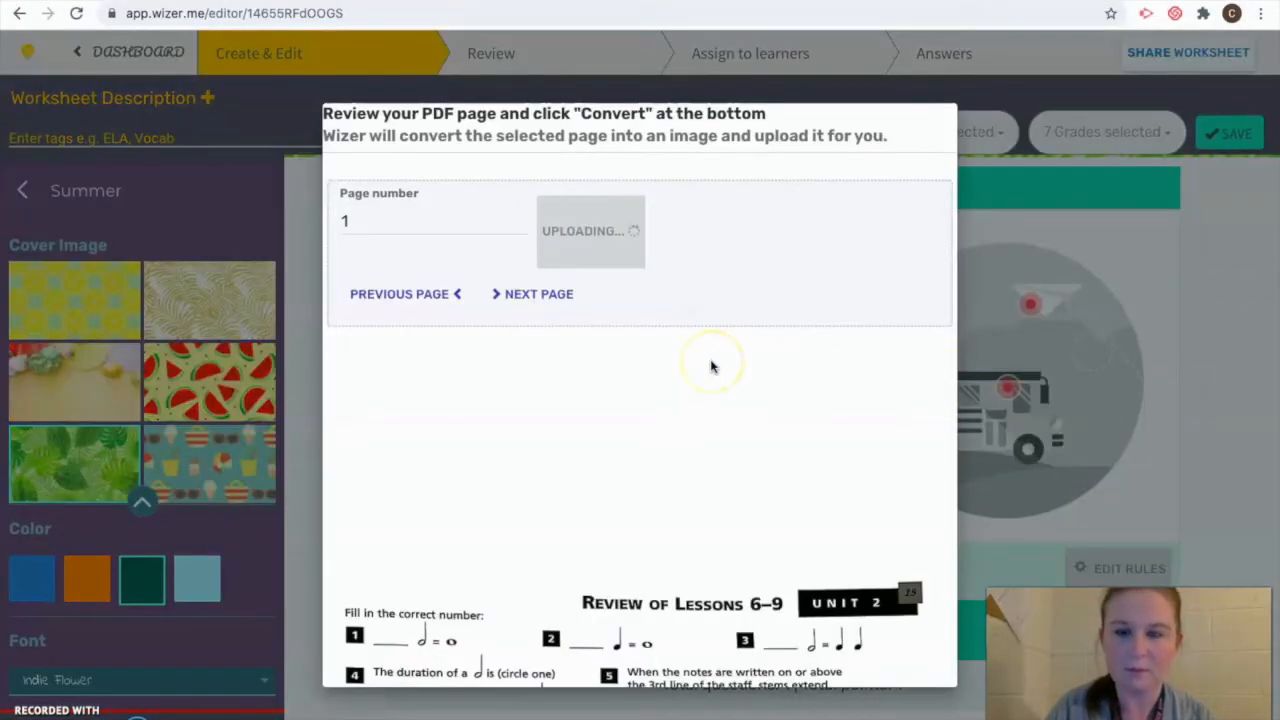
# Review page 1 of the PDF and convert it into the task's image
pyautogui.scroll(-5, 686, 562)
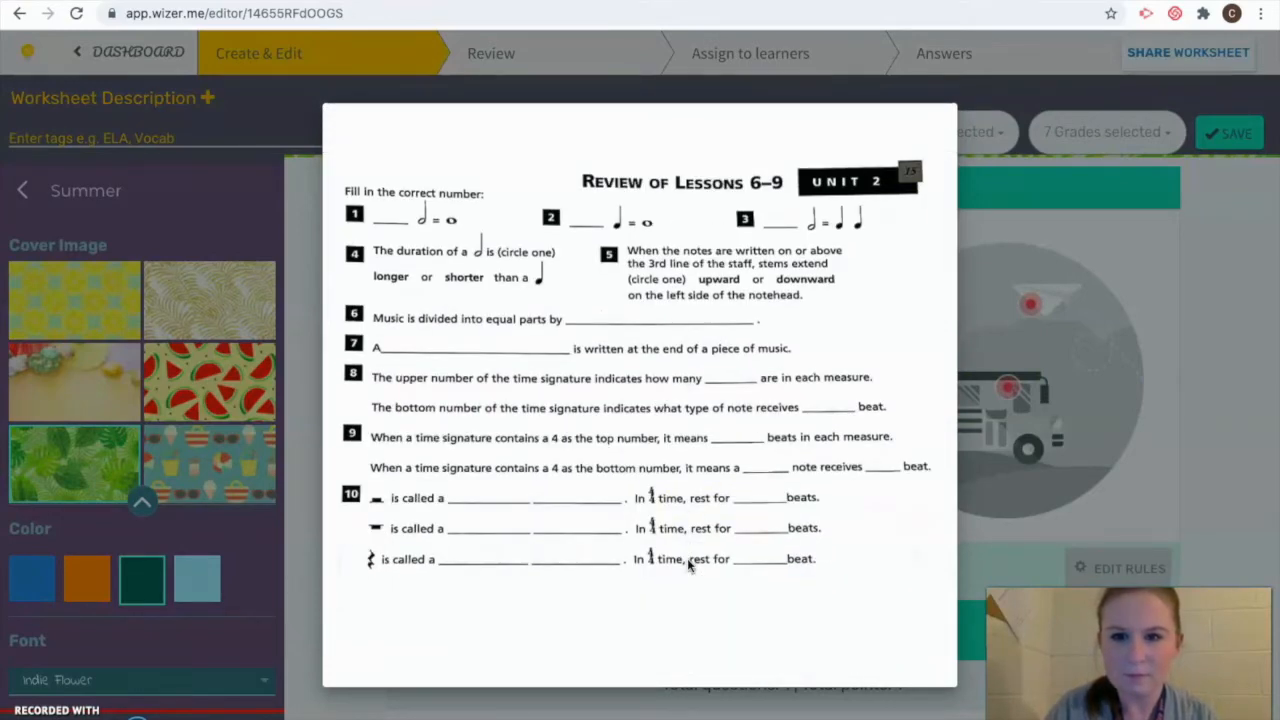
pyautogui.scroll(-2, 687, 558)
pyautogui.scroll(5, 687, 558)
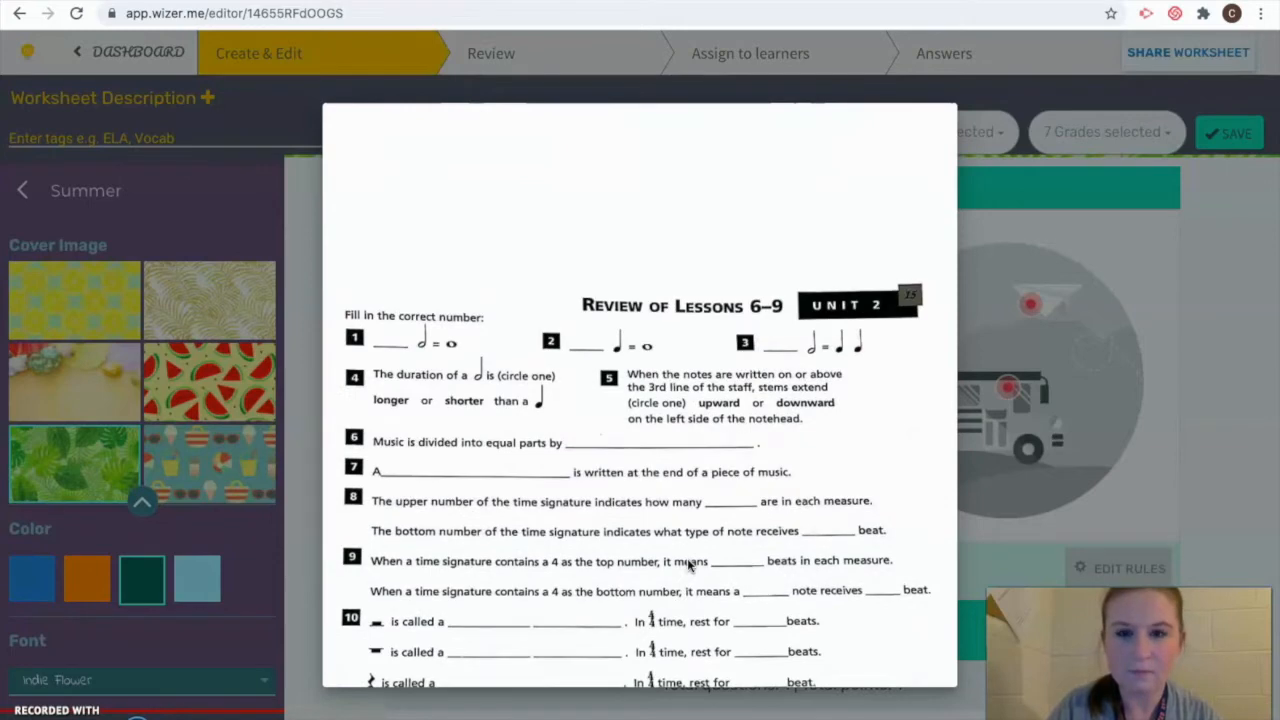
pyautogui.scroll(1, 640, 450)
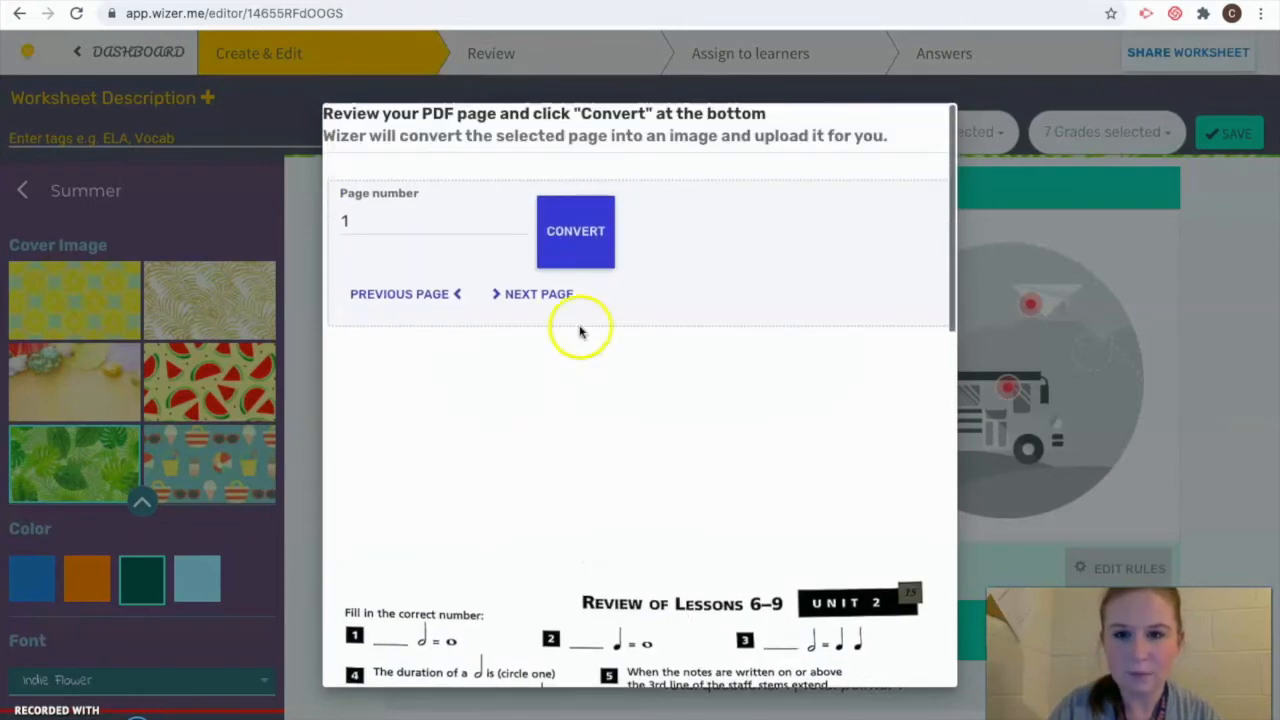
pyautogui.click(576, 229)
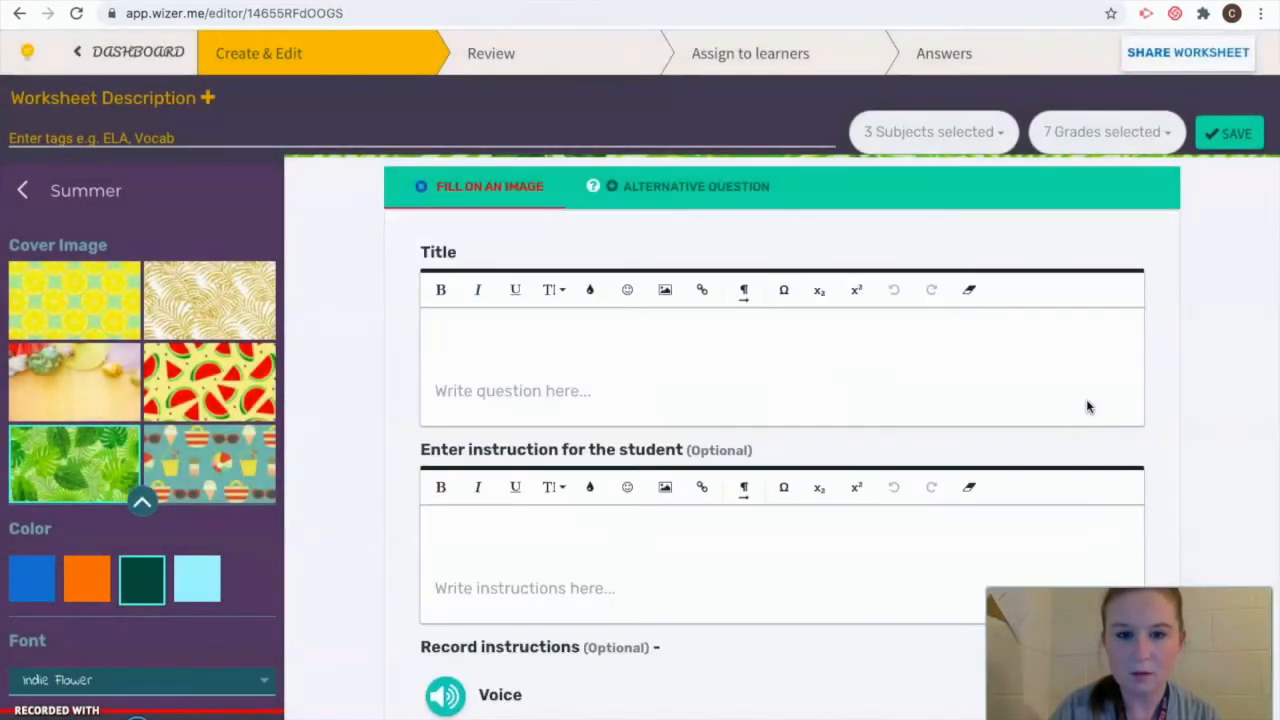
# Enter "Complete the attached worksheet." as the task's instruction for the student
pyautogui.scroll(-5, 1088, 405)
pyautogui.scroll(-4, 1088, 406)
pyautogui.scroll(4, 1088, 406)
pyautogui.click(581, 398)
pyautogui.click(566, 376)
pyautogui.write('Complete the attached worksheet.')
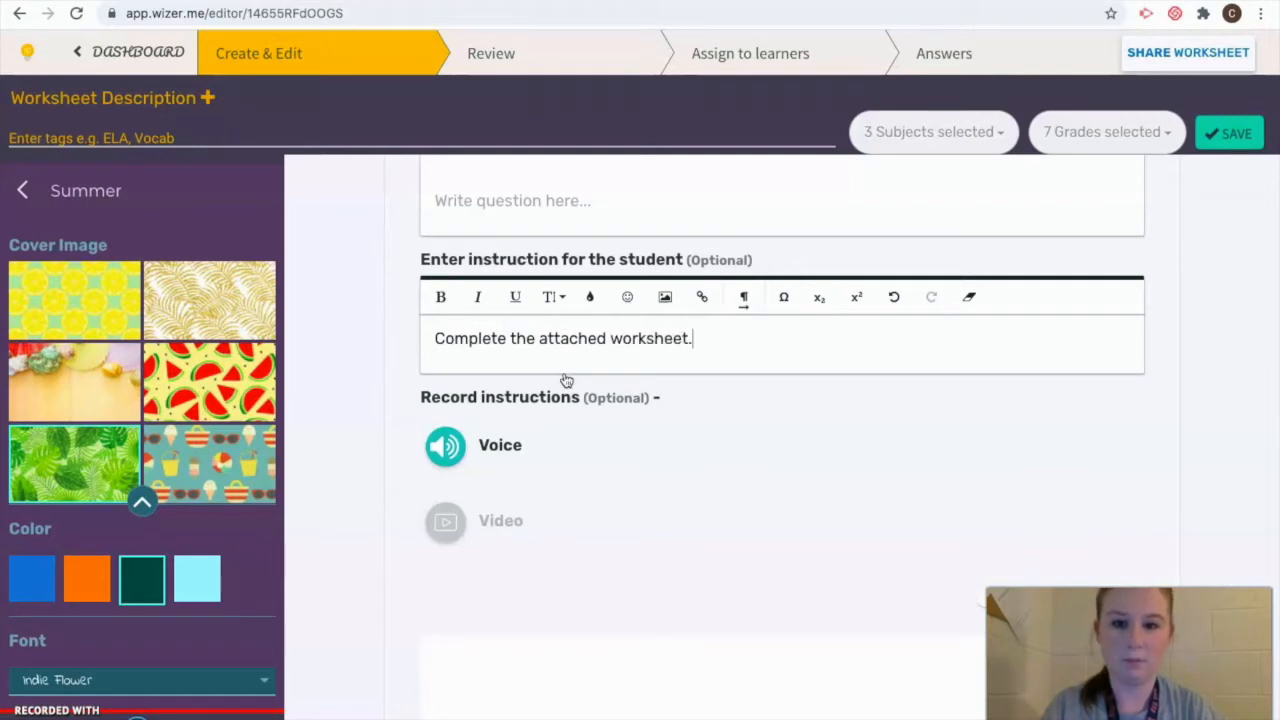
# Place answer tags on the blanks of questions 1, 2 and 3 in the worksheet image
pyautogui.scroll(-2, 566, 380)
pyautogui.scroll(-3, 566, 380)
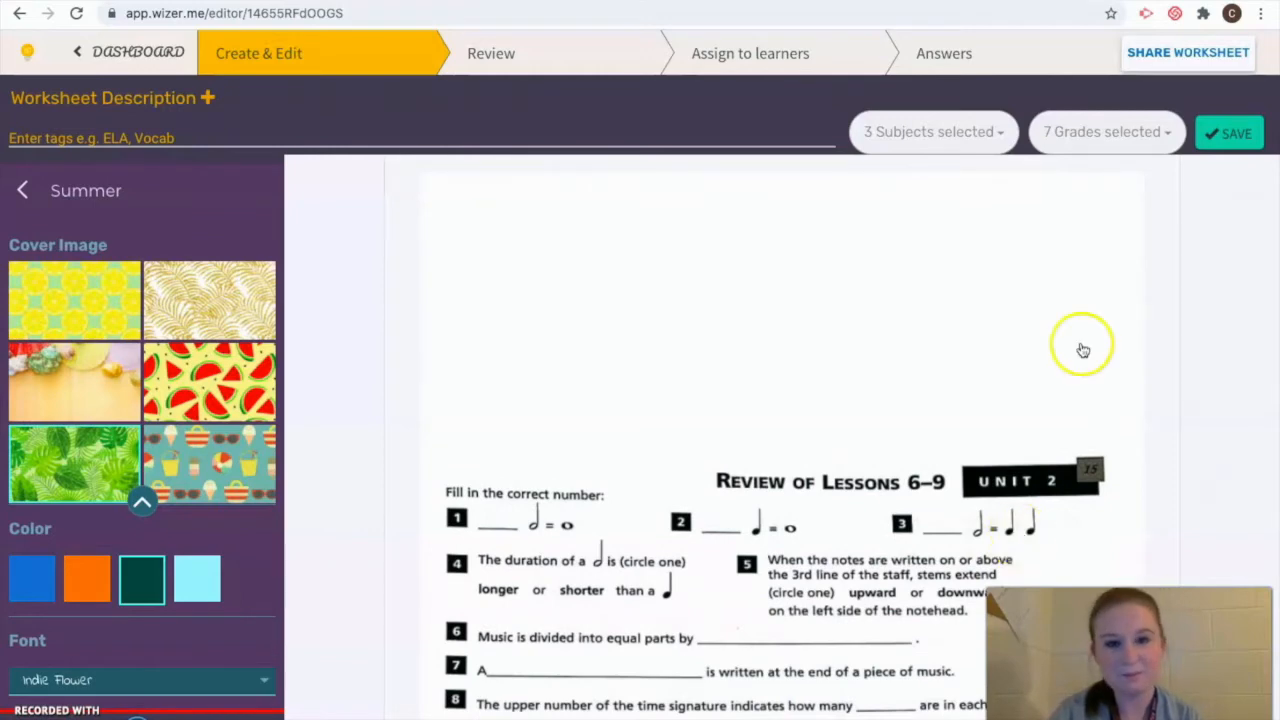
pyautogui.scroll(-1, 1083, 347)
pyautogui.scroll(-1, 1083, 347)
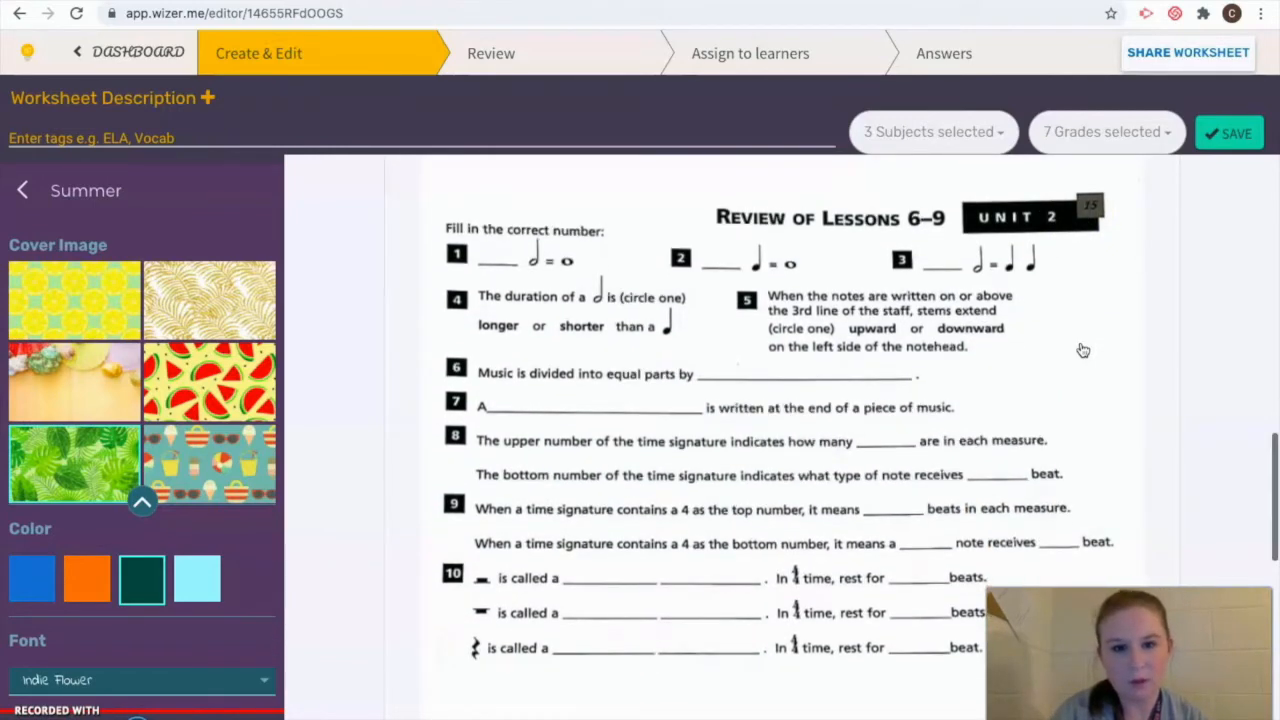
pyautogui.click(491, 254)
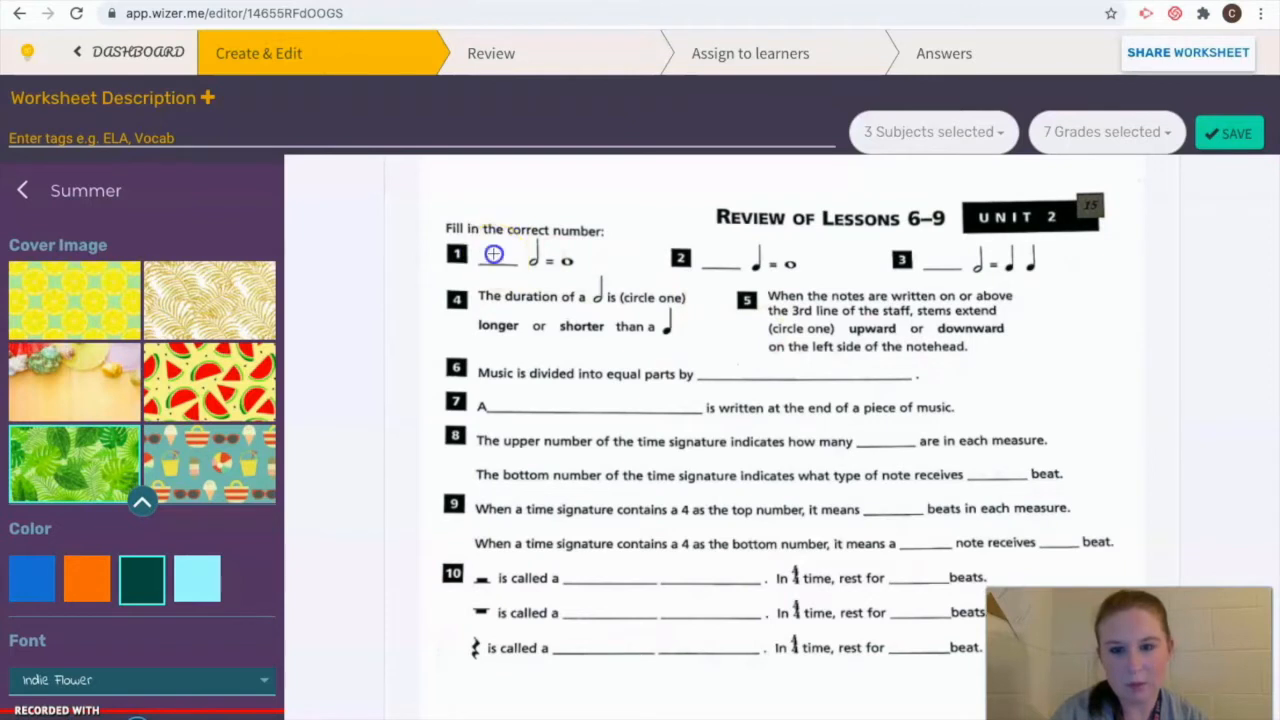
pyautogui.click(720, 256)
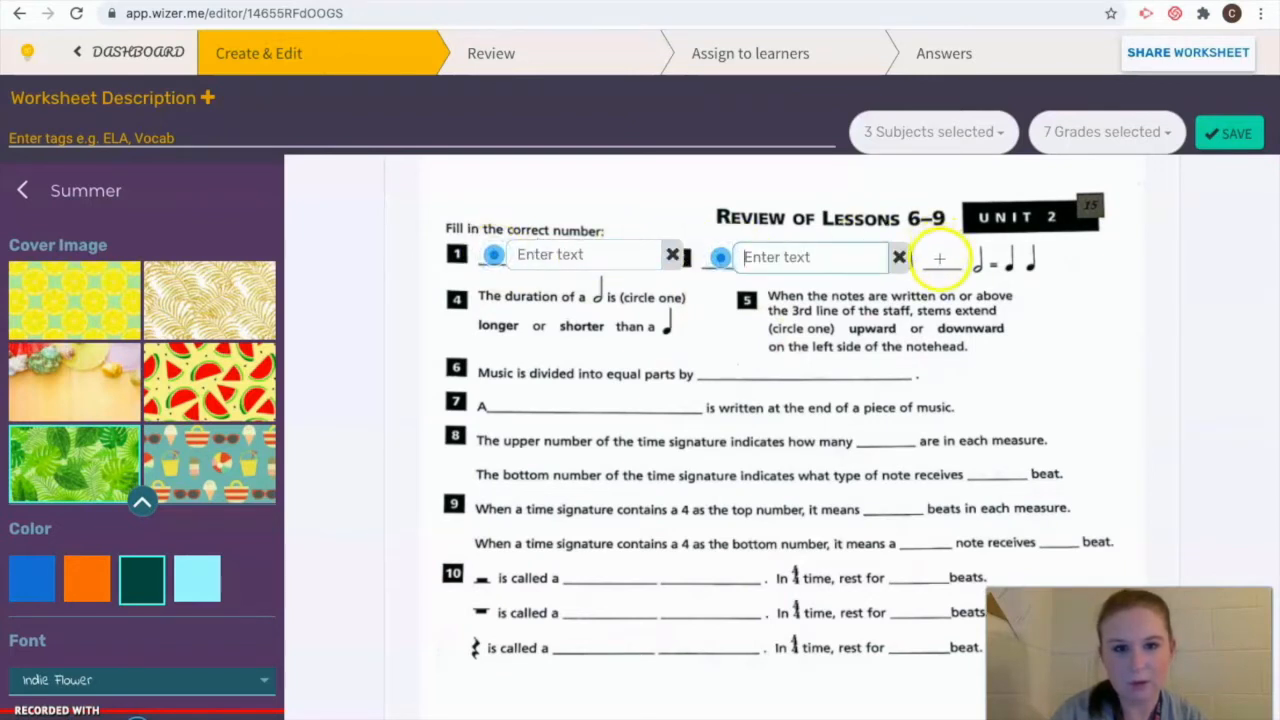
pyautogui.click(940, 259)
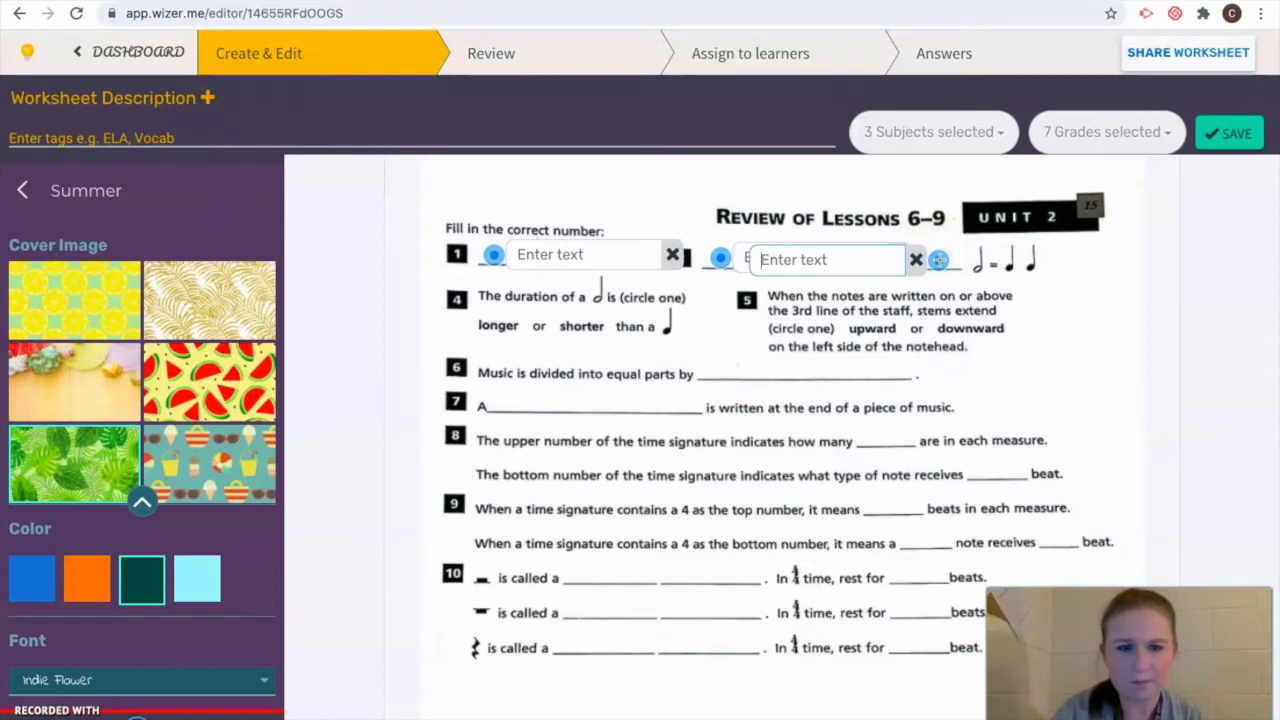
# Place answer tags on the blanks of questions 6 and 7, both blanks of question 8, and the first blank in each sentence of question 9
pyautogui.click(708, 371)
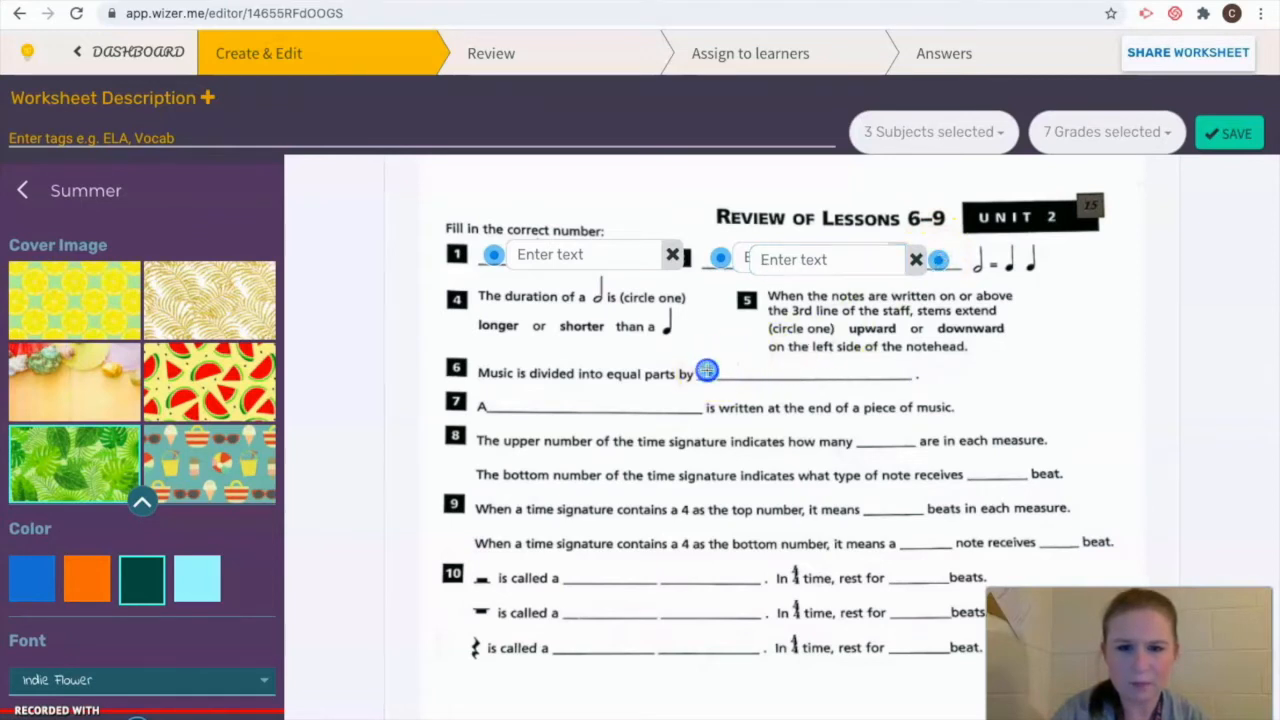
pyautogui.click(498, 404)
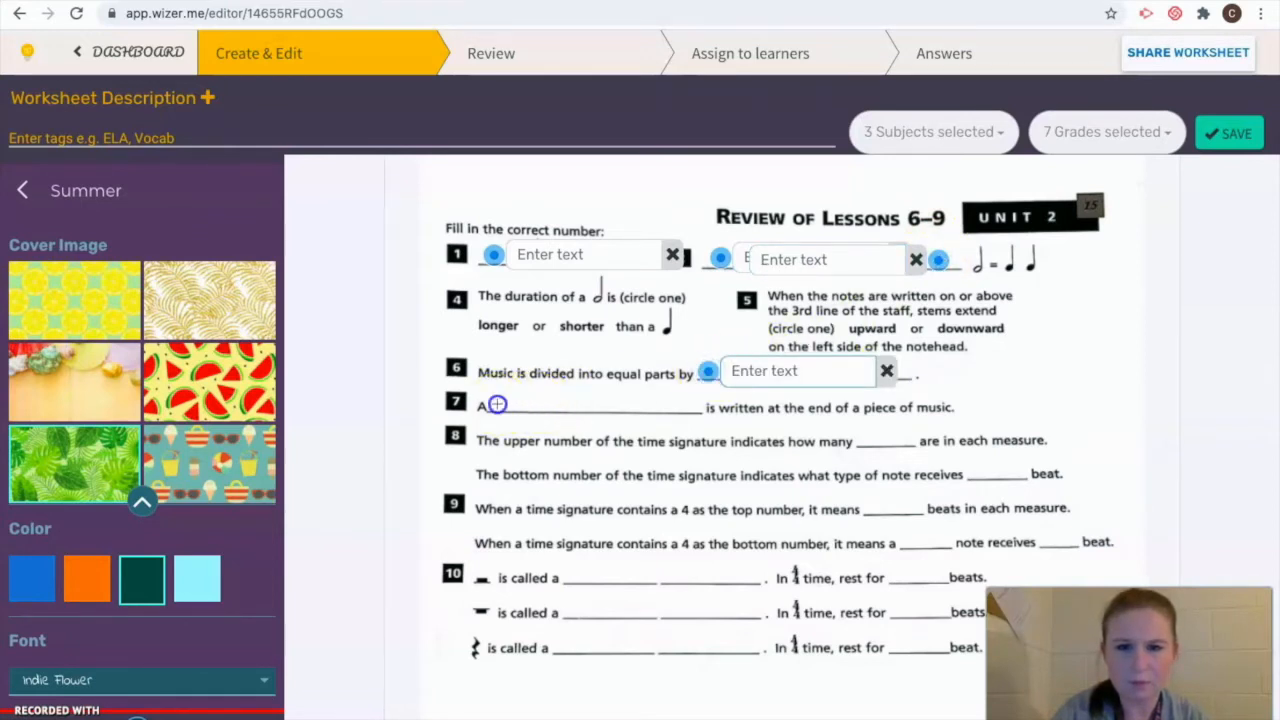
pyautogui.click(864, 436)
pyautogui.click(977, 472)
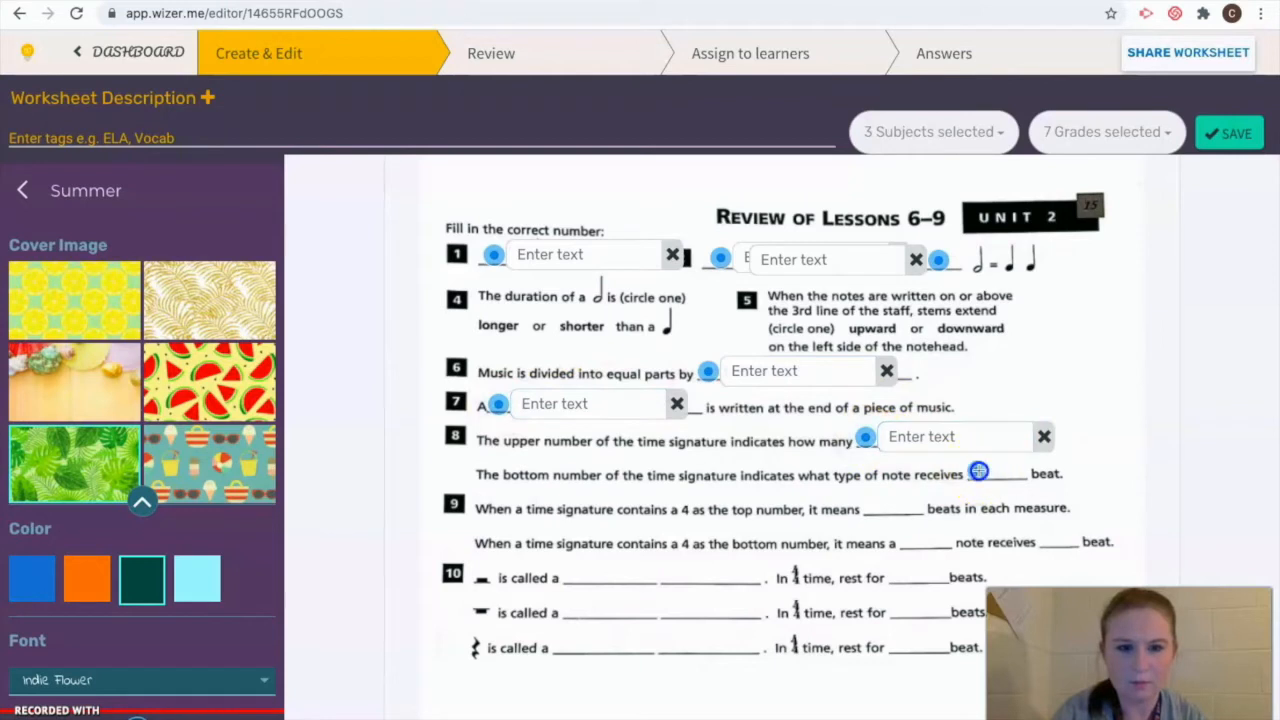
pyautogui.click(870, 507)
pyautogui.click(908, 540)
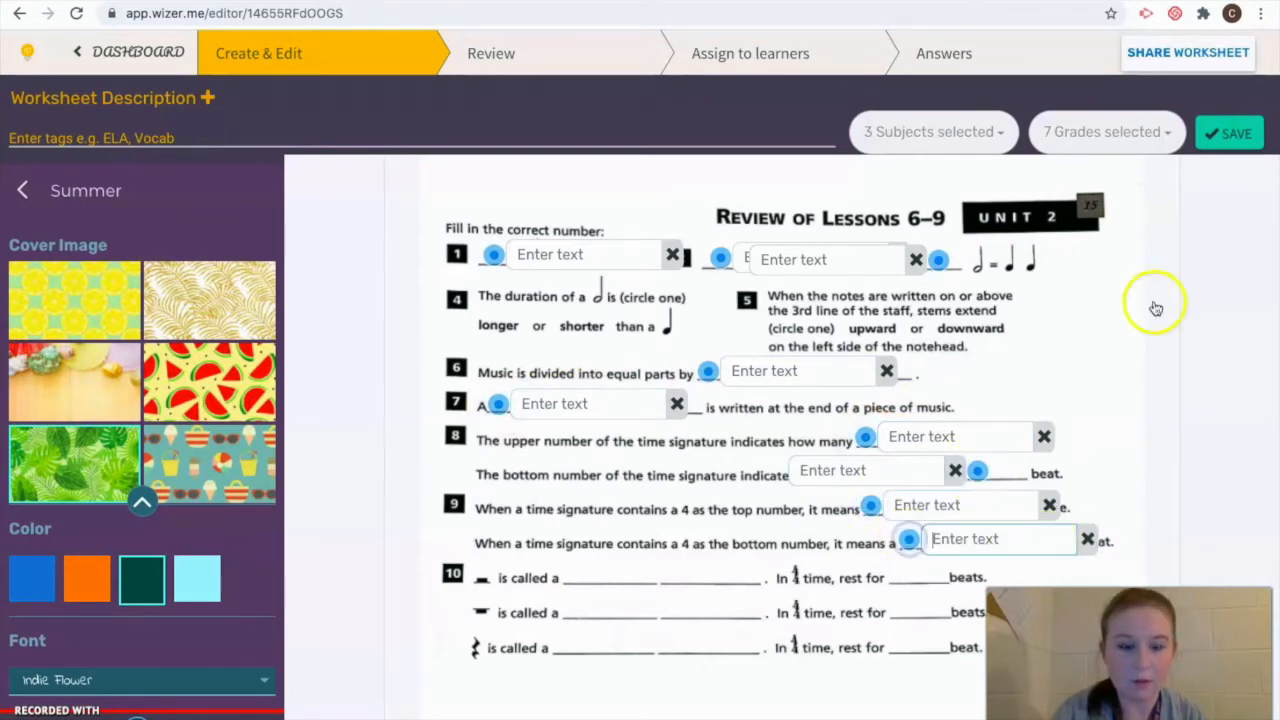
# Set the answer tags' view to closed so they collapse to dots on the worksheet image
pyautogui.scroll(1, 1168, 273)
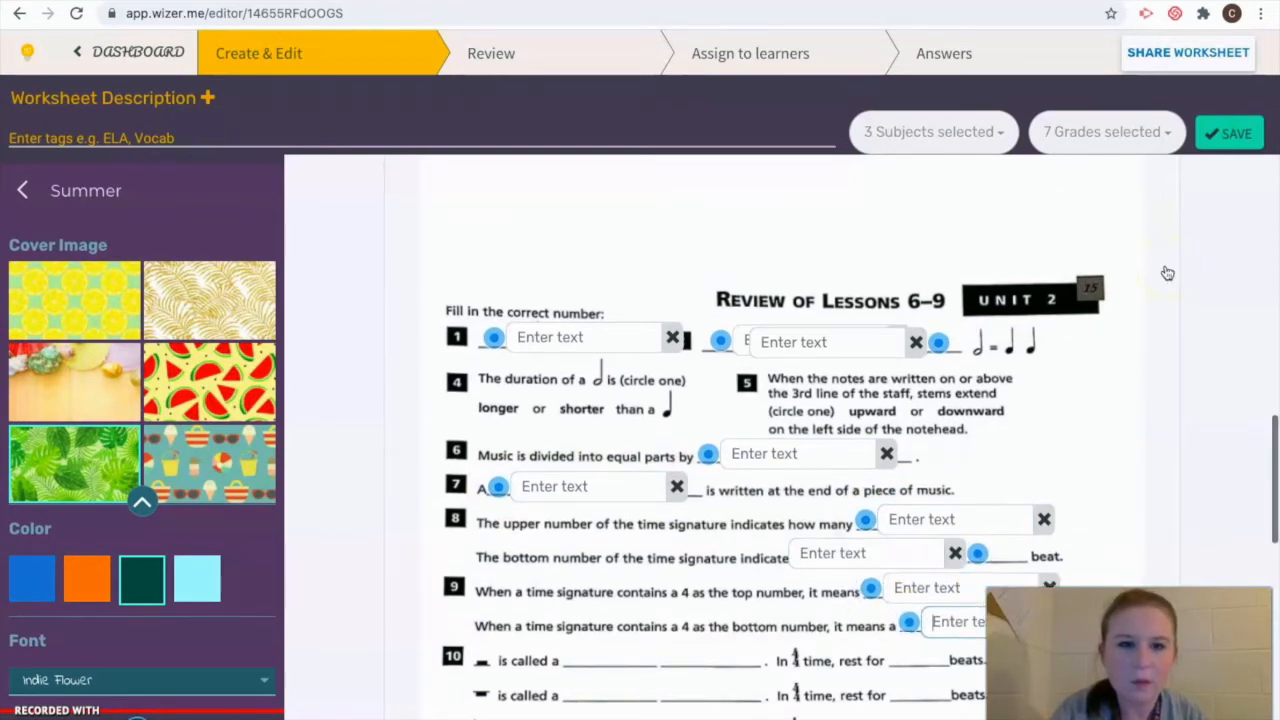
pyautogui.scroll(3, 1168, 273)
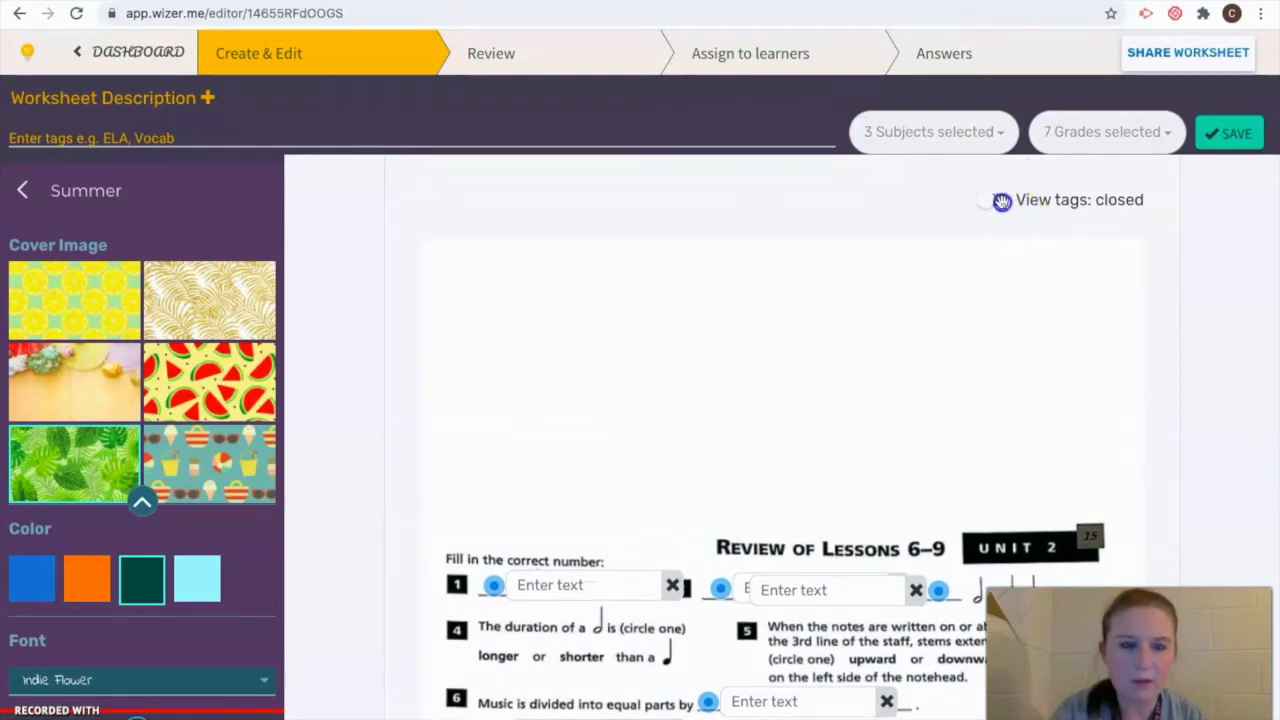
pyautogui.click(1002, 202)
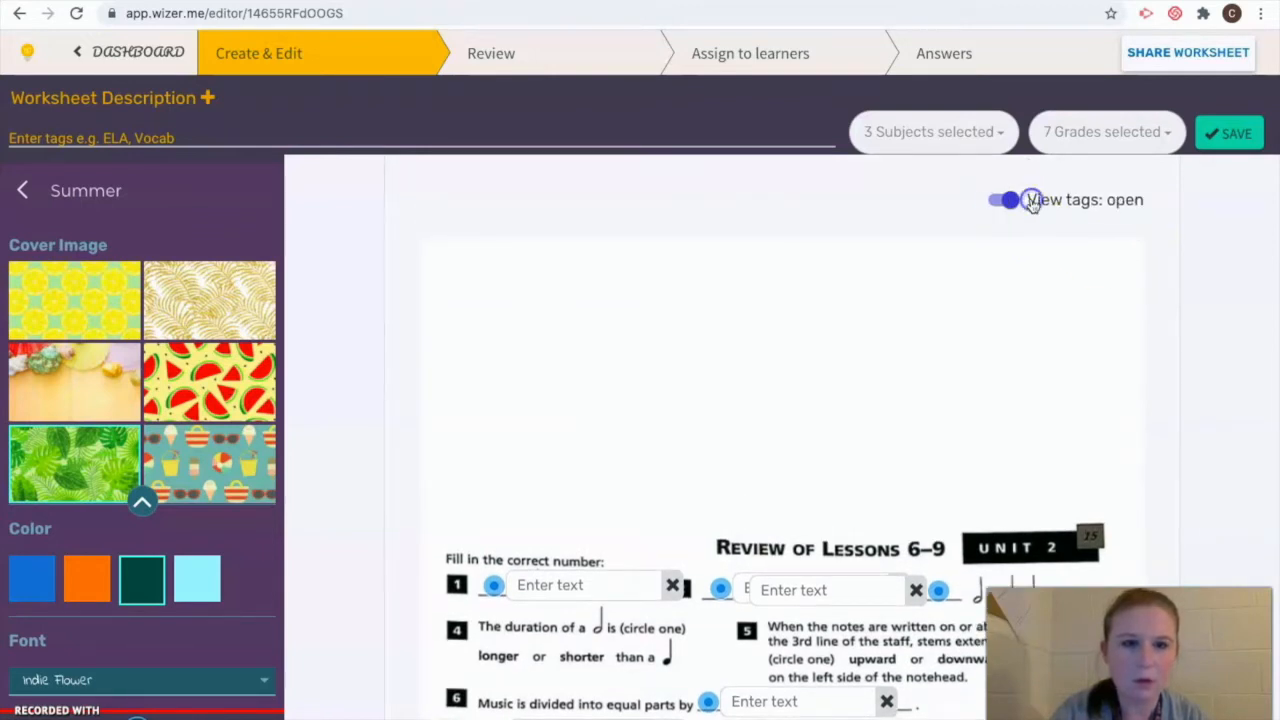
pyautogui.click(1032, 202)
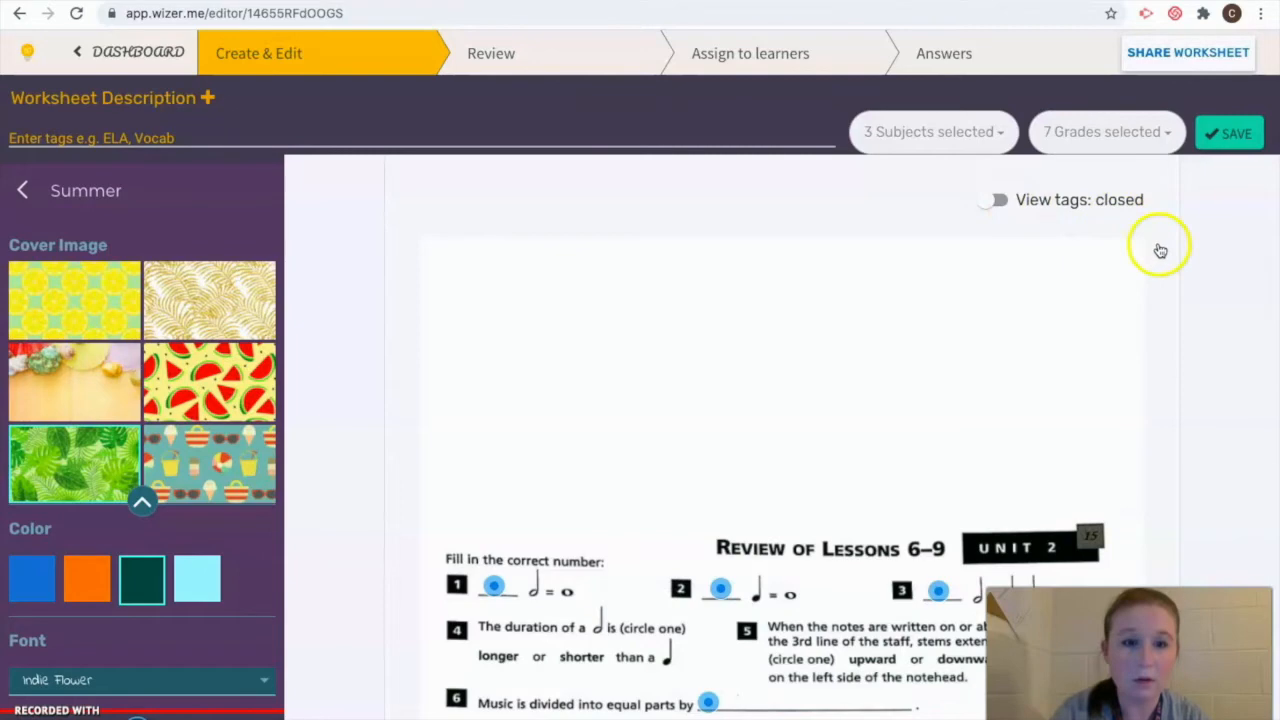
# Place answer tags beside the circle-one choices of questions 4 and 5 in the worksheet image
pyautogui.scroll(-3, 1160, 250)
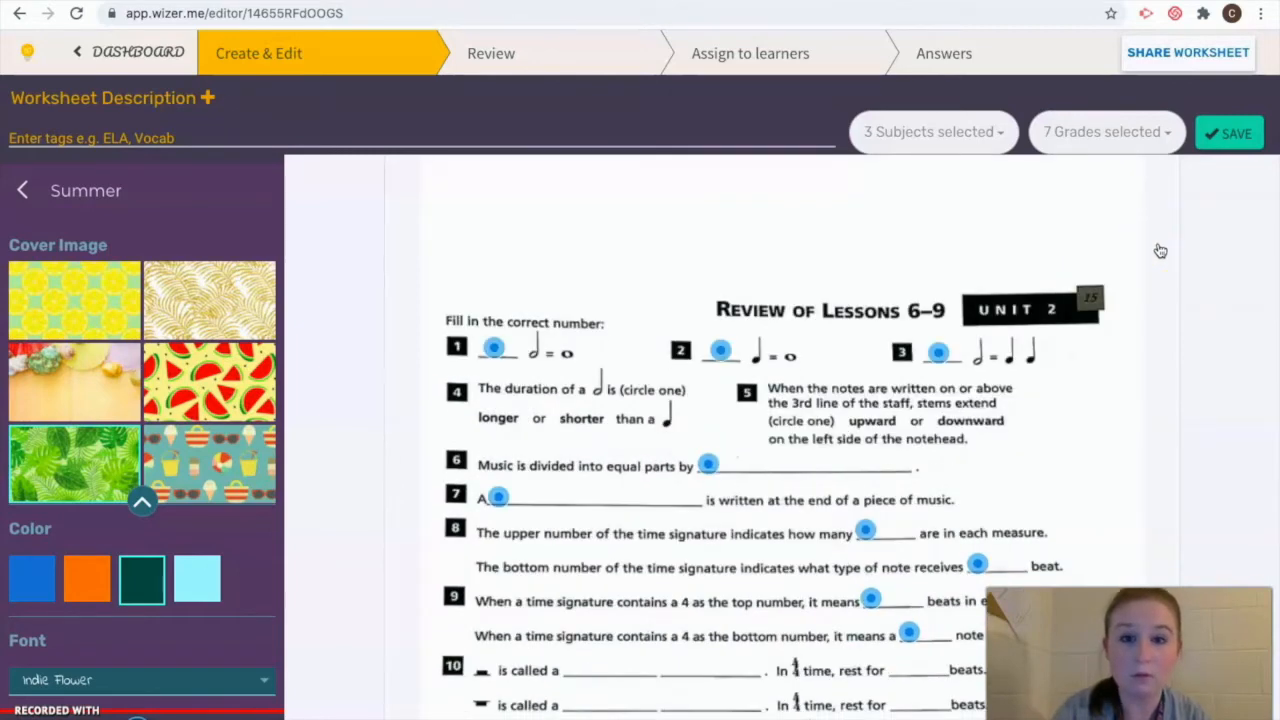
pyautogui.scroll(-1, 1160, 250)
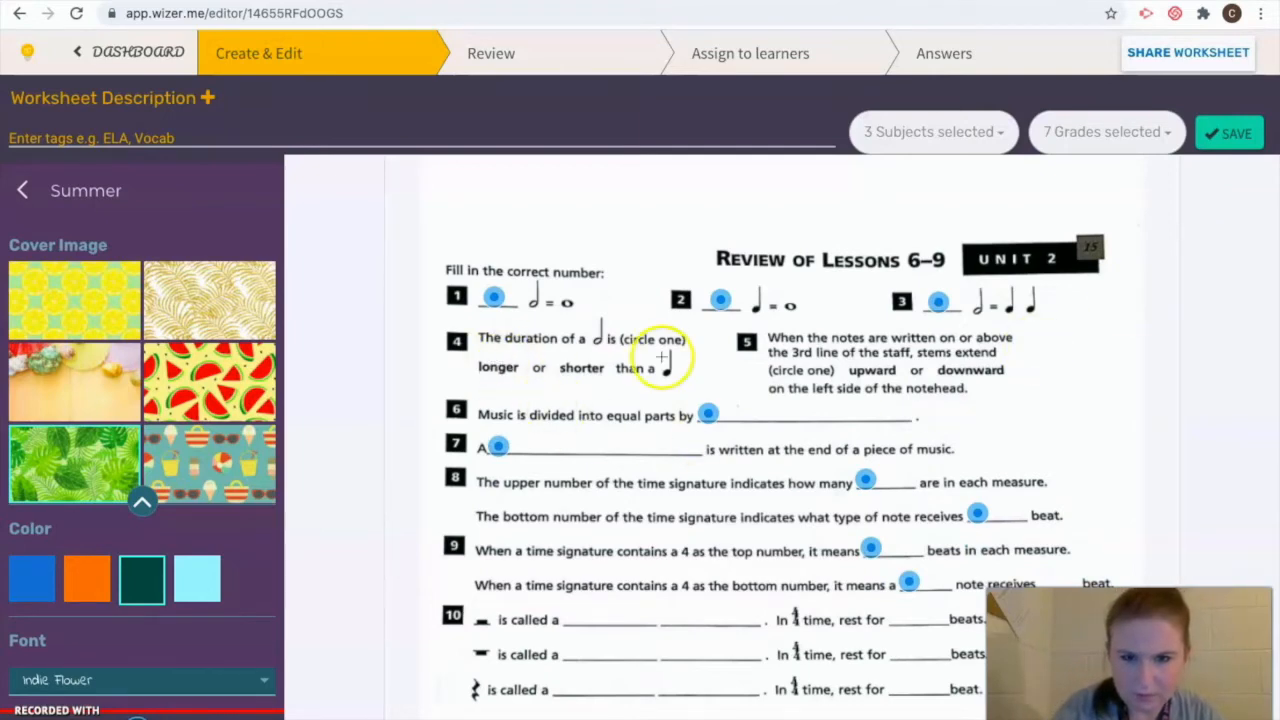
pyautogui.scroll(5, 661, 356)
pyautogui.scroll(3, 661, 356)
pyautogui.scroll(-2, 661, 356)
pyautogui.scroll(2, 661, 356)
pyautogui.scroll(-5, 661, 356)
pyautogui.scroll(1, 570, 370)
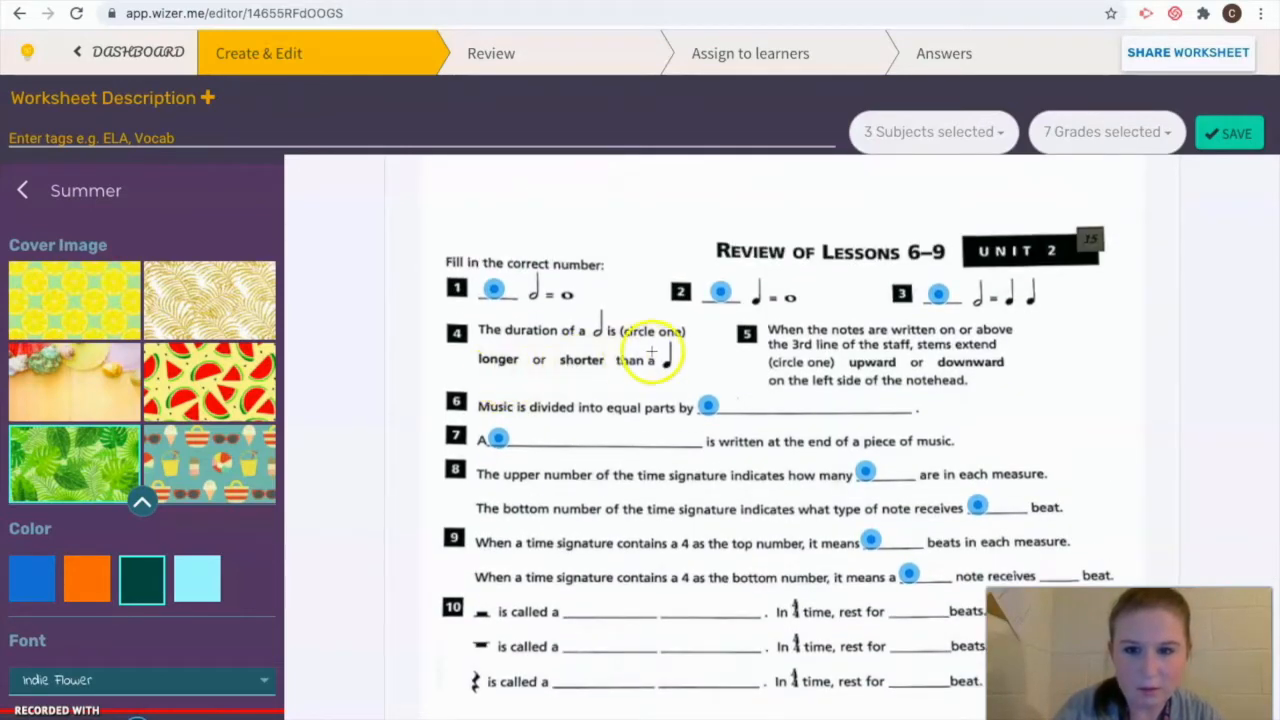
pyautogui.click(553, 375)
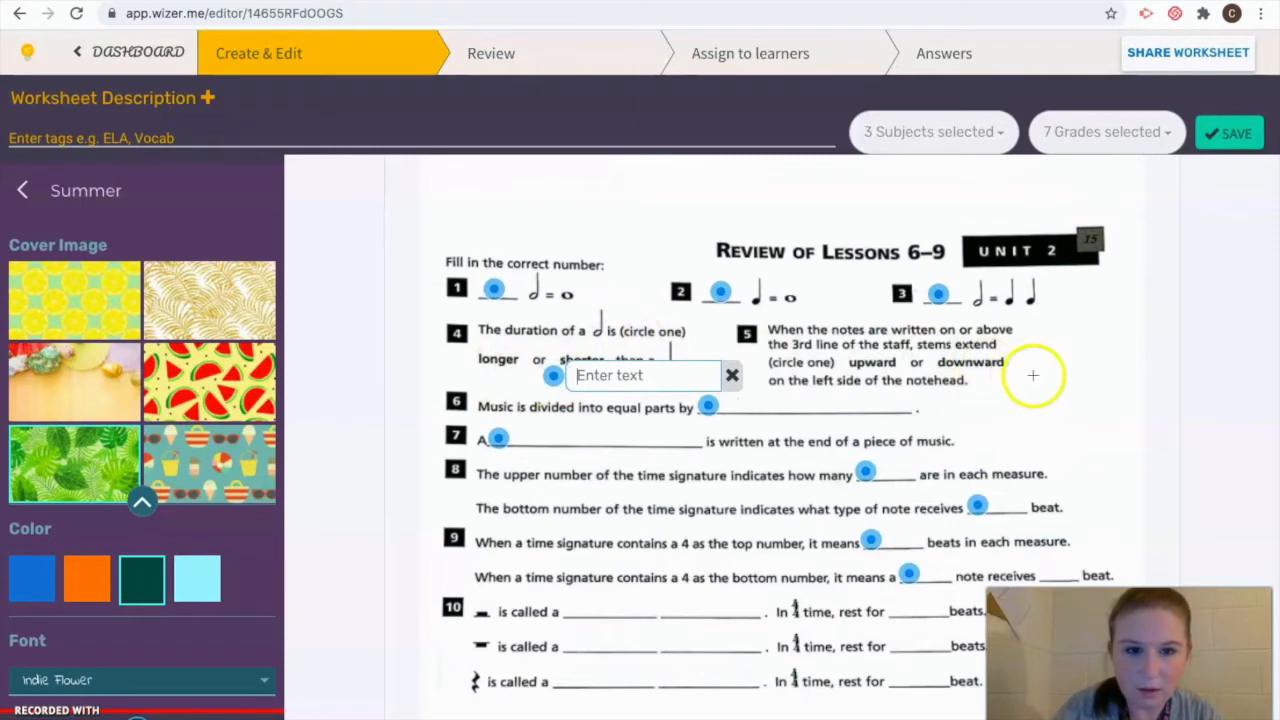
pyautogui.click(987, 380)
# Finish editing the Fill On An Image task and keep its answer tags
pyautogui.scroll(-4, 966, 451)
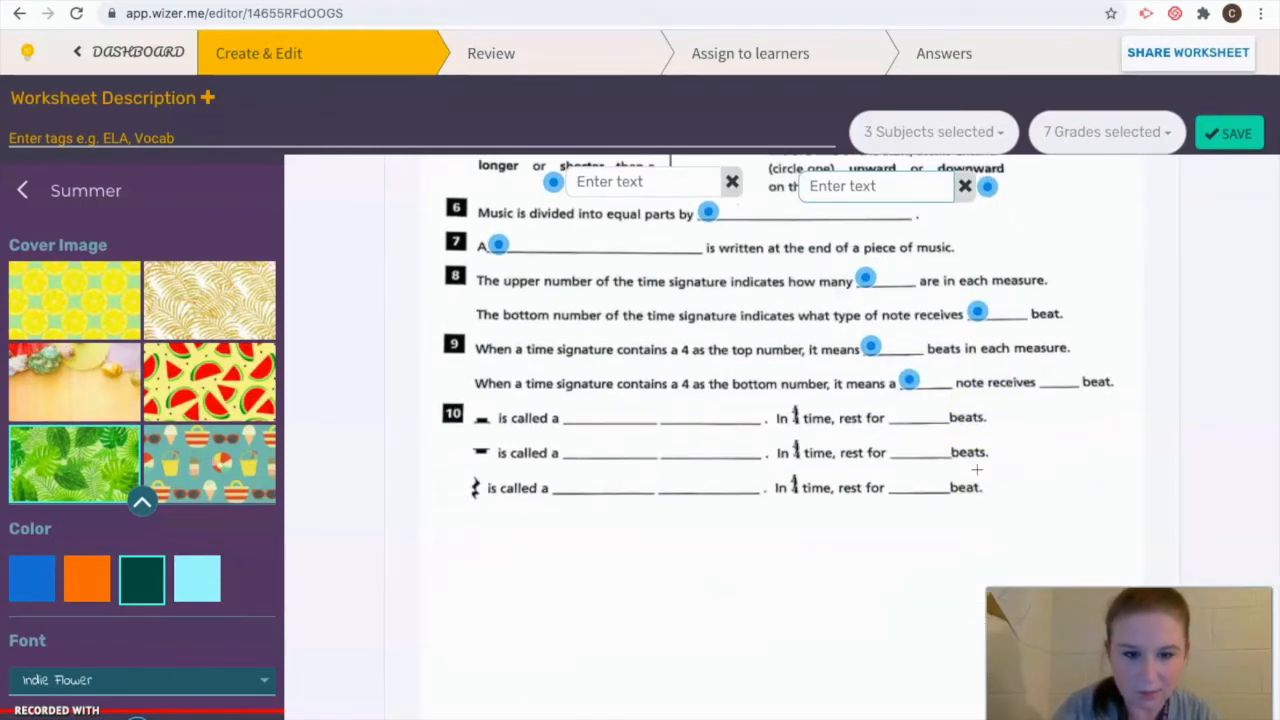
pyautogui.scroll(-5, 1134, 429)
pyautogui.scroll(-3, 1134, 429)
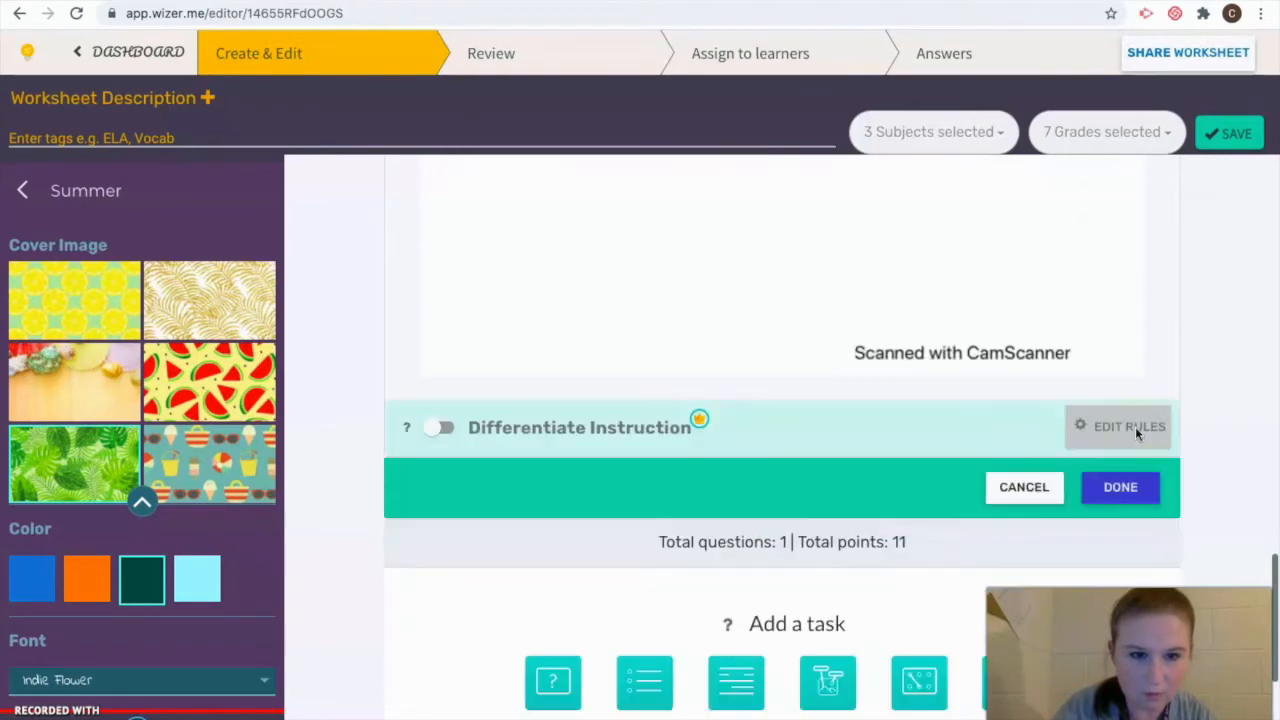
pyautogui.click(1123, 490)
# Check the finished image task and its point value, and add a Draw task below it
pyautogui.scroll(5, 1166, 343)
pyautogui.scroll(7, 1166, 343)
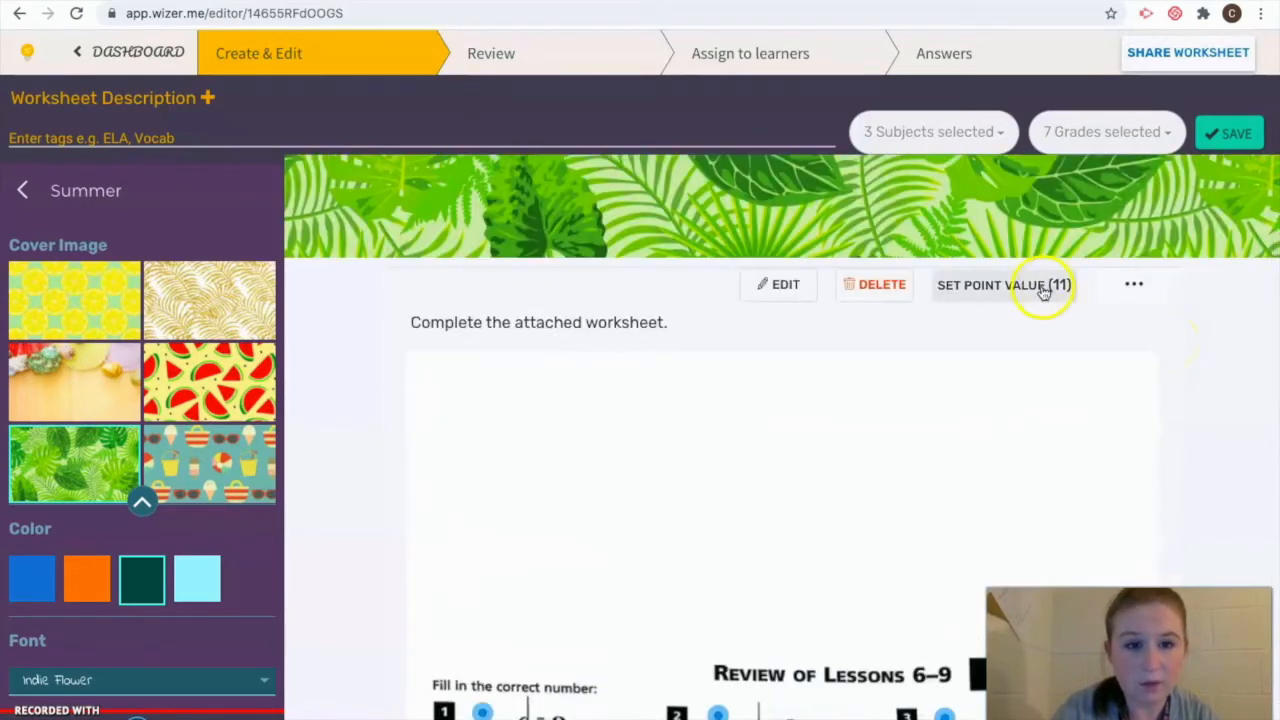
pyautogui.scroll(-10, 1131, 309)
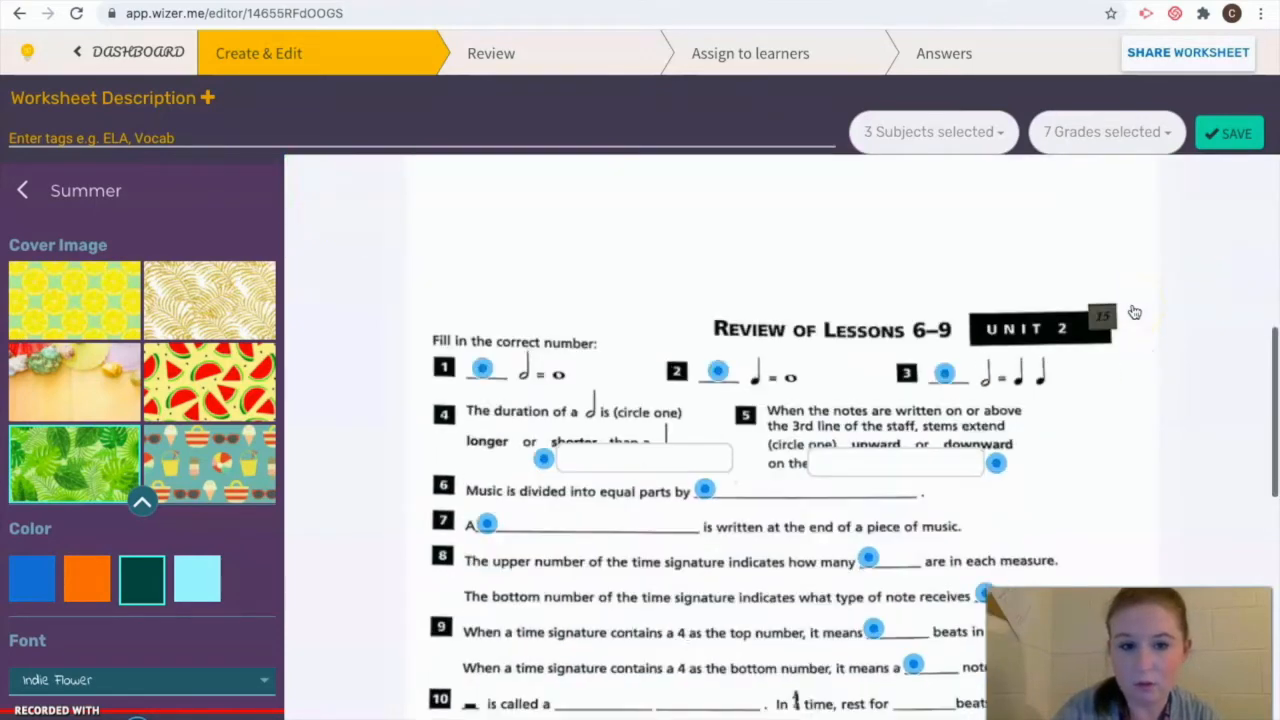
pyautogui.scroll(-6, 1134, 313)
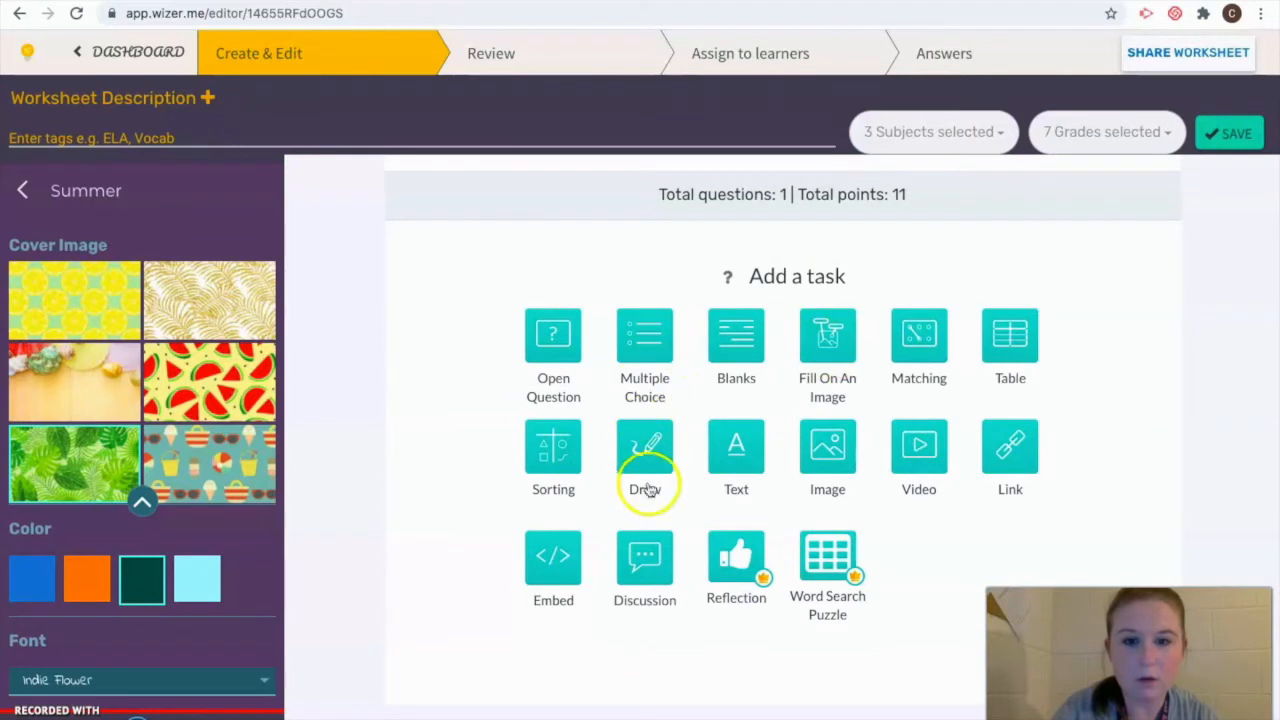
pyautogui.click(648, 462)
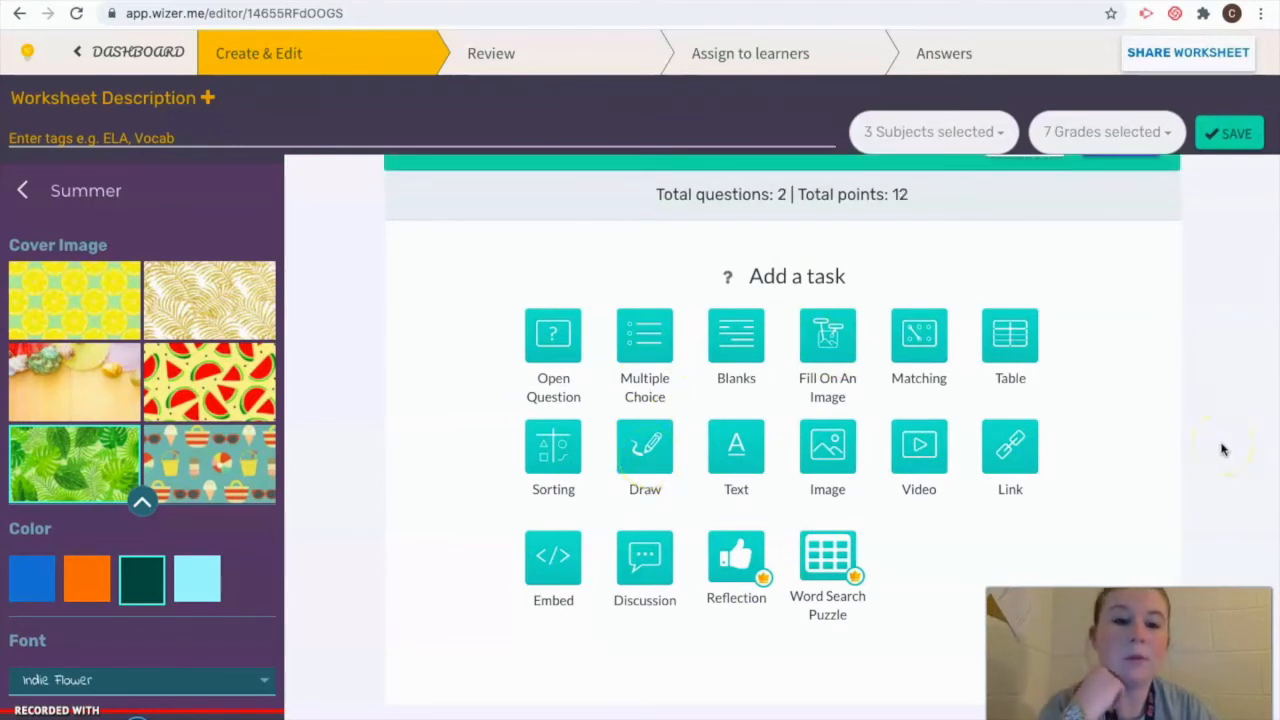
# Enter "Draw "Do" on the staff." as the Draw task's instructions
pyautogui.scroll(15, 957, 377)
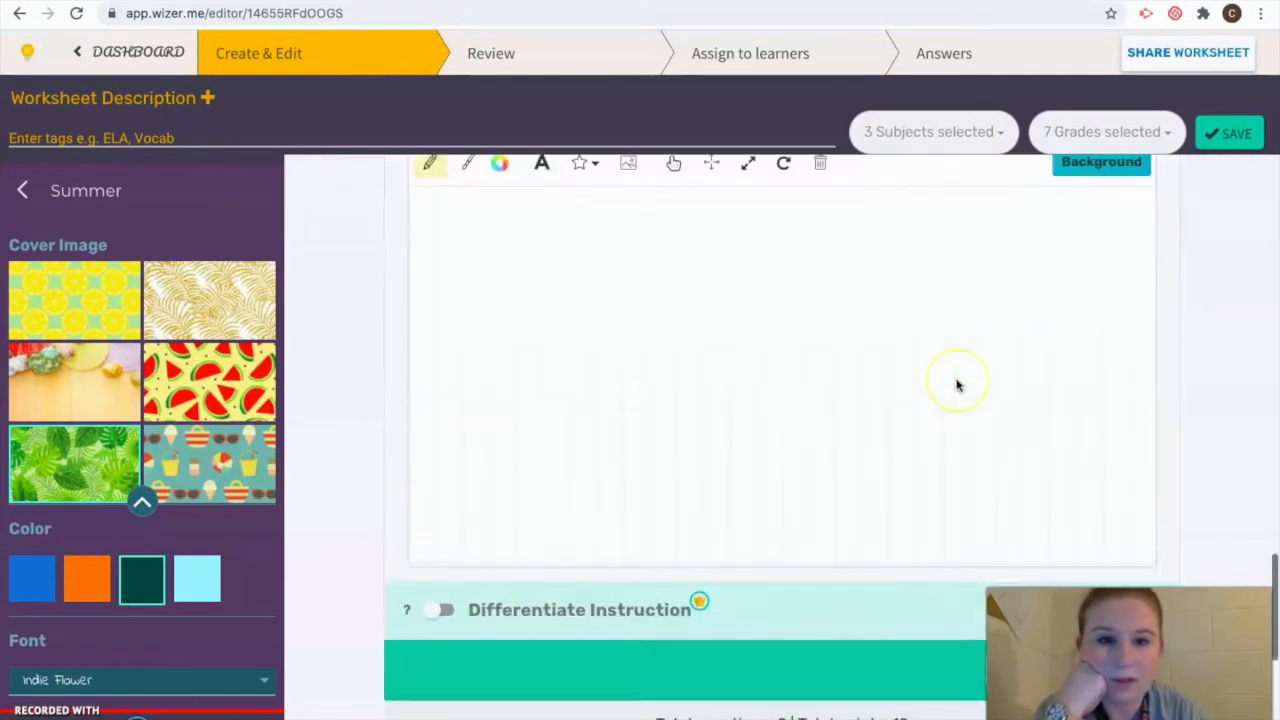
pyautogui.scroll(2, 957, 385)
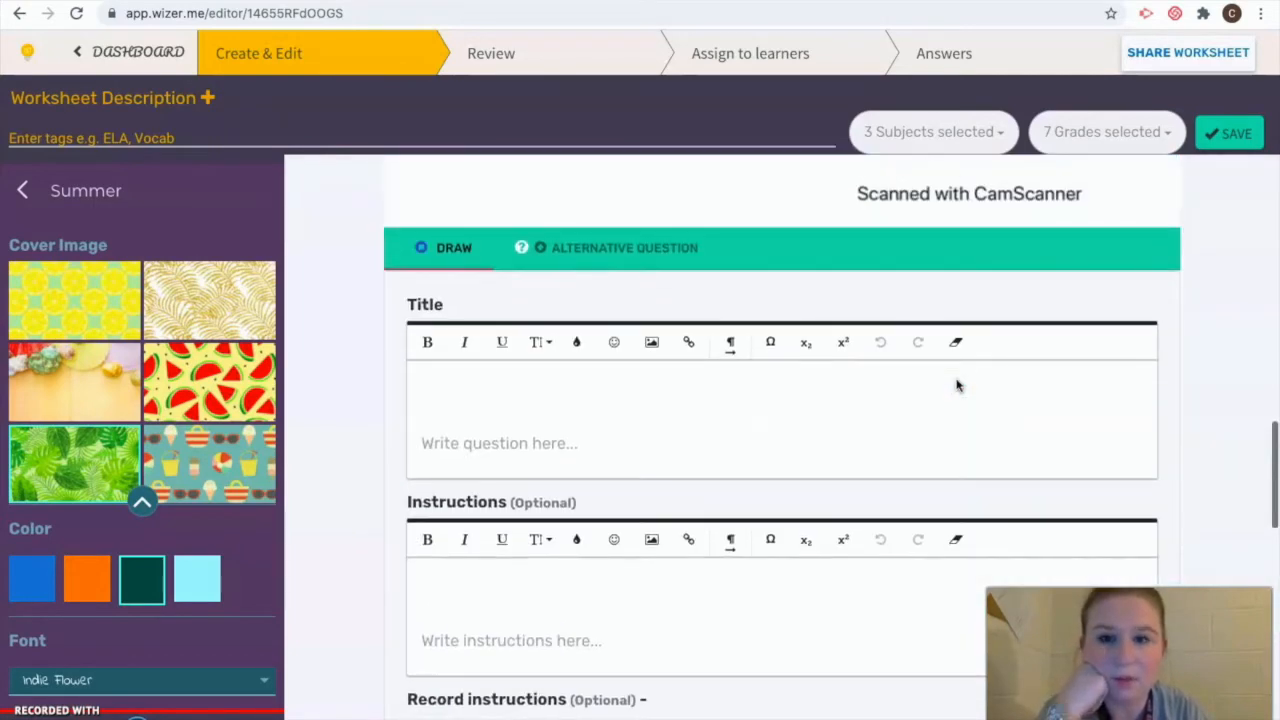
pyautogui.scroll(-4, 957, 385)
pyautogui.click(668, 377)
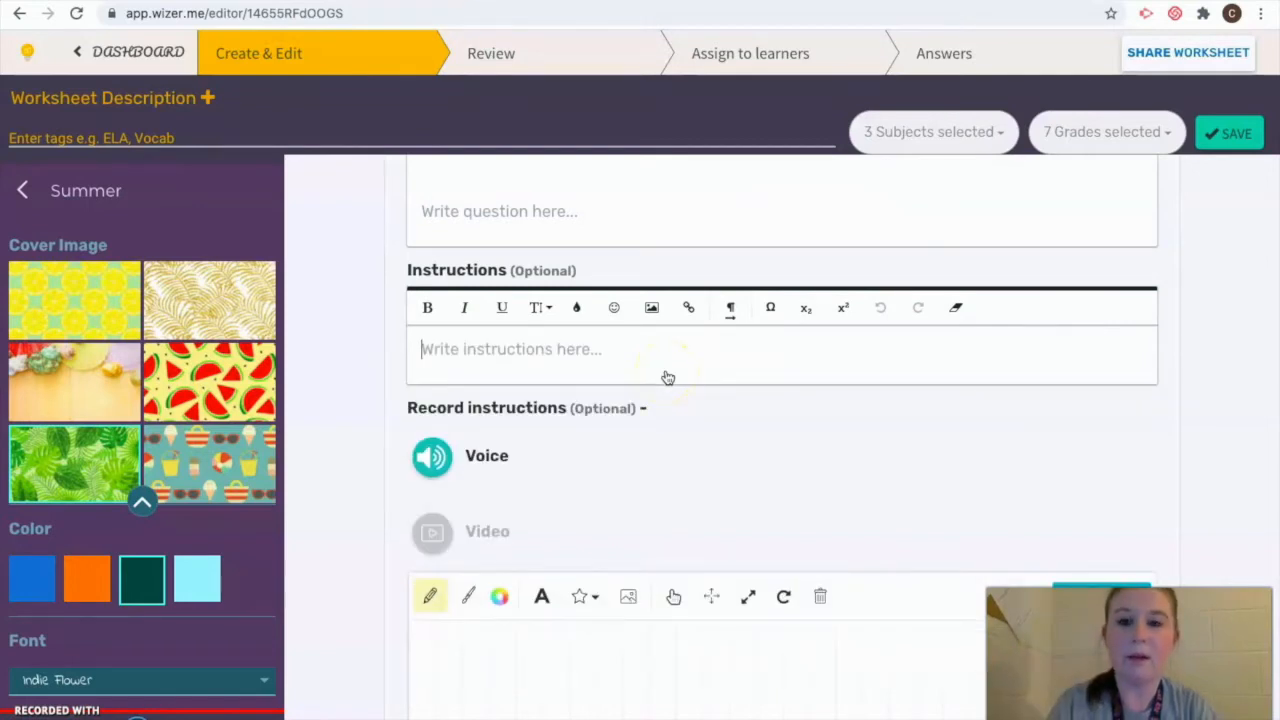
pyautogui.write('Draw "Do" on the staff.')
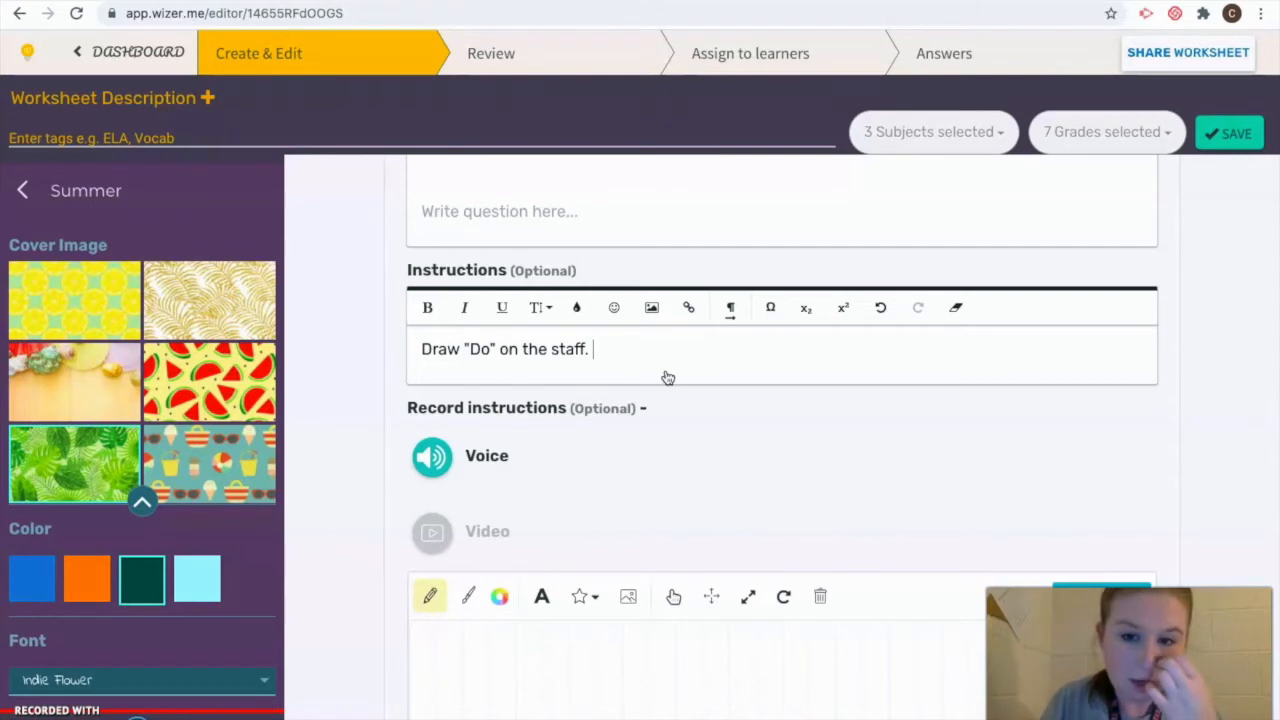
# Append "(Hint: you can select the star-shaped dropdown at the top to select and create a circle)" to the Draw task's instructions
pyautogui.scroll(-1, 668, 378)
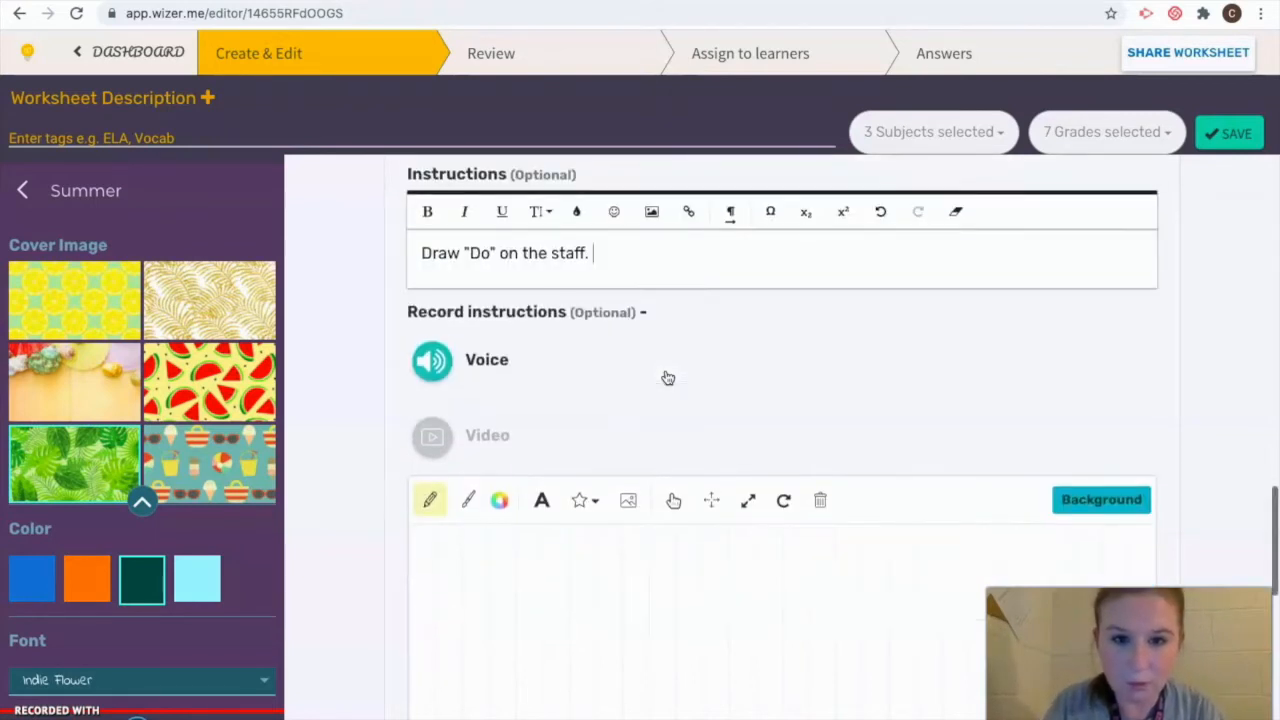
pyautogui.click(636, 272)
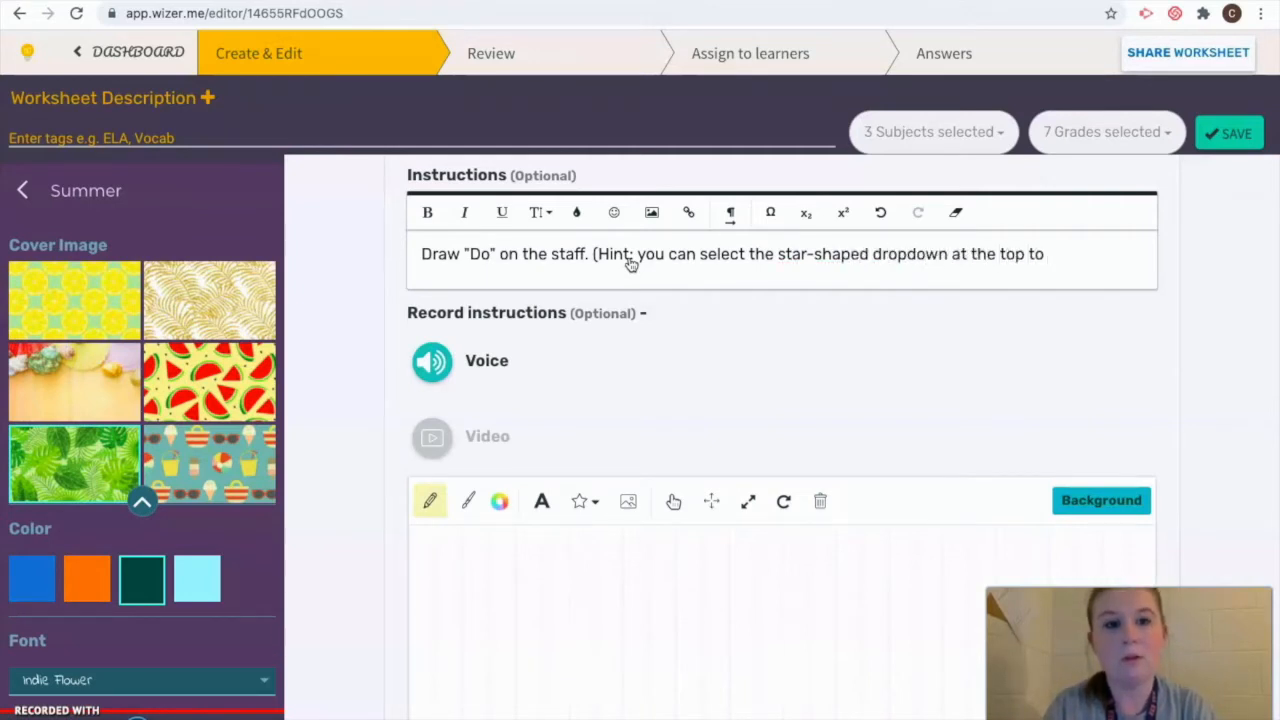
pyautogui.write('create a circle')
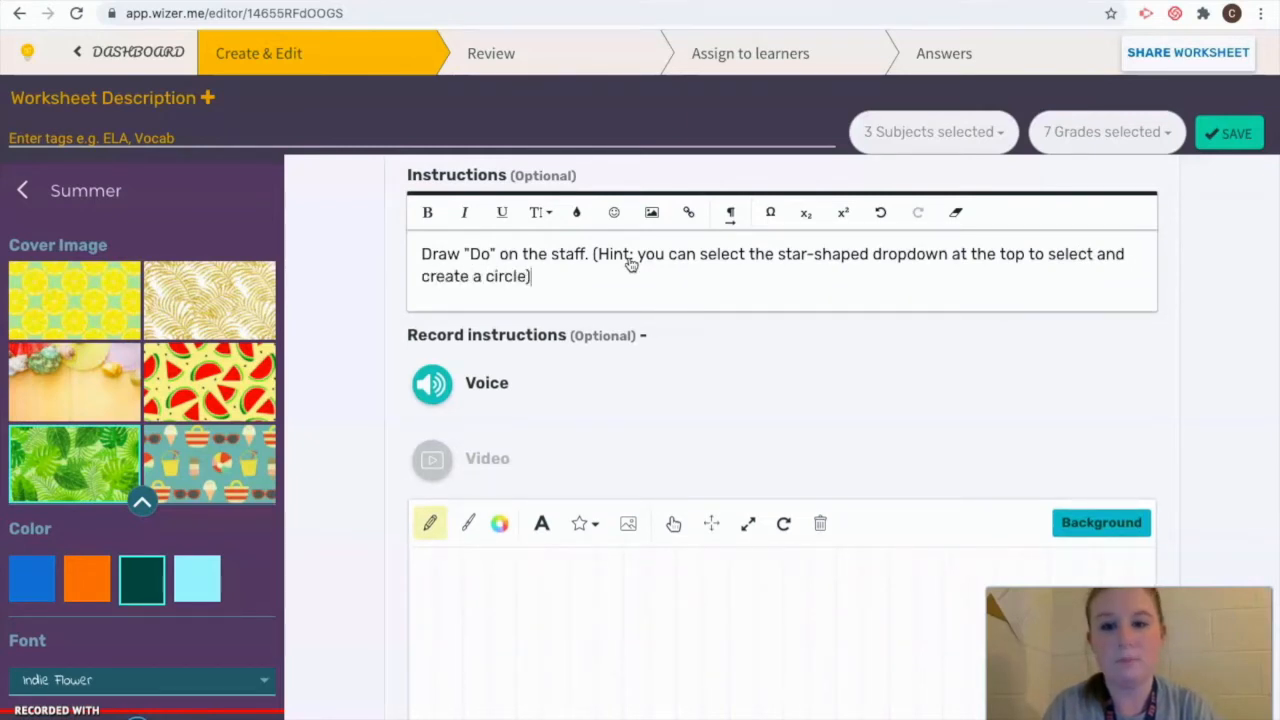
# Set g blank.png as the background of the Draw task's canvas
pyautogui.scroll(-2, 630, 263)
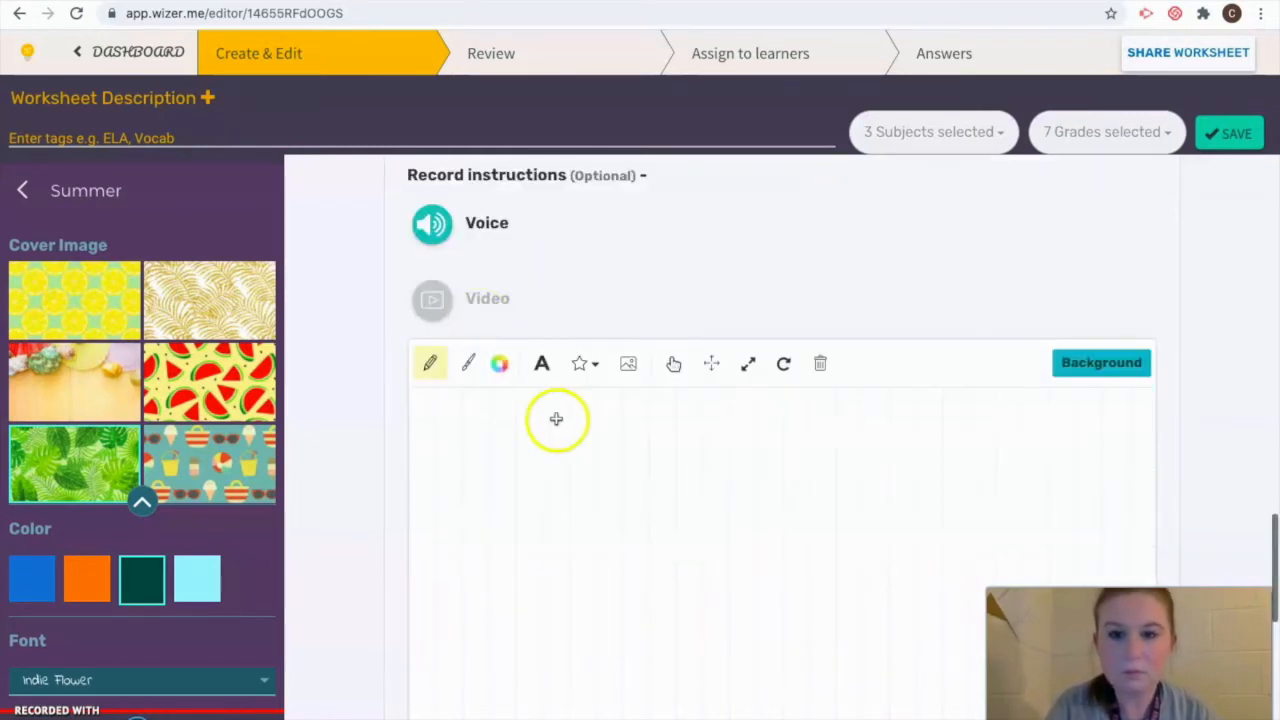
pyautogui.scroll(-2, 557, 420)
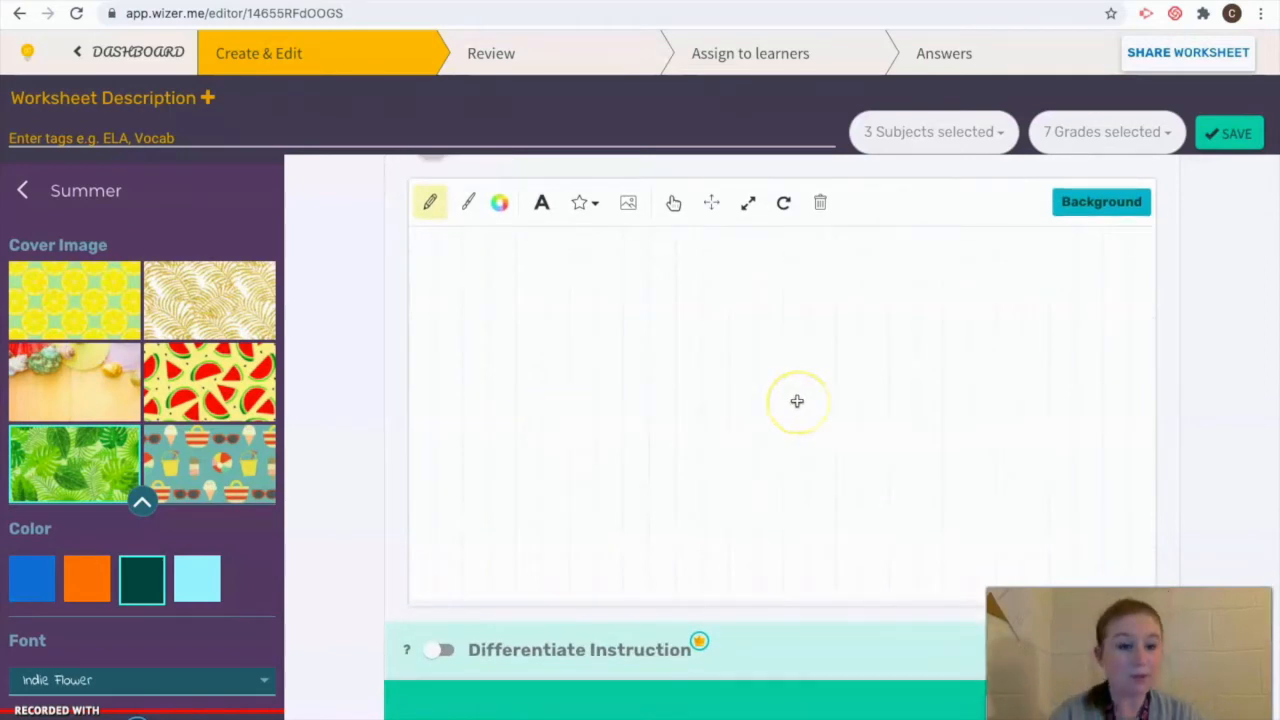
pyautogui.click(1089, 206)
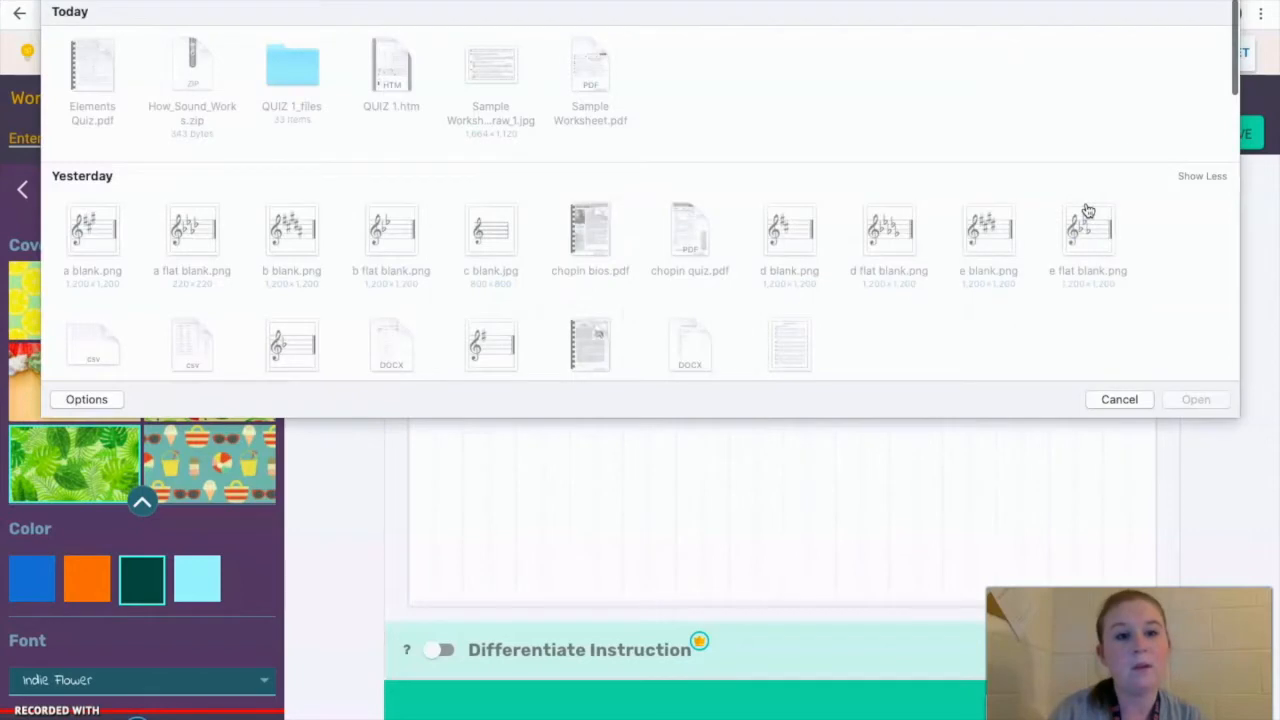
pyautogui.click(493, 61)
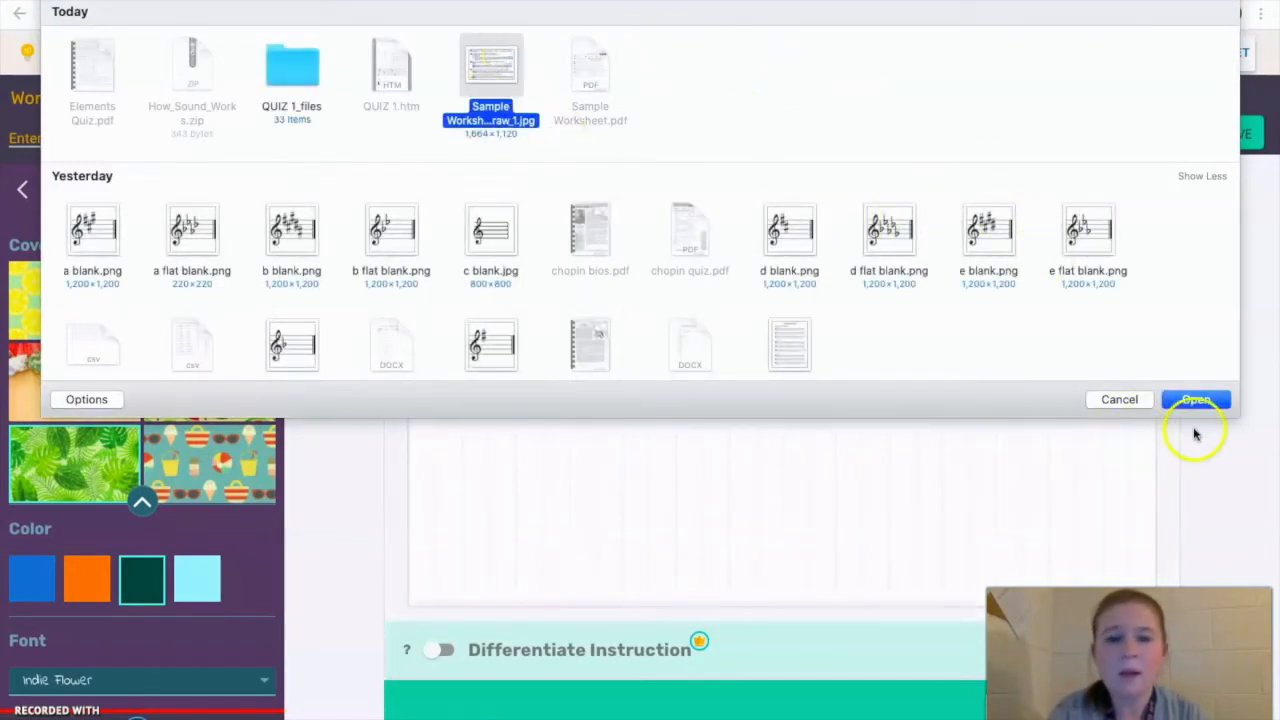
pyautogui.scroll(-2, 643, 300)
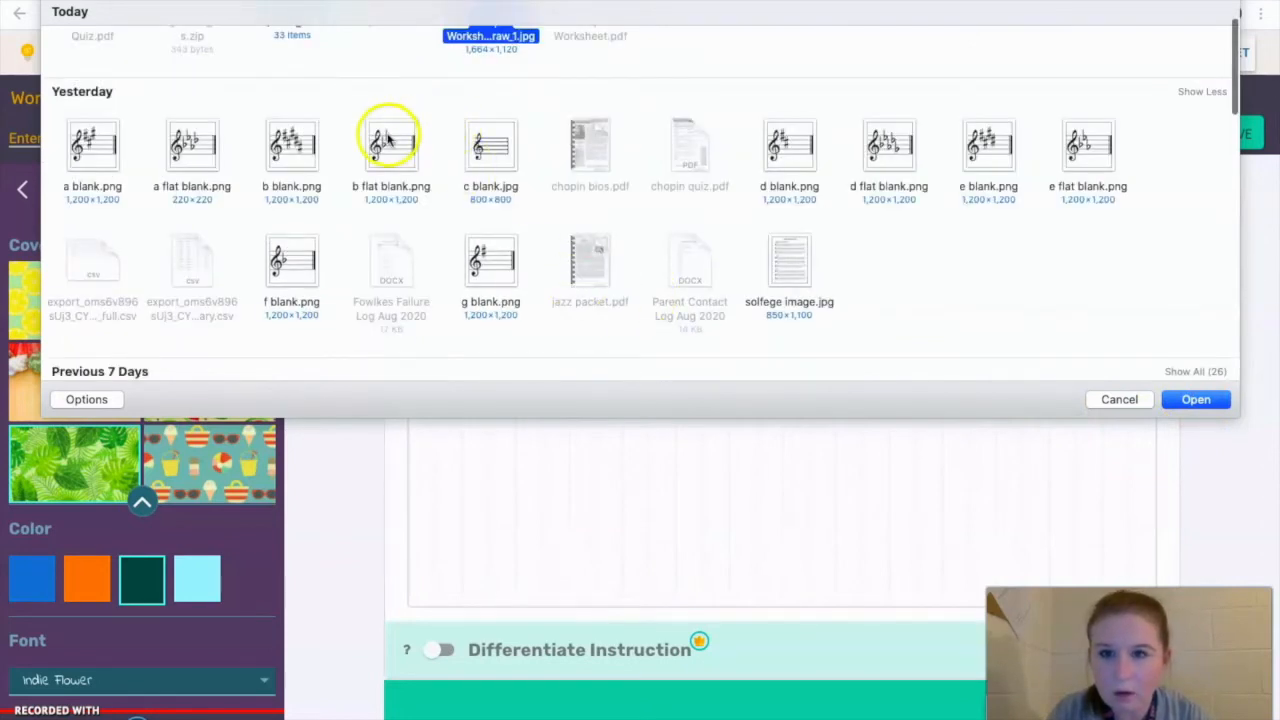
pyautogui.click(490, 262)
pyautogui.click(1193, 400)
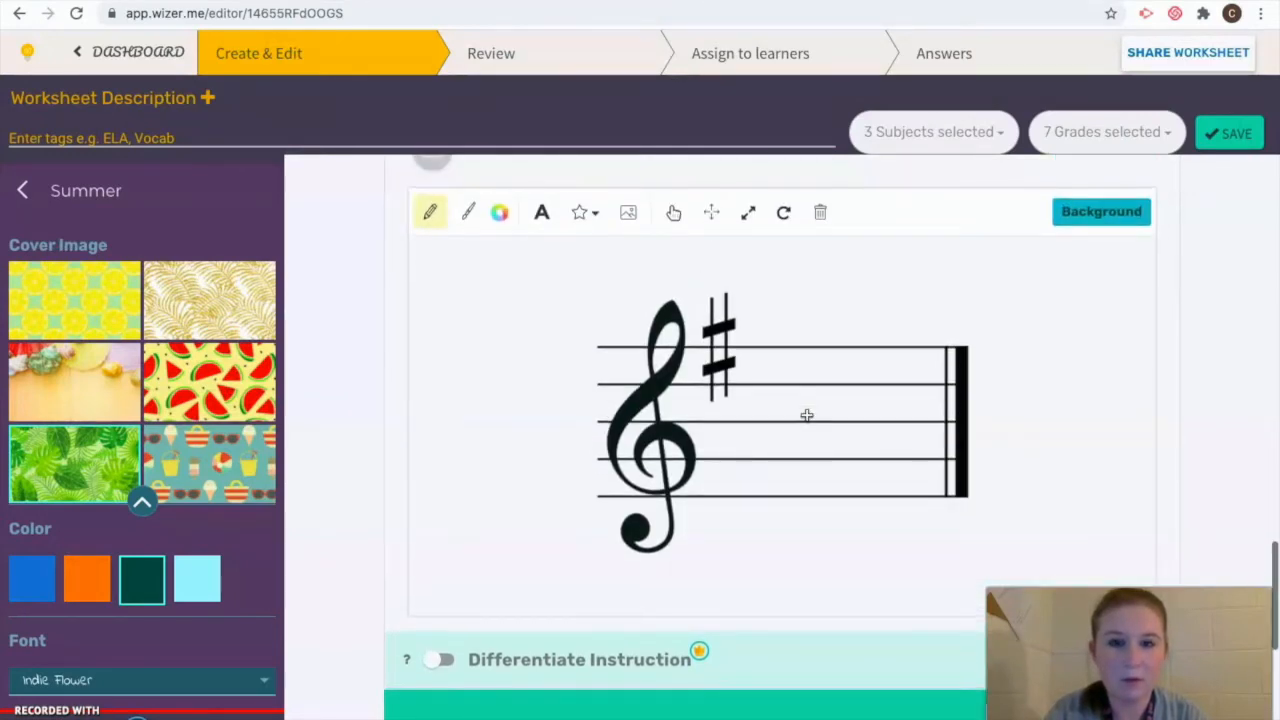
# Finish editing the "Do" Draw task and return to the task types for adding another one
pyautogui.scroll(-2, 806, 415)
pyautogui.click(1121, 528)
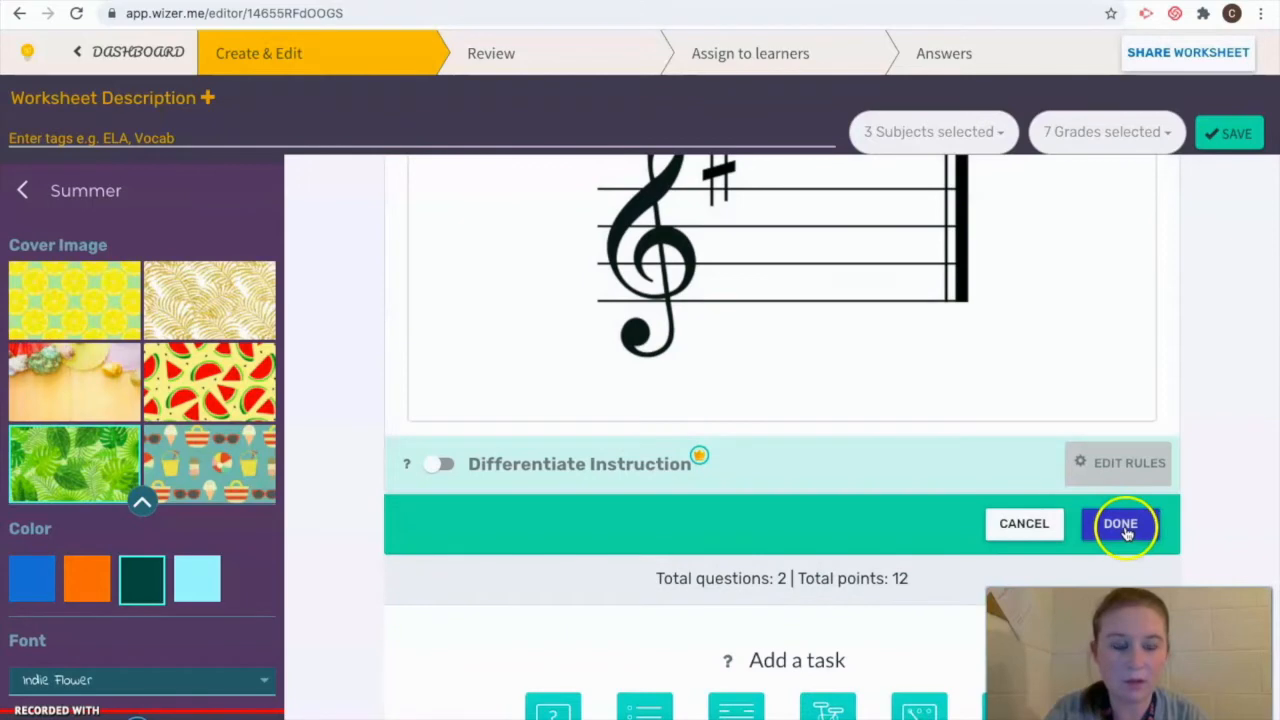
pyautogui.scroll(5, 1152, 393)
pyautogui.scroll(-7, 1152, 393)
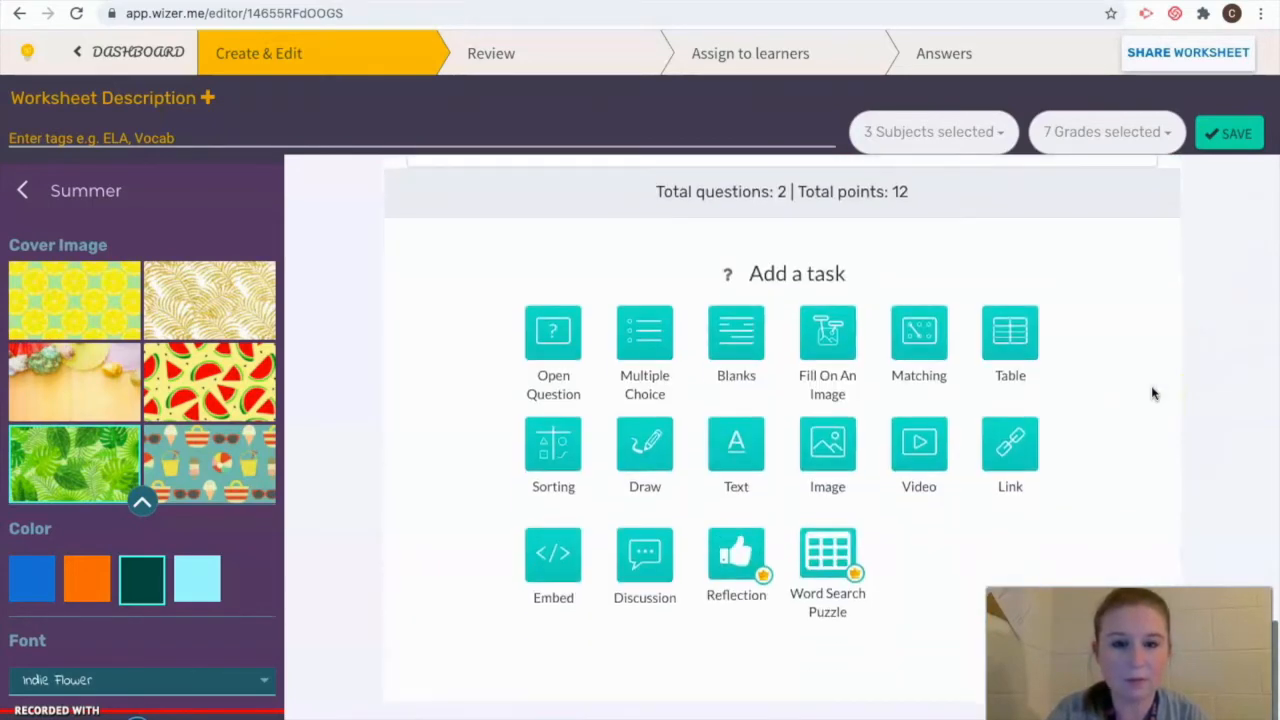
pyautogui.click(826, 335)
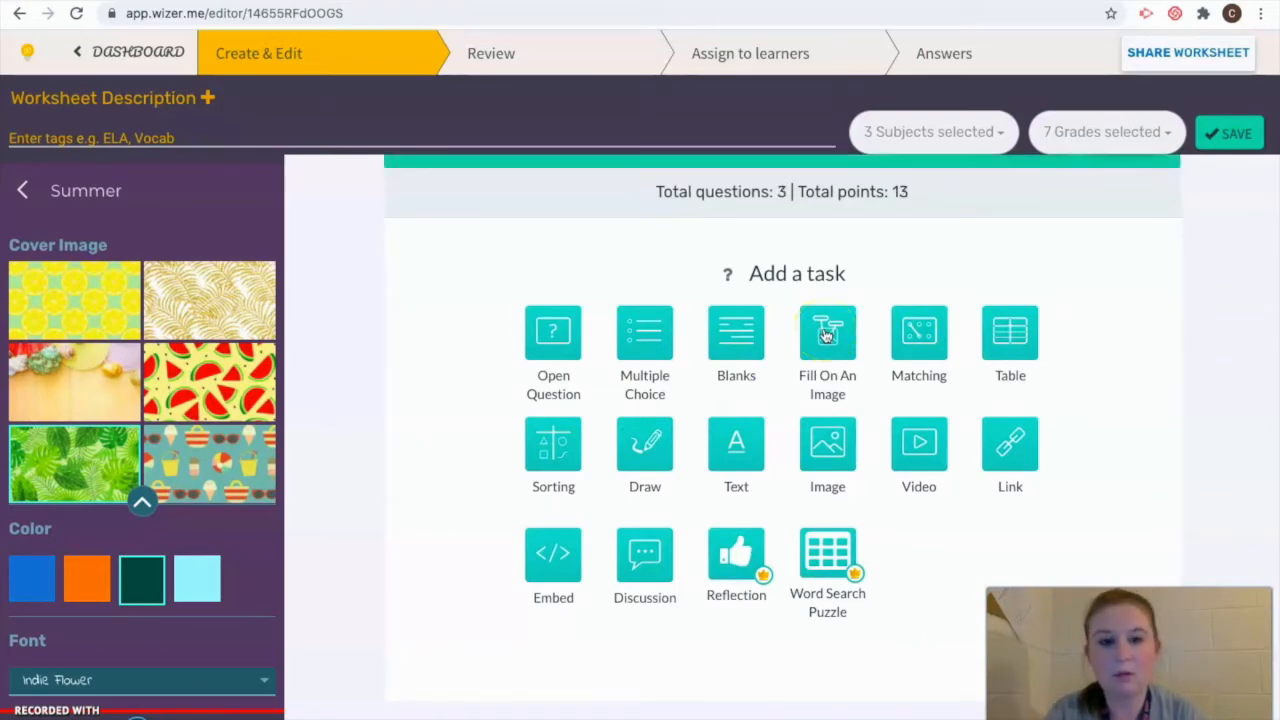
pyautogui.scroll(8, 886, 329)
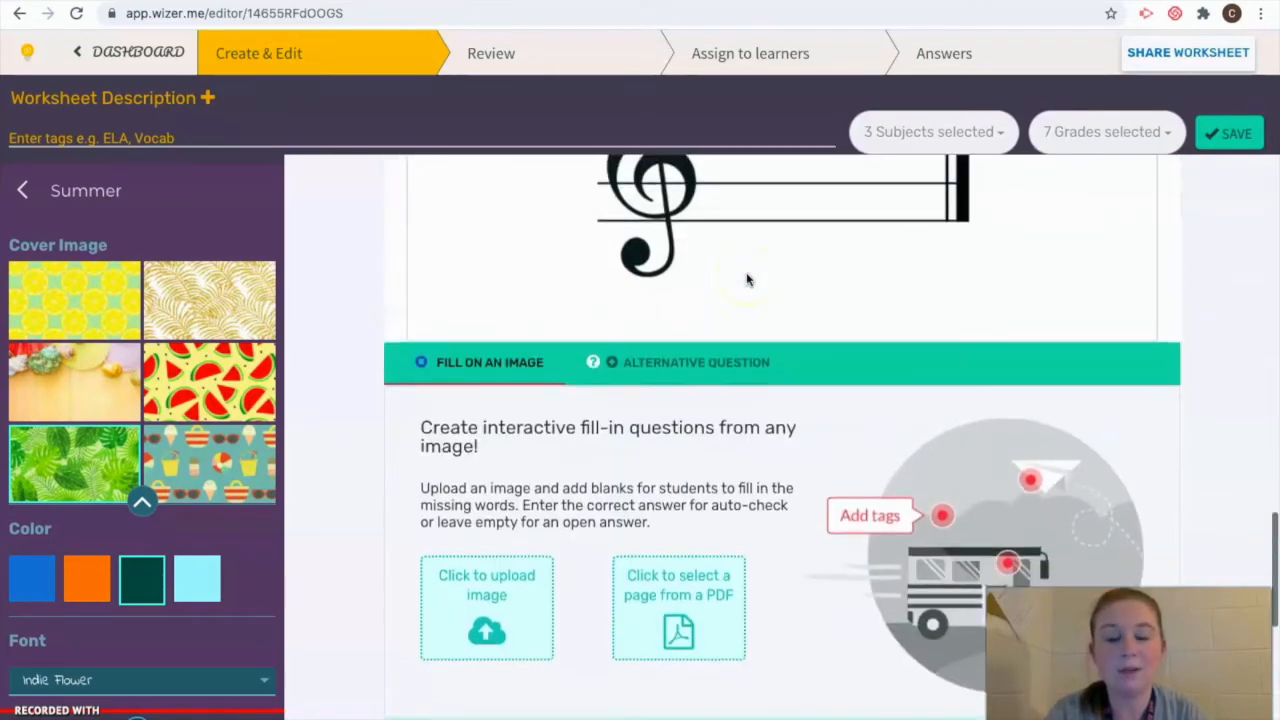
pyautogui.click(517, 477)
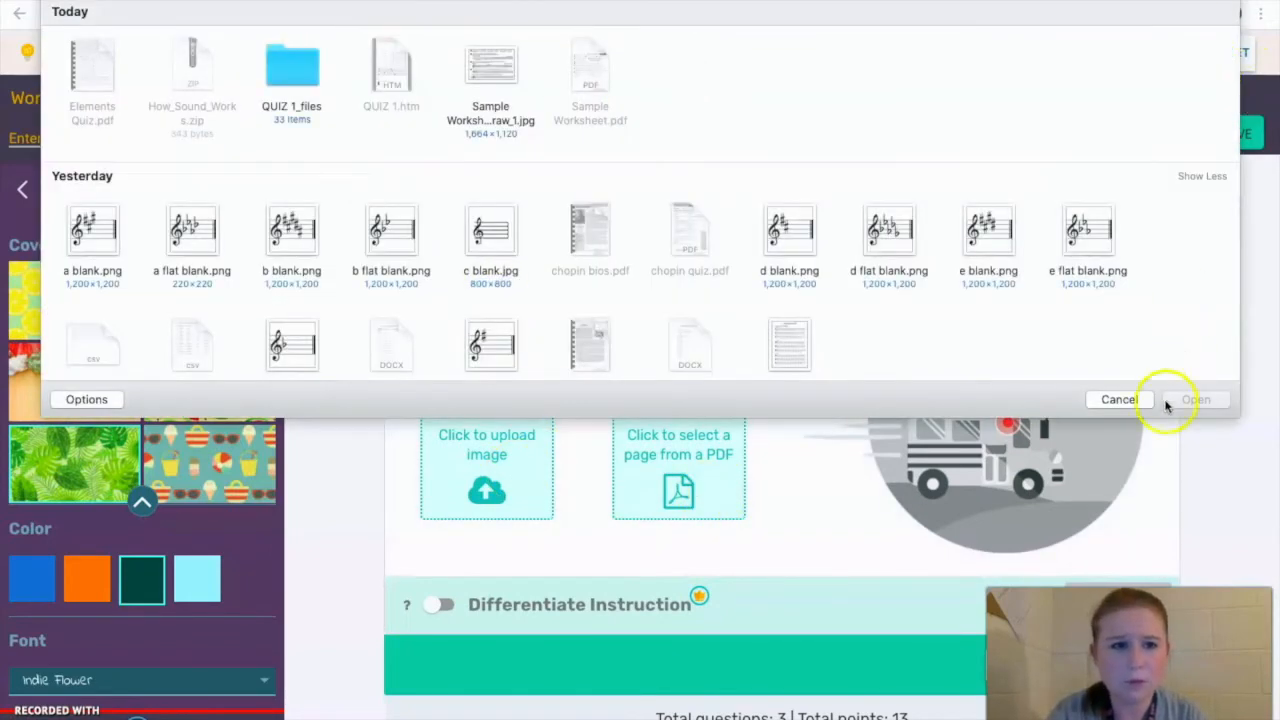
pyautogui.click(1122, 400)
pyautogui.scroll(-3, 851, 466)
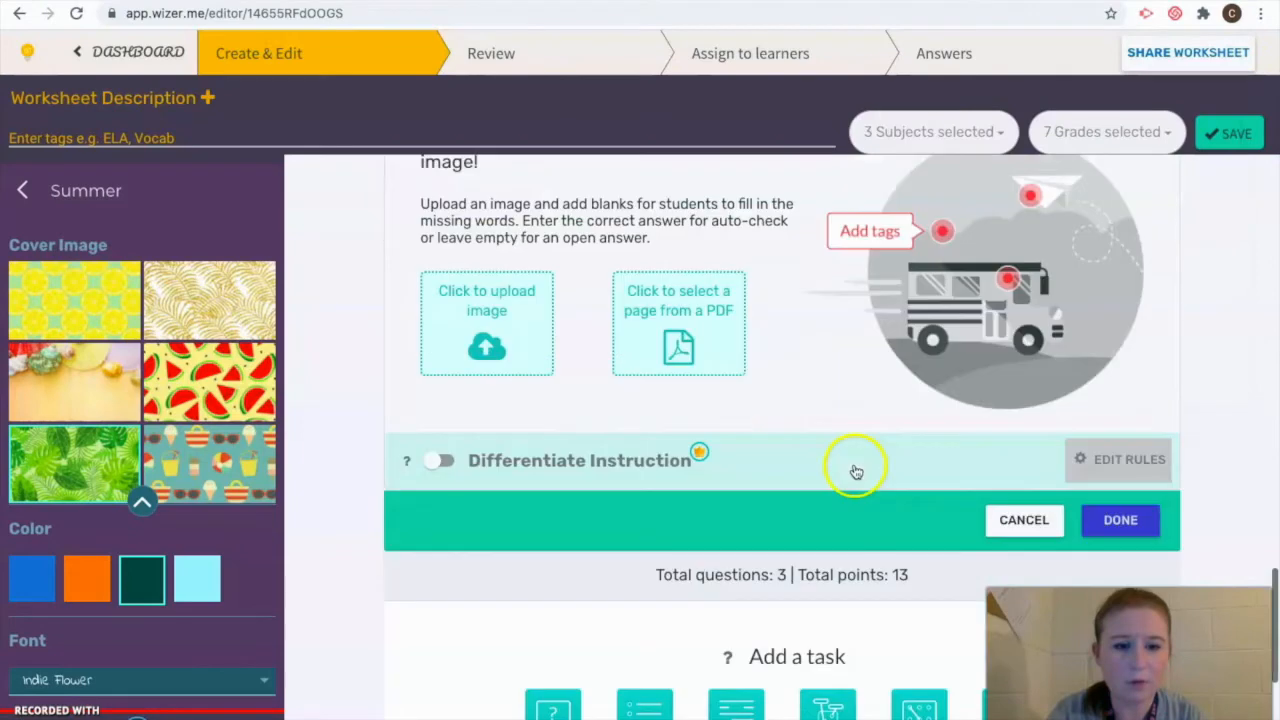
pyautogui.click(1014, 486)
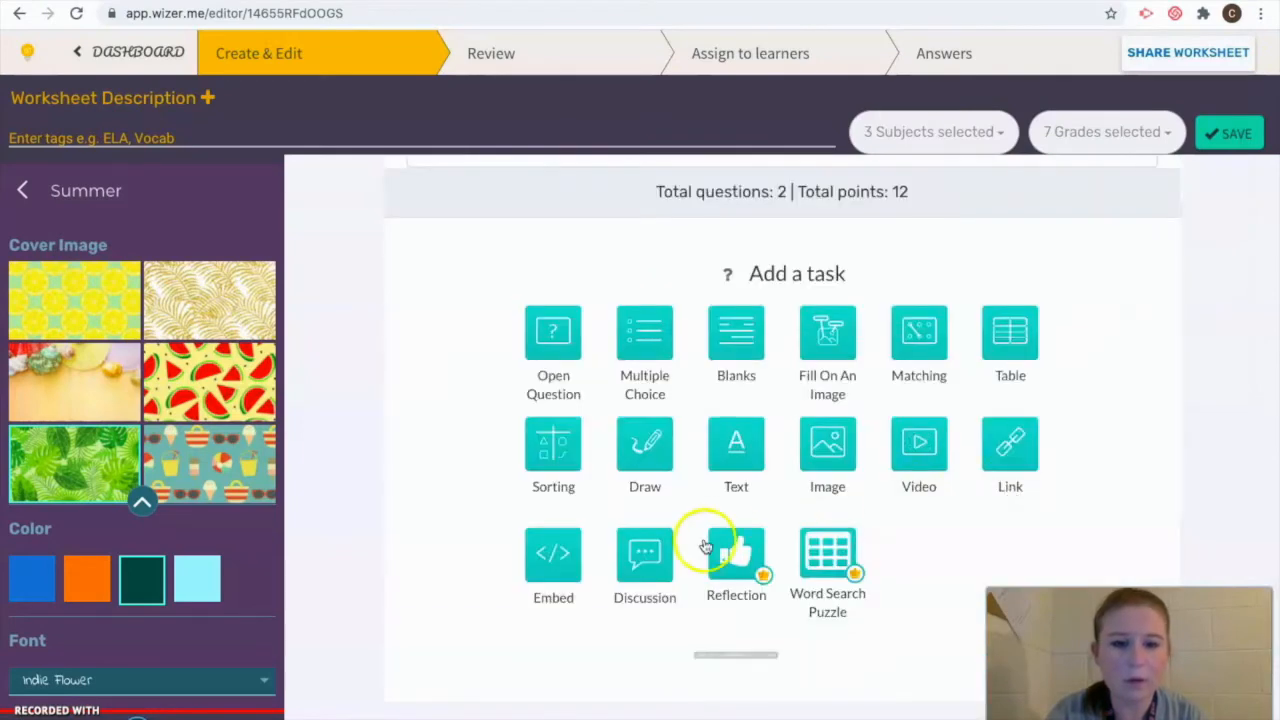
# Add a second Draw task and use the 1,664×1,120 Sample Worksheet JPG as its background
pyautogui.click(641, 452)
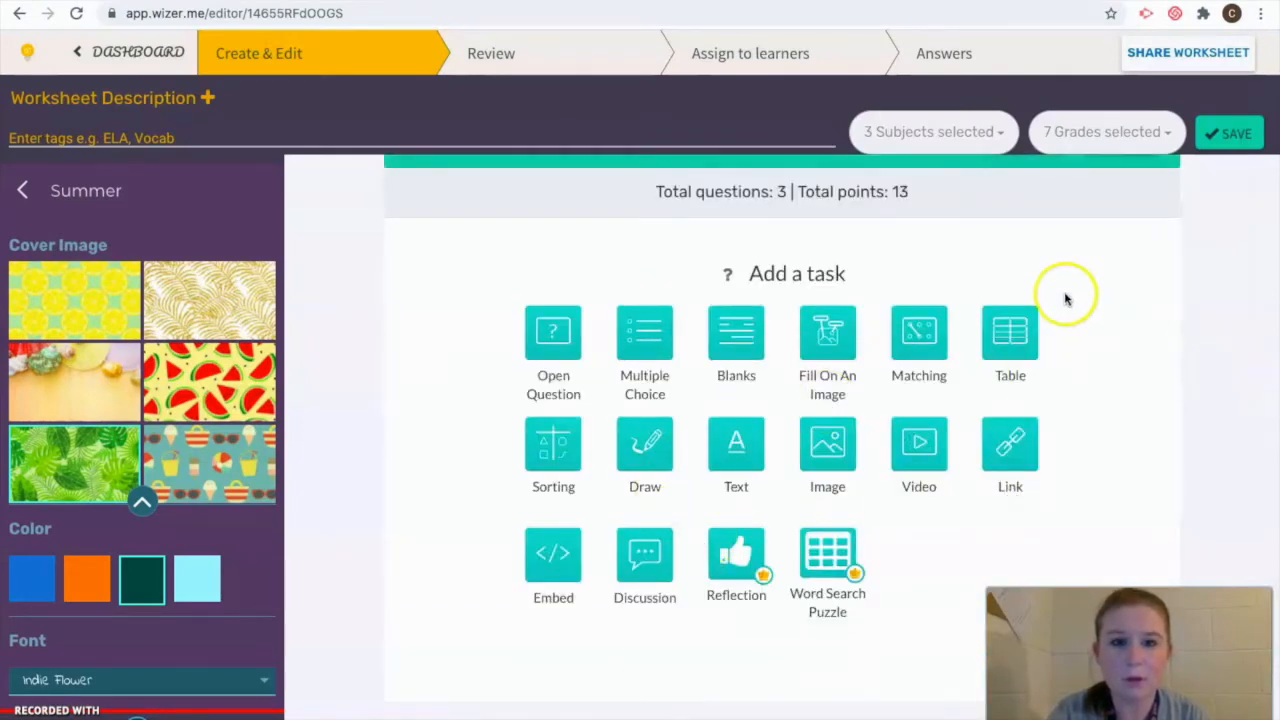
pyautogui.scroll(3, 1065, 298)
pyautogui.click(1088, 348)
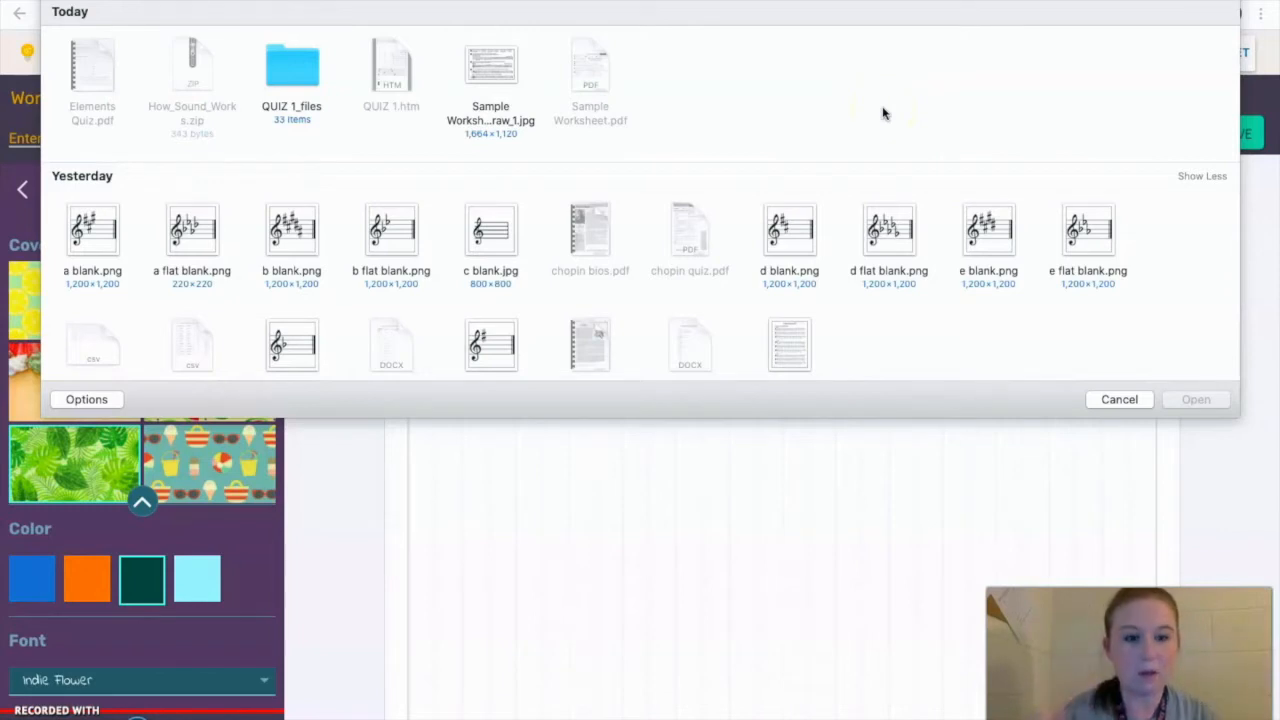
pyautogui.click(491, 62)
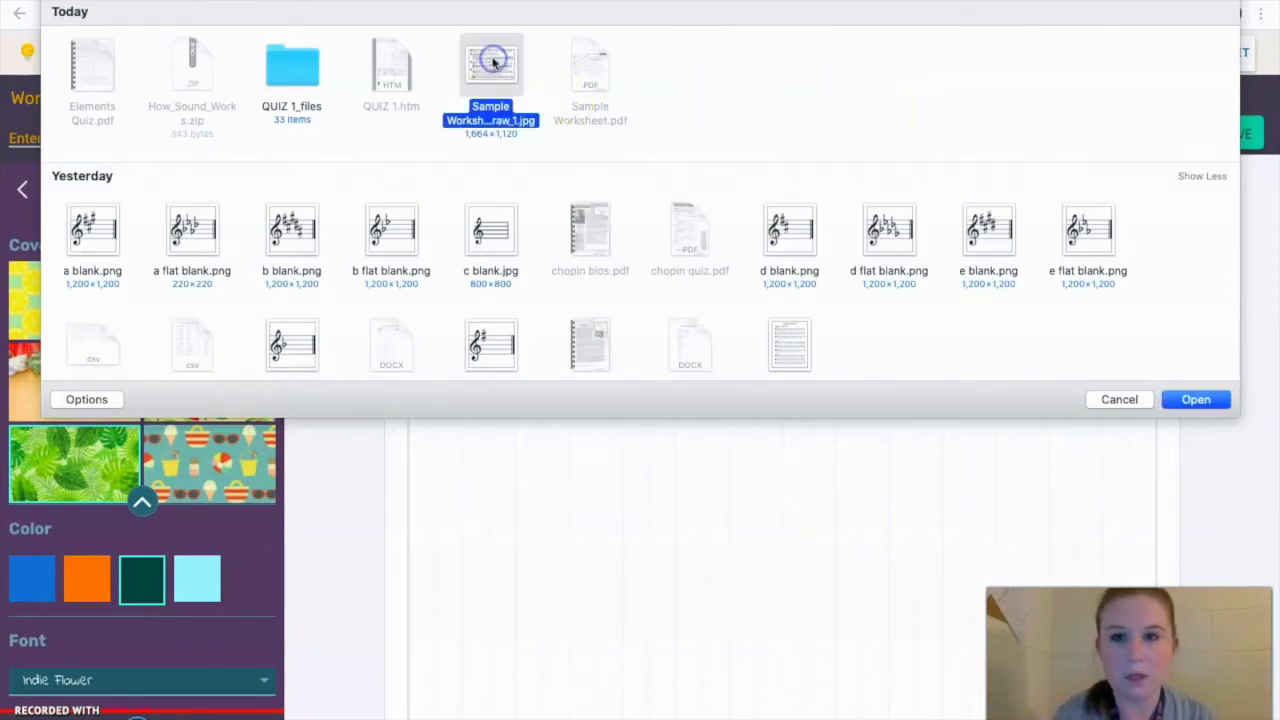
pyautogui.click(1196, 400)
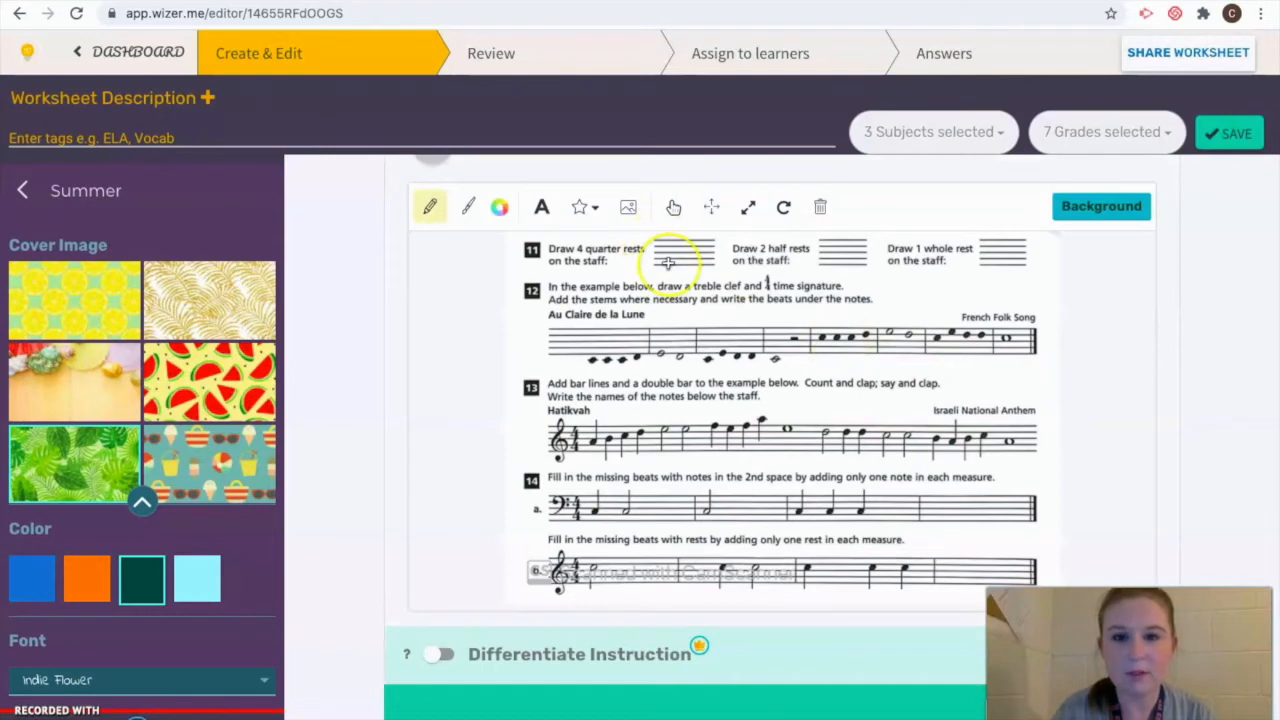
# Draw two quarter rests freehand with the pencil on the first staff of exercise 11
pyautogui.scroll(5, 668, 263)
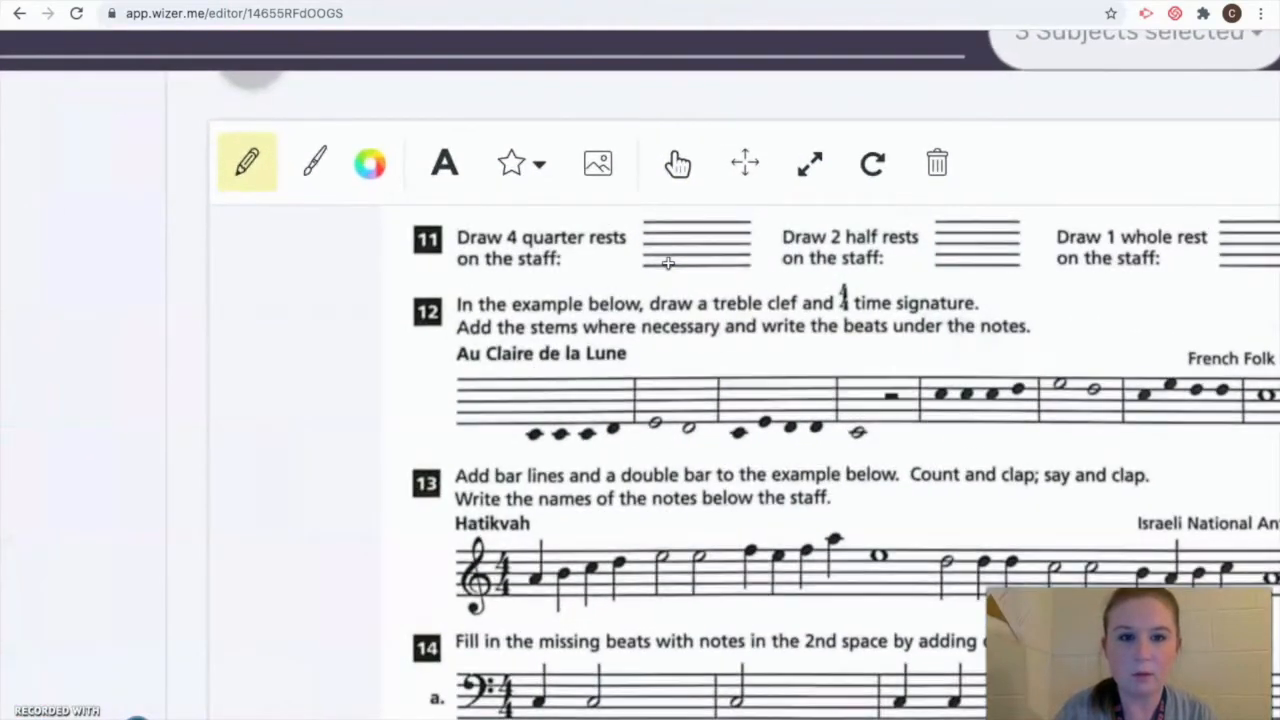
pyautogui.hscroll(2, 668, 263)
pyautogui.hscroll(-3, 668, 263)
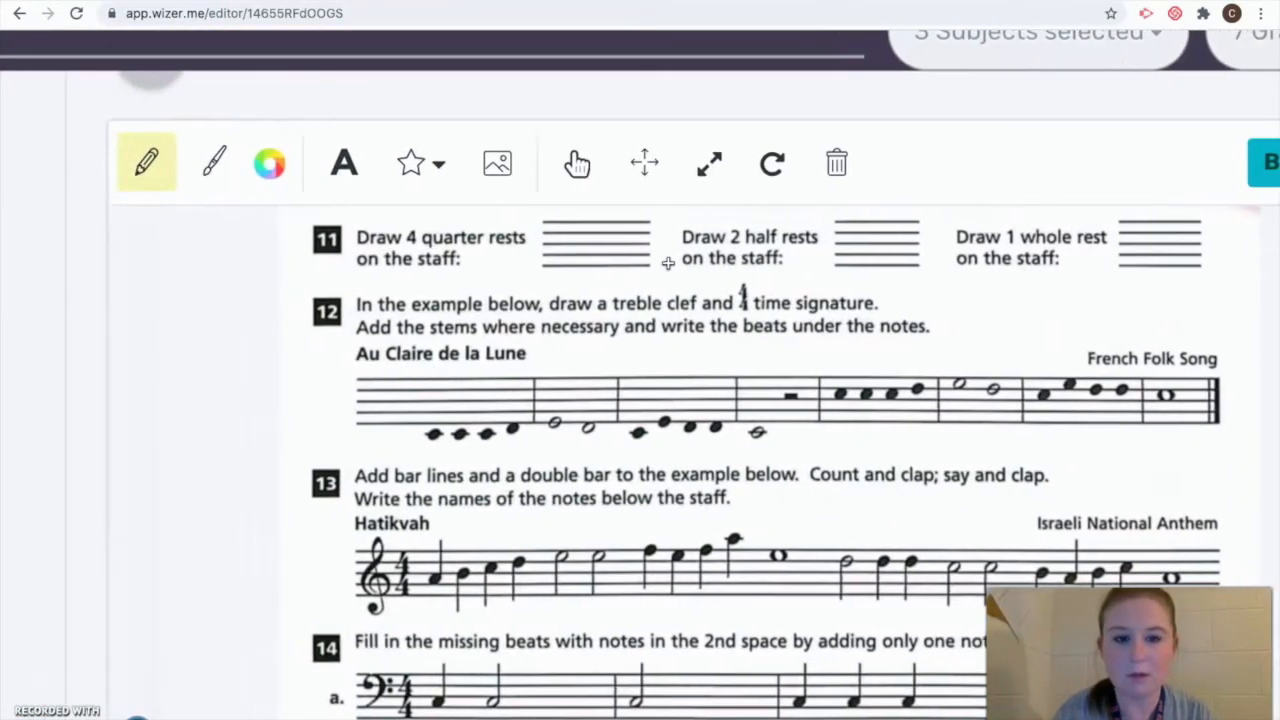
pyautogui.scroll(-1, 668, 263)
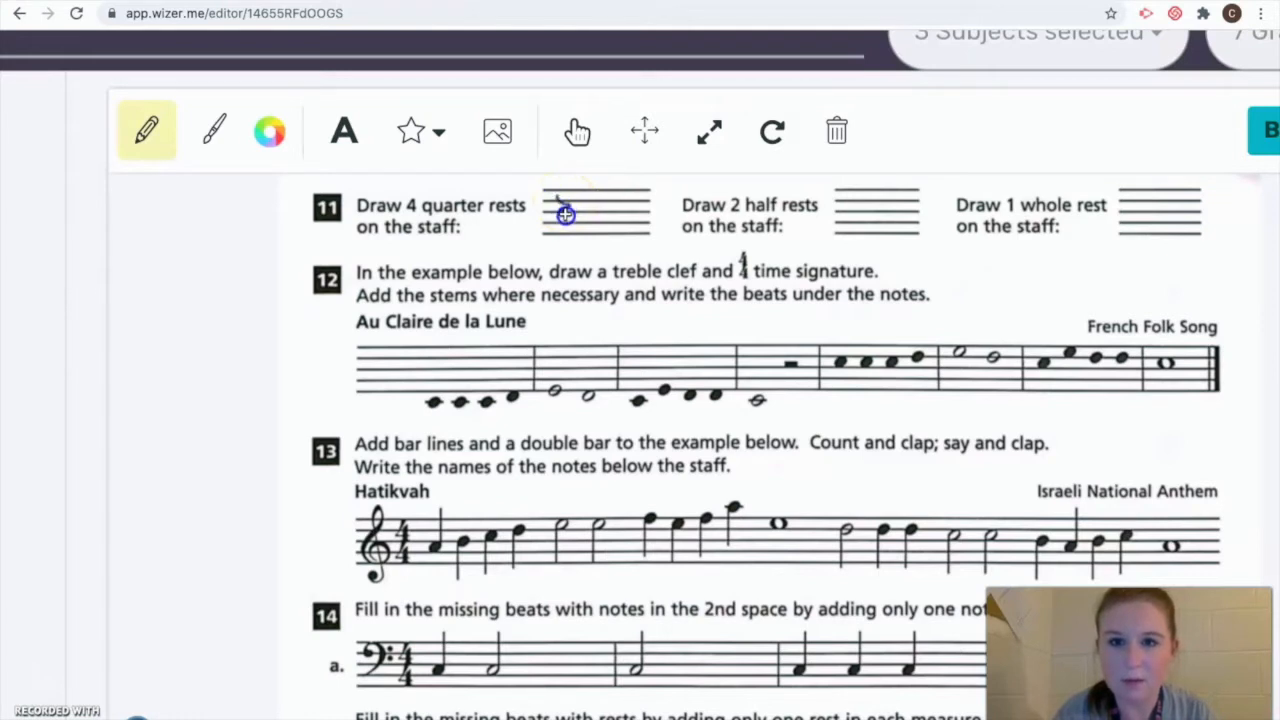
pyautogui.moveTo(571, 223); pyautogui.dragTo(564, 224)
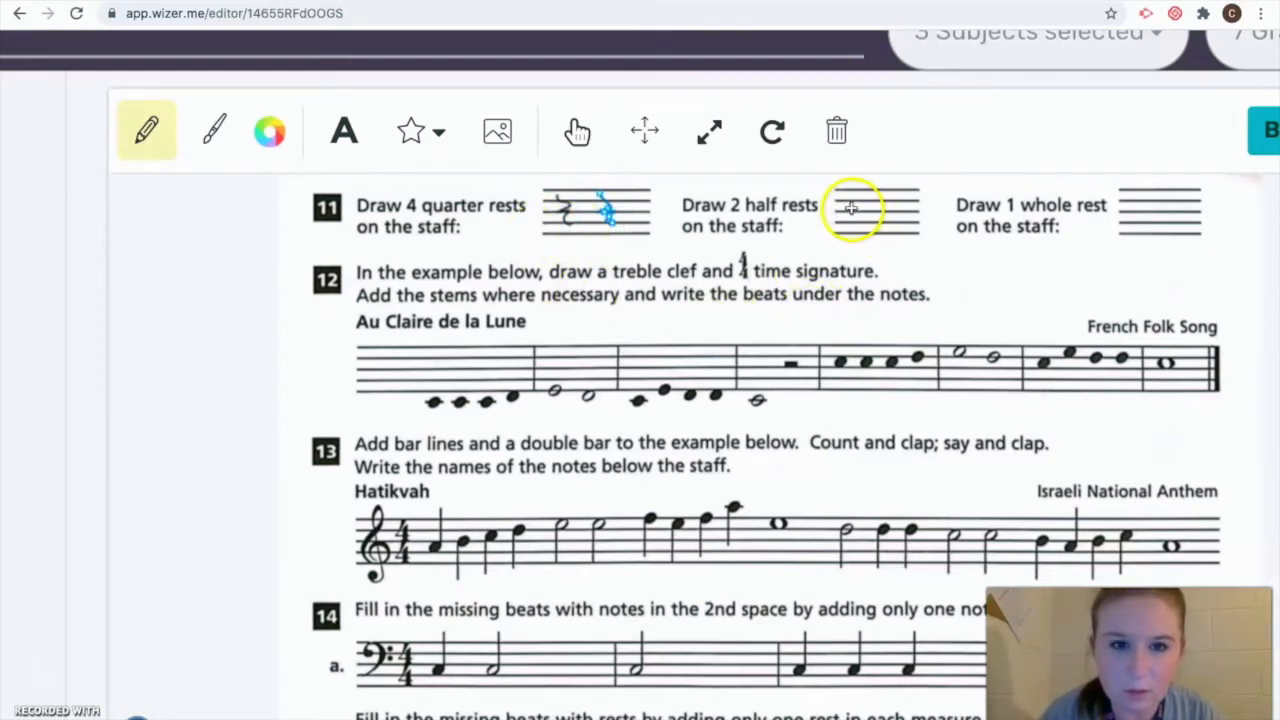
# Draw stems on the four notes in the first measure of "Au Claire de la Lune" in exercise 12
pyautogui.click(438, 381)
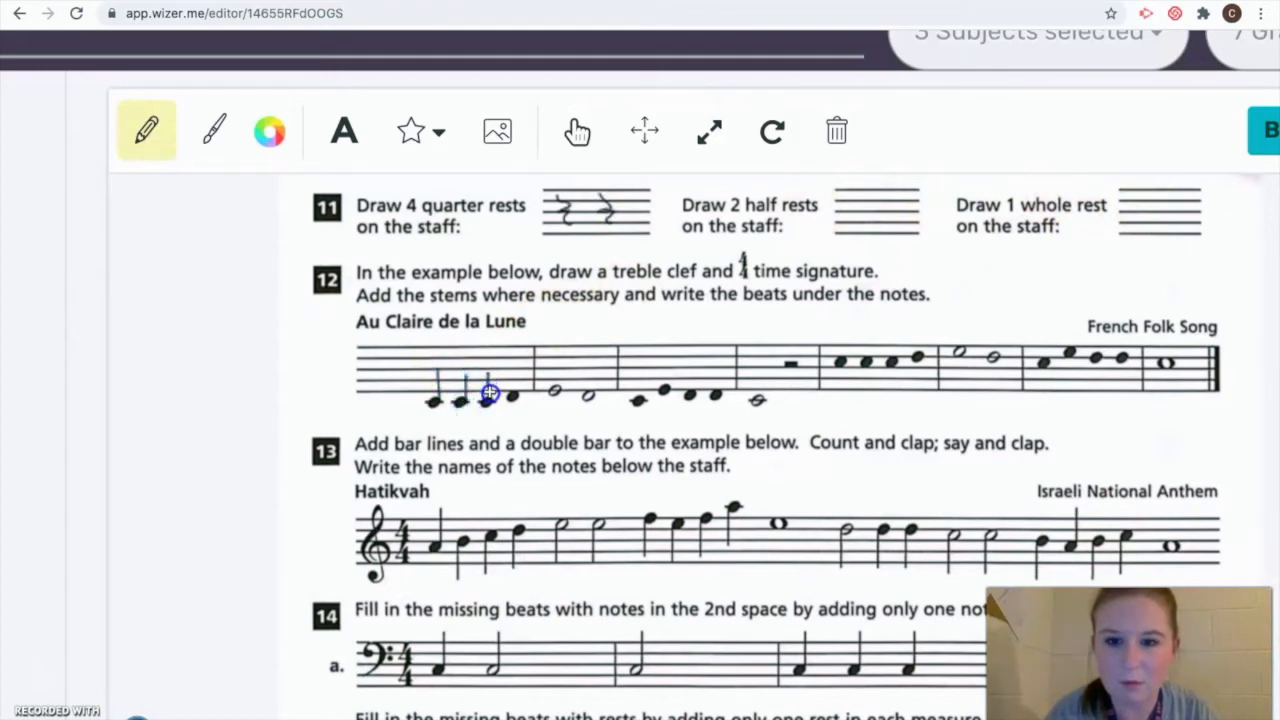
pyautogui.moveTo(518, 400); pyautogui.dragTo(518, 367)
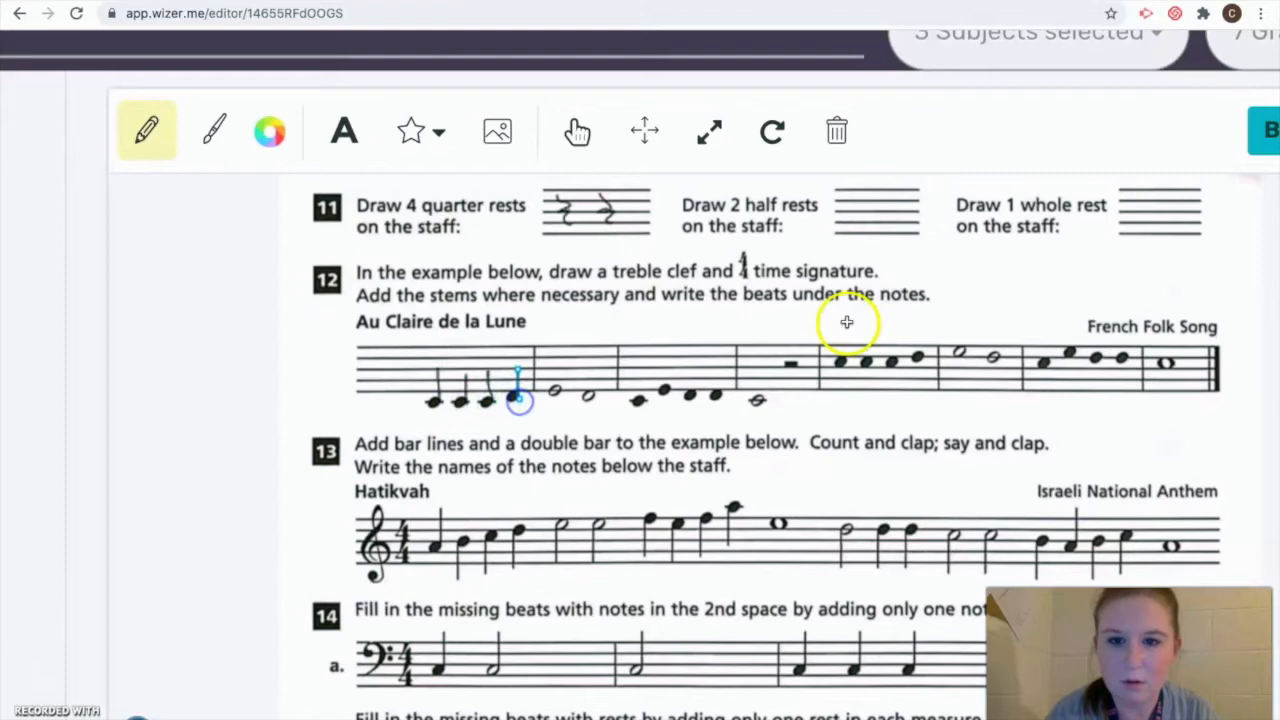
pyautogui.scroll(-2, 805, 445)
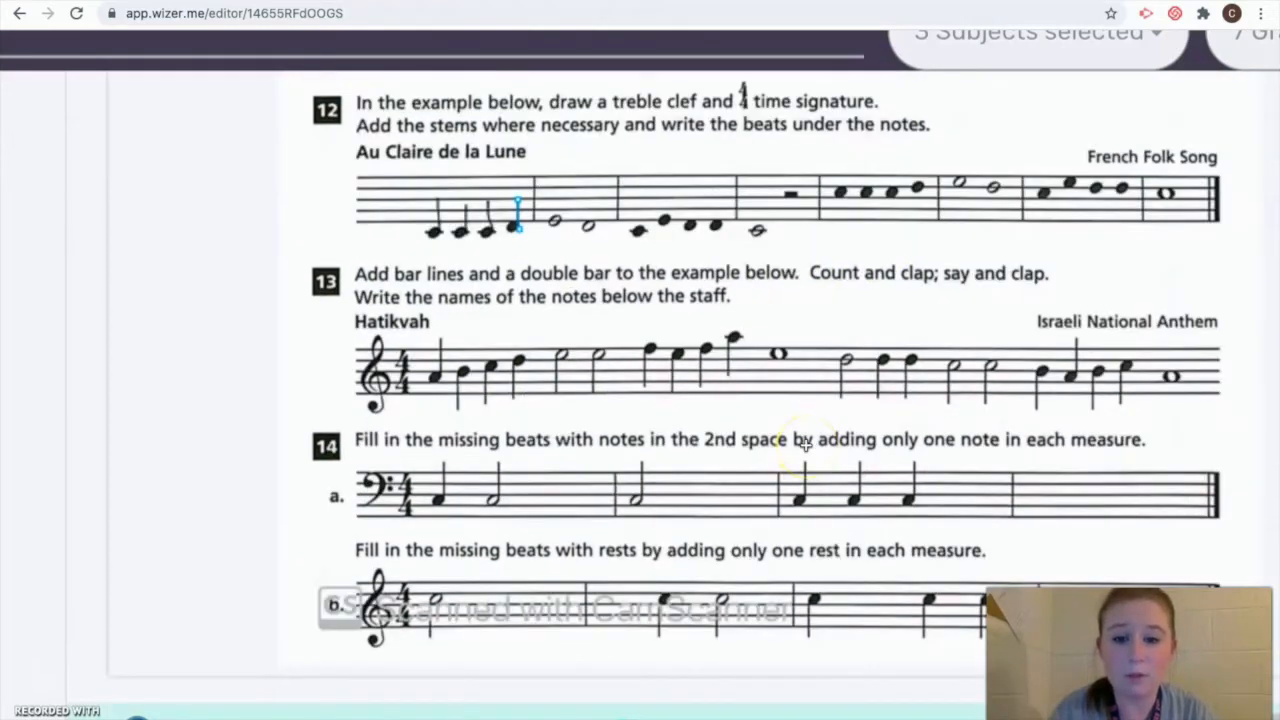
pyautogui.scroll(3, 805, 445)
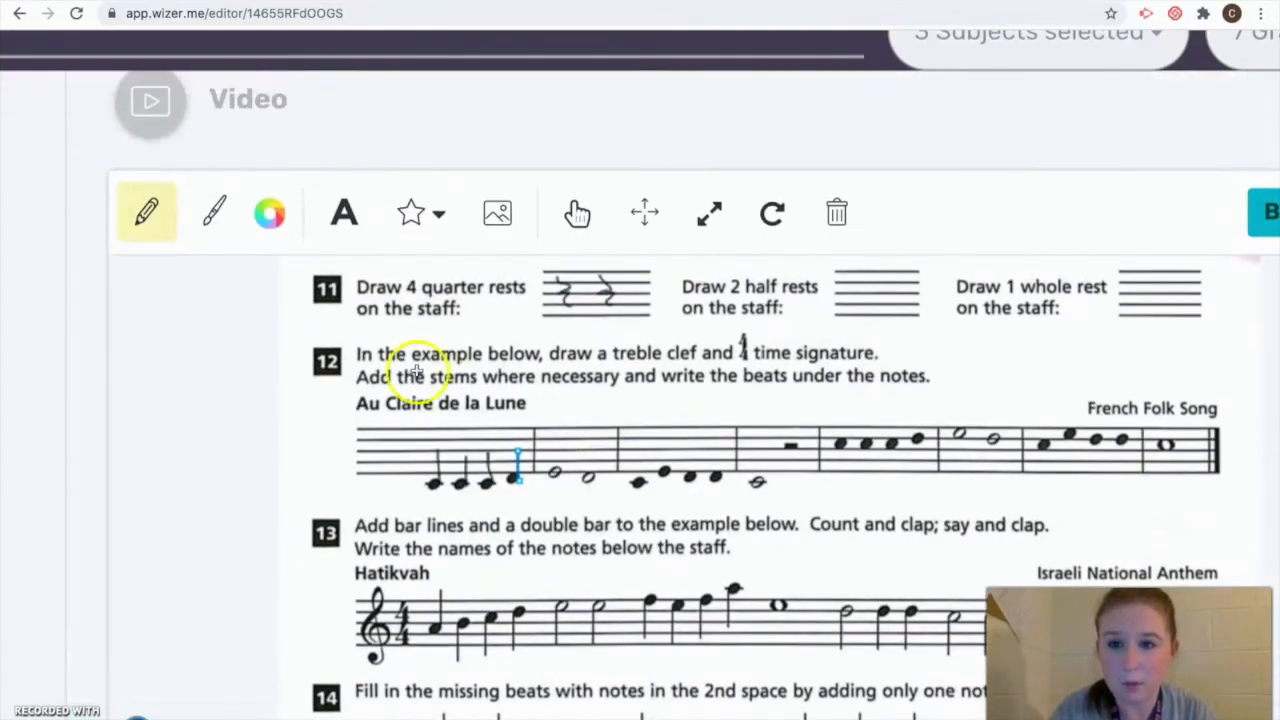
# Delete the second quarter rest drawn in exercise 11 and switch back to the pencil
pyautogui.click(575, 218)
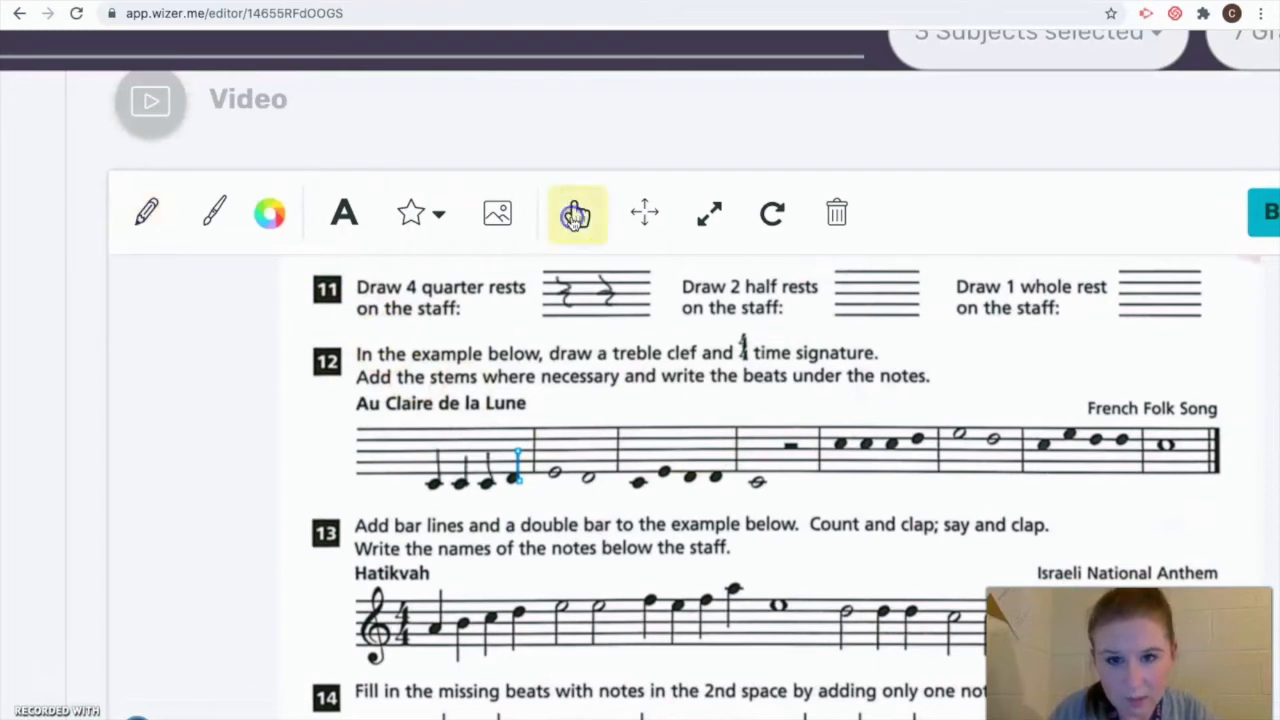
pyautogui.click(840, 213)
pyautogui.click(141, 218)
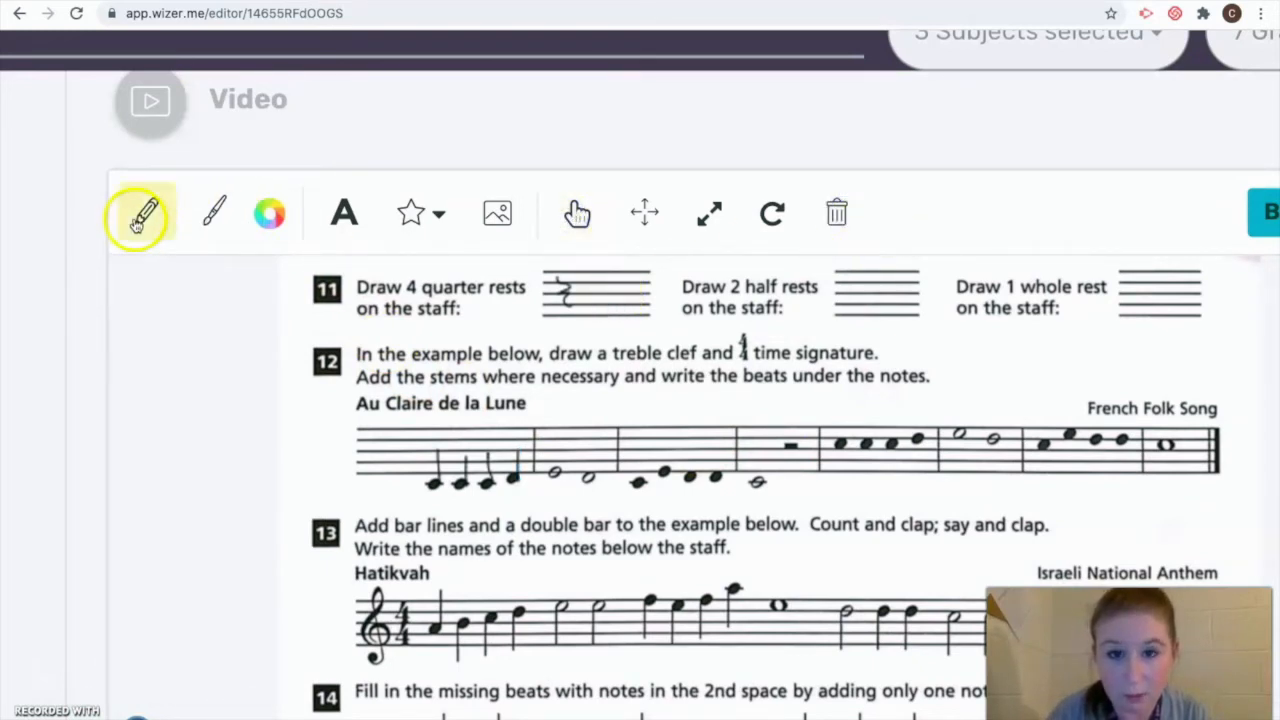
# Finish editing the second Draw task, leaving its title and instructions blank
pyautogui.scroll(12, 603, 363)
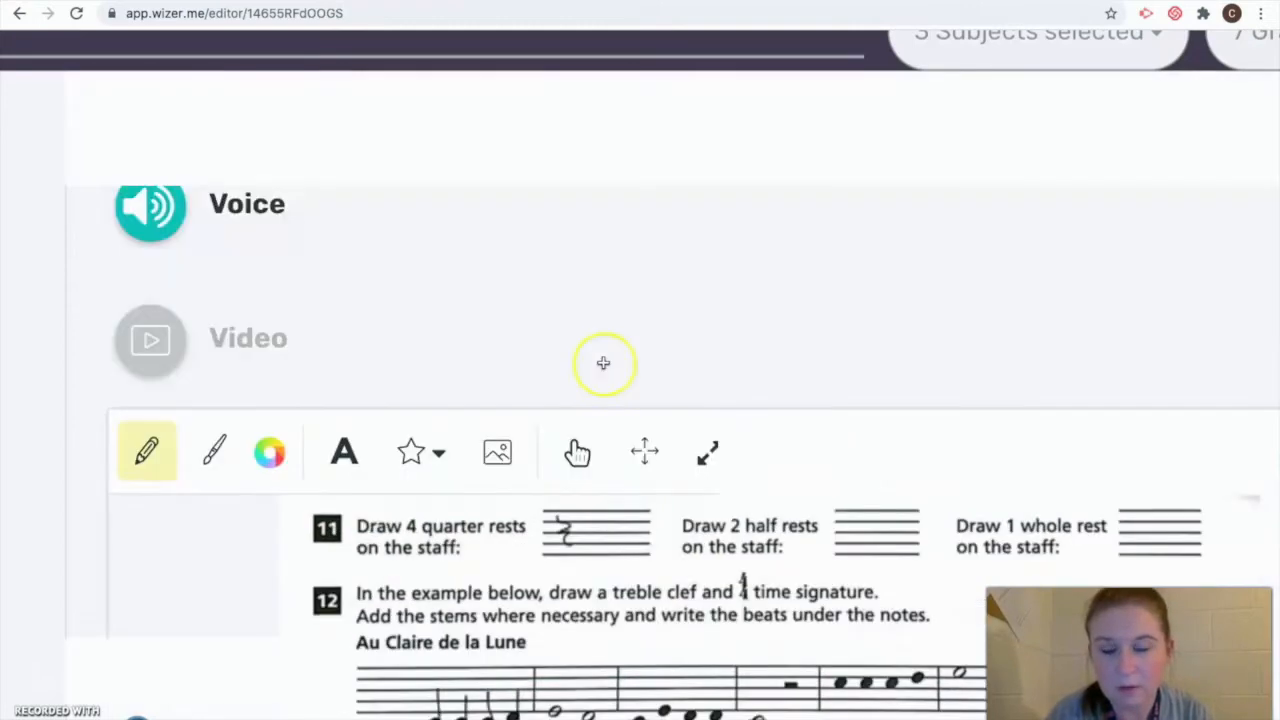
pyautogui.scroll(-5, 605, 371)
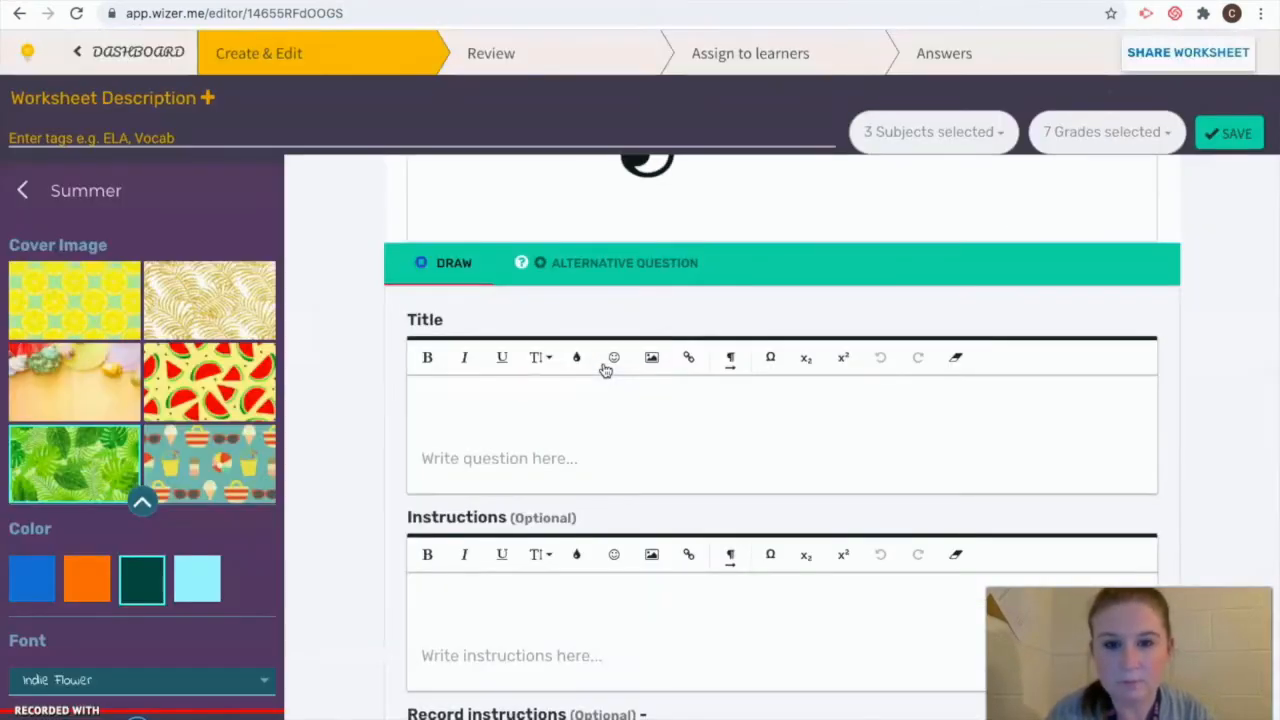
pyautogui.scroll(-15, 920, 486)
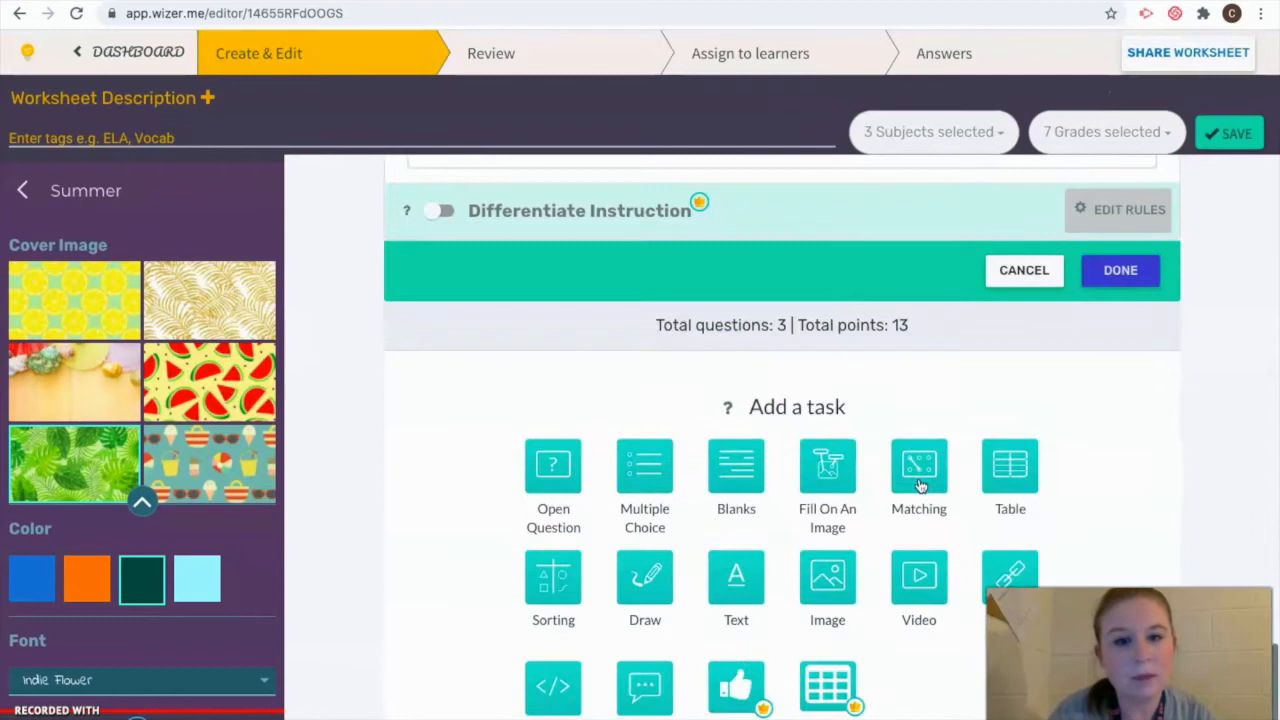
pyautogui.click(1145, 292)
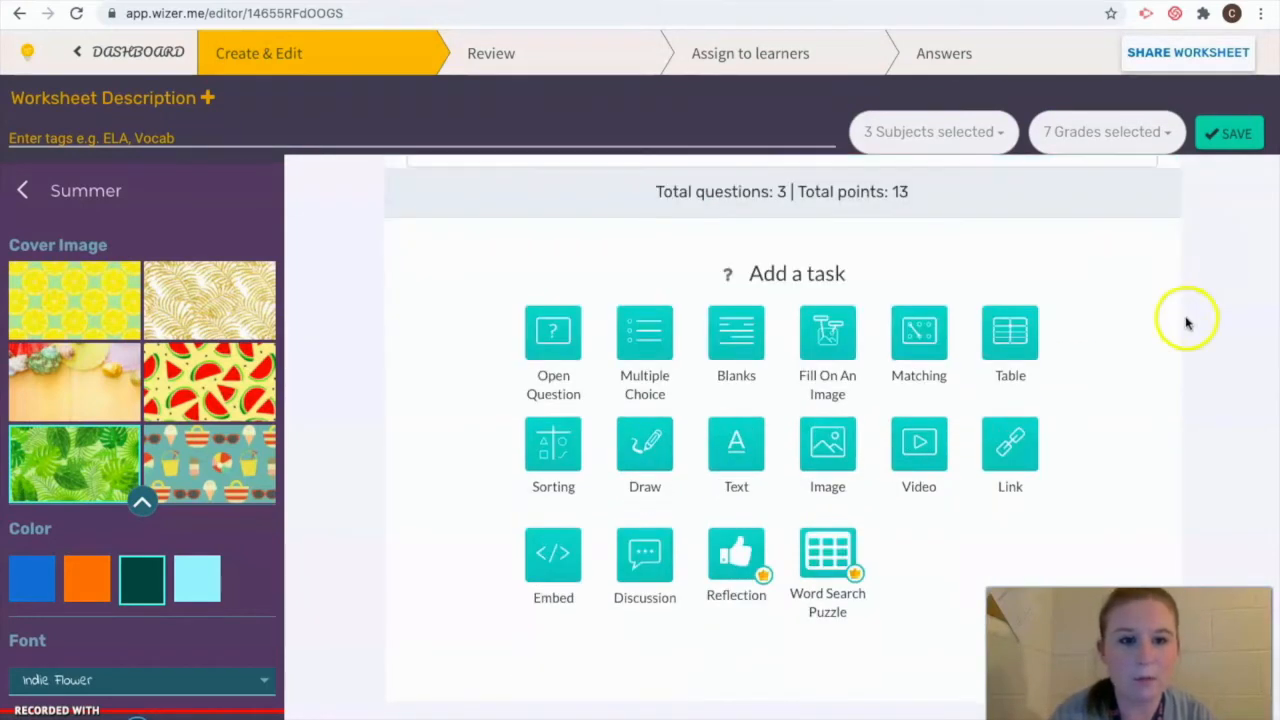
# Add a Table task below the second Draw task and go to its table structure settings
pyautogui.click(1017, 345)
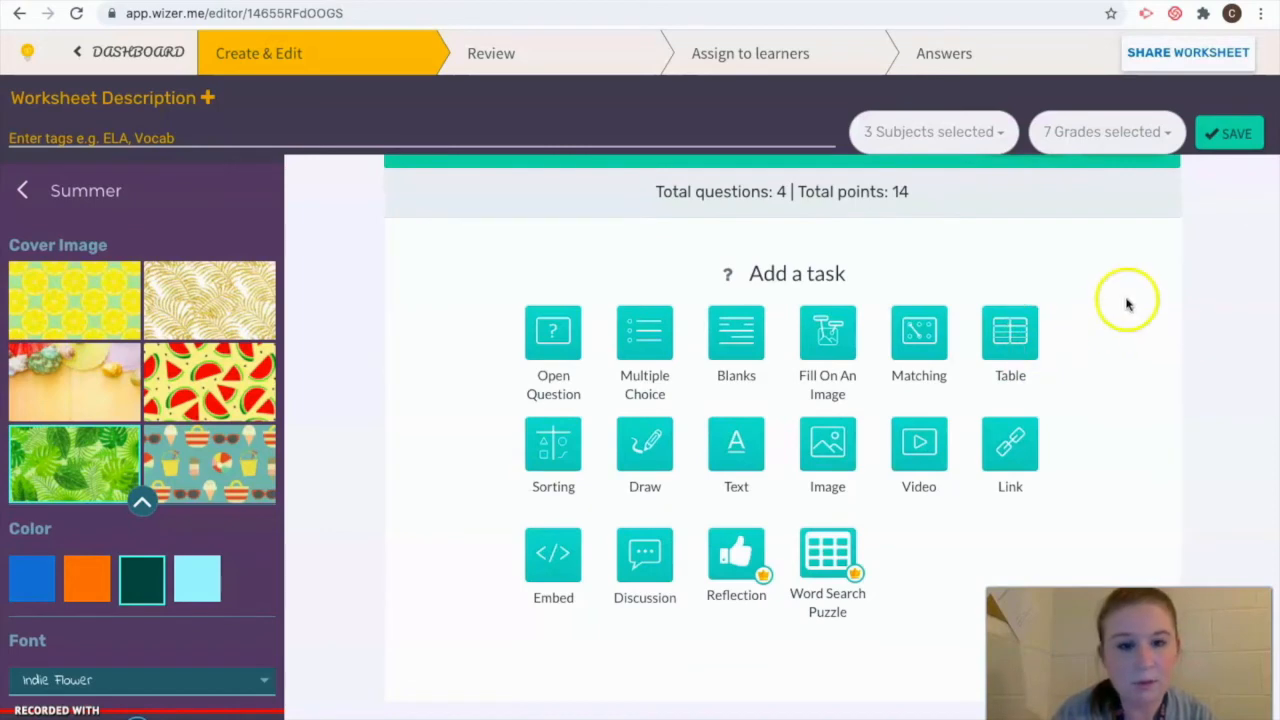
pyautogui.scroll(6, 1127, 304)
pyautogui.scroll(-2, 1128, 304)
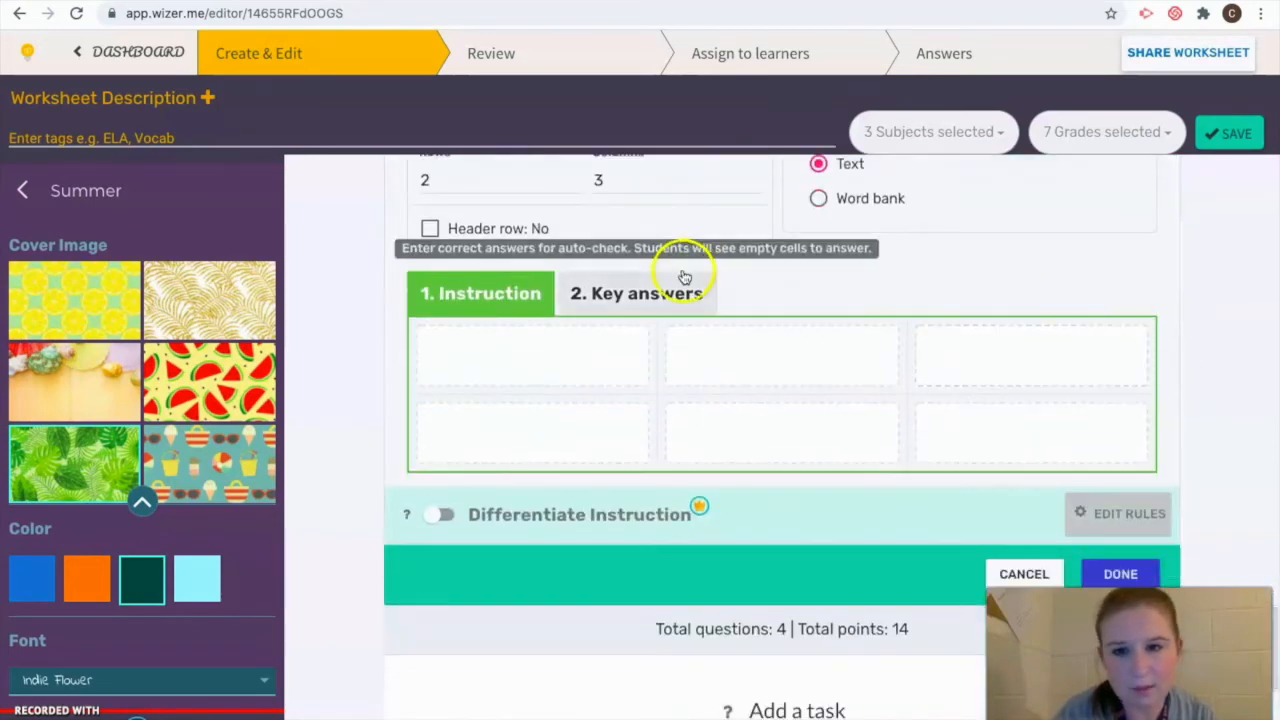
pyautogui.scroll(1, 670, 276)
# Set the table structure to 5 rows and 4 columns with a header row
pyautogui.click(430, 267)
pyautogui.moveTo(430, 267); pyautogui.dragTo(450, 263)
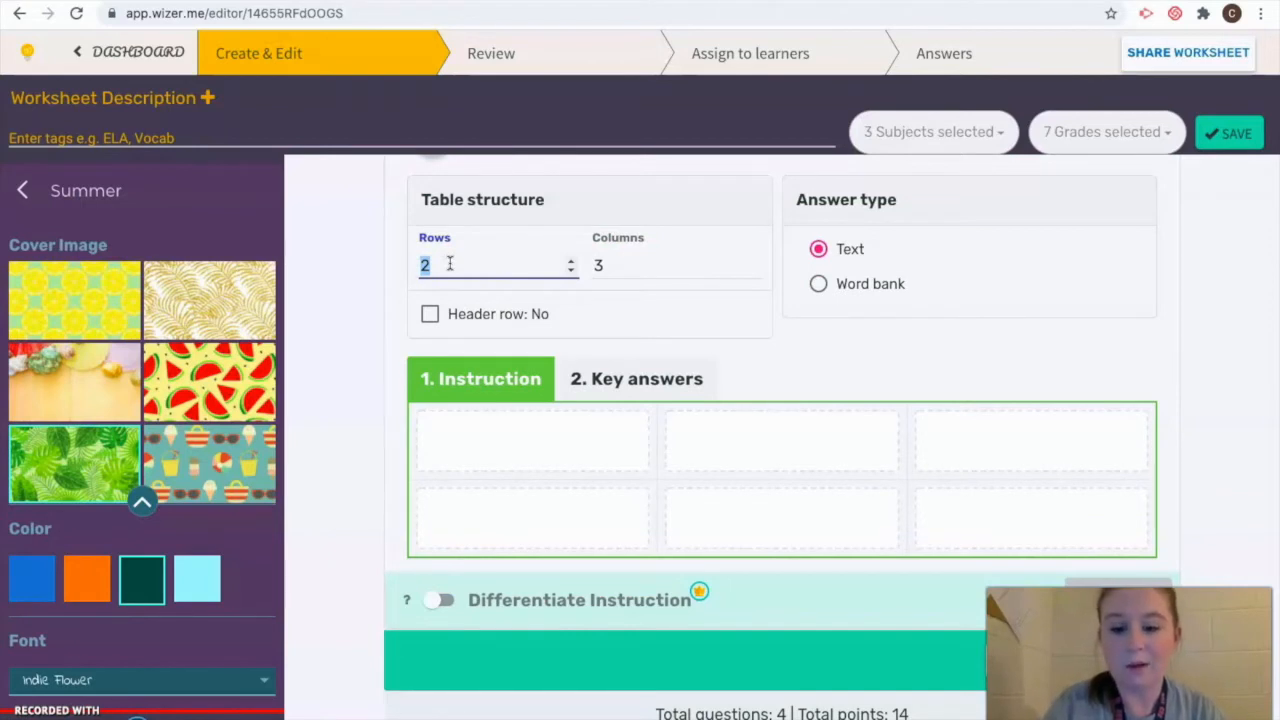
pyautogui.write('5')
pyautogui.click(600, 265)
pyautogui.moveTo(598, 265); pyautogui.dragTo(604, 264)
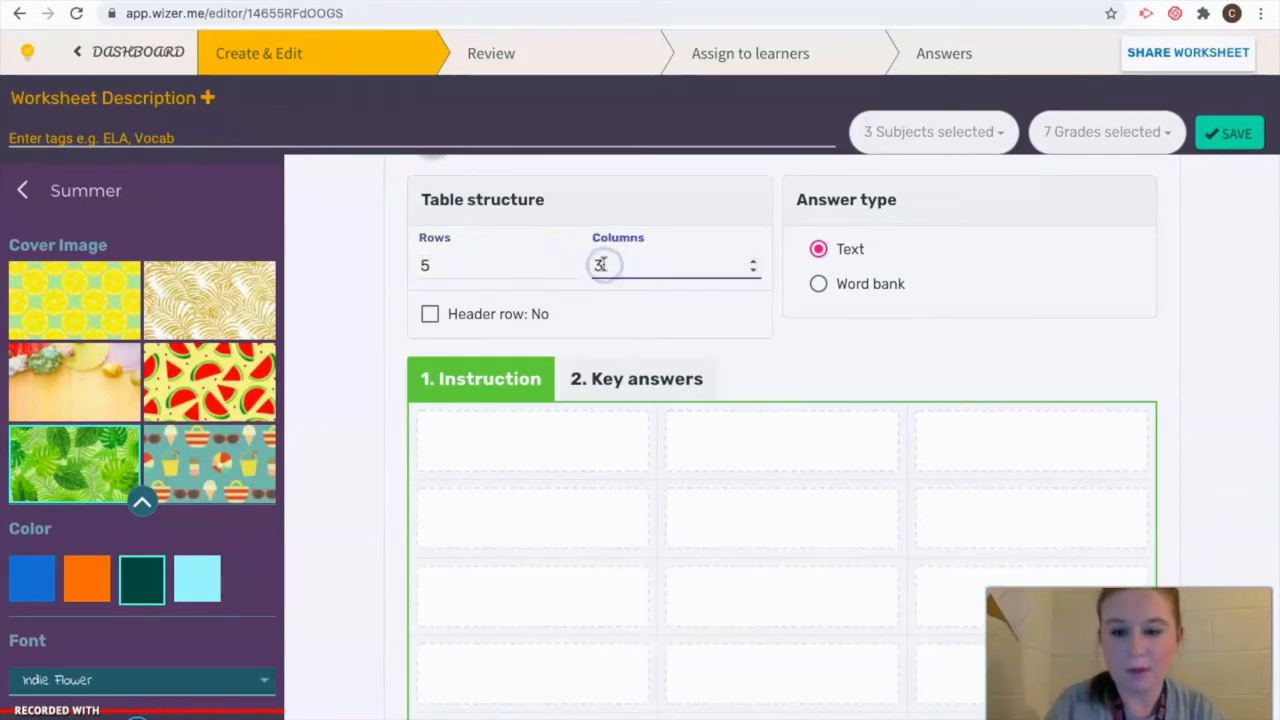
pyautogui.write('4')
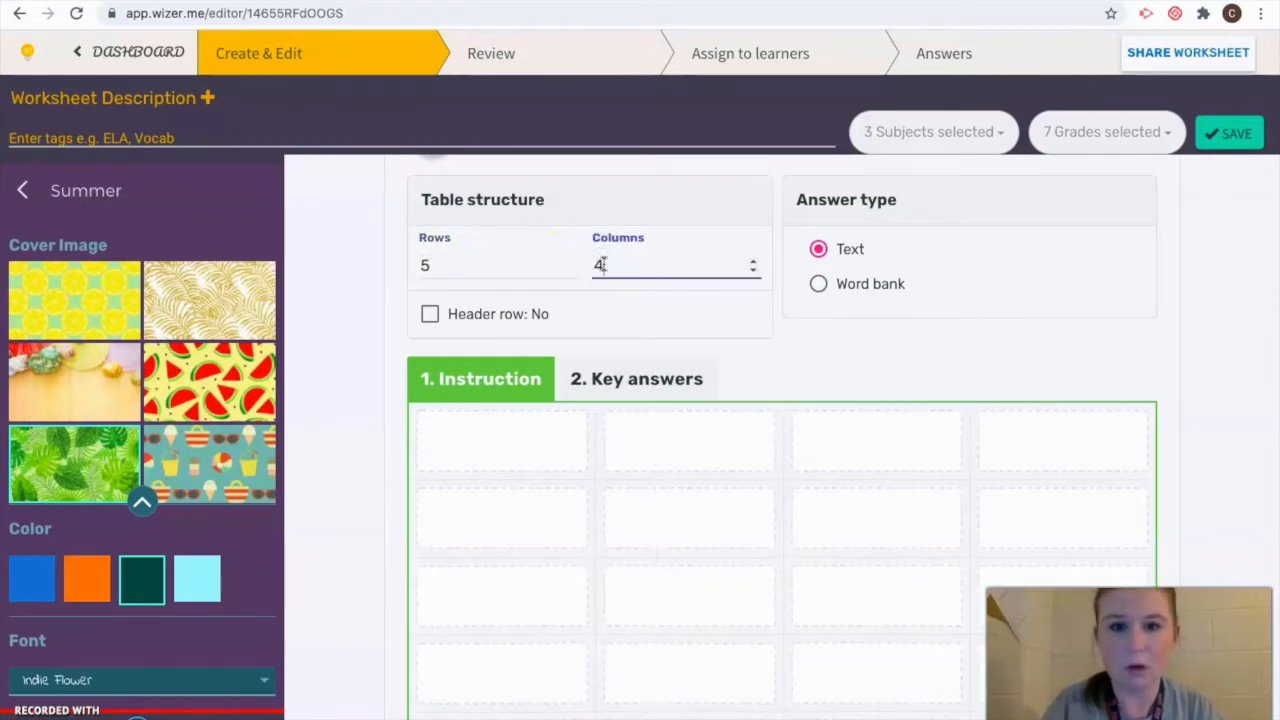
pyautogui.click(430, 316)
# Fill the table's header row with Musical Era, Dates, Composers and Style
pyautogui.click(481, 441)
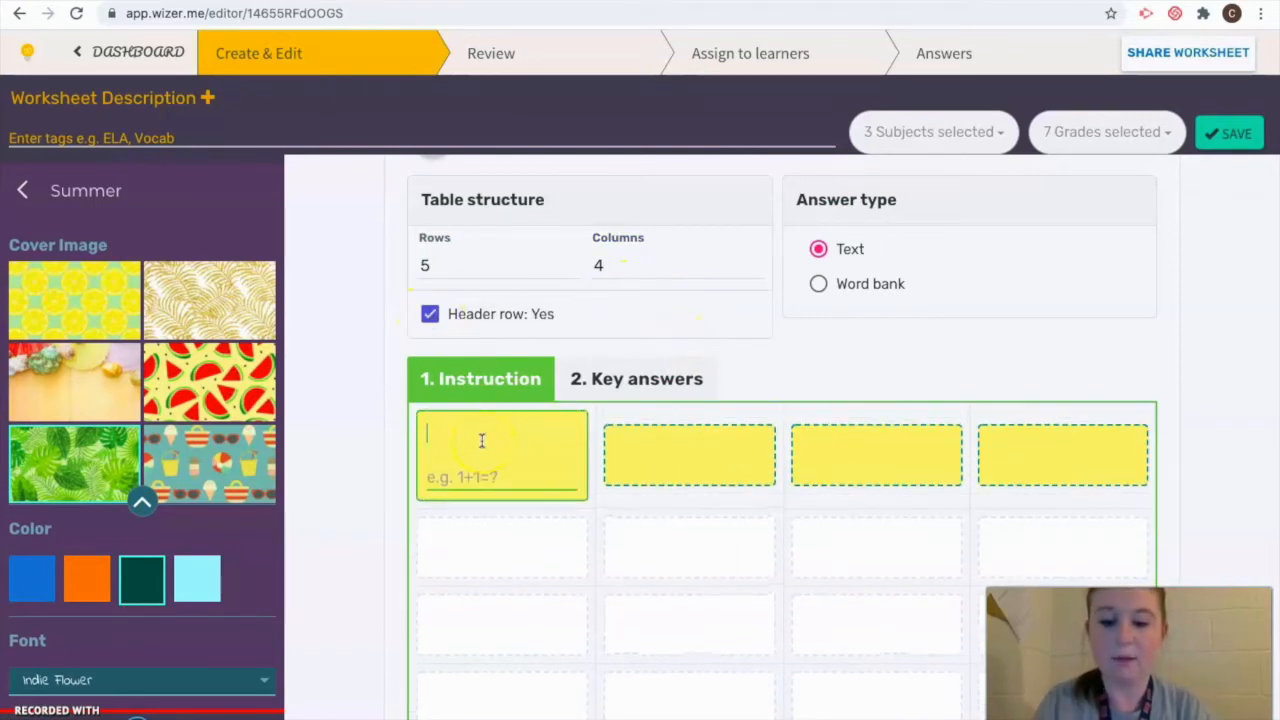
pyautogui.write('Musical Era')
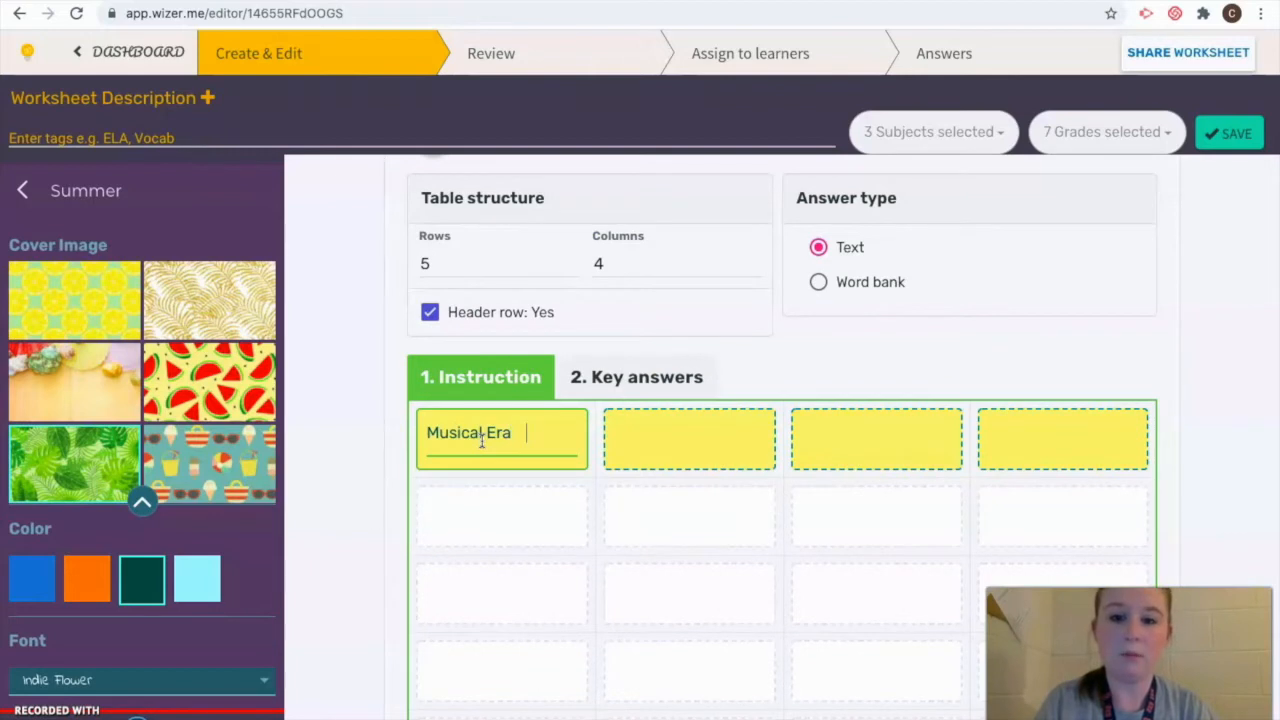
pyautogui.click(654, 434)
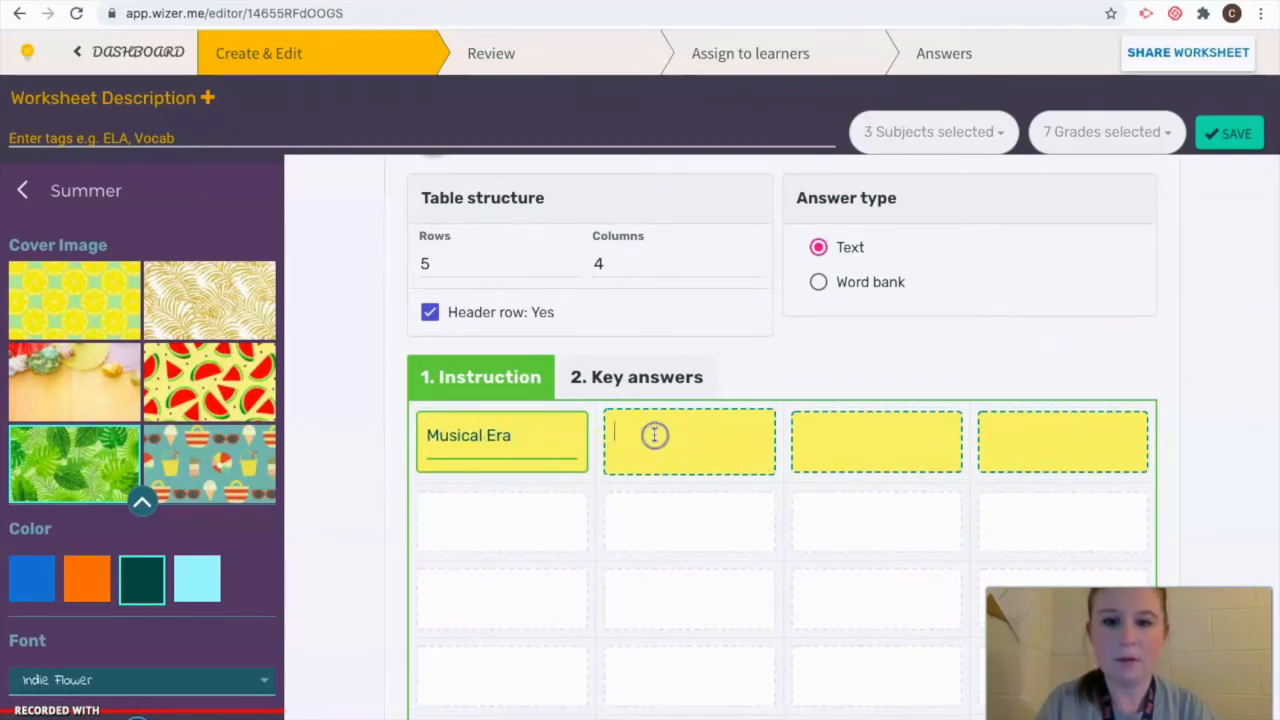
pyautogui.write('Dates')
pyautogui.click(878, 427)
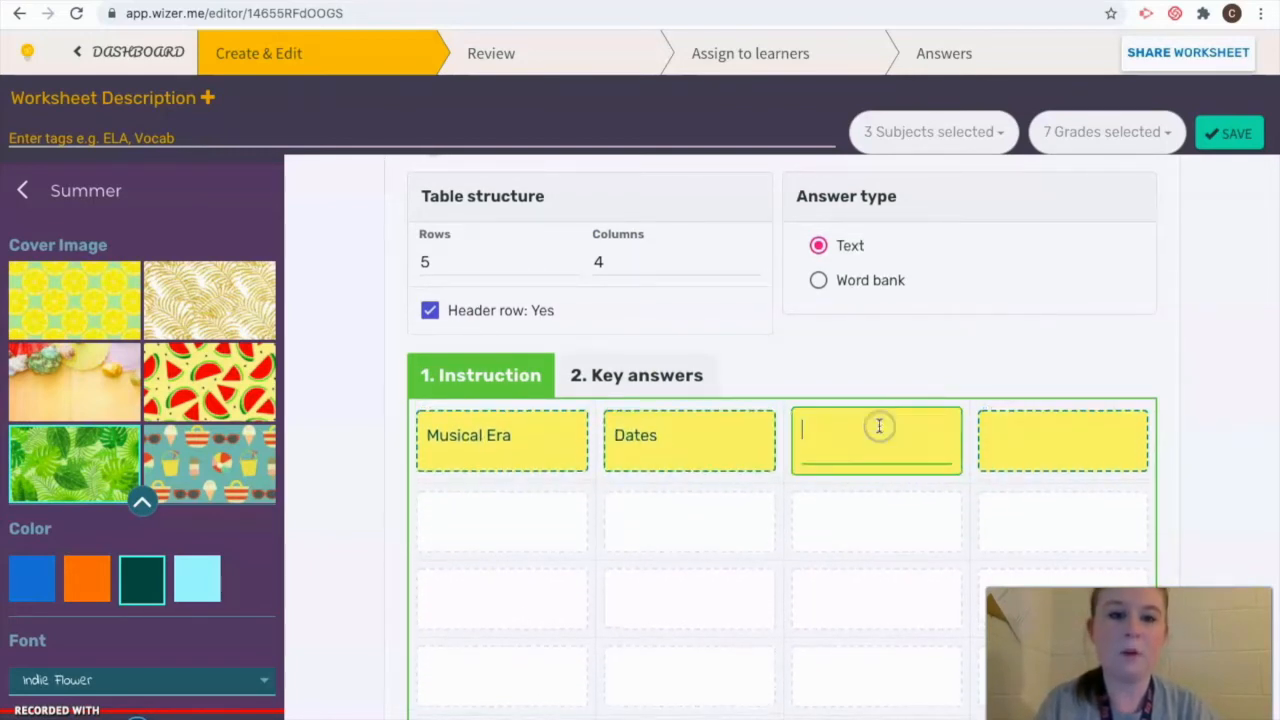
pyautogui.write('Composers')
pyautogui.click(1055, 443)
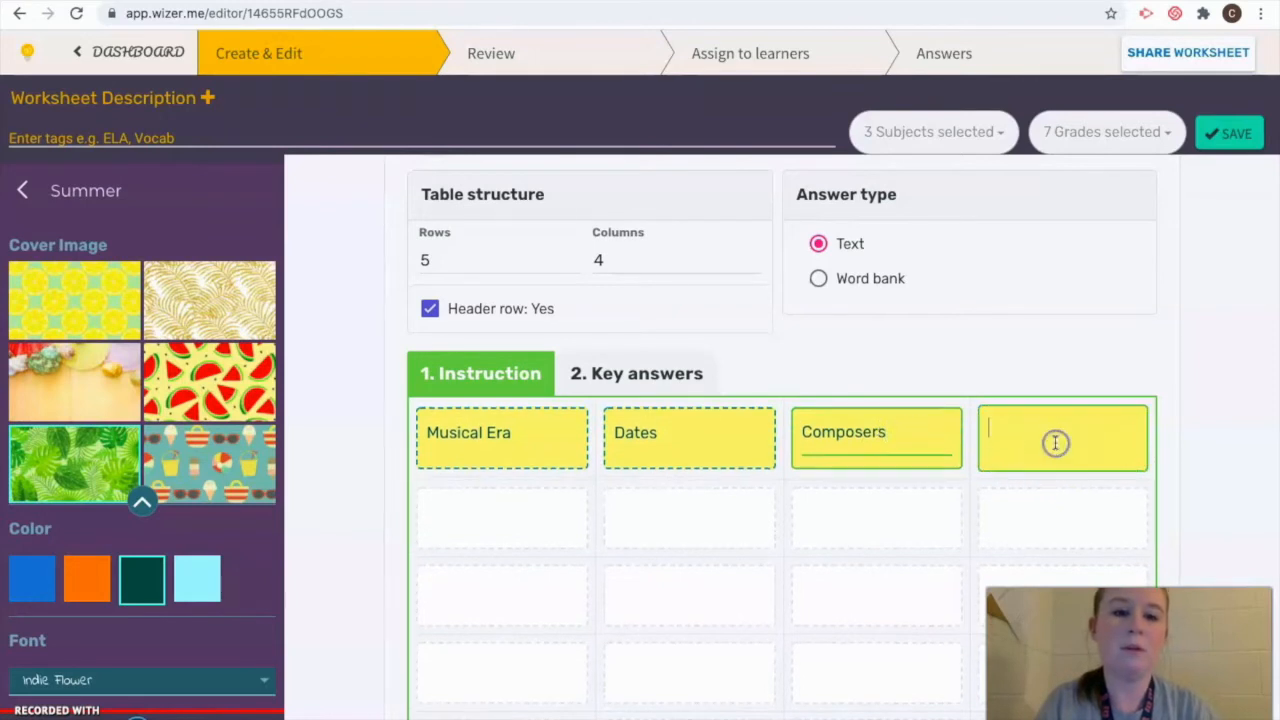
pyautogui.write('Style')
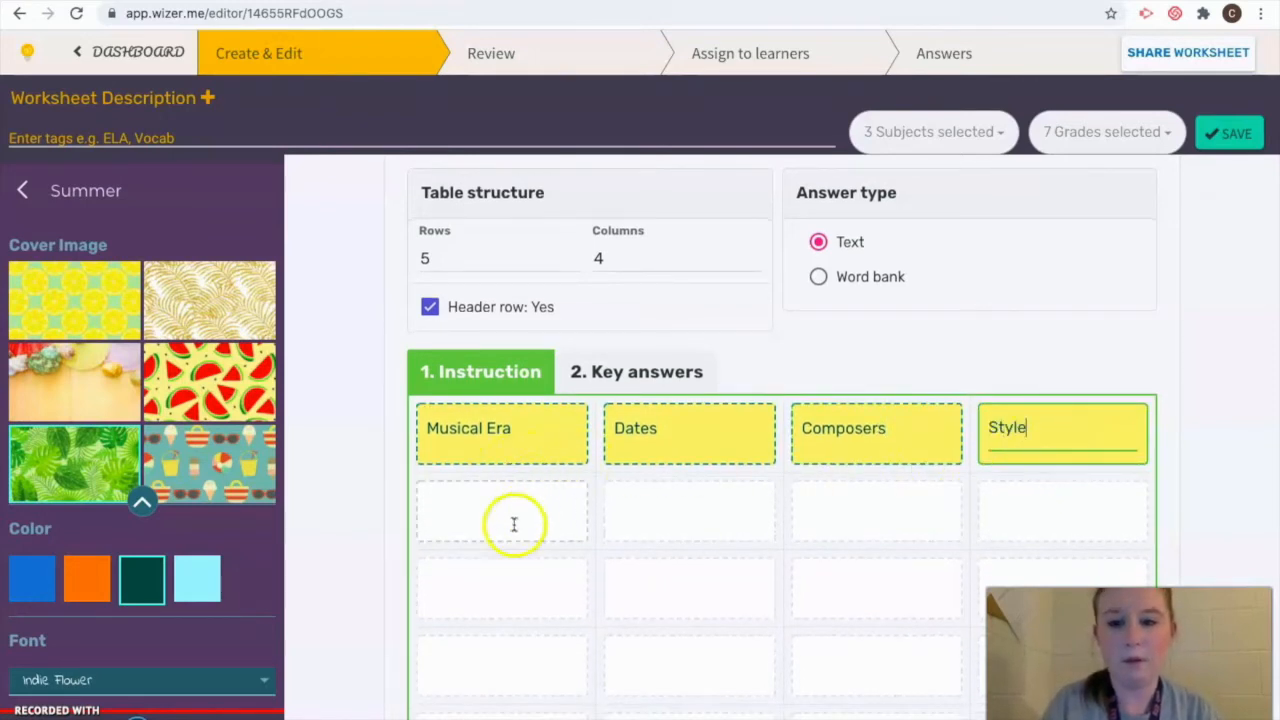
# Enter Baroque, Classical, Romantic and 20th Century down the Musical Era column and finish editing the Table task
pyautogui.click(513, 523)
pyautogui.write('Baroque')
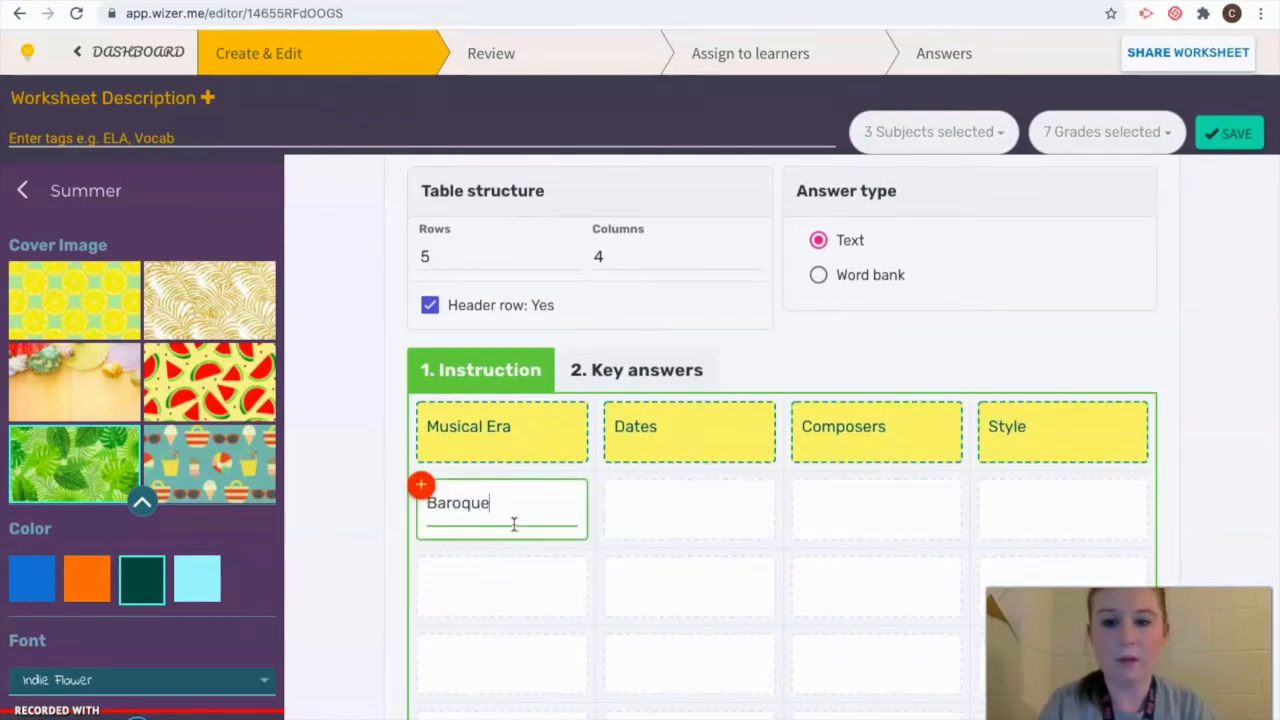
pyautogui.click(490, 570)
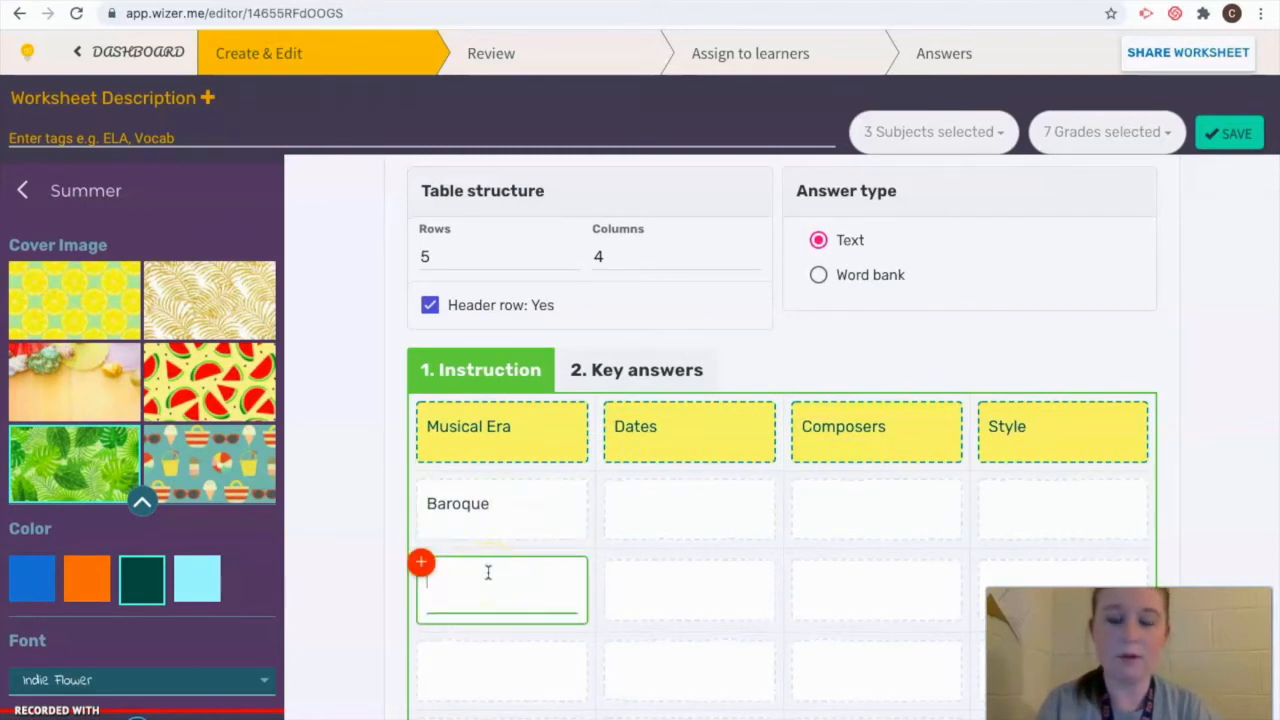
pyautogui.write('Classical')
pyautogui.scroll(-1, 420, 591)
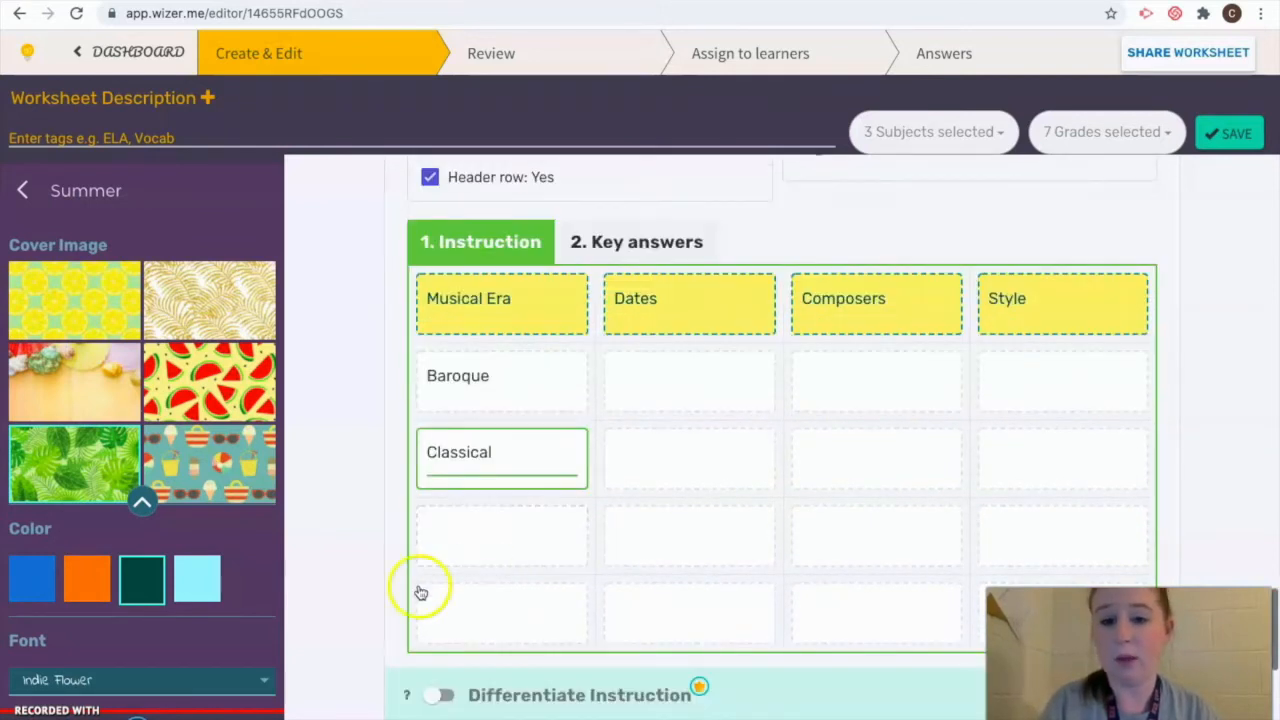
pyautogui.click(455, 530)
pyautogui.write('Romantic')
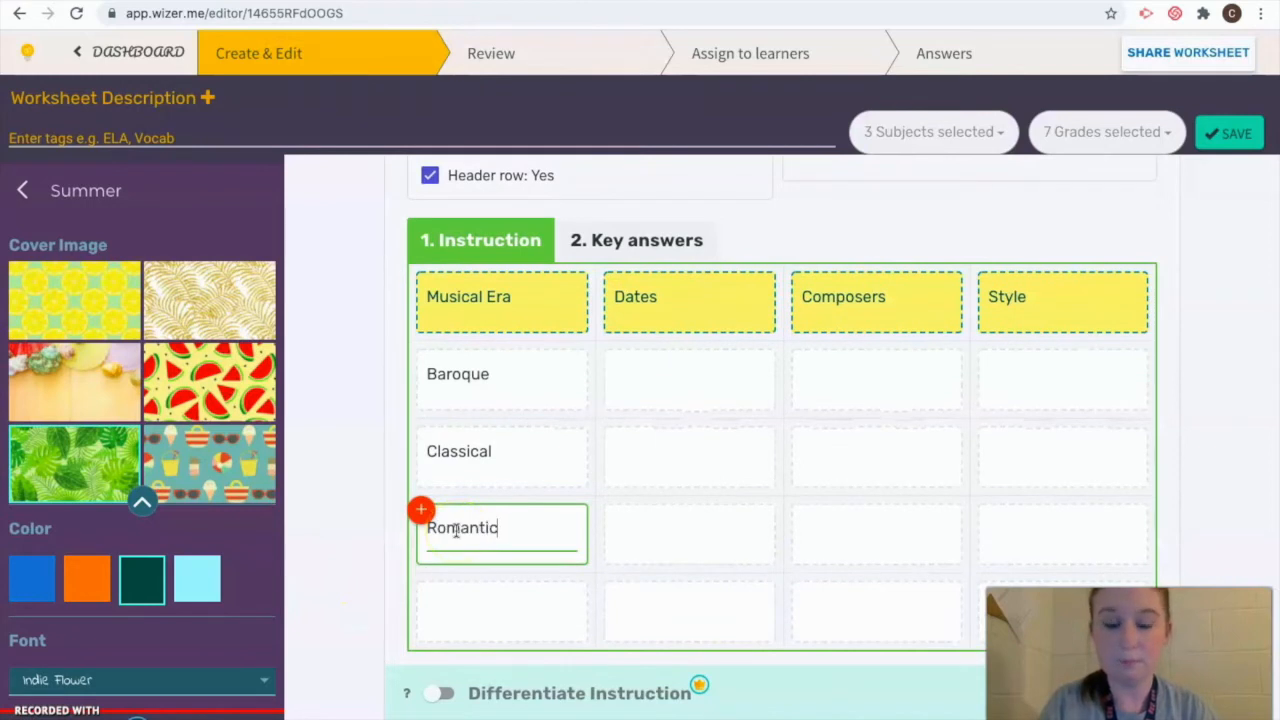
pyautogui.click(458, 602)
pyautogui.write('20th Century')
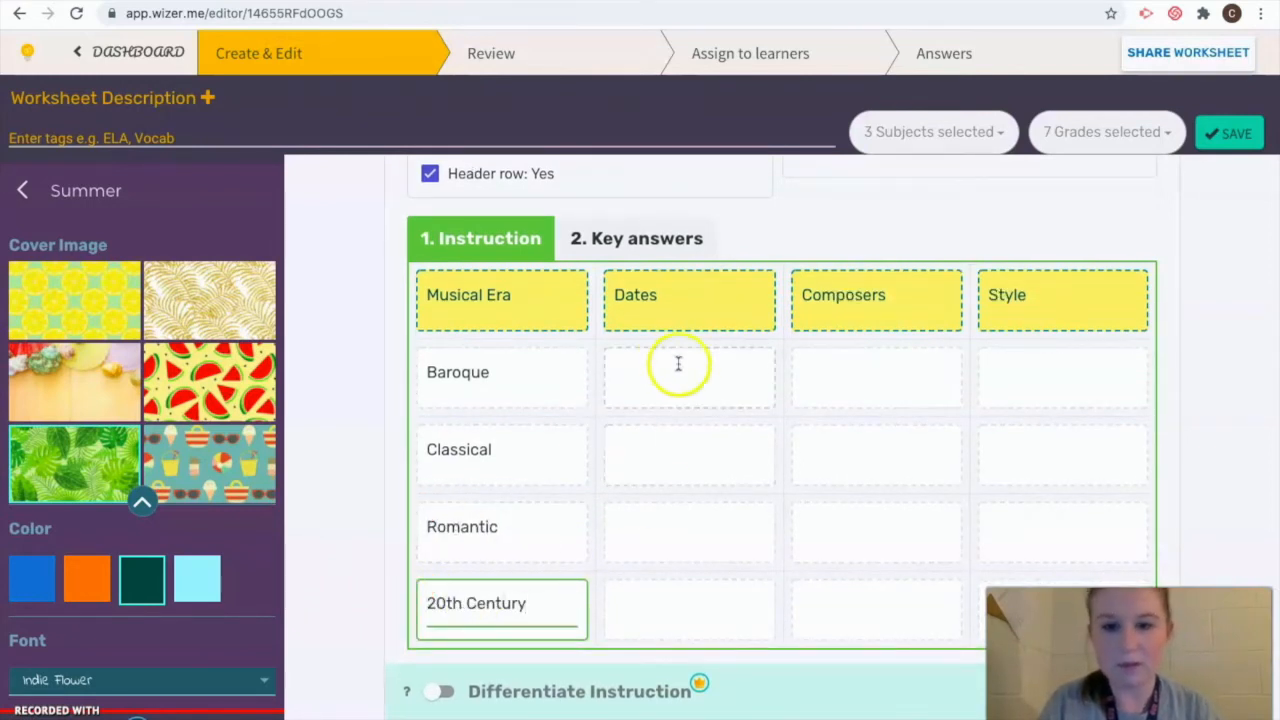
pyautogui.scroll(-2, 669, 357)
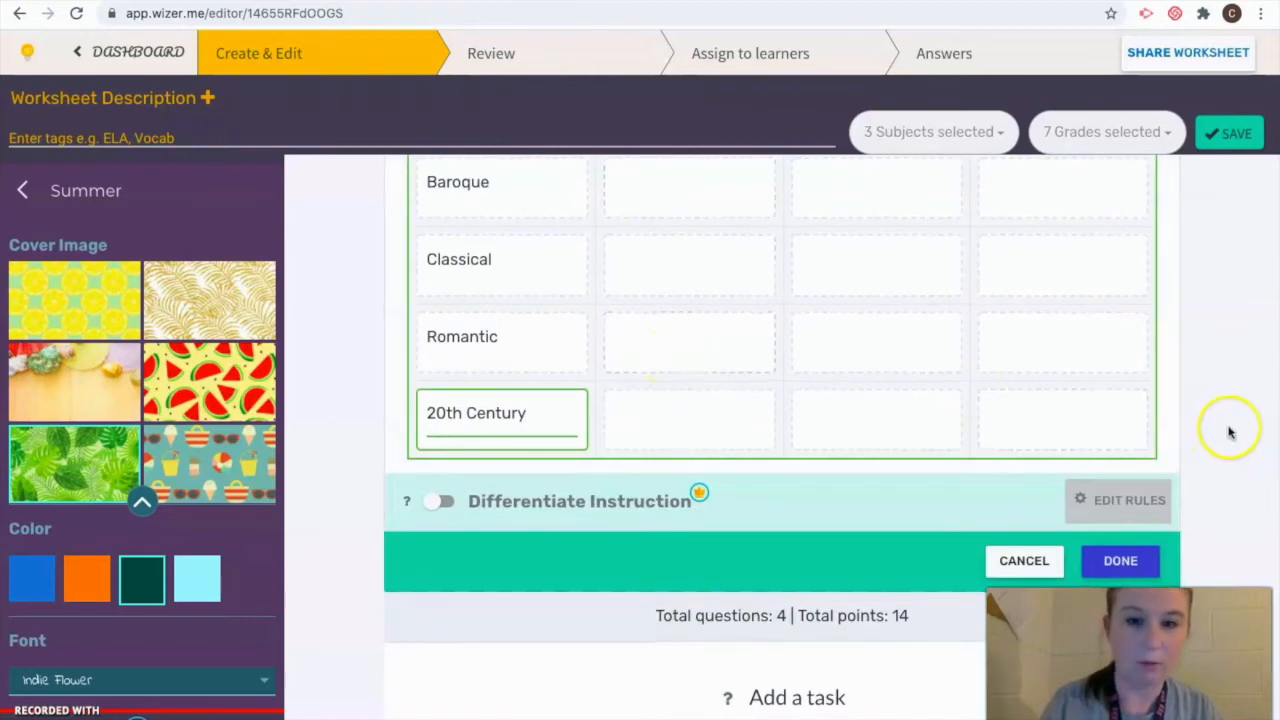
pyautogui.scroll(-2, 1229, 434)
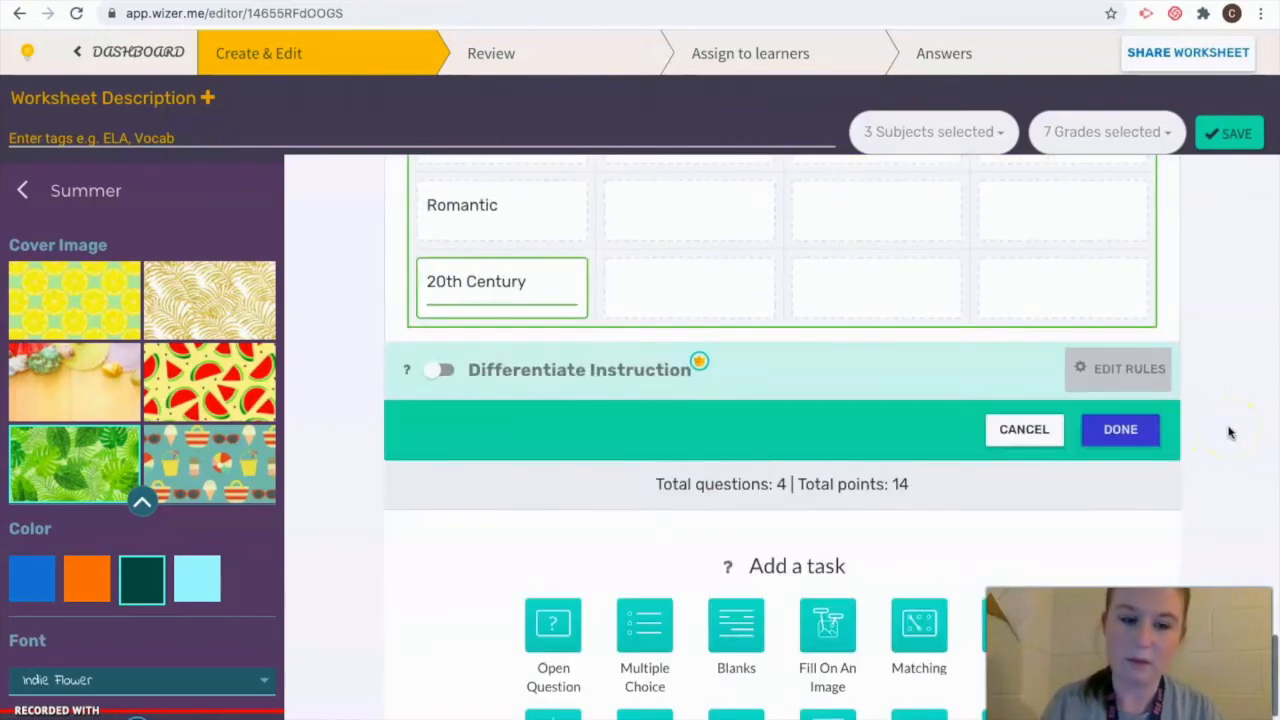
pyautogui.click(1120, 429)
pyautogui.scroll(5, 1168, 360)
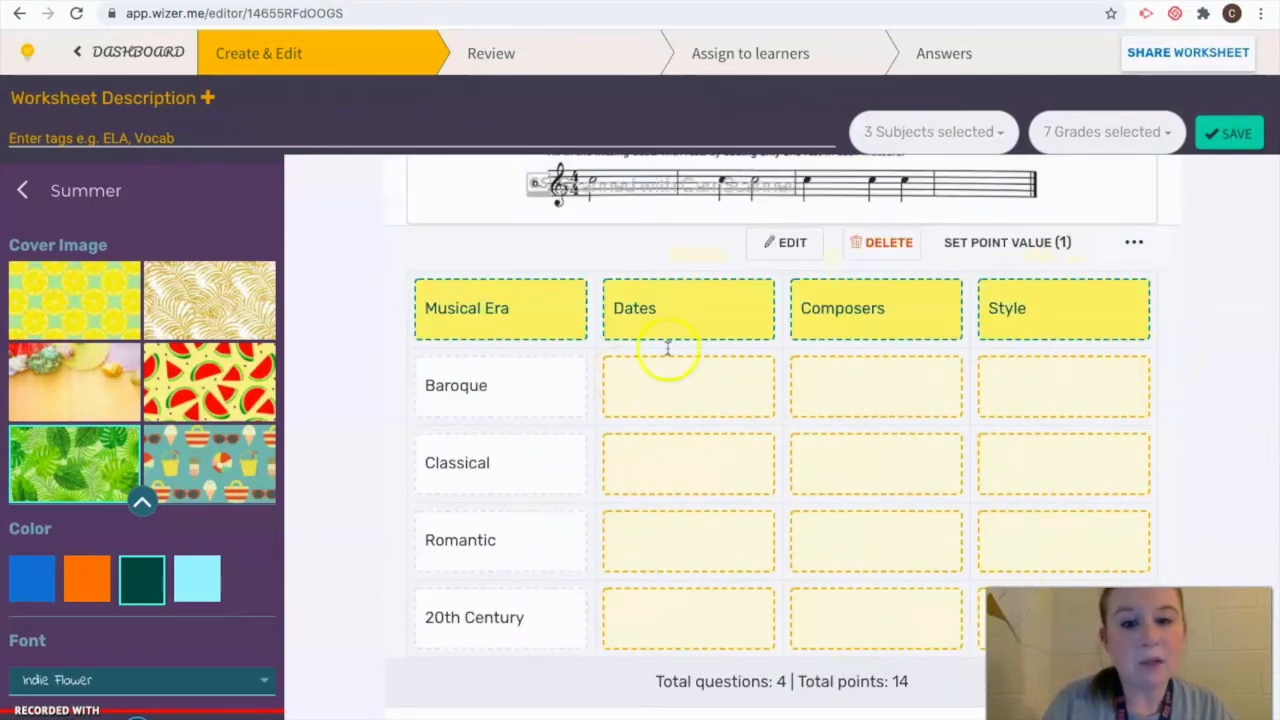
pyautogui.click(706, 361)
pyautogui.scroll(-10, 643, 403)
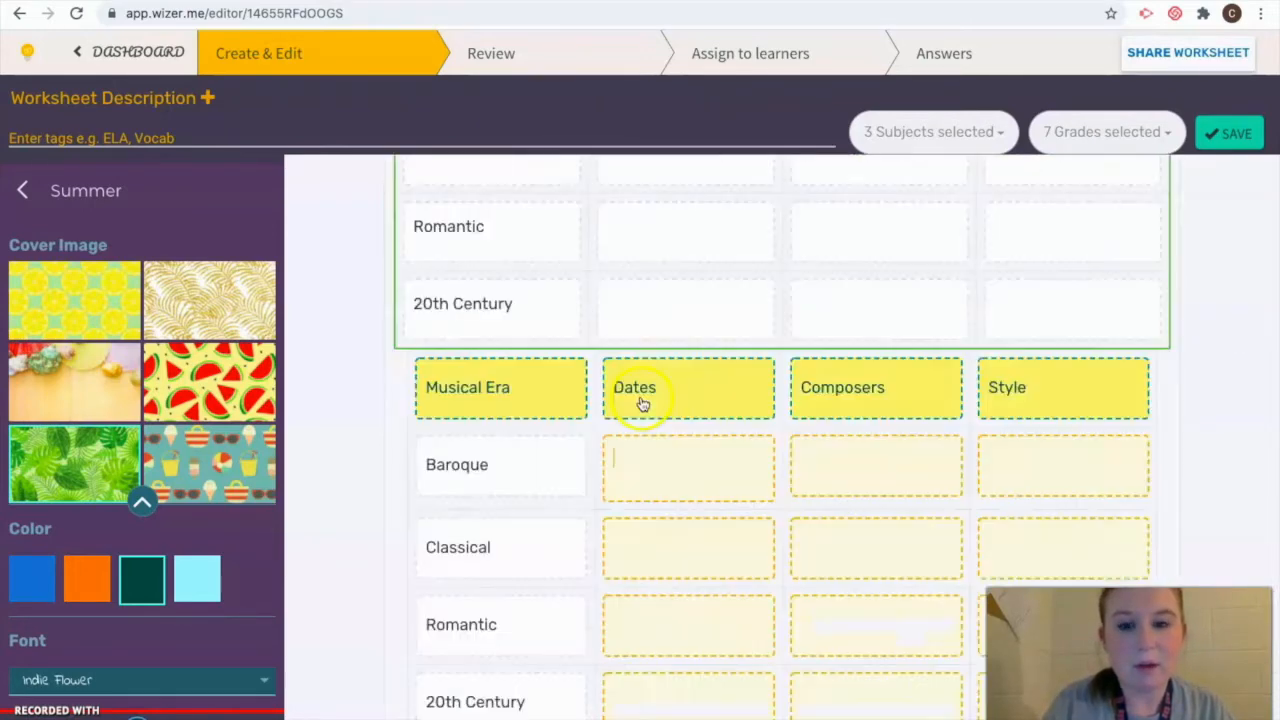
pyautogui.scroll(4, 643, 403)
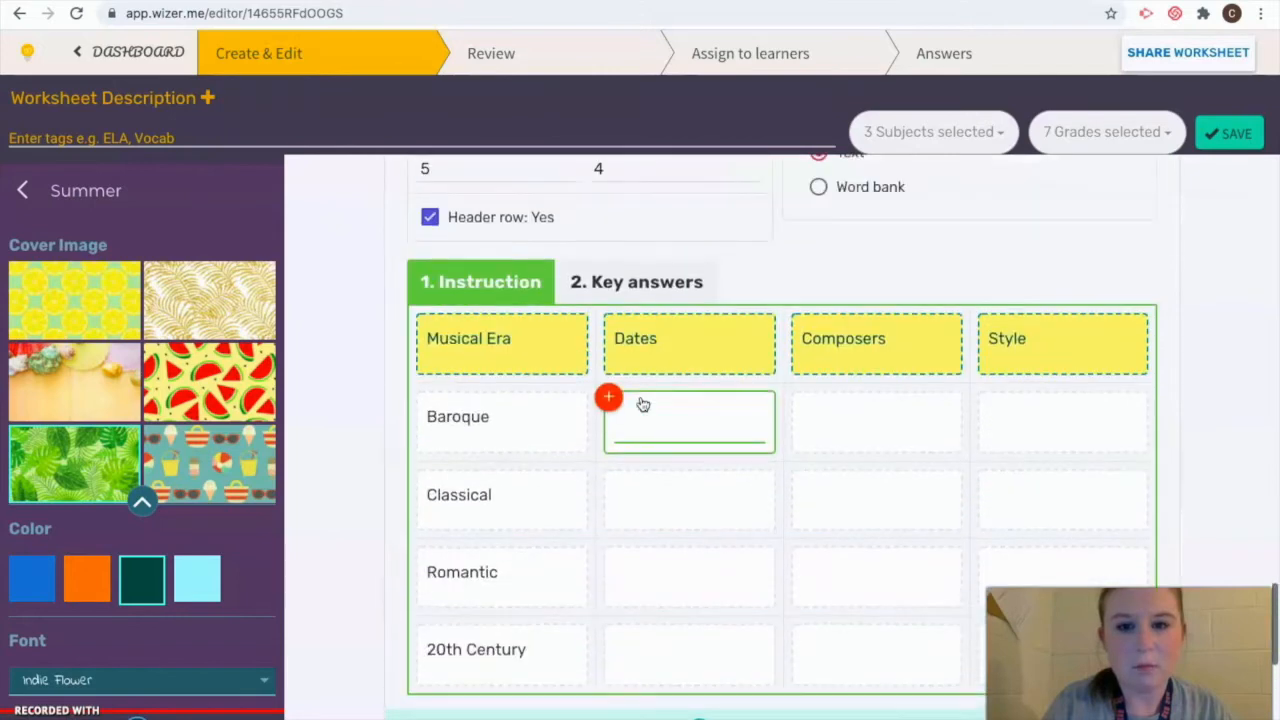
pyautogui.scroll(-4, 639, 420)
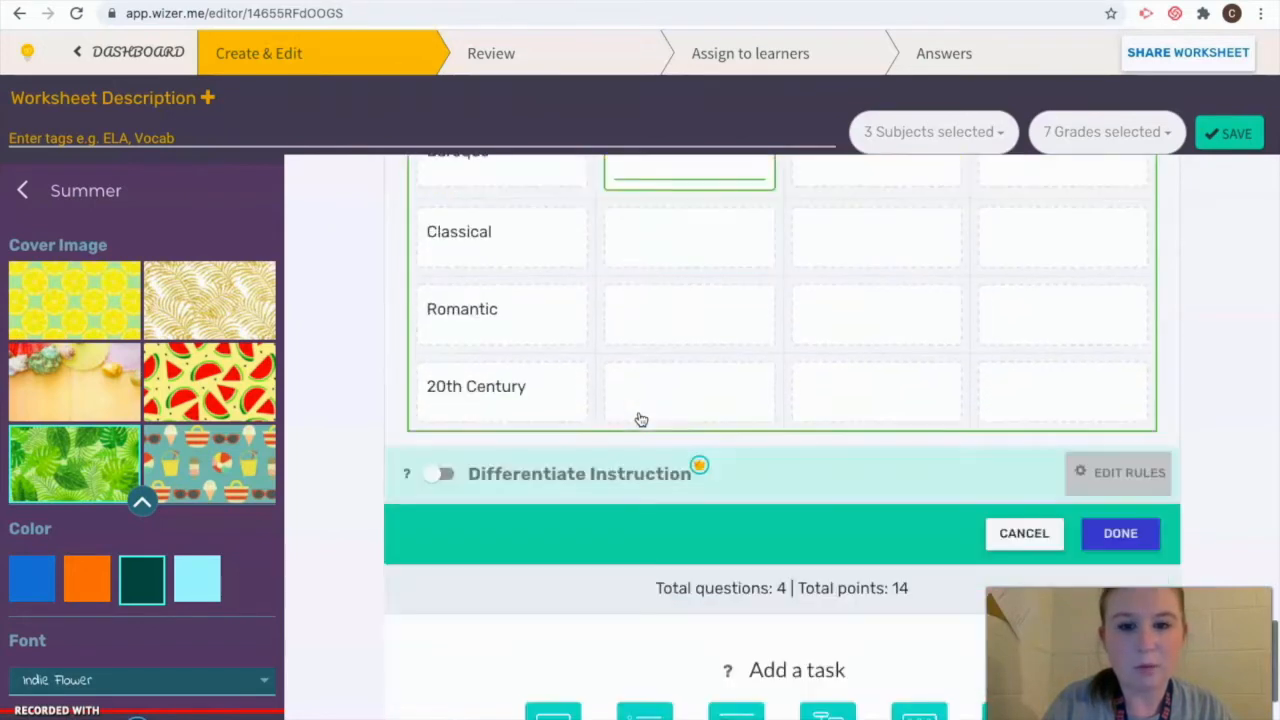
pyautogui.click(1097, 432)
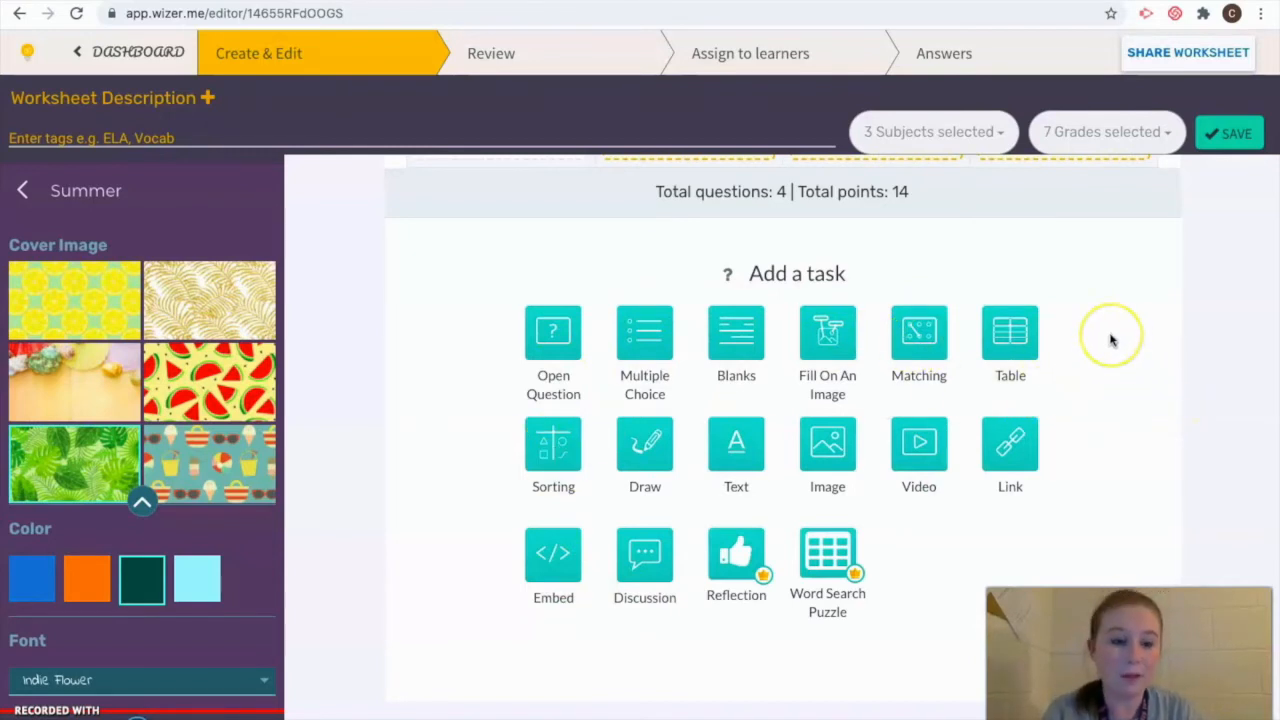
# Look back over the Table and second Draw tasks and save the worksheet
pyautogui.scroll(2, 1110, 340)
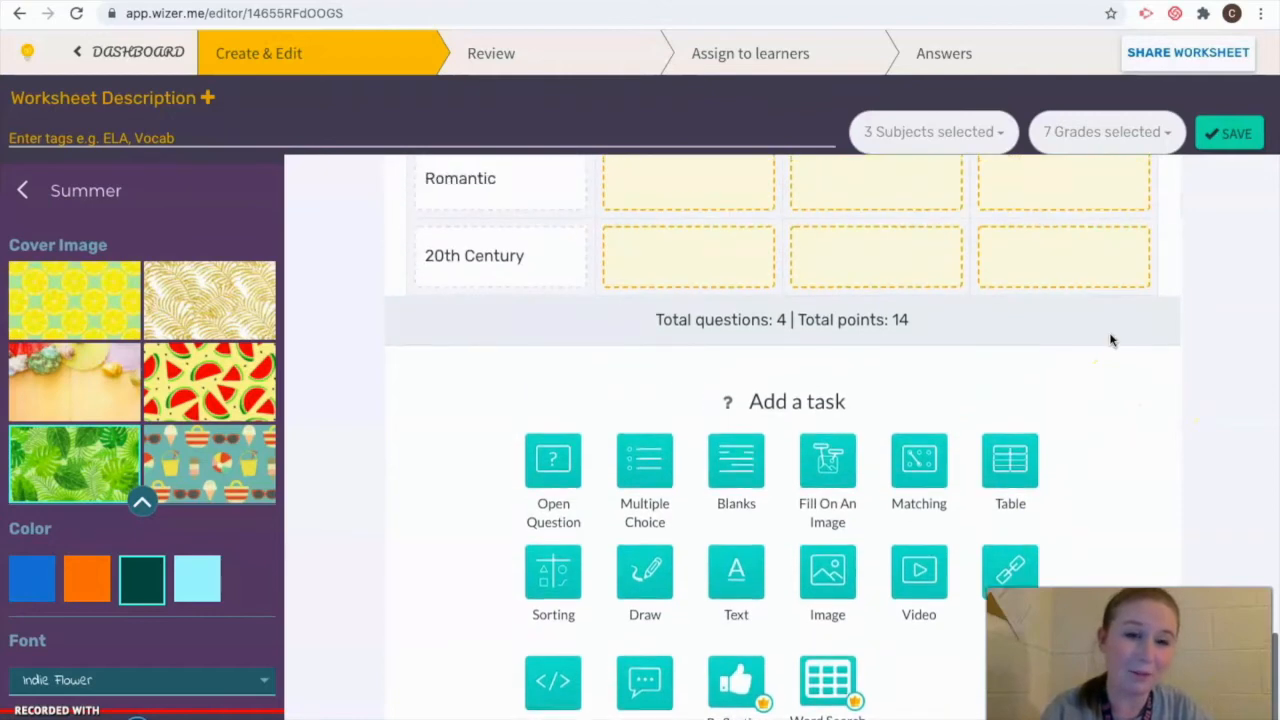
pyautogui.scroll(4, 1110, 340)
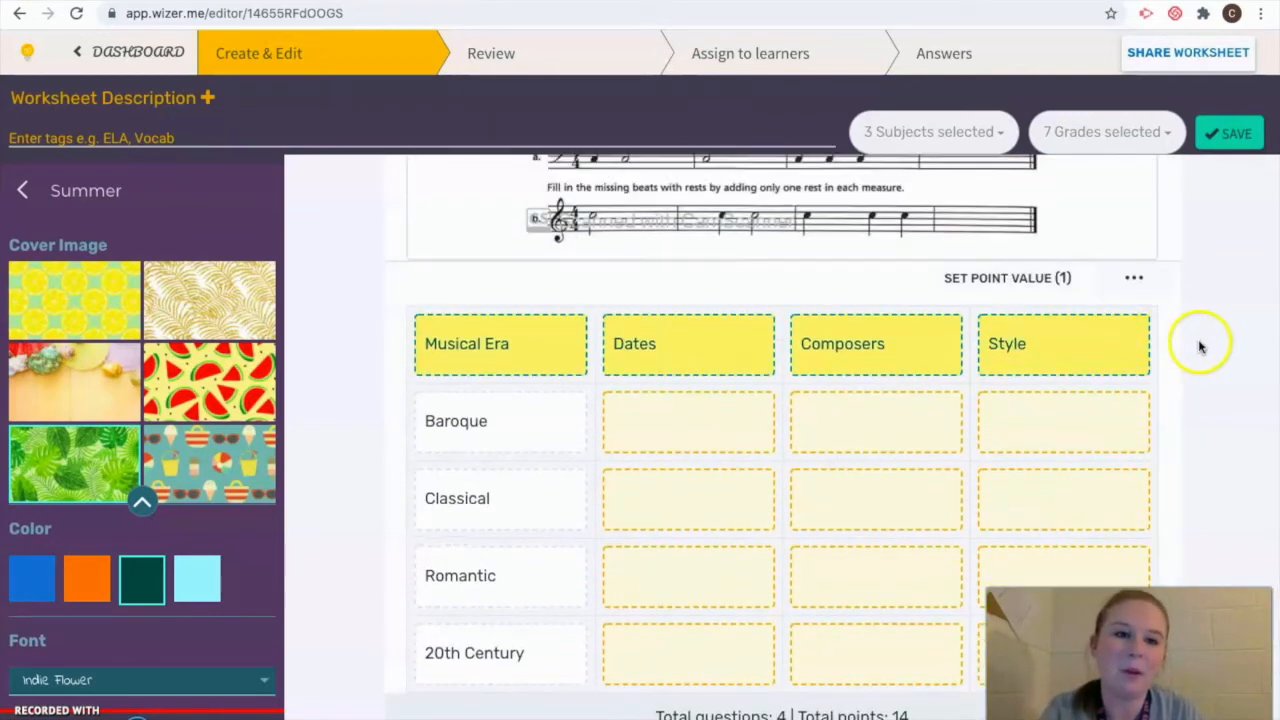
pyautogui.scroll(4, 1200, 346)
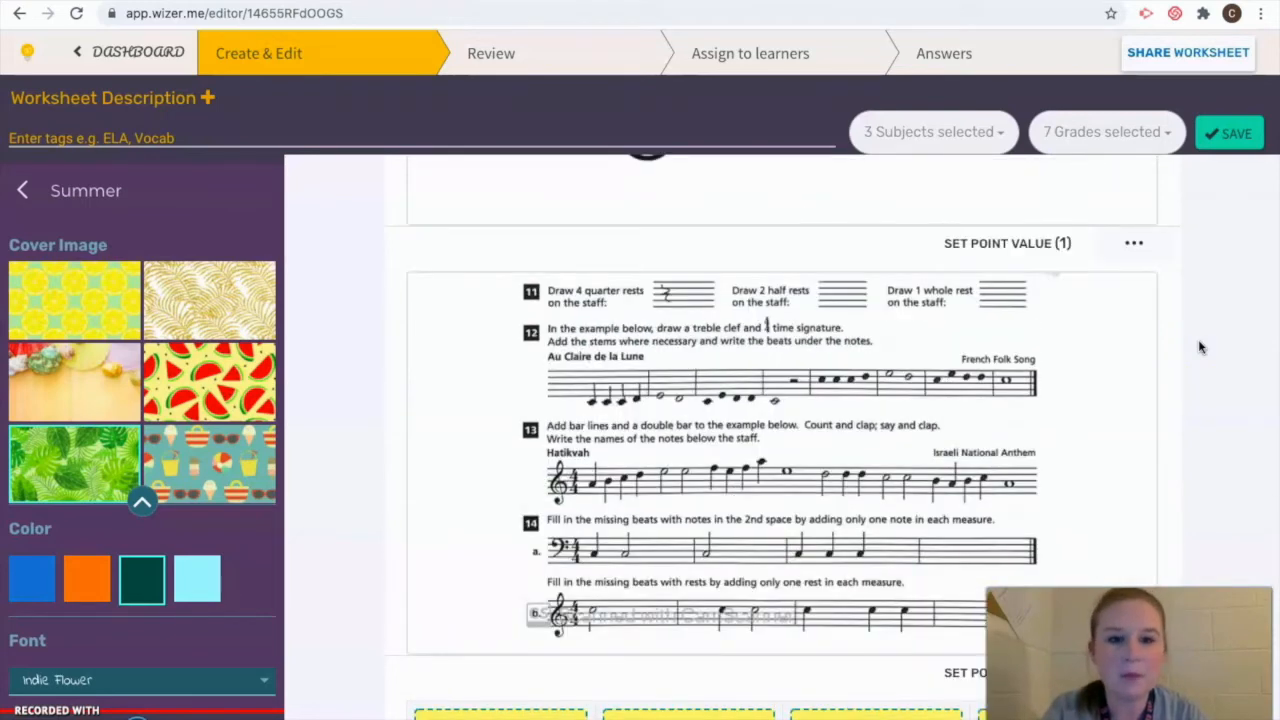
pyautogui.scroll(-1, 1220, 409)
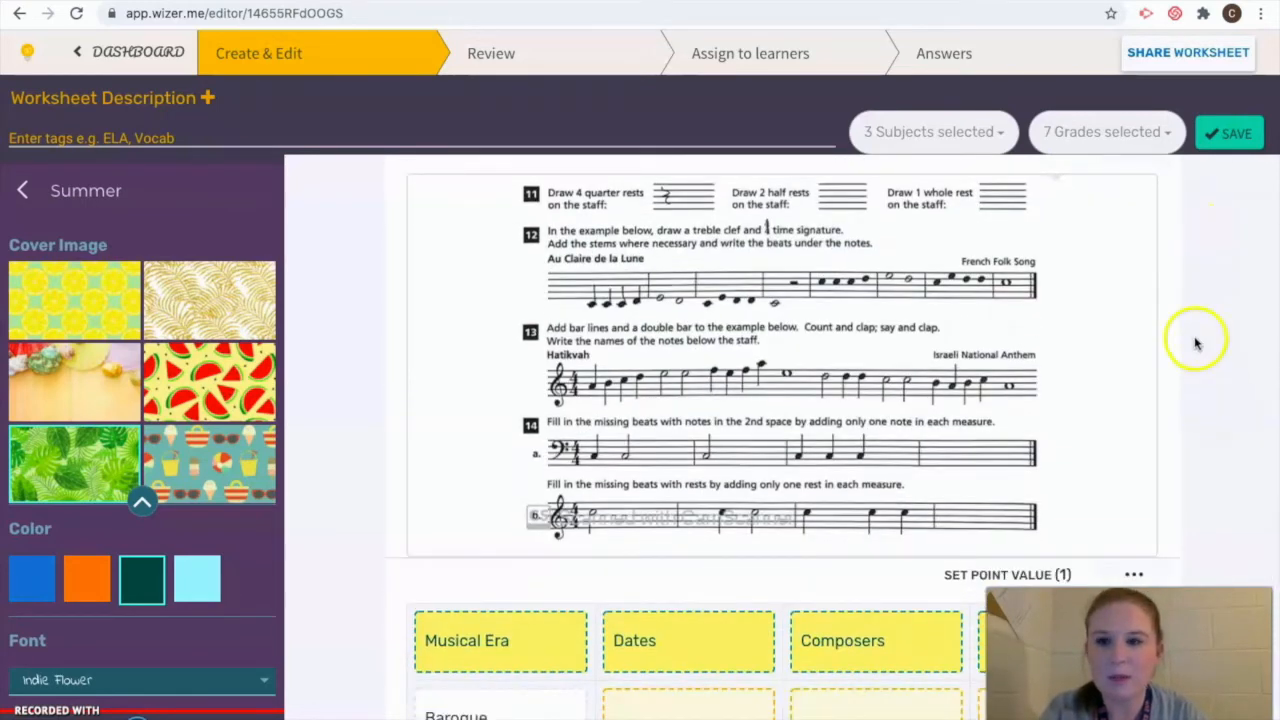
pyautogui.click(1230, 135)
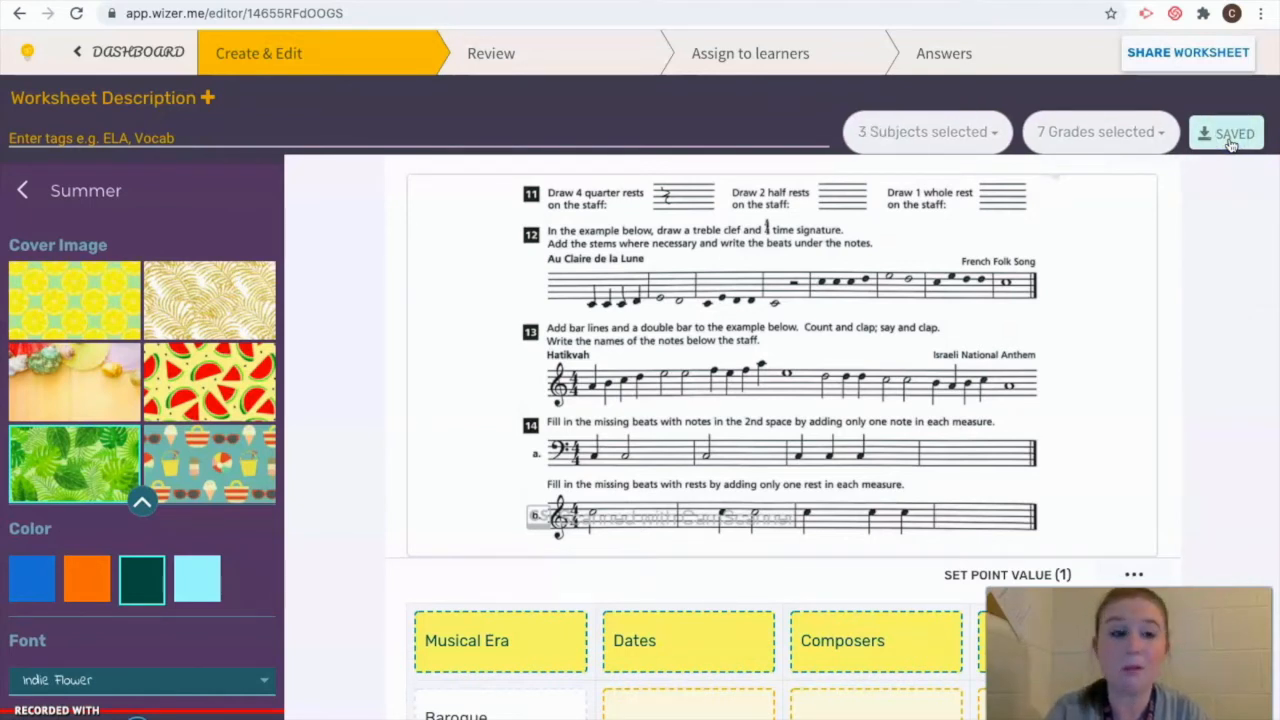
# Open the worksheet in Review mode and look over its cover, instructions and fill-in image
pyautogui.click(530, 51)
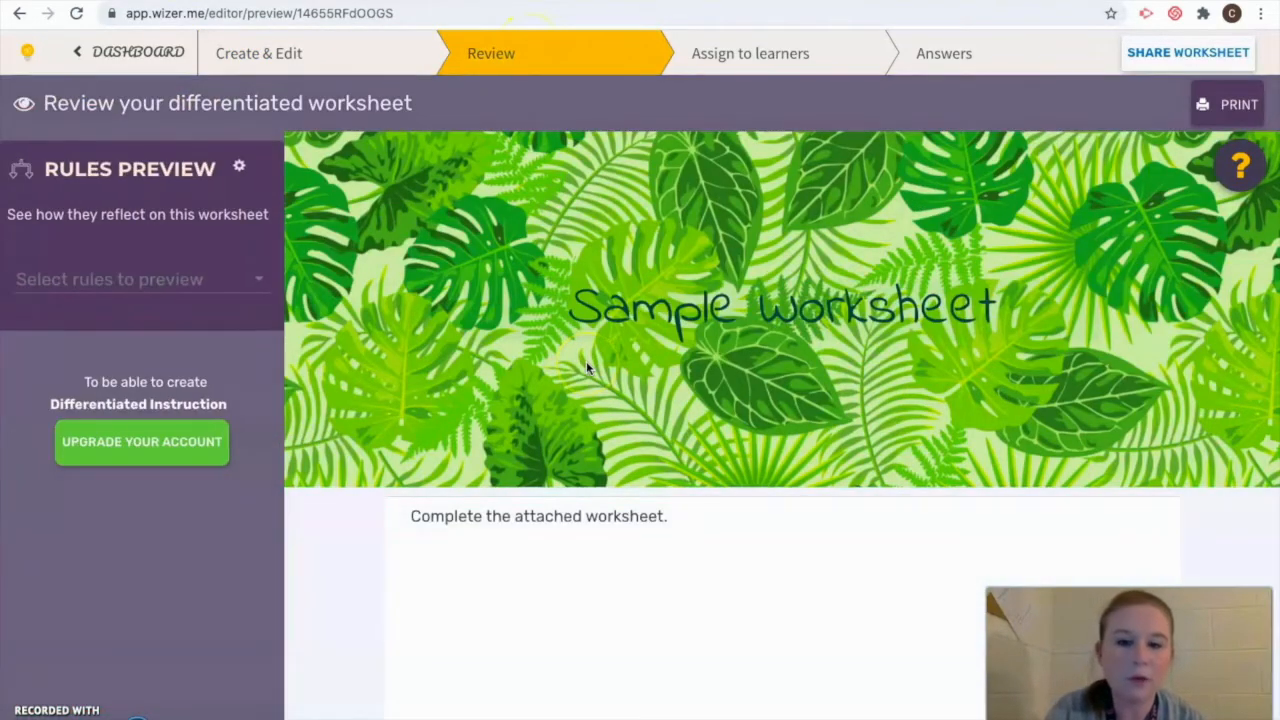
pyautogui.scroll(-1, 586, 366)
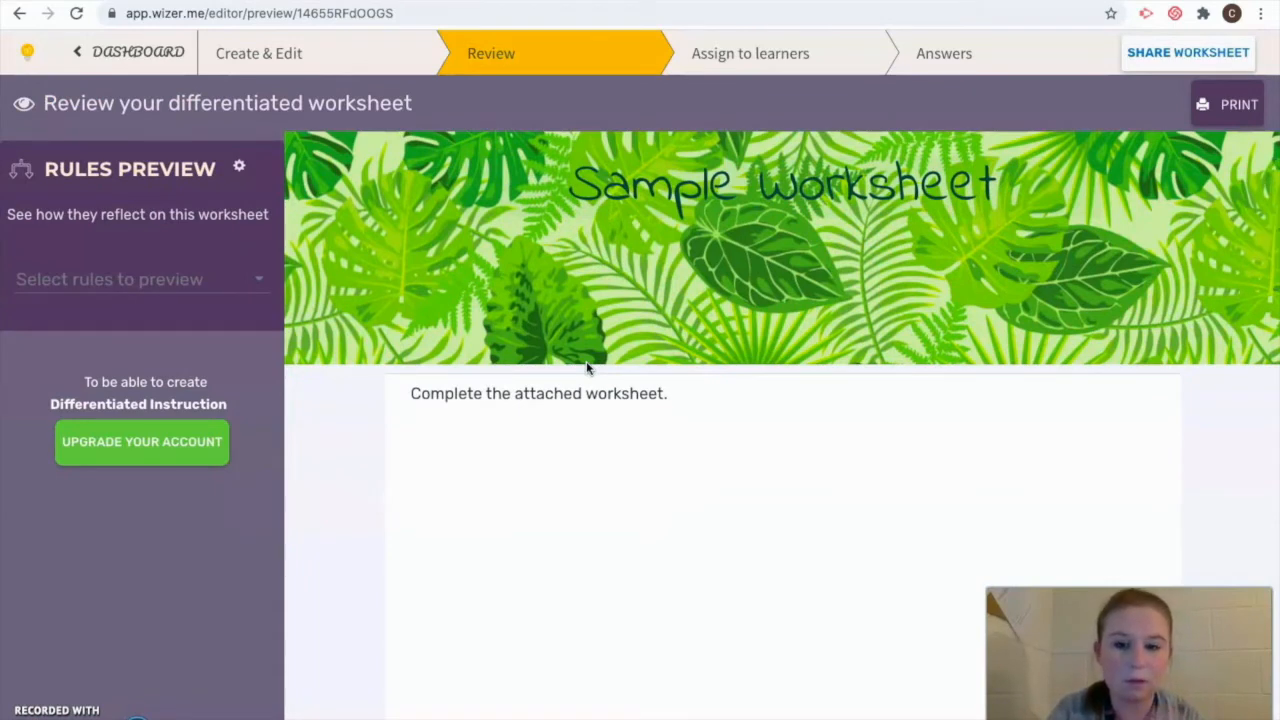
pyautogui.scroll(-4, 586, 366)
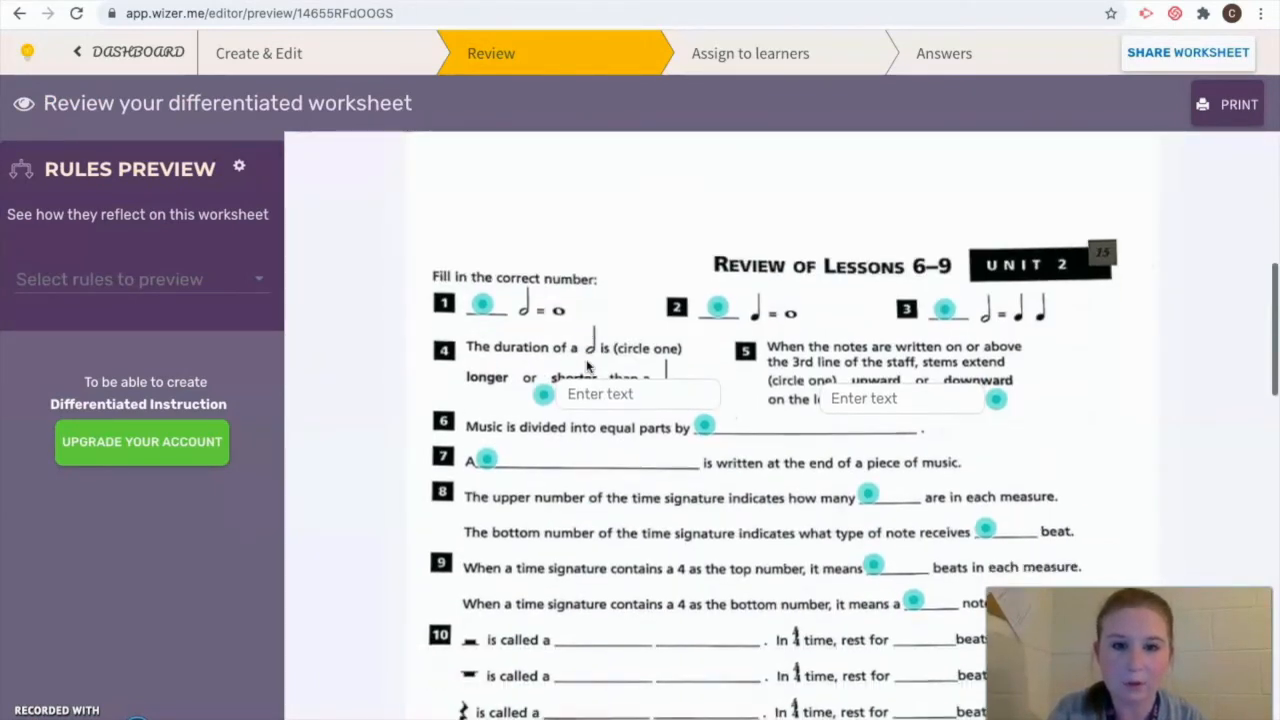
pyautogui.scroll(5, 586, 366)
pyautogui.scroll(-1, 586, 366)
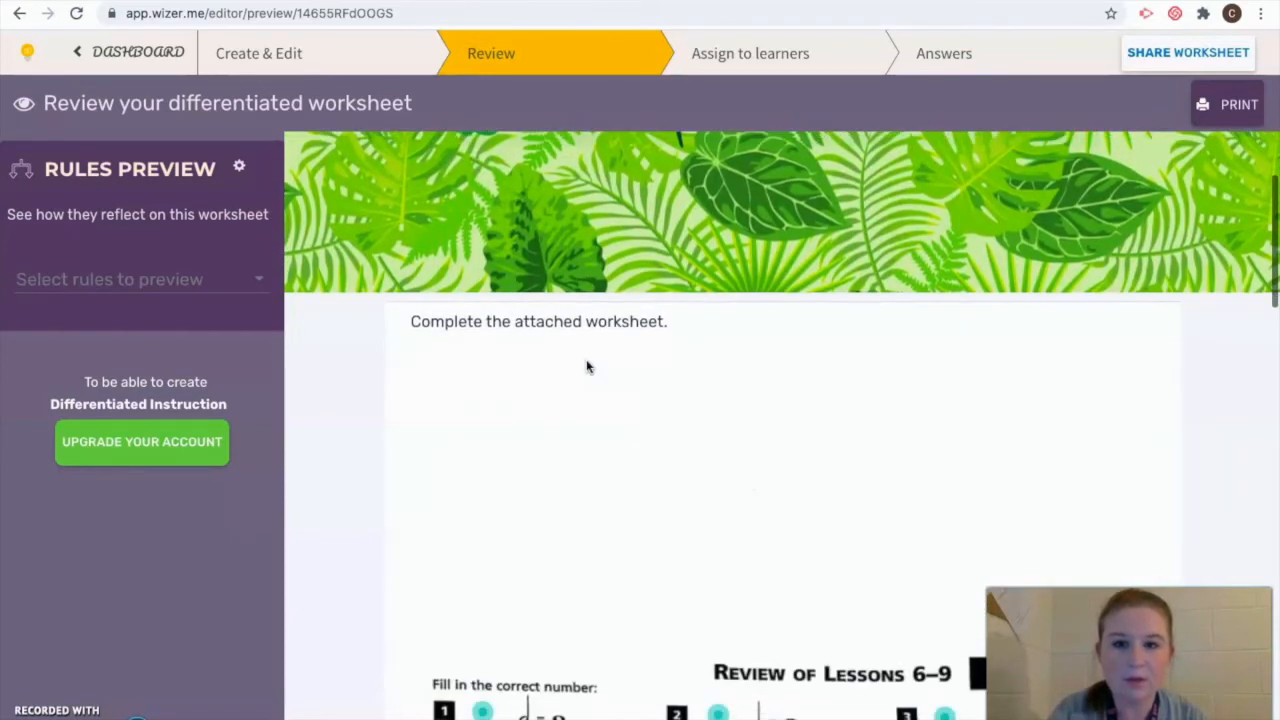
pyautogui.click(491, 329)
pyautogui.scroll(-1, 492, 330)
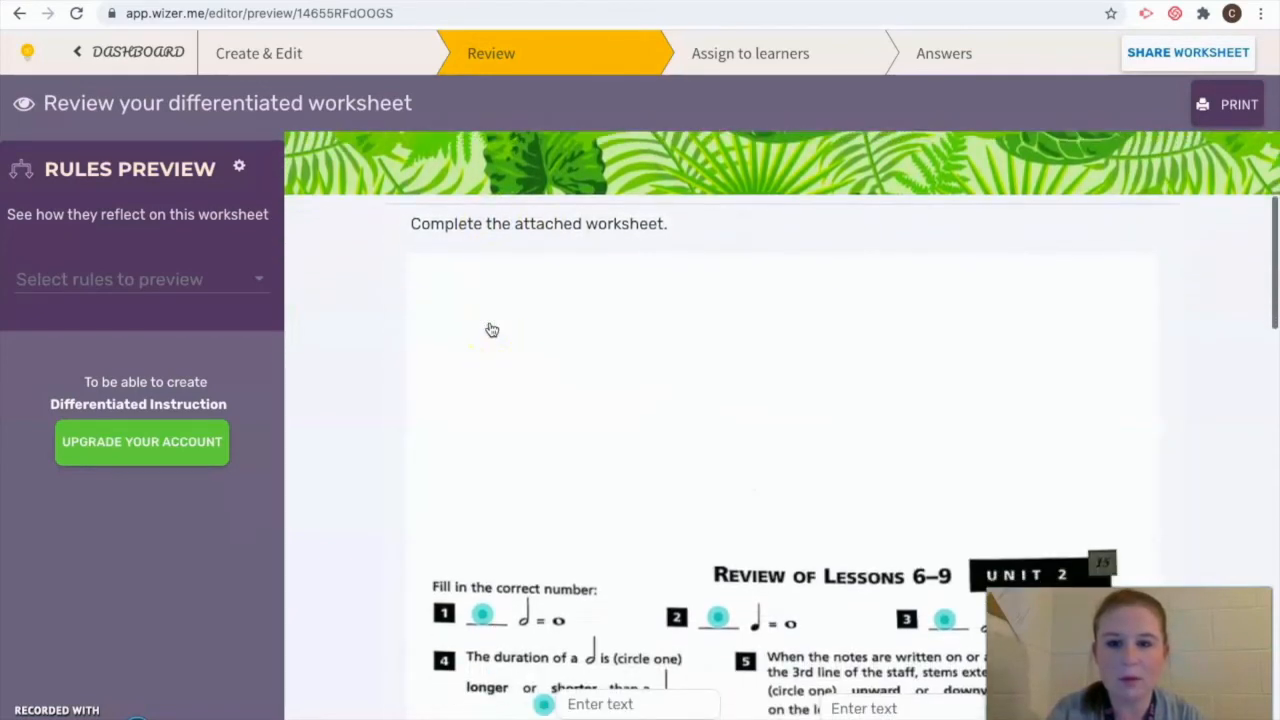
pyautogui.scroll(-2, 491, 329)
# Test the answer tags on questions 1 and 7 of the fill-in image by opening their text fields
pyautogui.click(482, 409)
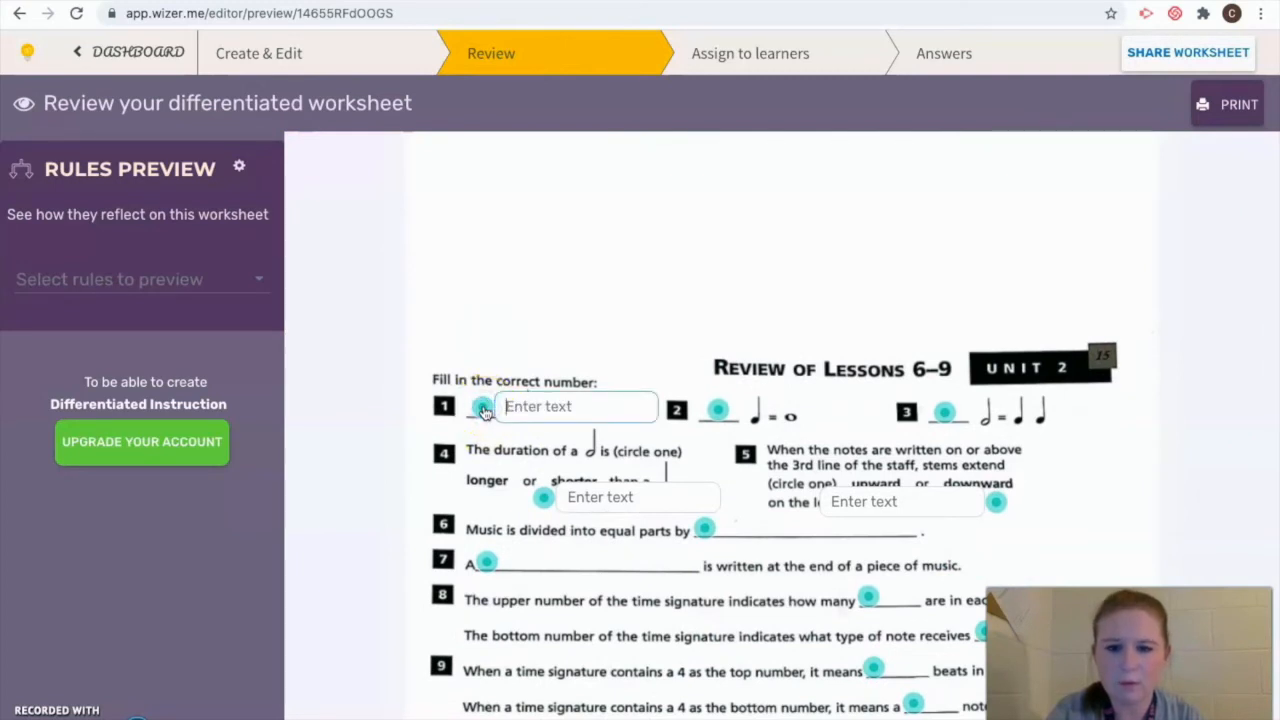
pyautogui.click(560, 451)
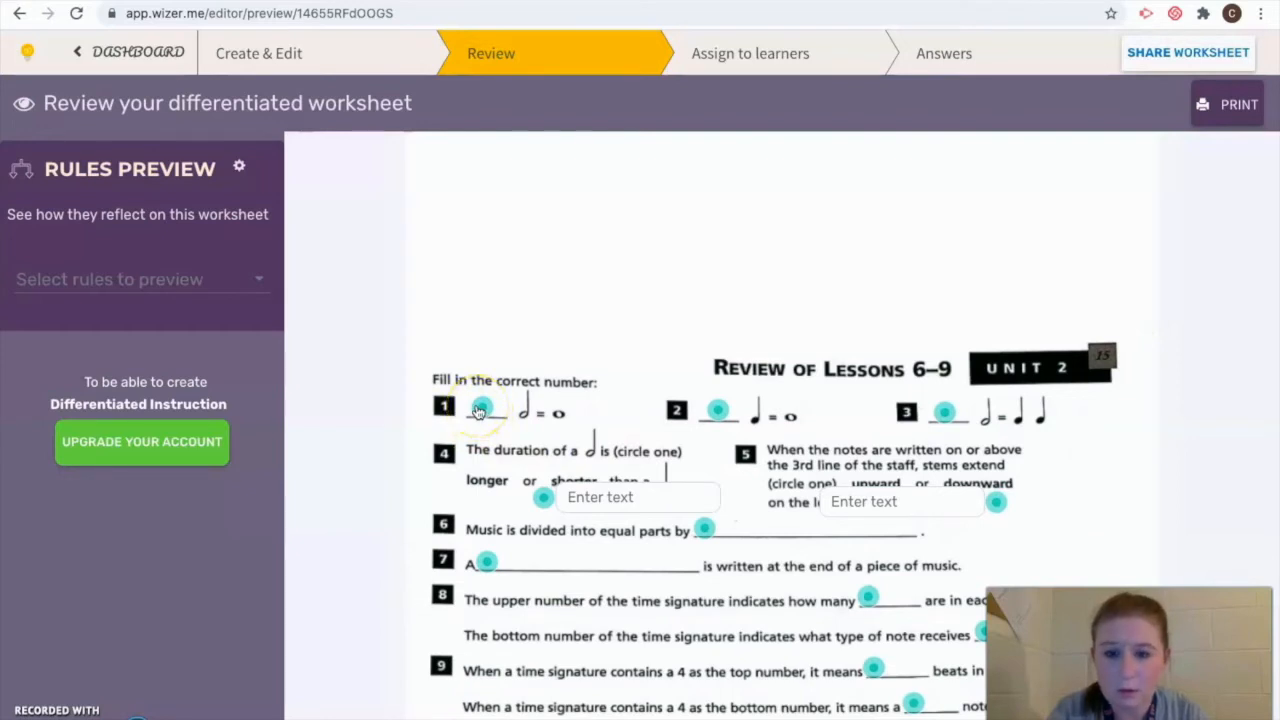
pyautogui.click(478, 410)
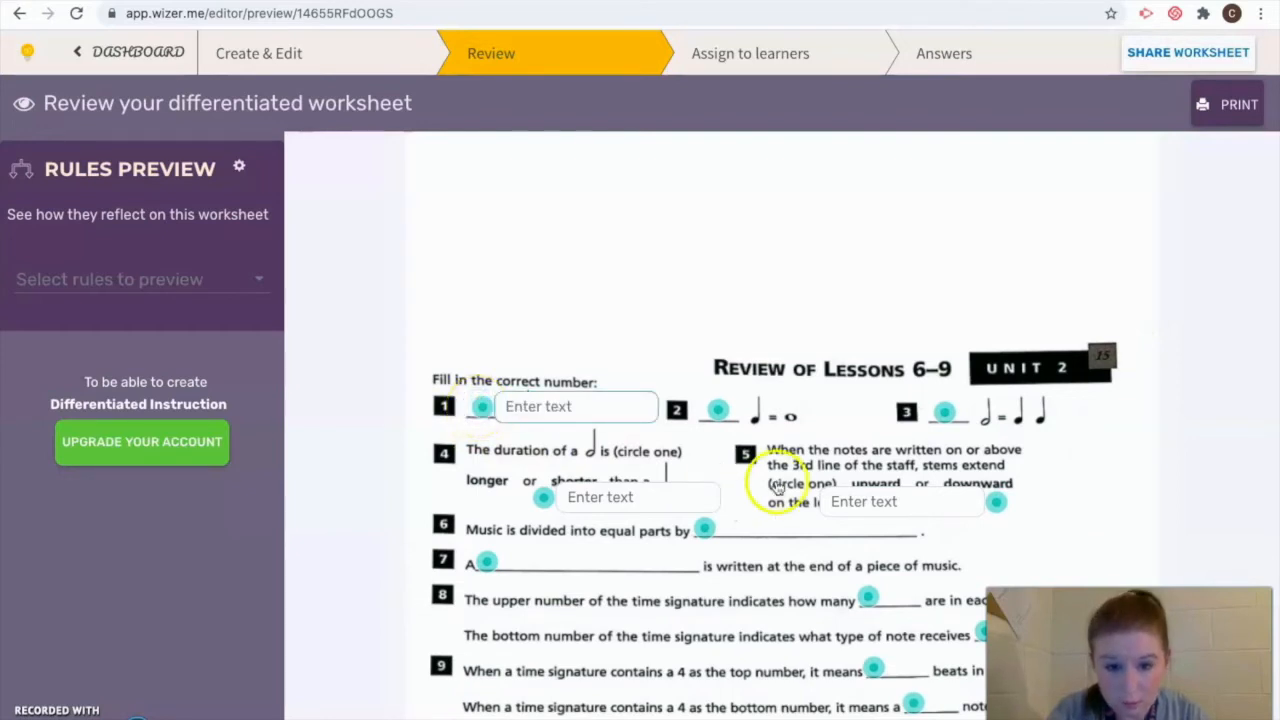
pyautogui.scroll(-2, 771, 471)
pyautogui.click(484, 339)
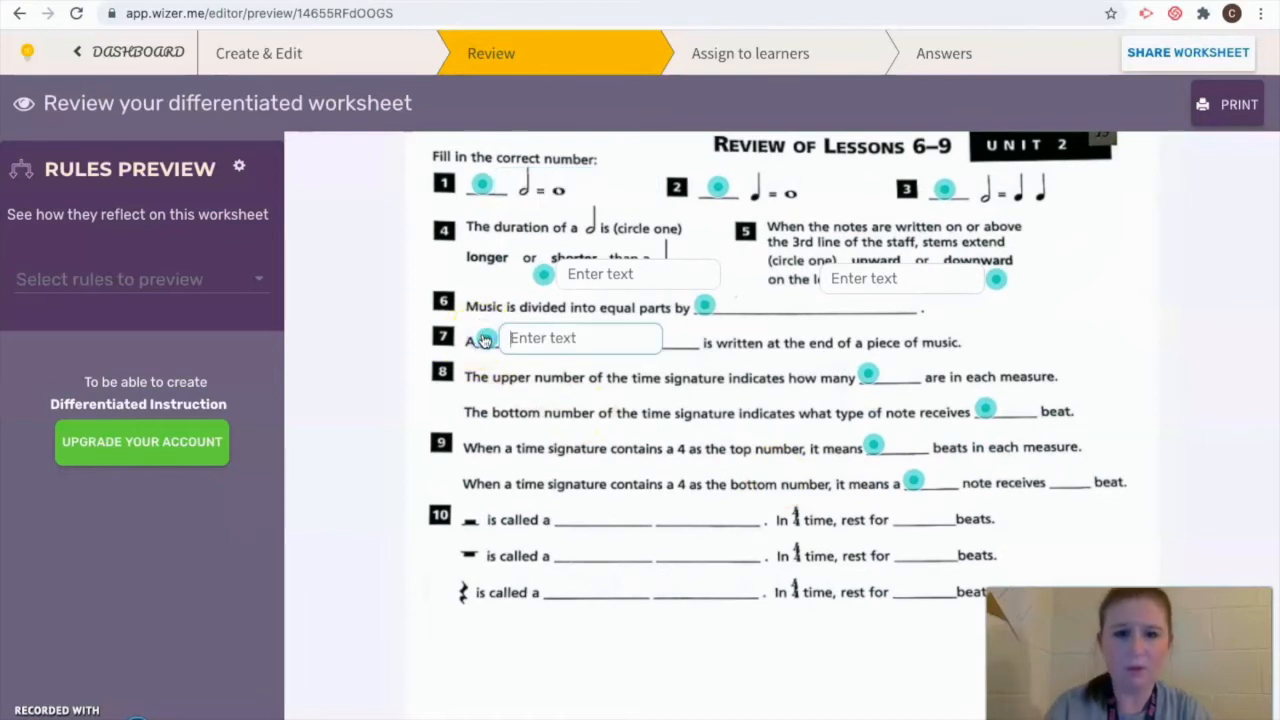
# Answer question 7 on the fill-in image with "double bar line" and open the first answer field of question 8
pyautogui.write('double bar line')
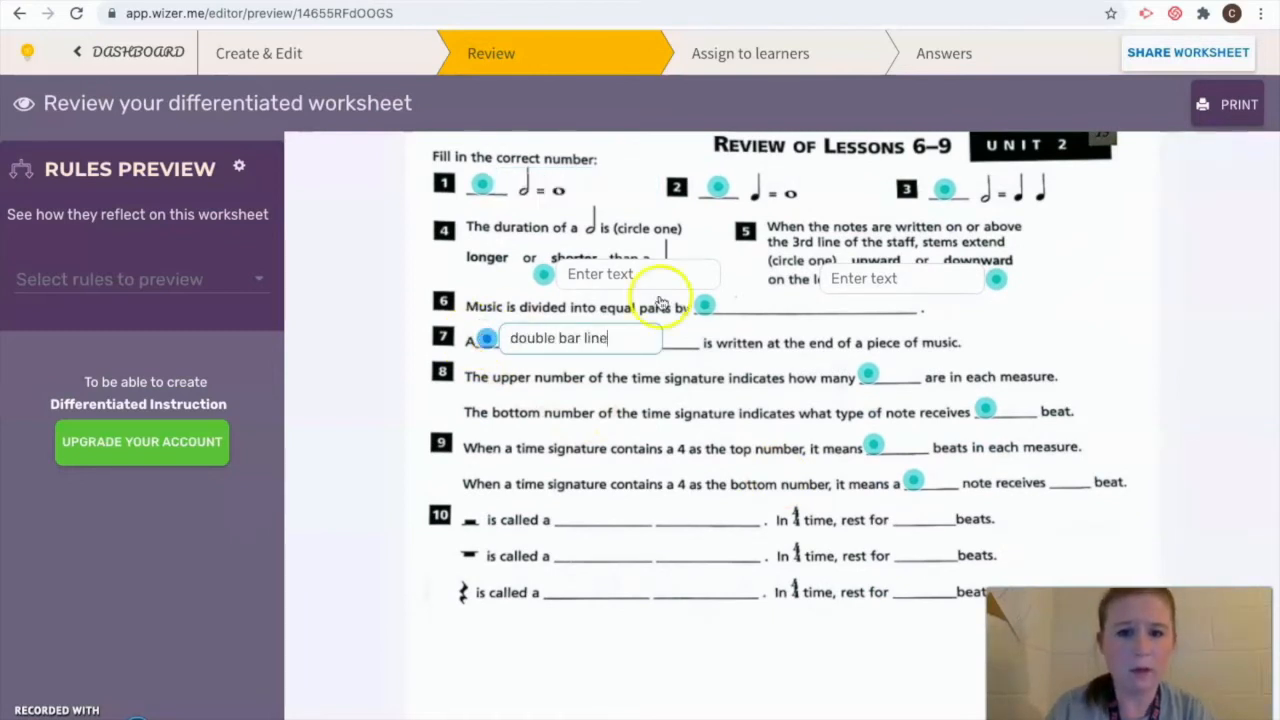
pyautogui.click(871, 377)
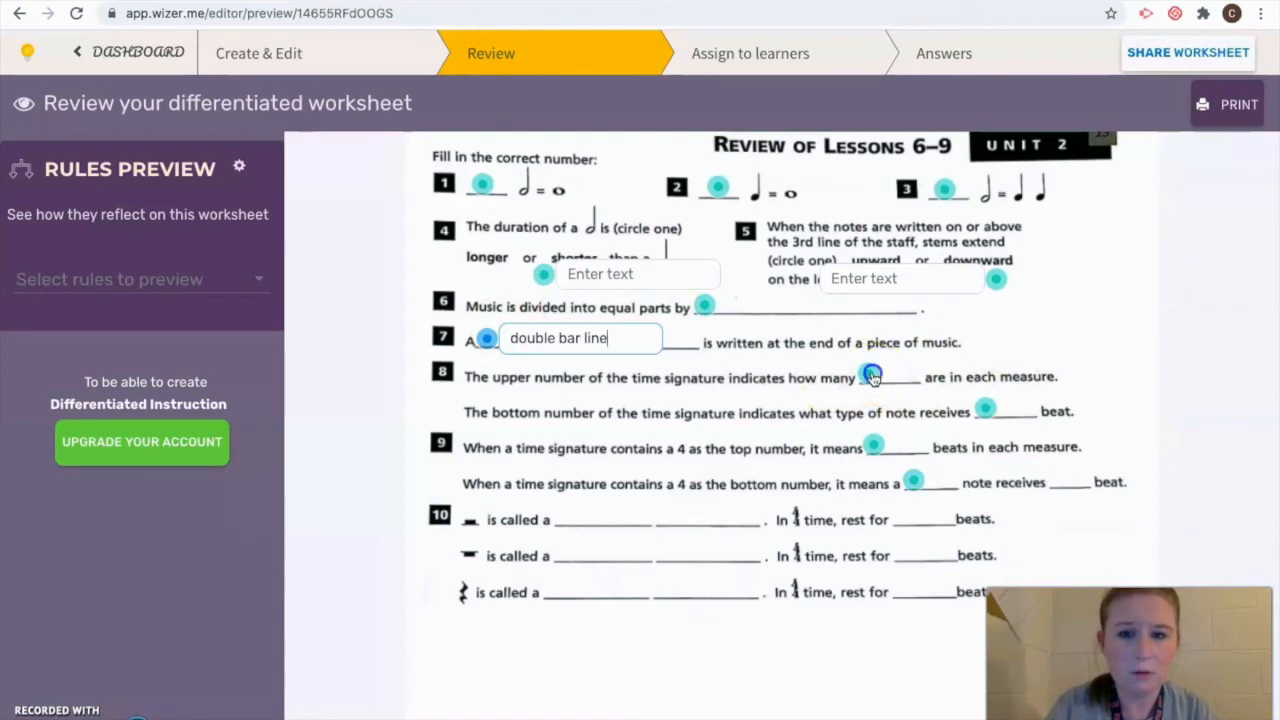
pyautogui.click(1093, 394)
pyautogui.scroll(-1, 1093, 400)
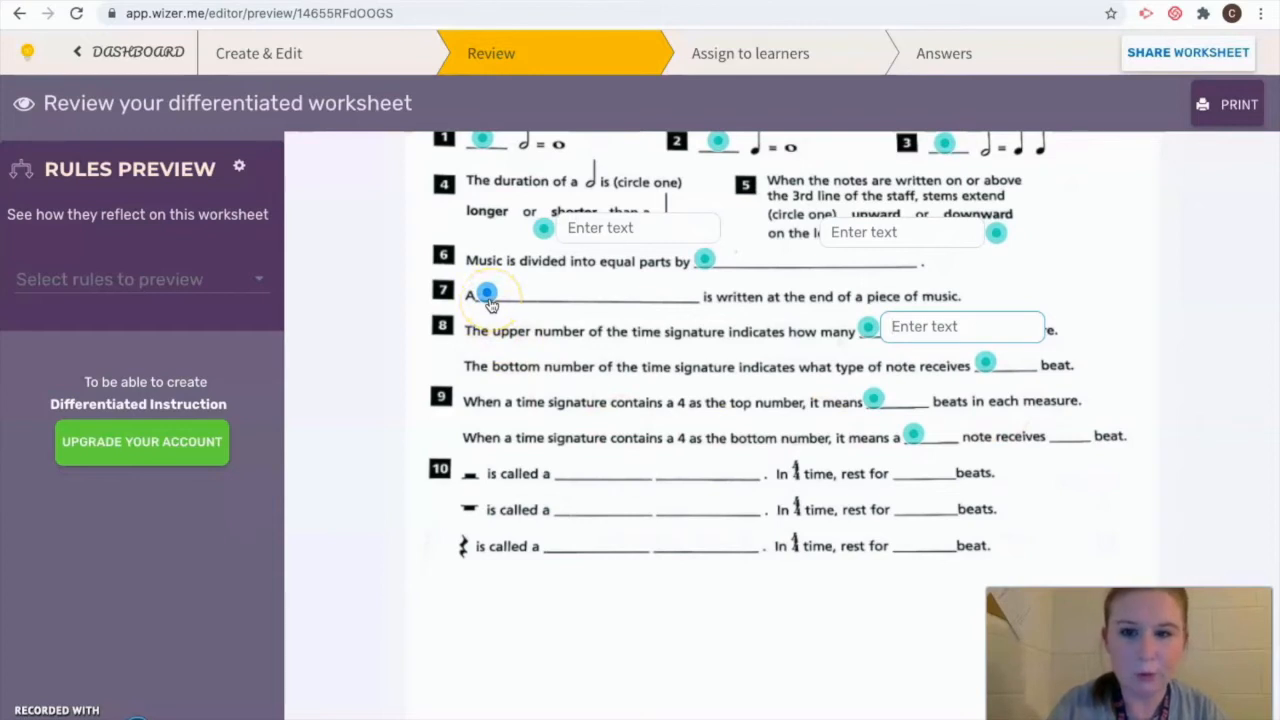
pyautogui.scroll(-1, 565, 360)
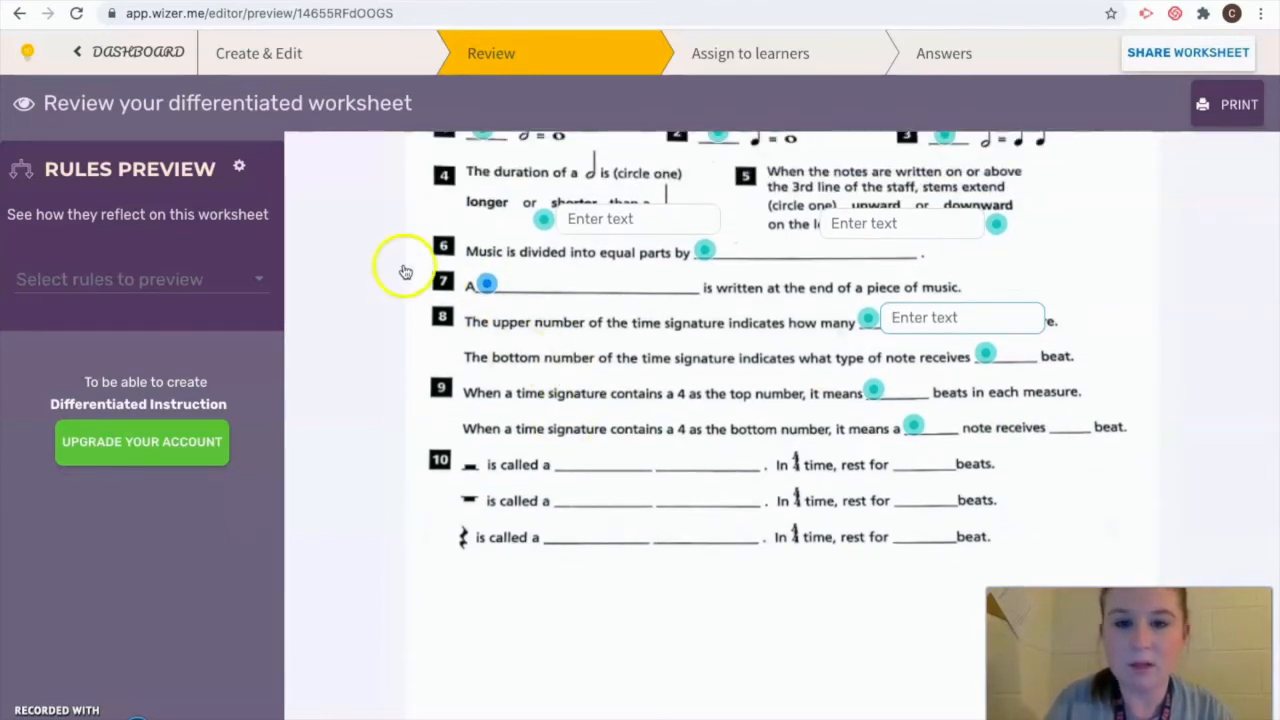
pyautogui.scroll(-1, 1085, 392)
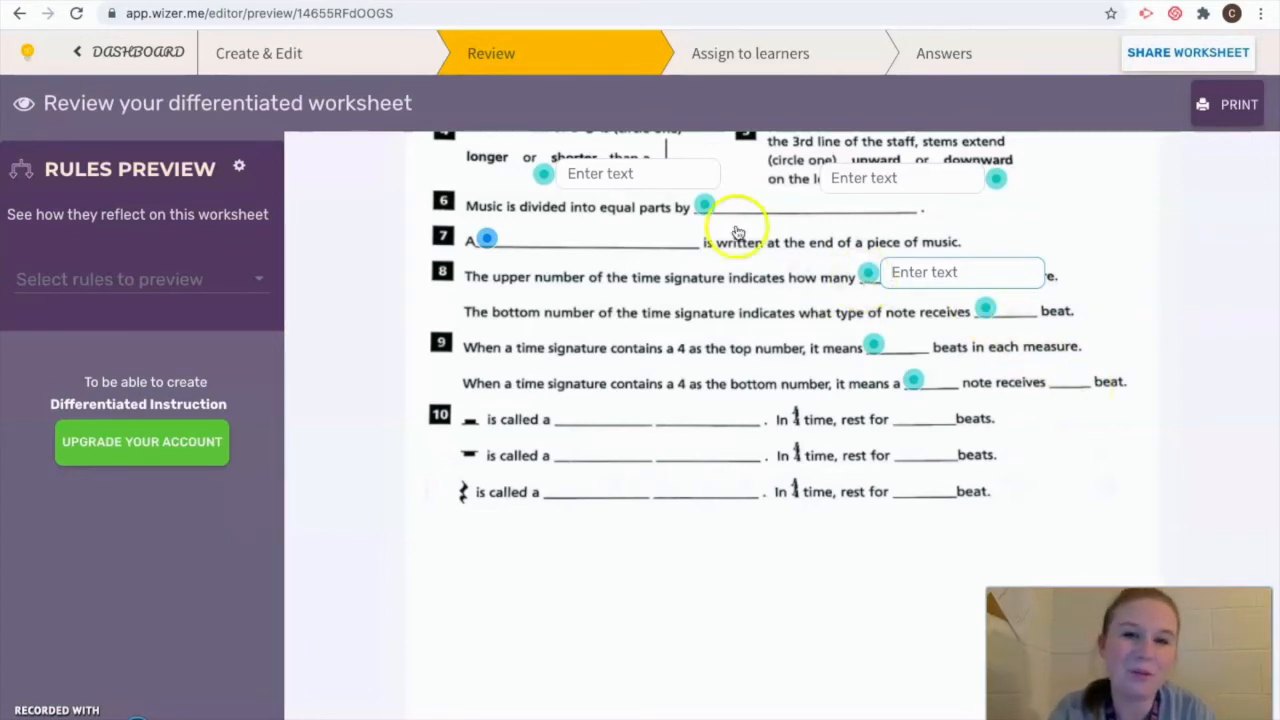
# Draw a small ellipse for "Do" around the second-lowest line of the staff in the first Draw task
pyautogui.scroll(10, 1035, 172)
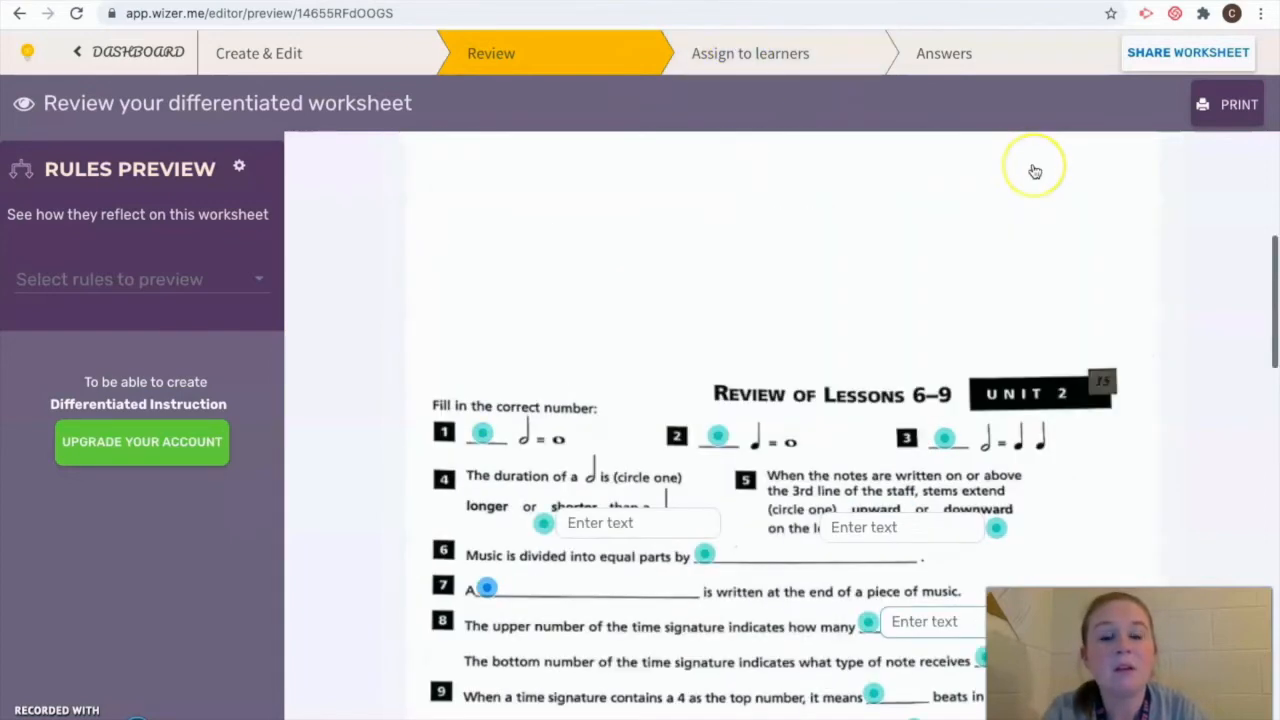
pyautogui.scroll(-15, 866, 352)
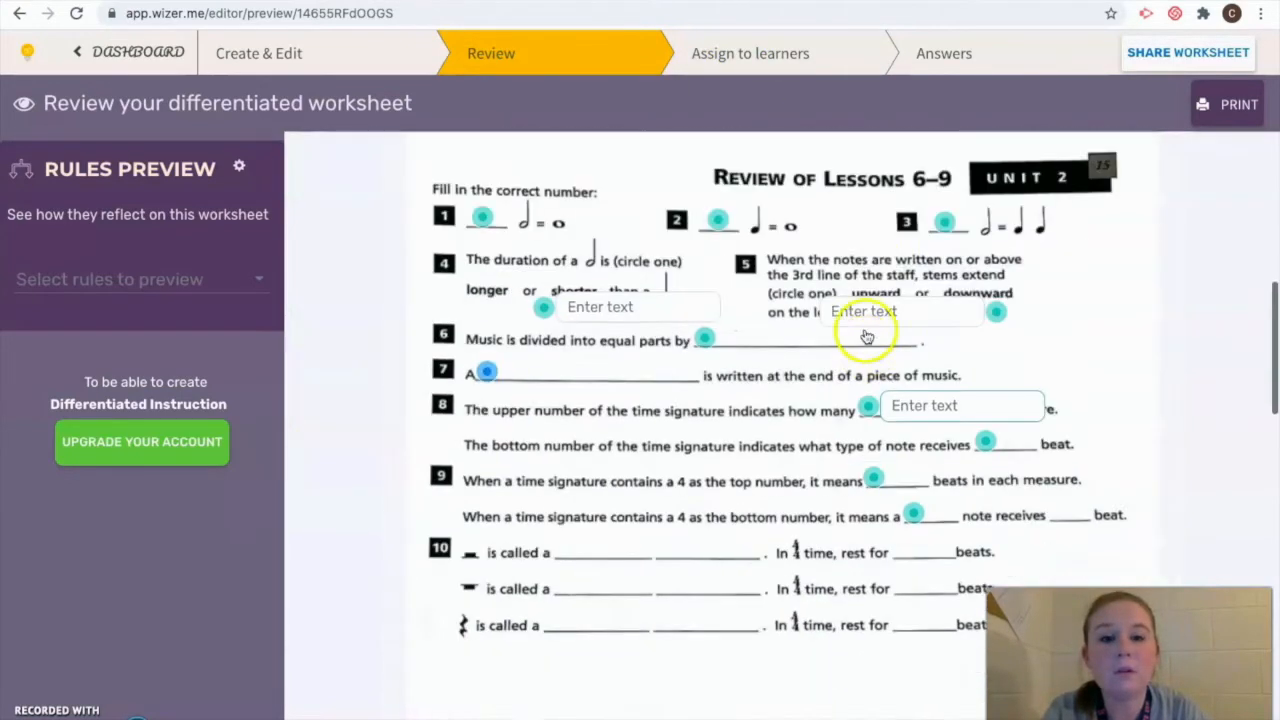
pyautogui.scroll(1, 867, 337)
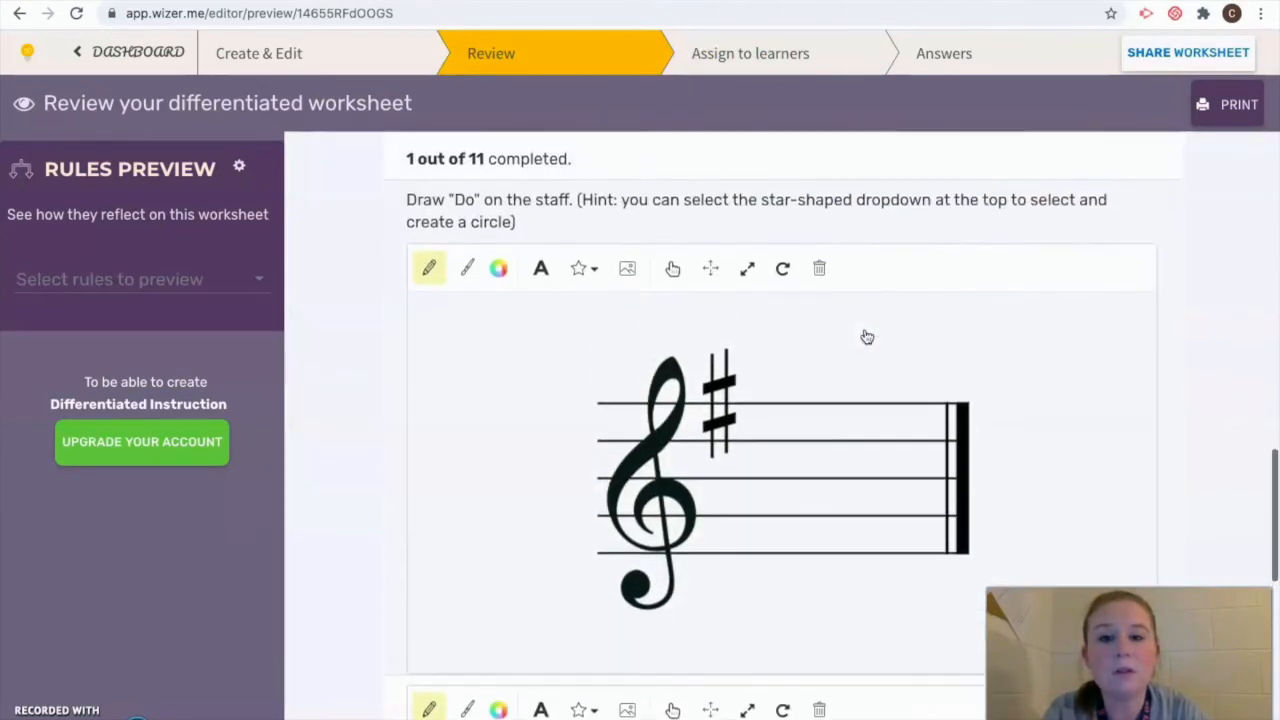
pyautogui.scroll(-1, 867, 337)
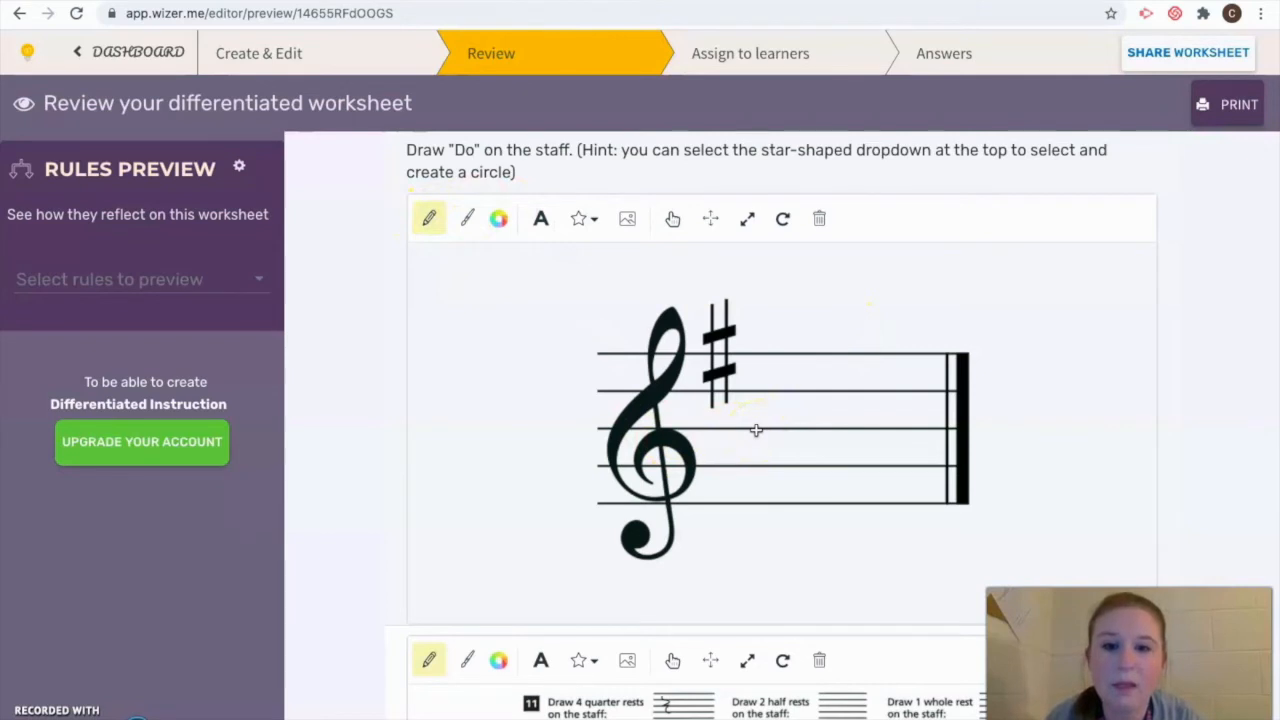
pyautogui.click(580, 220)
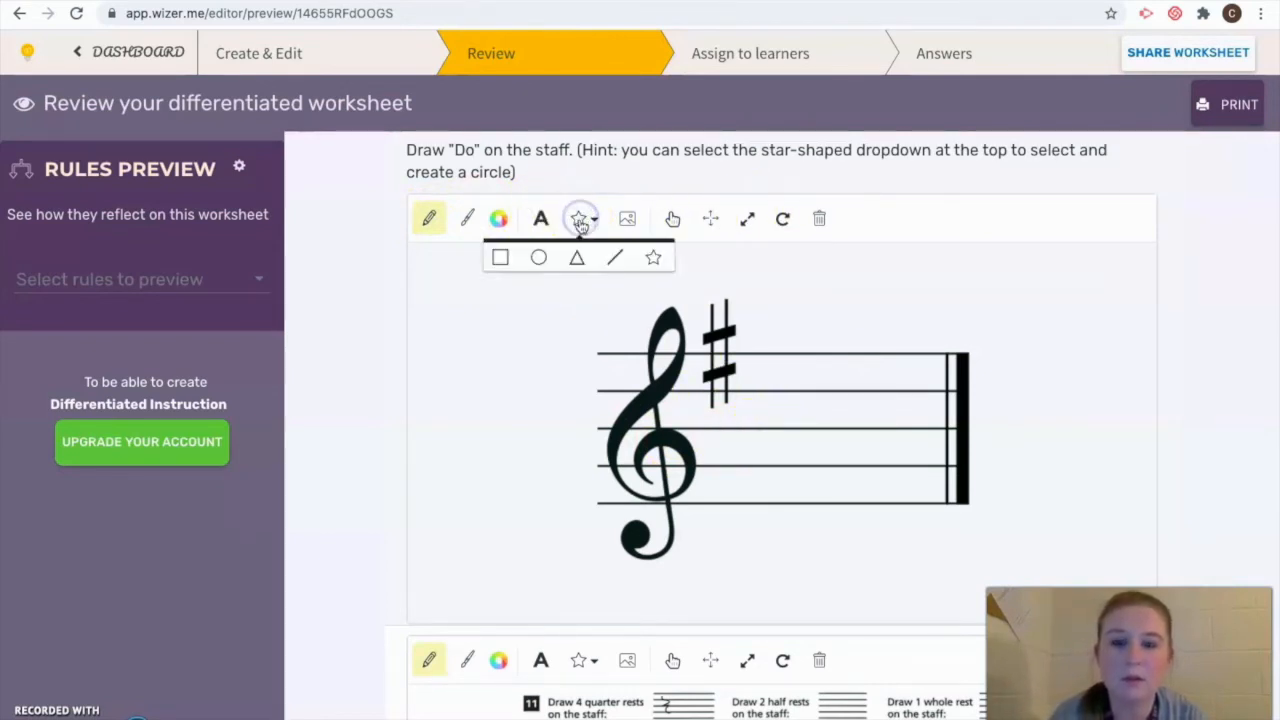
pyautogui.click(538, 257)
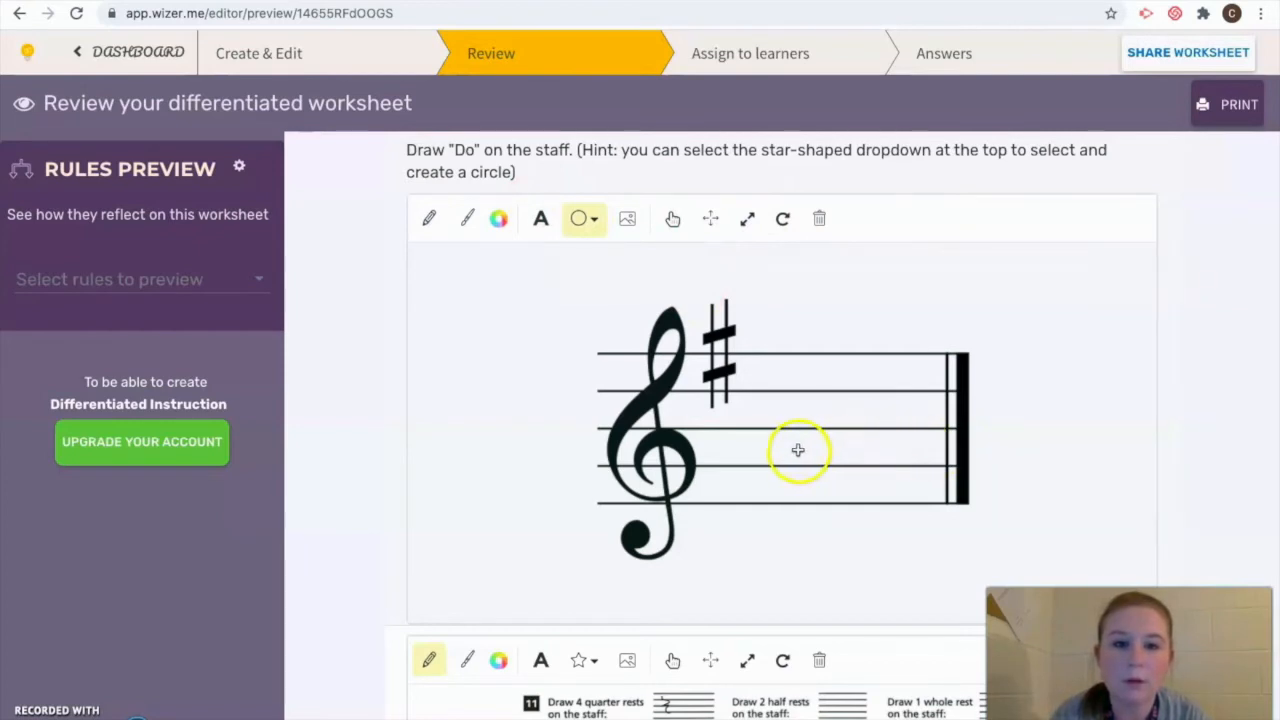
pyautogui.moveTo(786, 455)
pyautogui.mouseDown()
pyautogui.moveTo(814, 474)
pyautogui.moveTo(829, 466)
pyautogui.moveTo(826, 488)
pyautogui.moveTo(791, 449)
pyautogui.moveTo(817, 474)
pyautogui.moveTo(837, 468)
pyautogui.mouseUp()
pyautogui.click(819, 218)
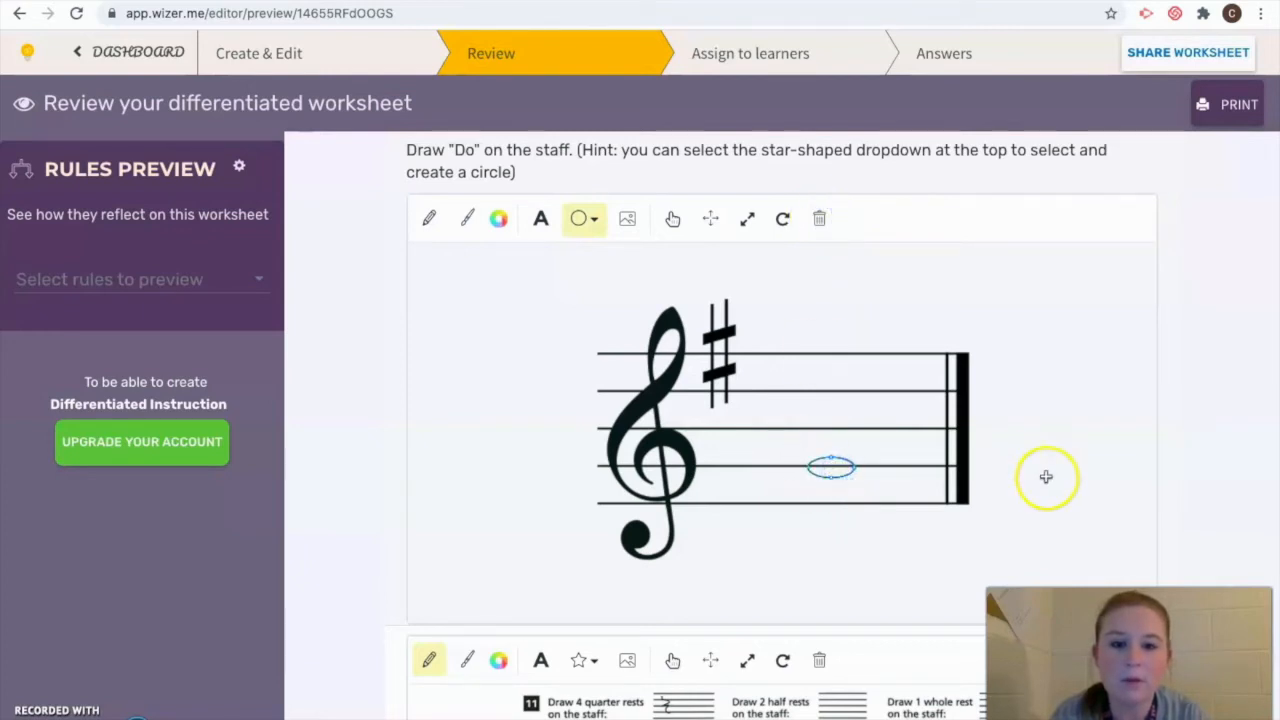
# Sketch a quarter rest freehand on question 11's first staff in the second Draw task
pyautogui.scroll(-5, 1046, 477)
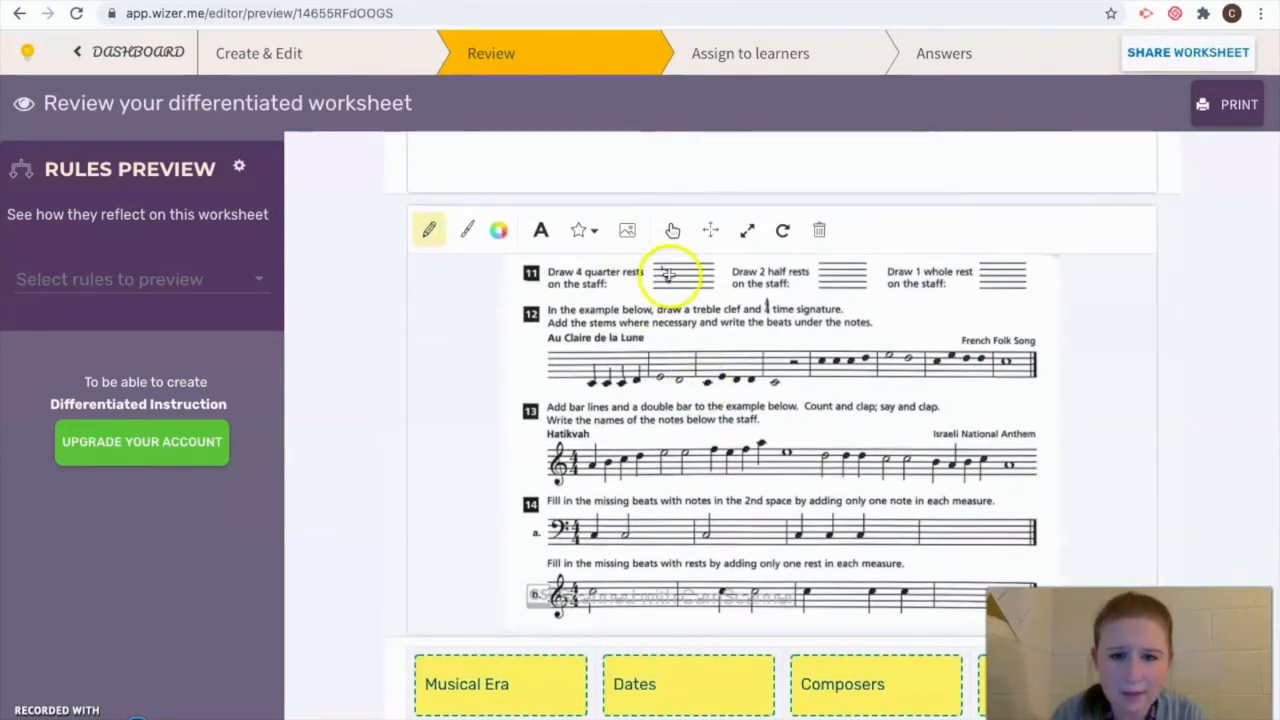
pyautogui.moveTo(667, 270); pyautogui.dragTo(674, 285)
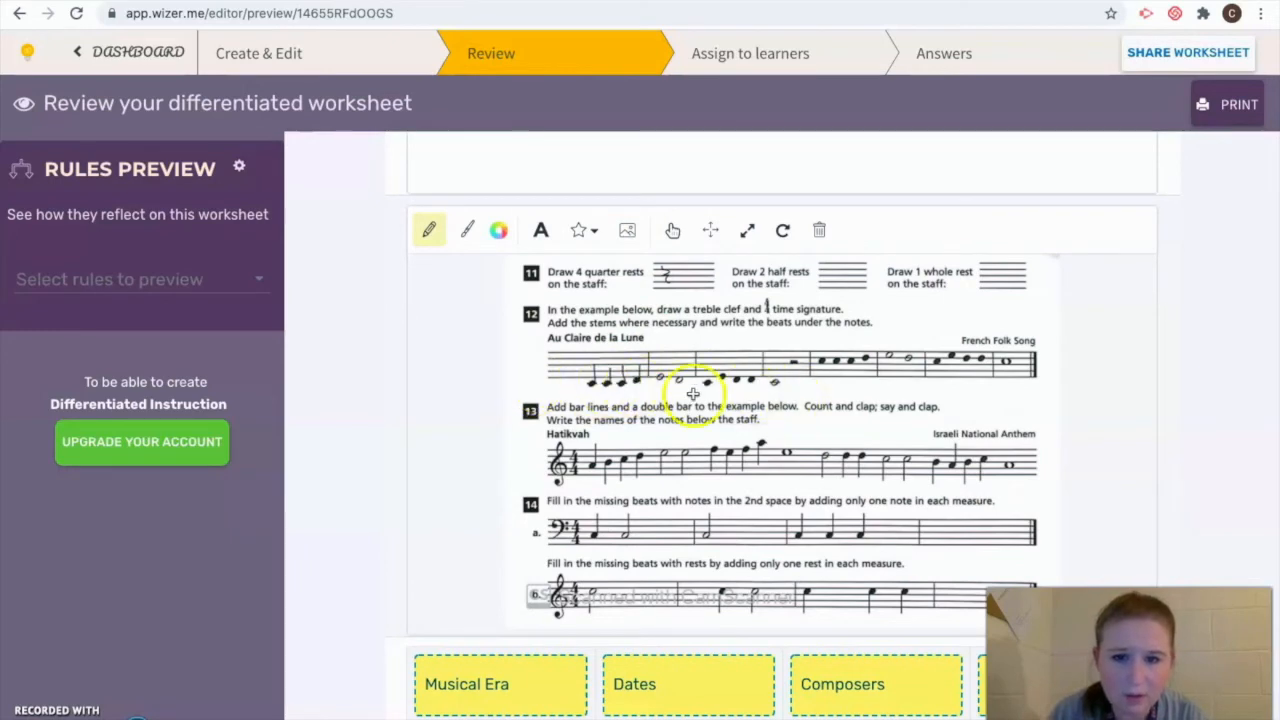
pyautogui.scroll(-2, 957, 366)
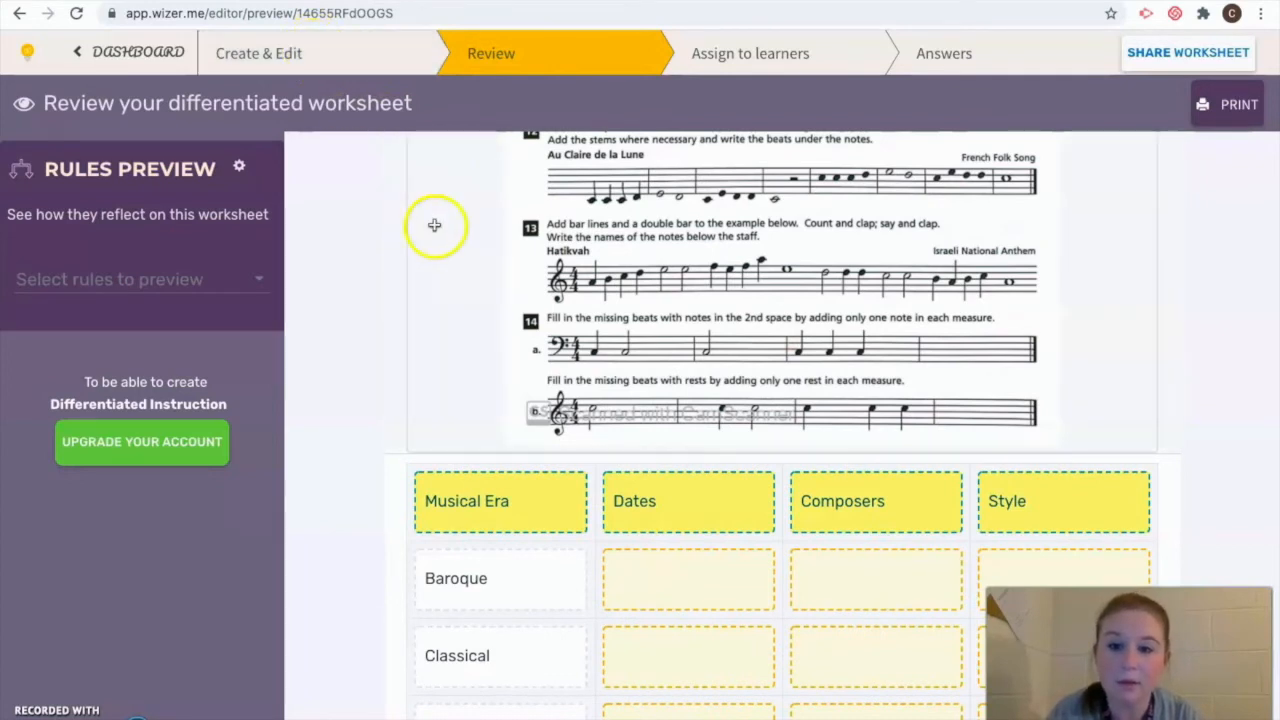
# Fill in the Dates column of the table with 1600-1750 for Baroque and 1750-1825 for Classical
pyautogui.scroll(-2, 434, 223)
pyautogui.click(672, 418)
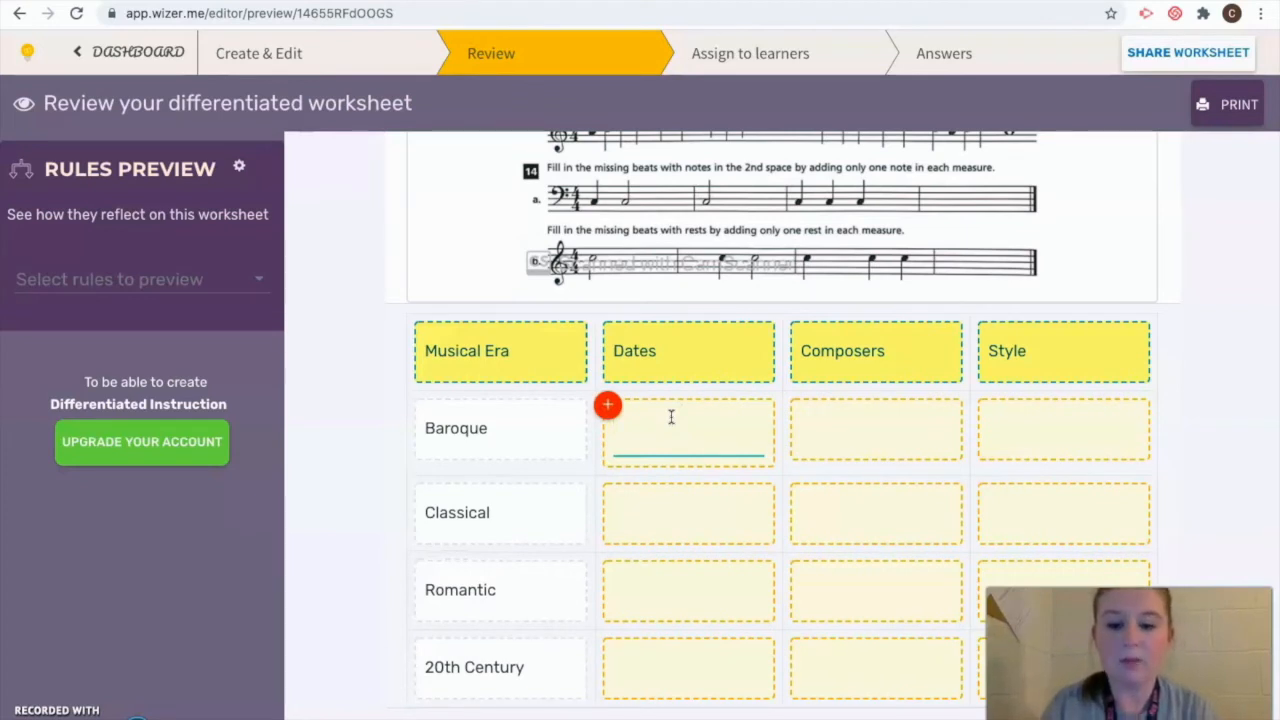
pyautogui.write('1600-17')
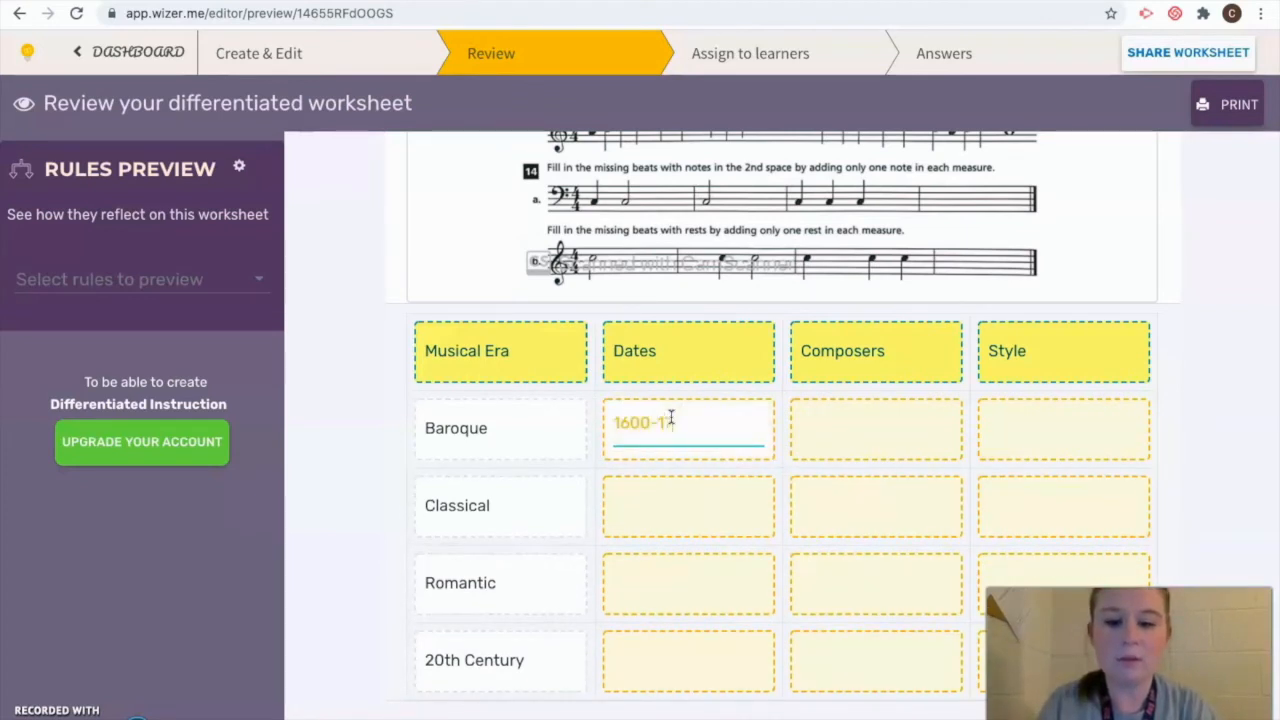
pyautogui.write('50')
pyautogui.click(668, 505)
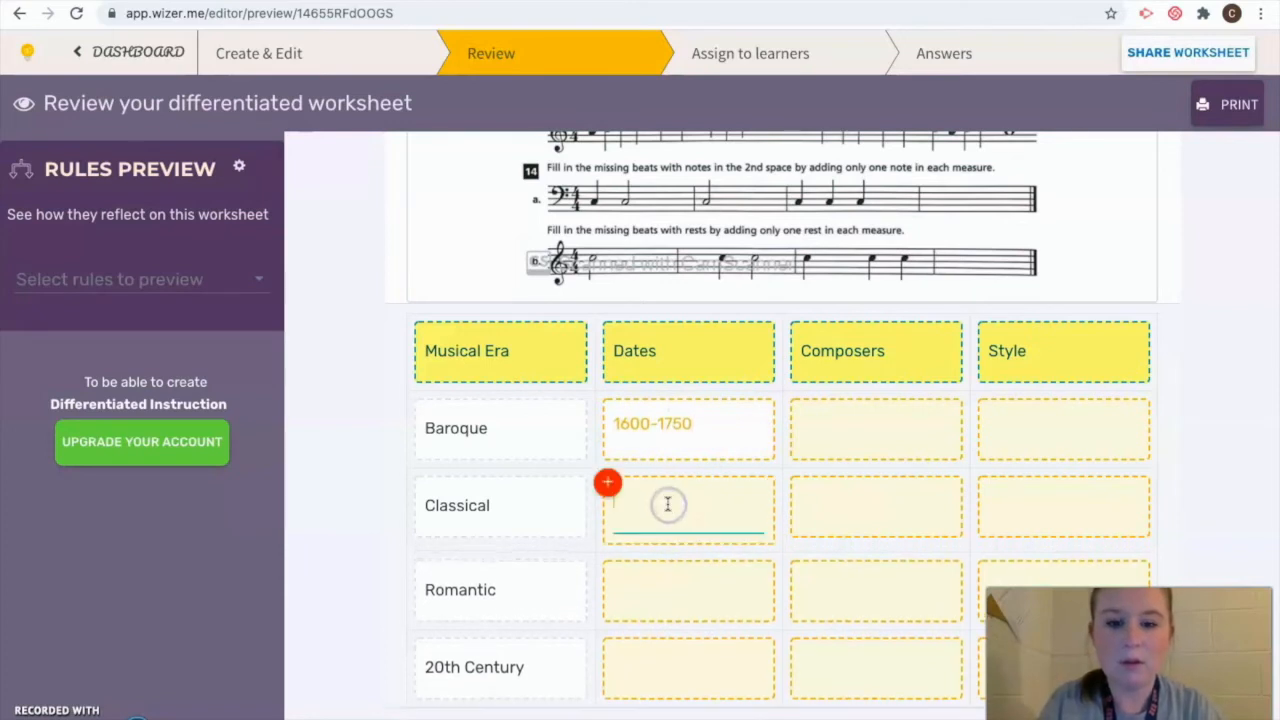
pyautogui.write('1750-')
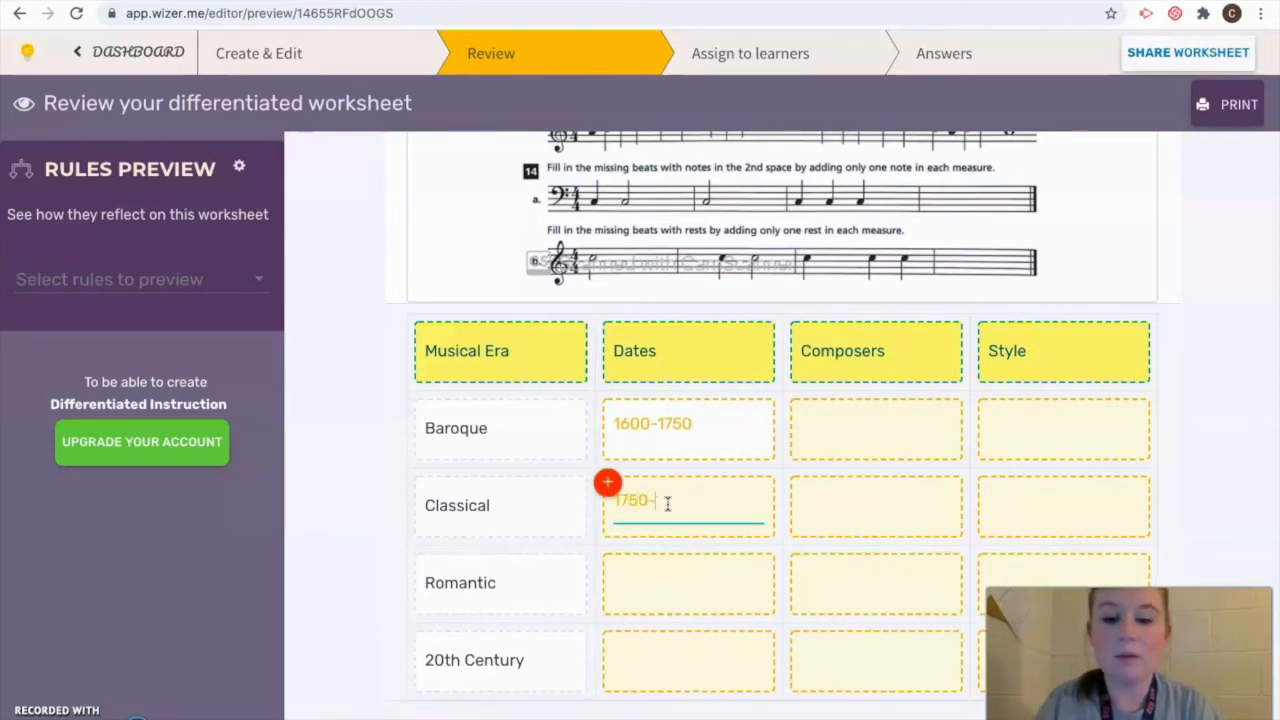
pyautogui.write('1825')
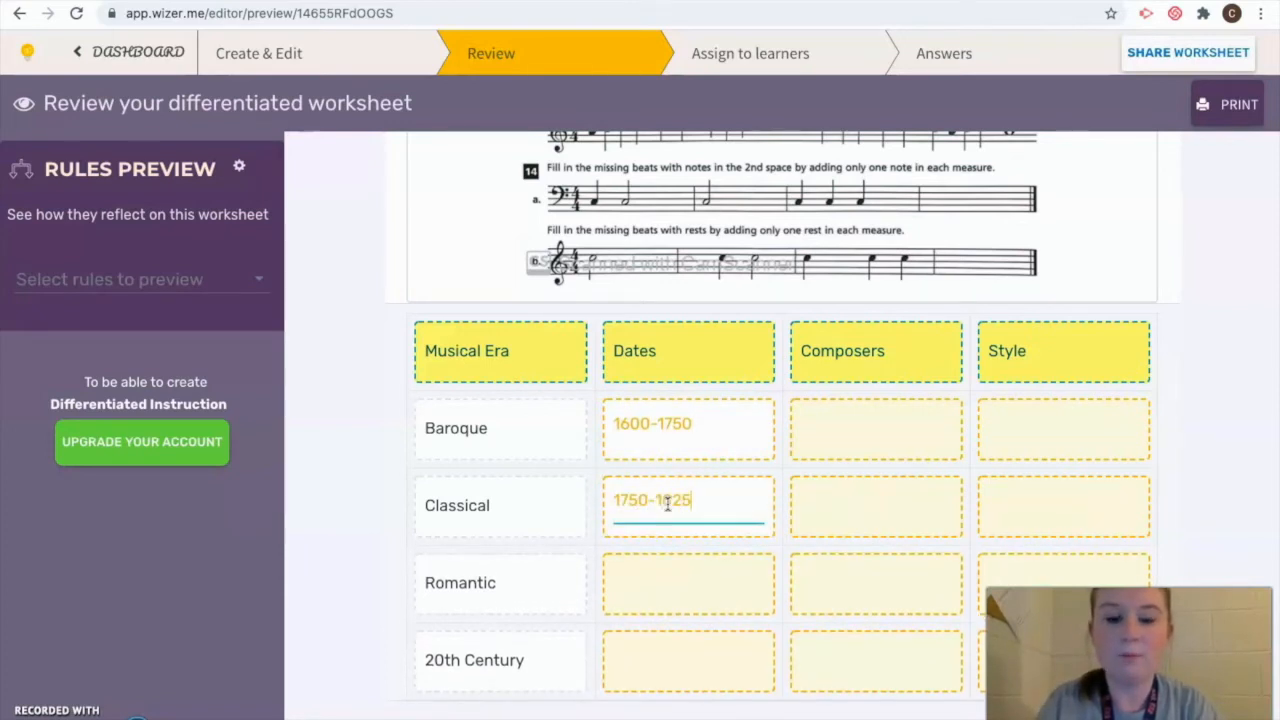
# Enter "Vivaldi, Bach, Handel, etc." as the Baroque composers in the table
pyautogui.click(874, 422)
pyautogui.write('Vival')
pyautogui.click(915, 427)
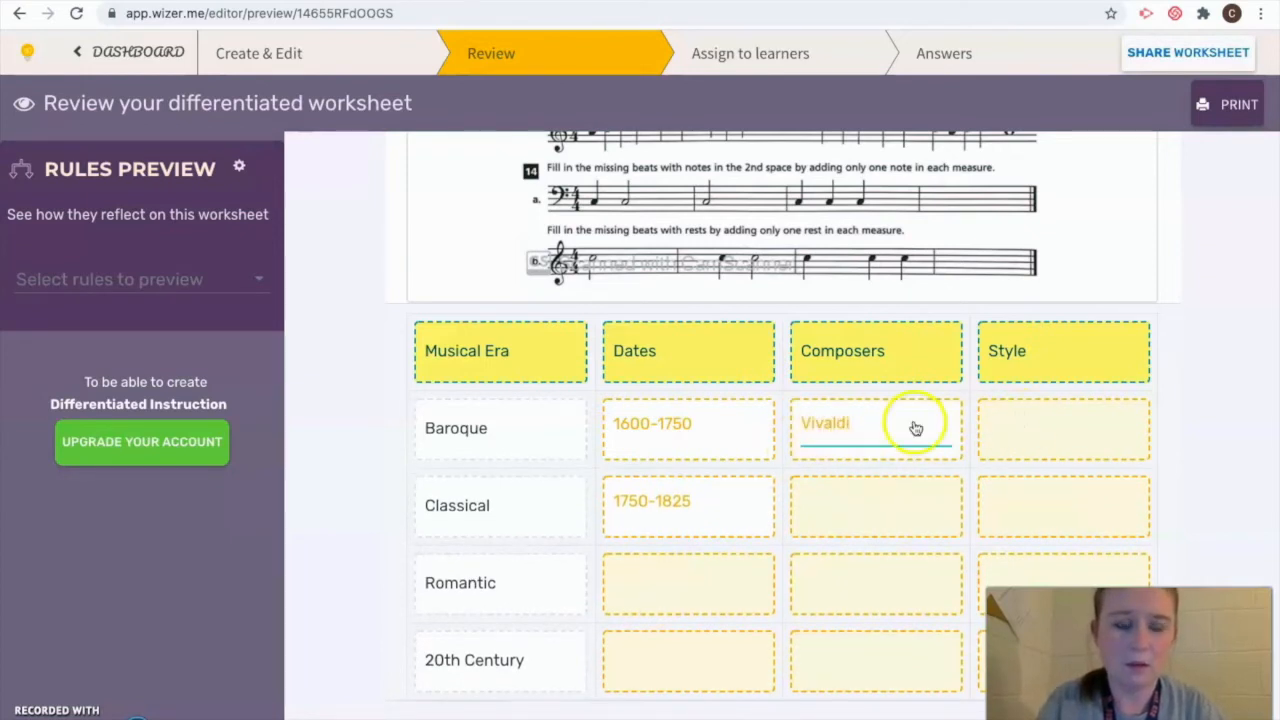
pyautogui.write('di, Bach, HAndel')
pyautogui.press('BackSpace')
pyautogui.press('BackSpace')
pyautogui.press('BackSpace')
pyautogui.write('Handel')
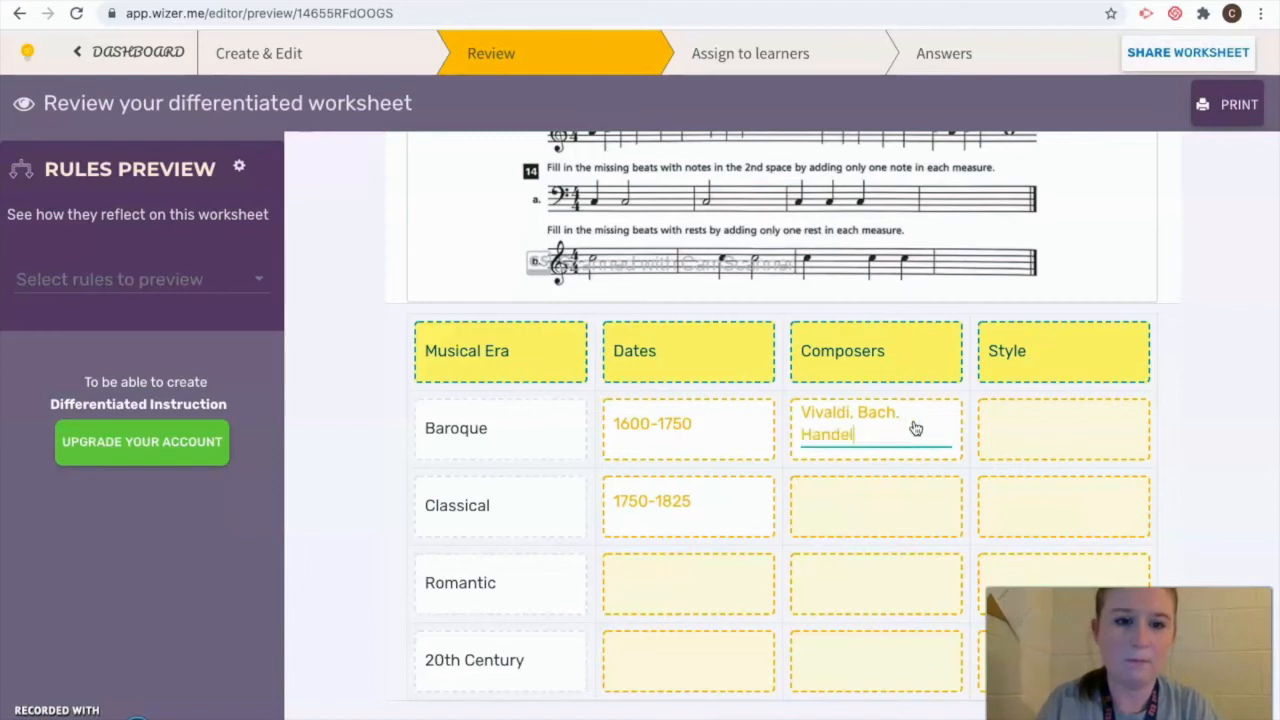
pyautogui.write(', etc.')
# Describe the Baroque style in the table as "Ornate, extravagant."
pyautogui.click(1060, 431)
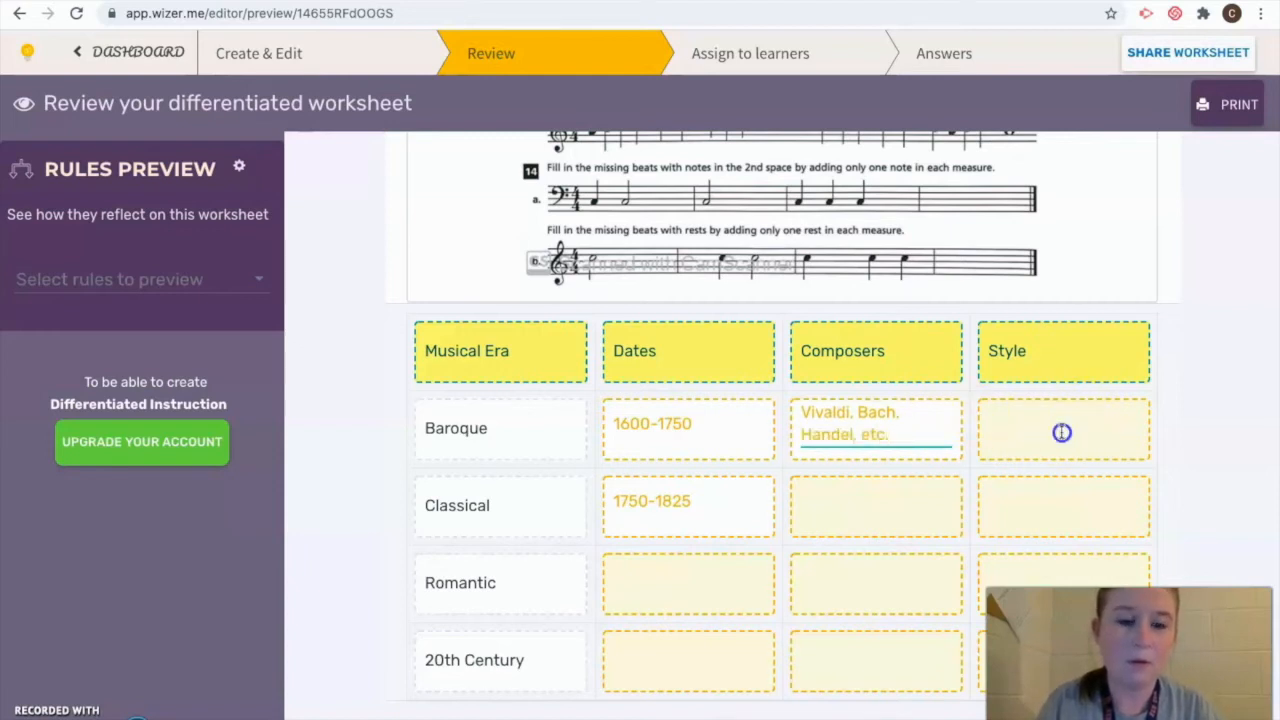
pyautogui.write('Ornat')
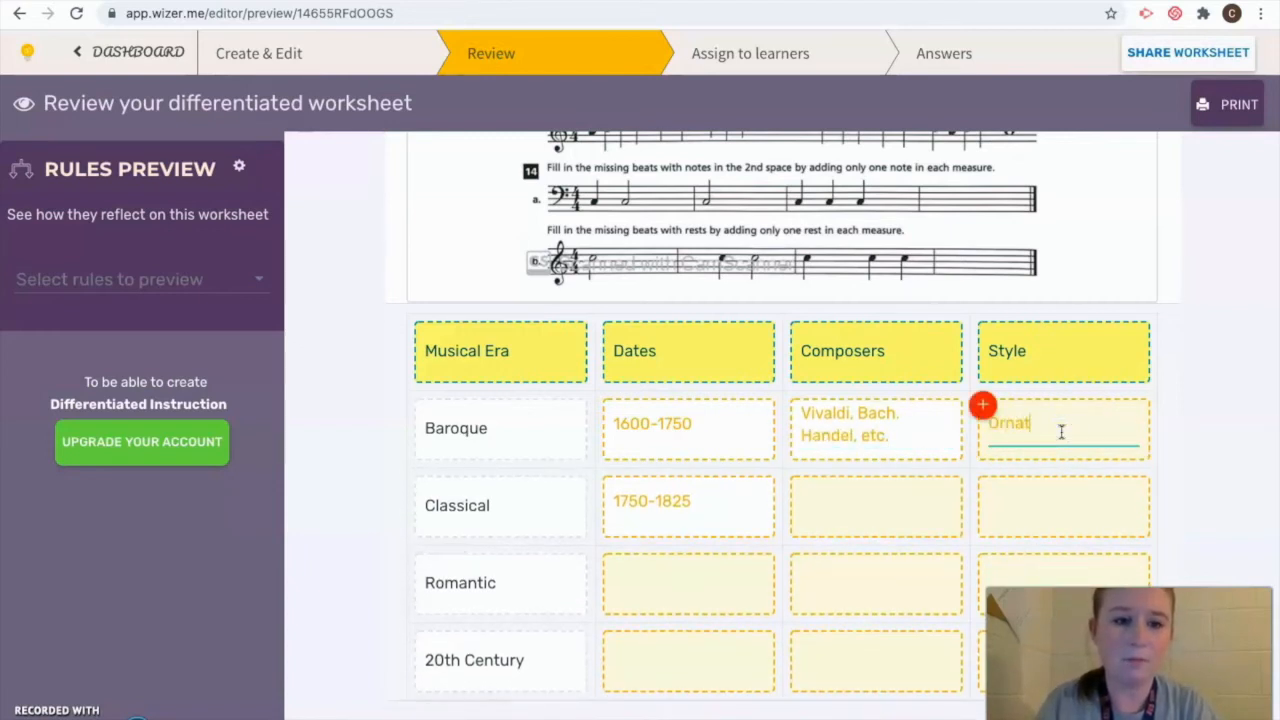
pyautogui.write('e, extravagant.')
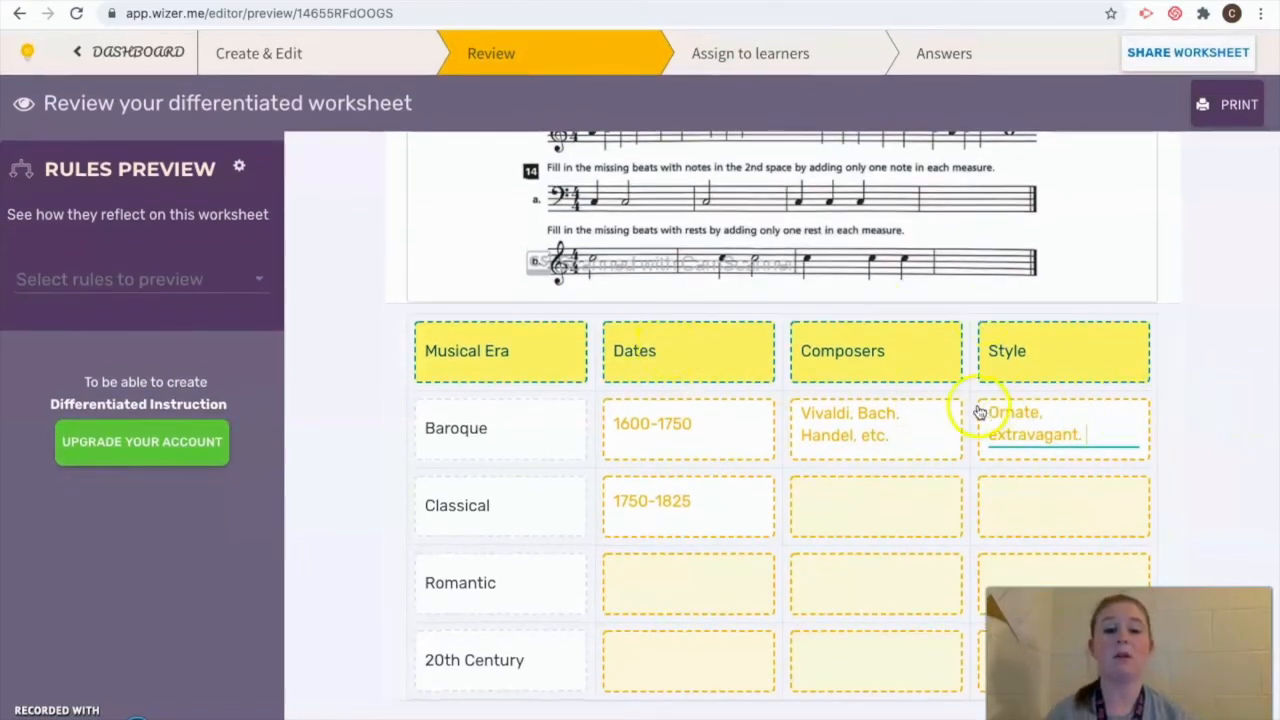
# Open the settings for assigning the worksheet to learners, make it public in the gallery and turn on automatic feedback to students
pyautogui.scroll(-1, 1174, 340)
pyautogui.scroll(15, 1176, 342)
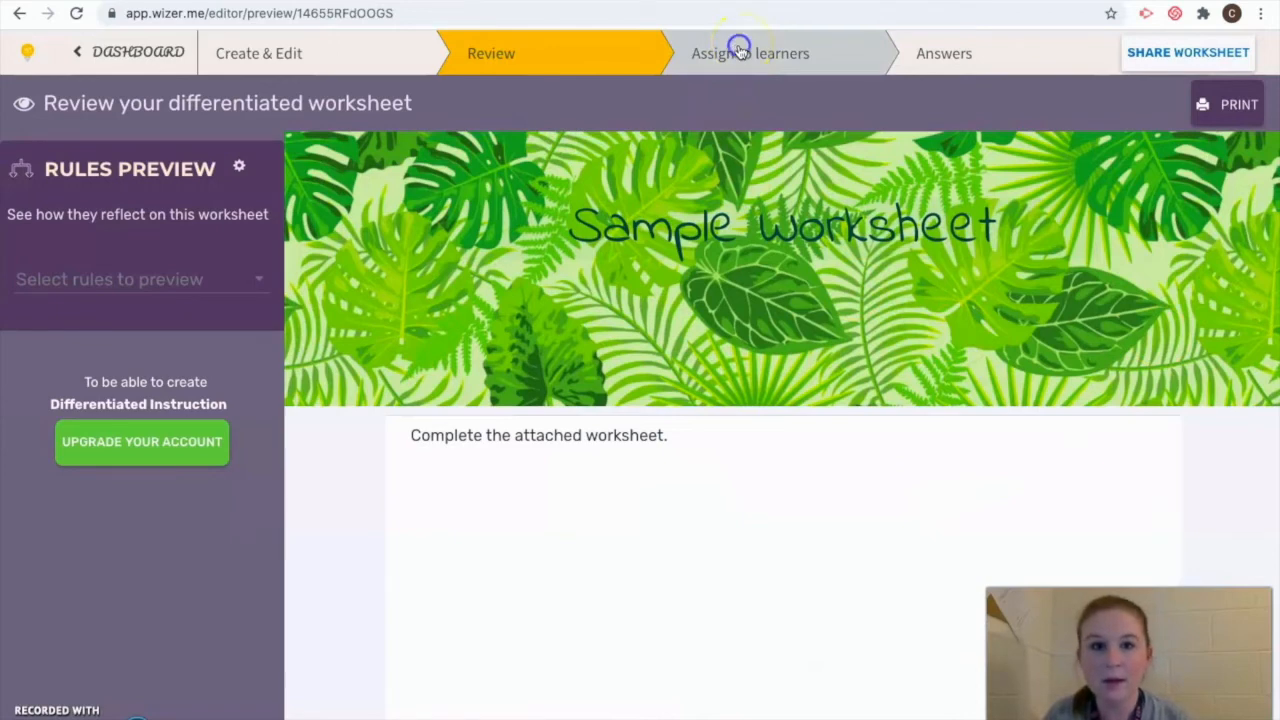
pyautogui.click(740, 52)
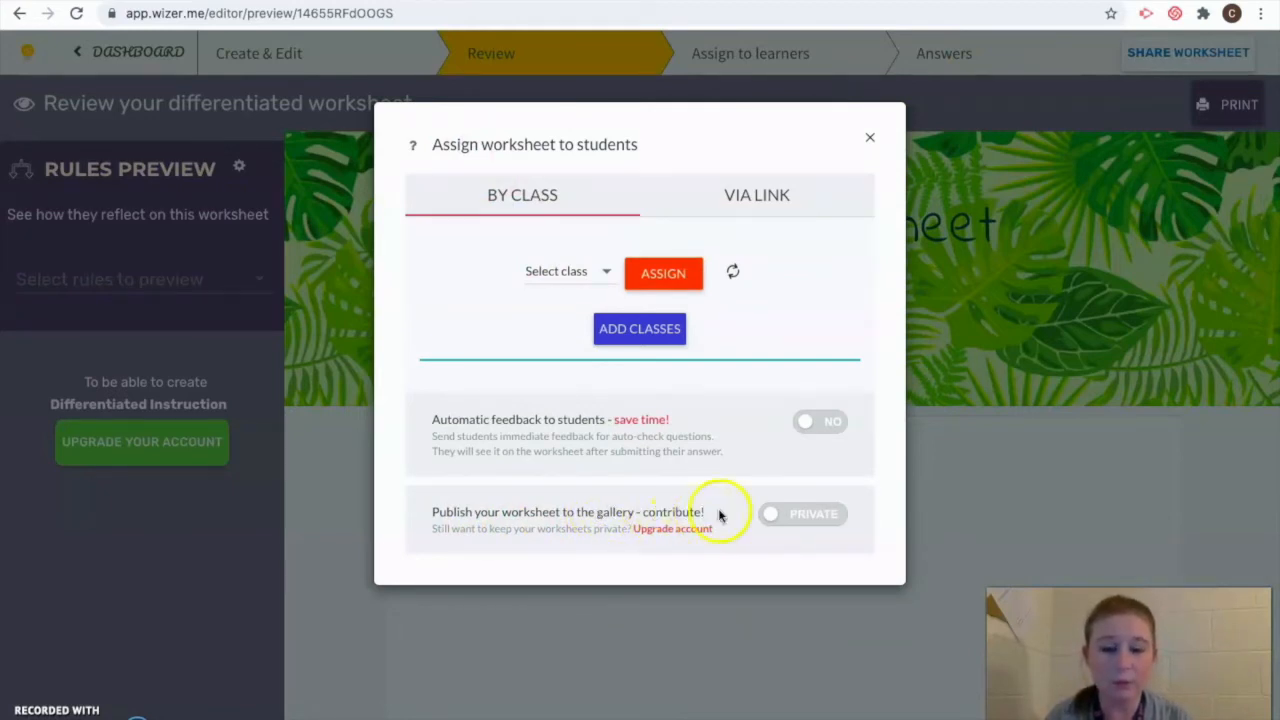
pyautogui.click(830, 518)
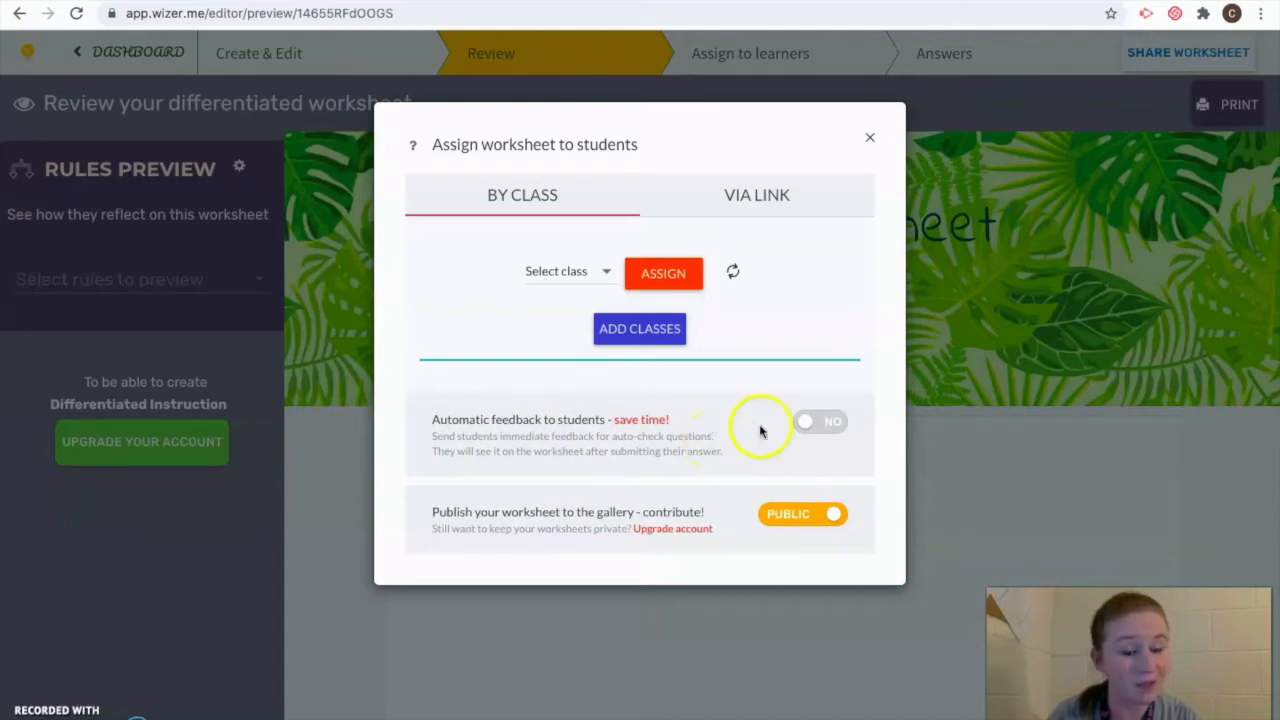
pyautogui.click(831, 423)
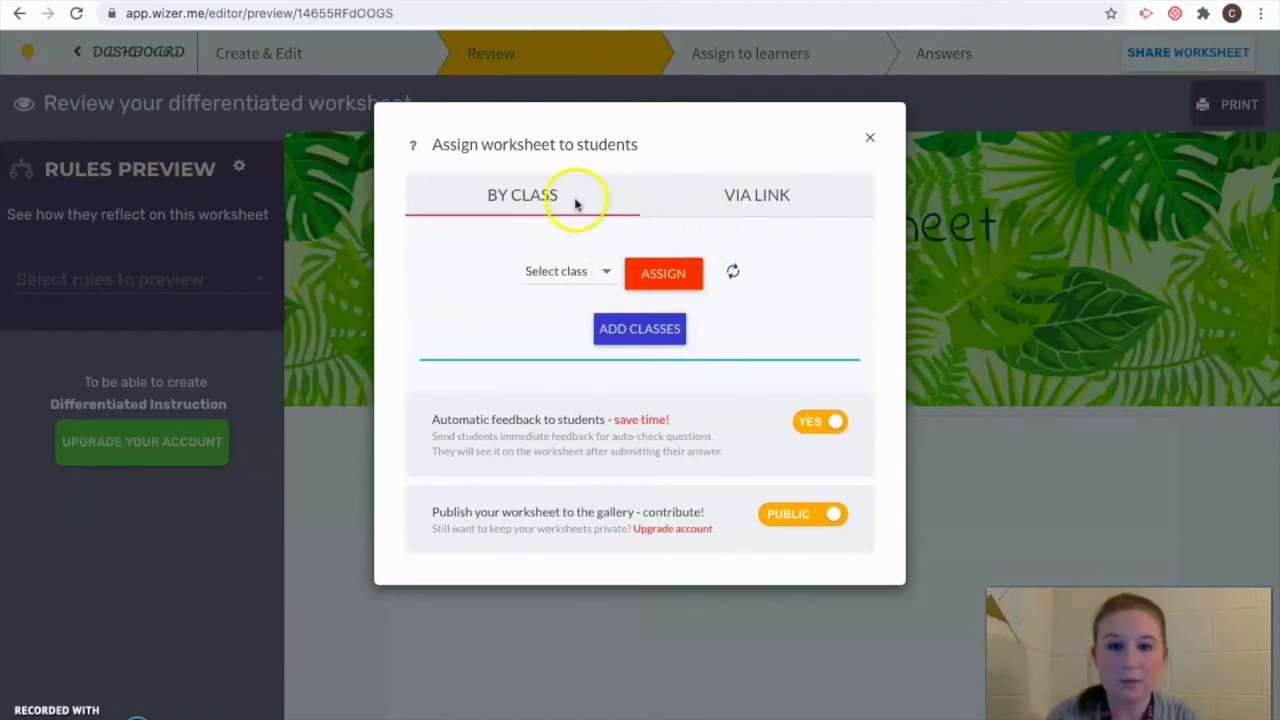
# Create an assignment shared via link and name it "Sample"
pyautogui.click(750, 205)
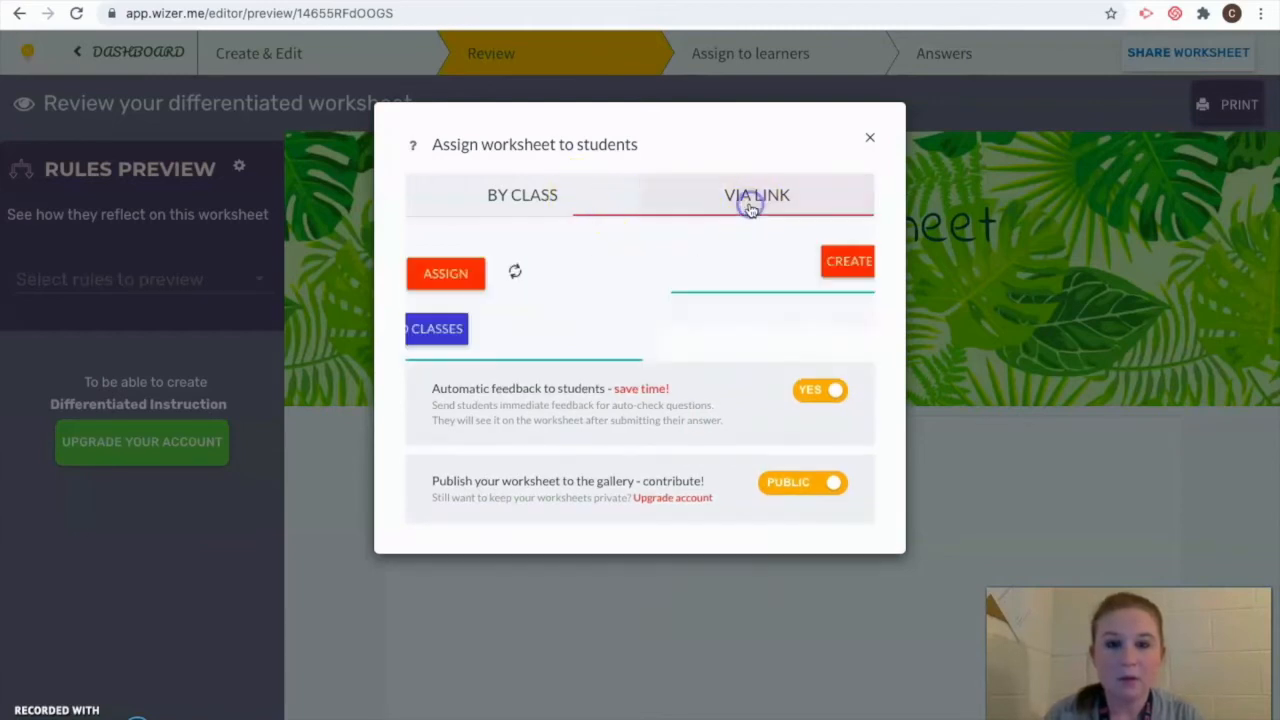
pyautogui.click(623, 258)
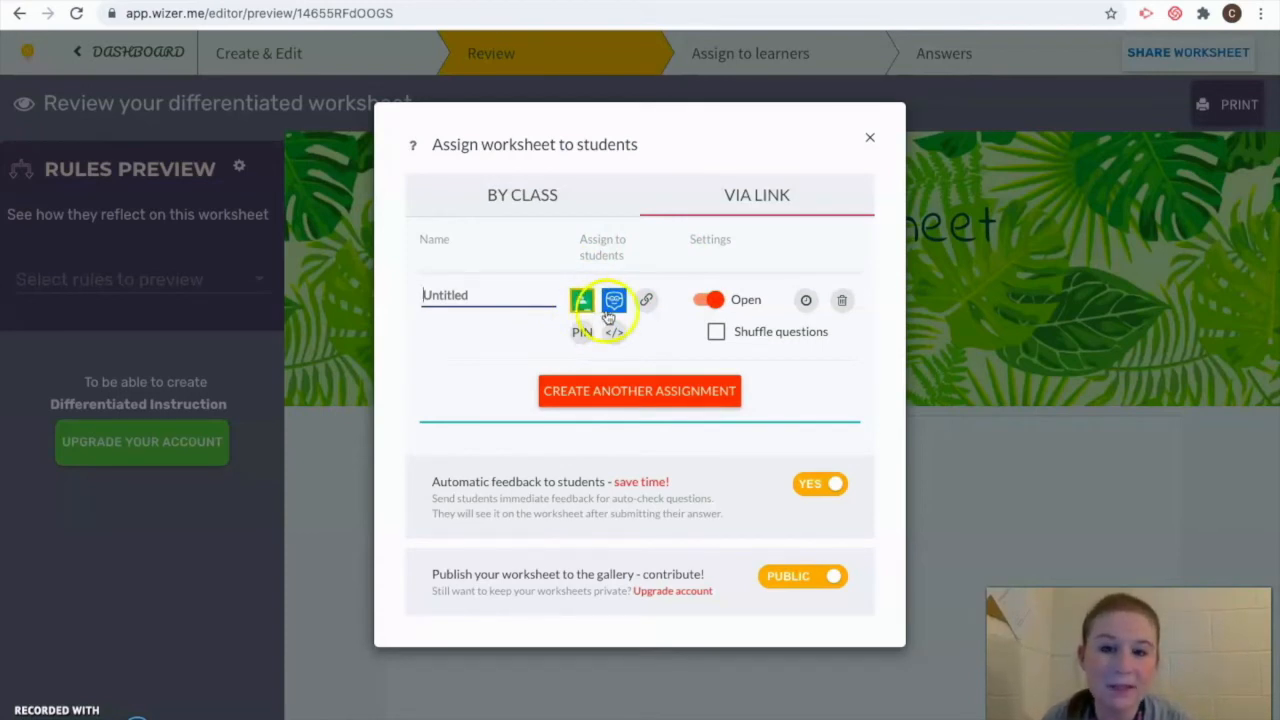
pyautogui.click(650, 302)
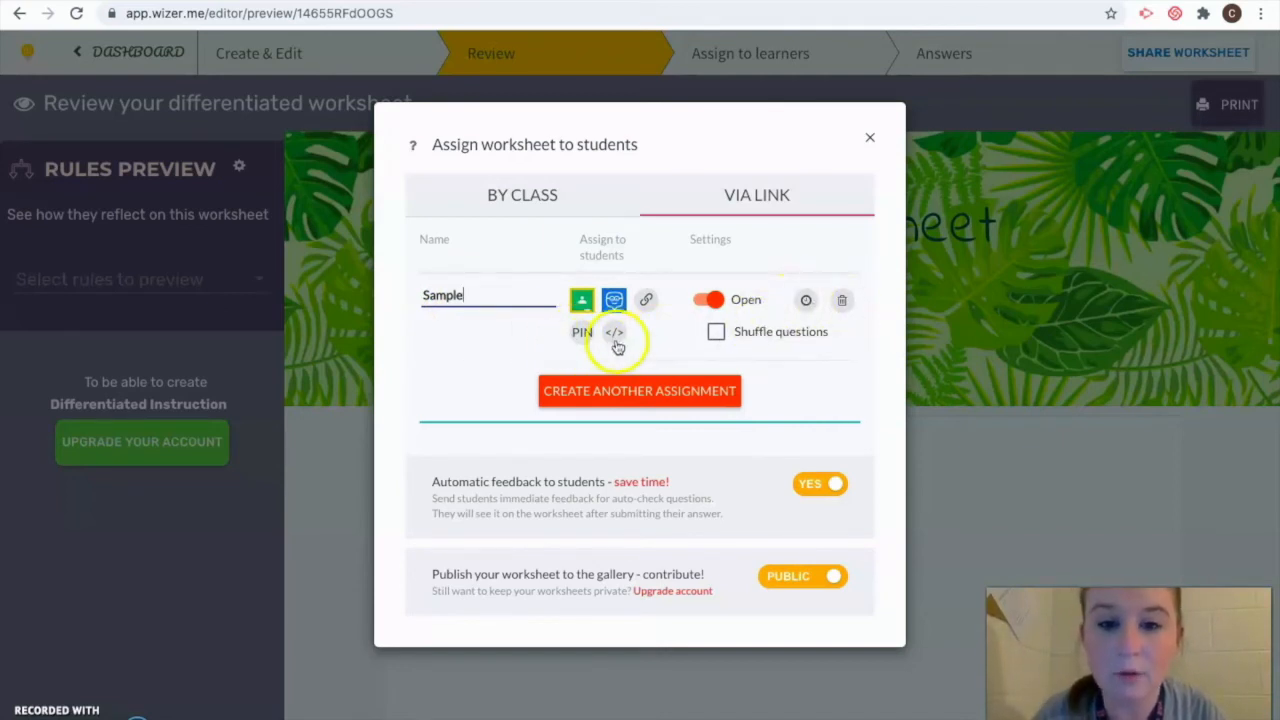
# Display the embed code of the "Sample" assignment and copy it in full
pyautogui.click(613, 336)
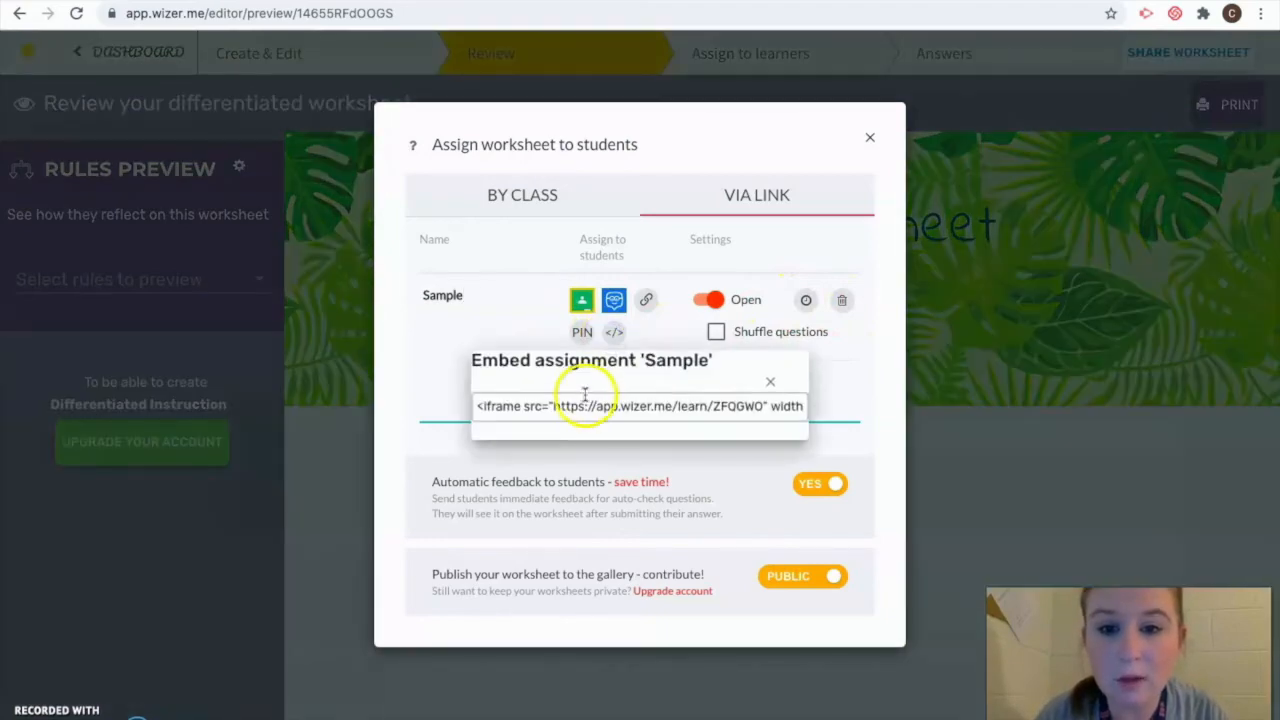
pyautogui.click(585, 405)
pyautogui.rightClick(585, 405)
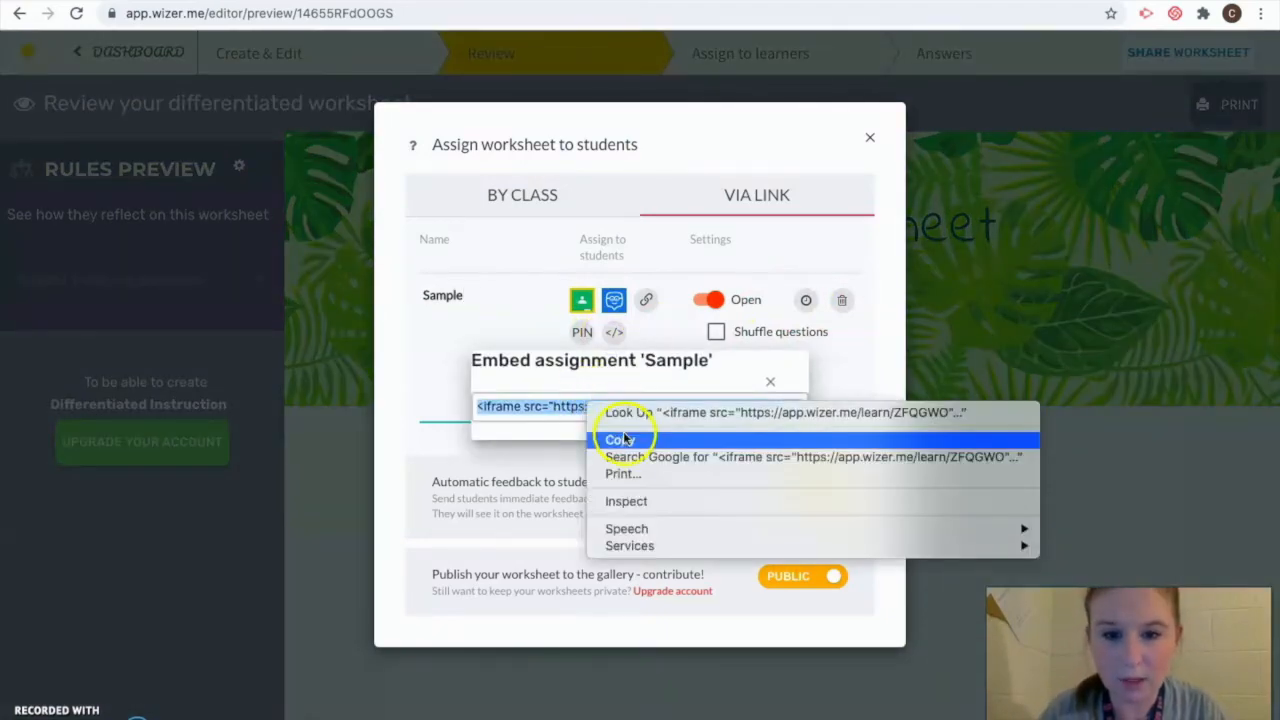
pyautogui.click(600, 439)
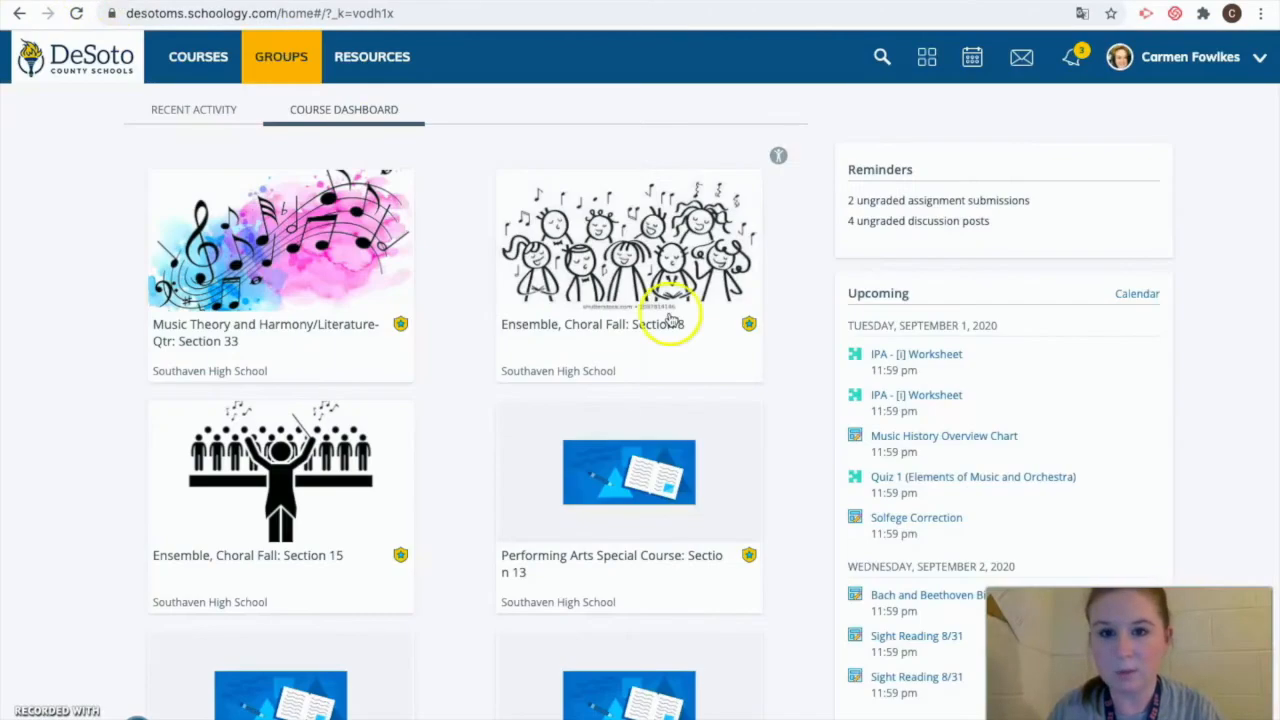
# Open the course "Practice Course: Section 1" from the course dashboard
pyautogui.scroll(-10, 671, 314)
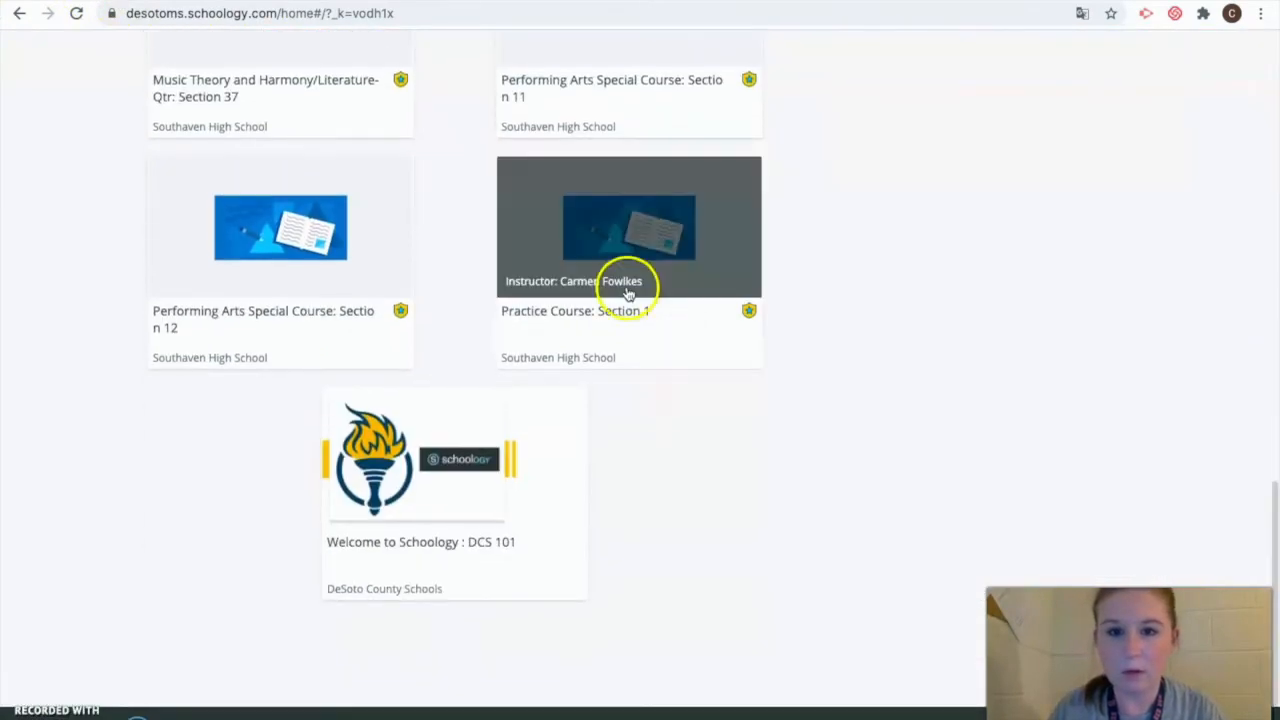
pyautogui.click(628, 312)
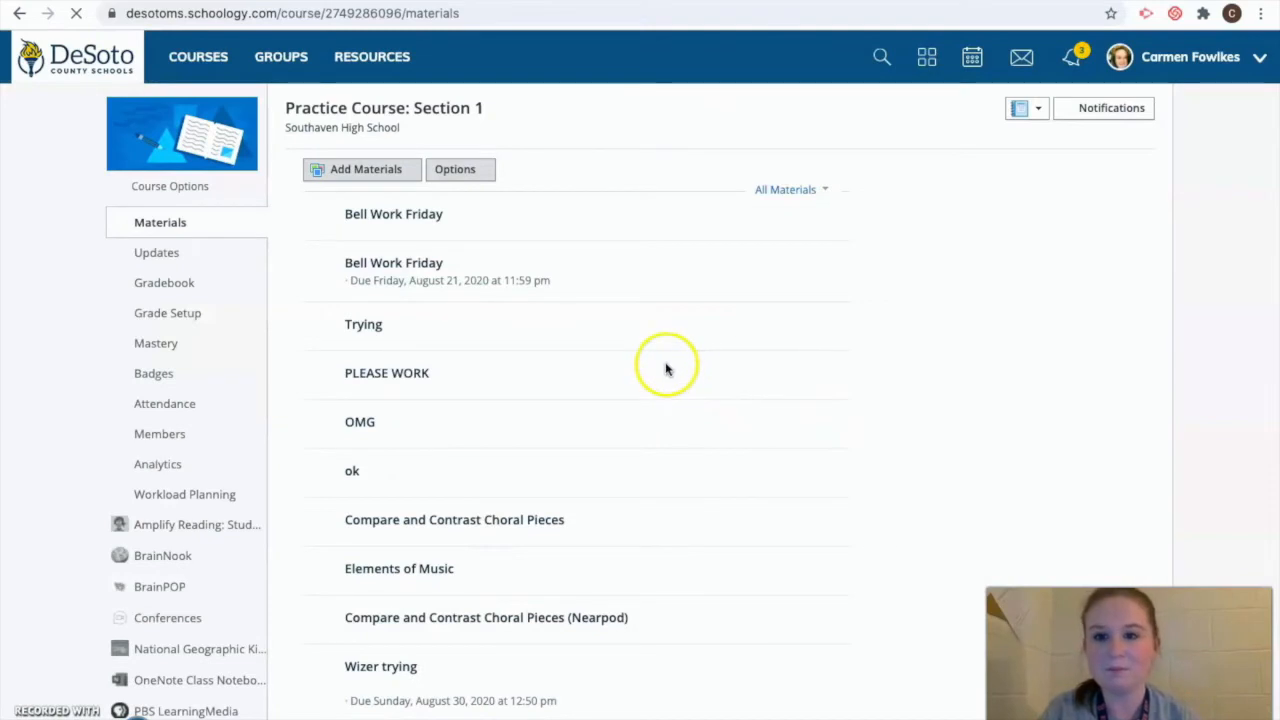
pyautogui.scroll(-2, 666, 367)
pyautogui.scroll(2, 666, 369)
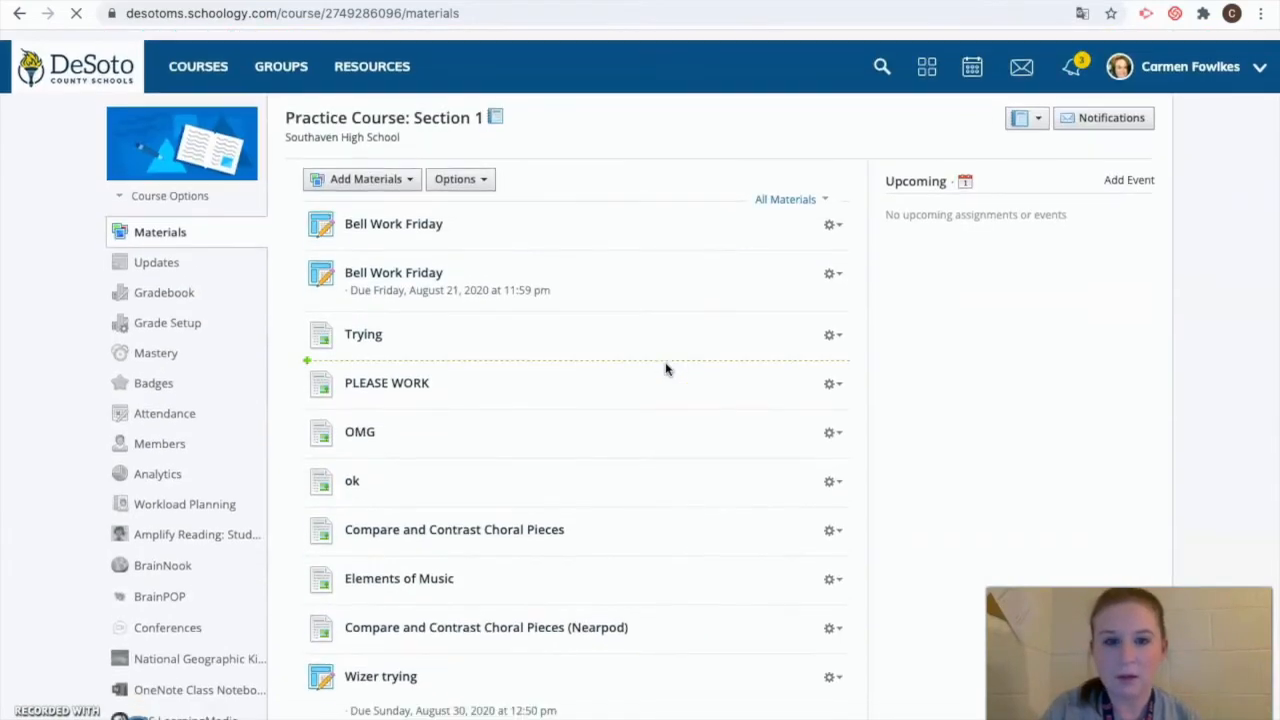
# Start a new assignment in the course's materials and name it "Sample Worksheet Tutorial"
pyautogui.click(408, 172)
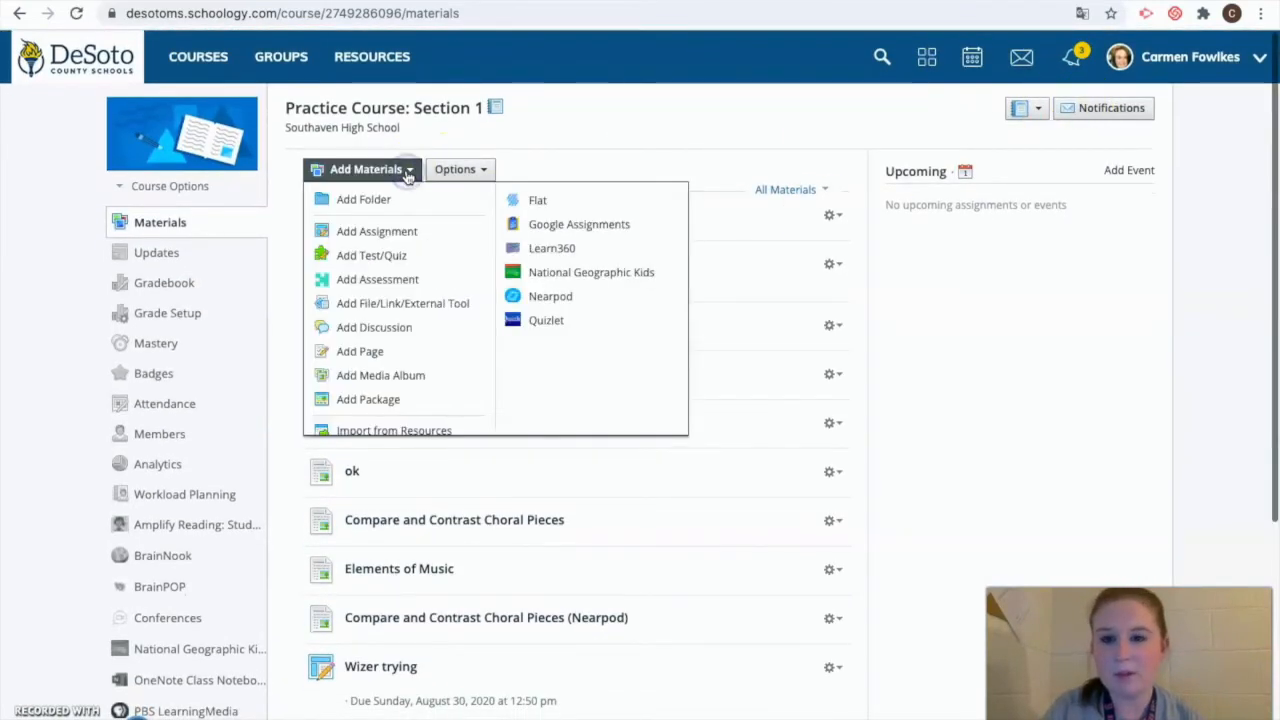
pyautogui.click(355, 240)
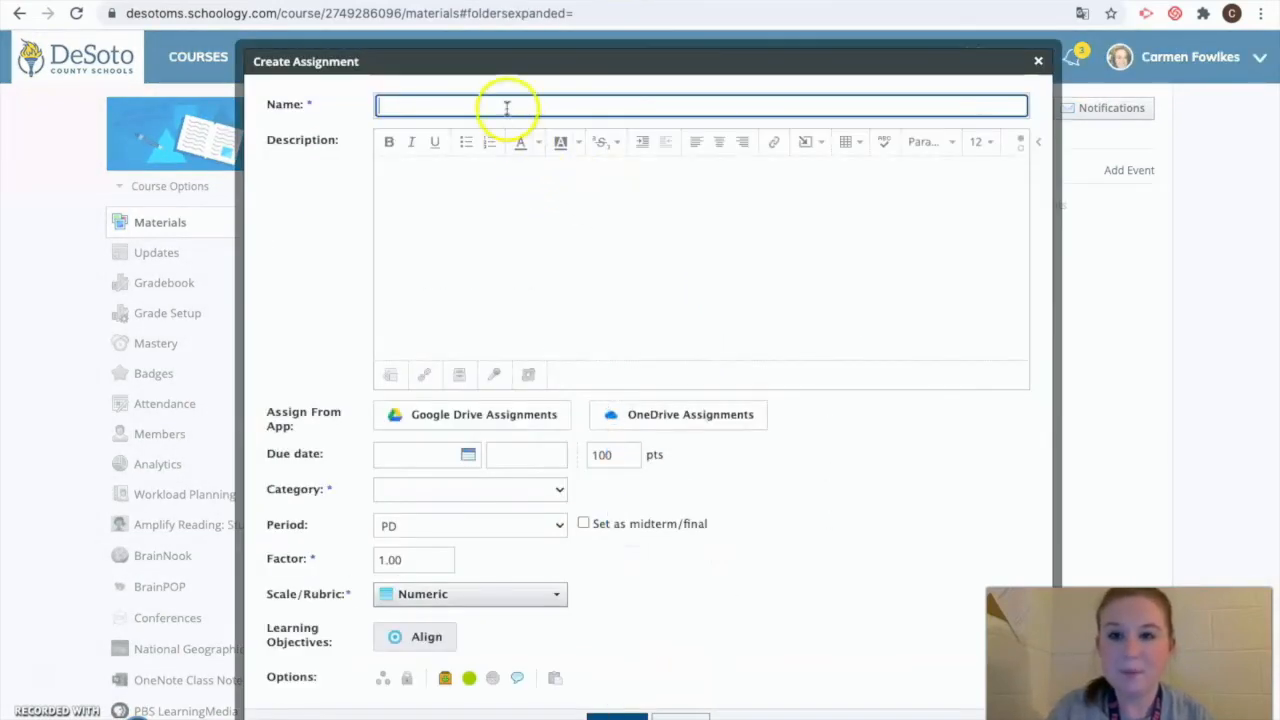
pyautogui.write('Sample Works')
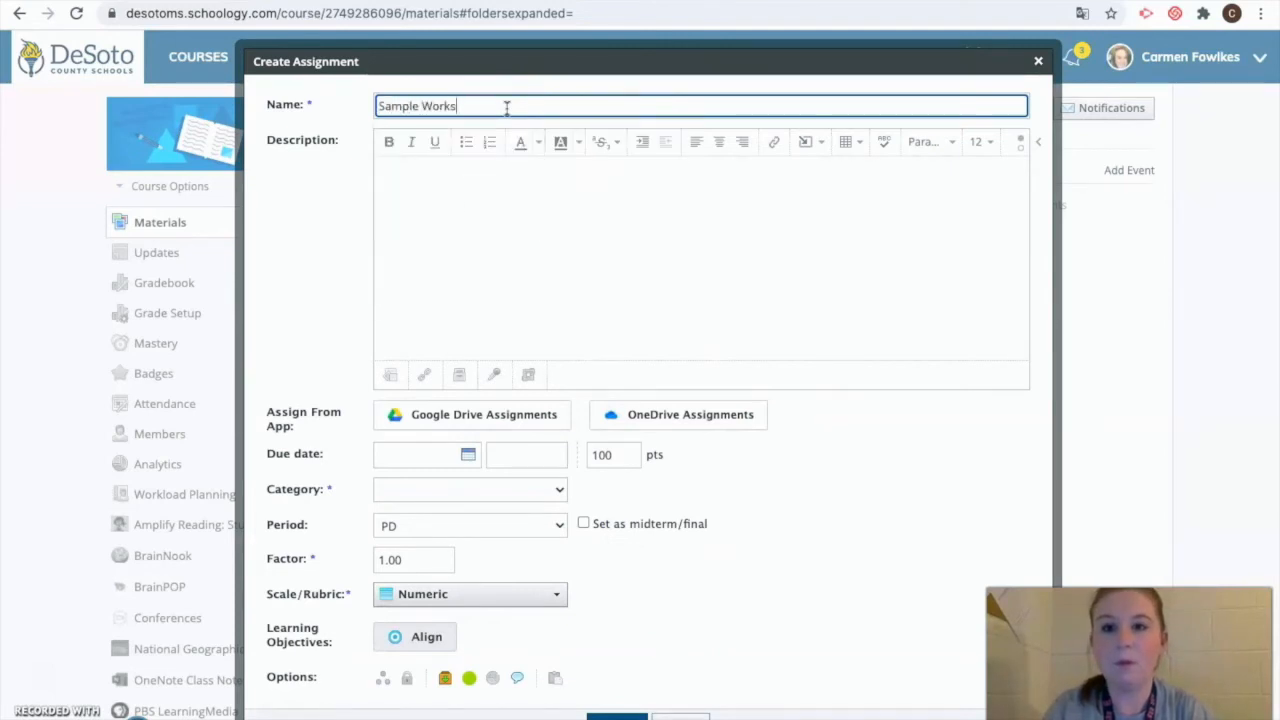
pyautogui.write('heet Tutorial')
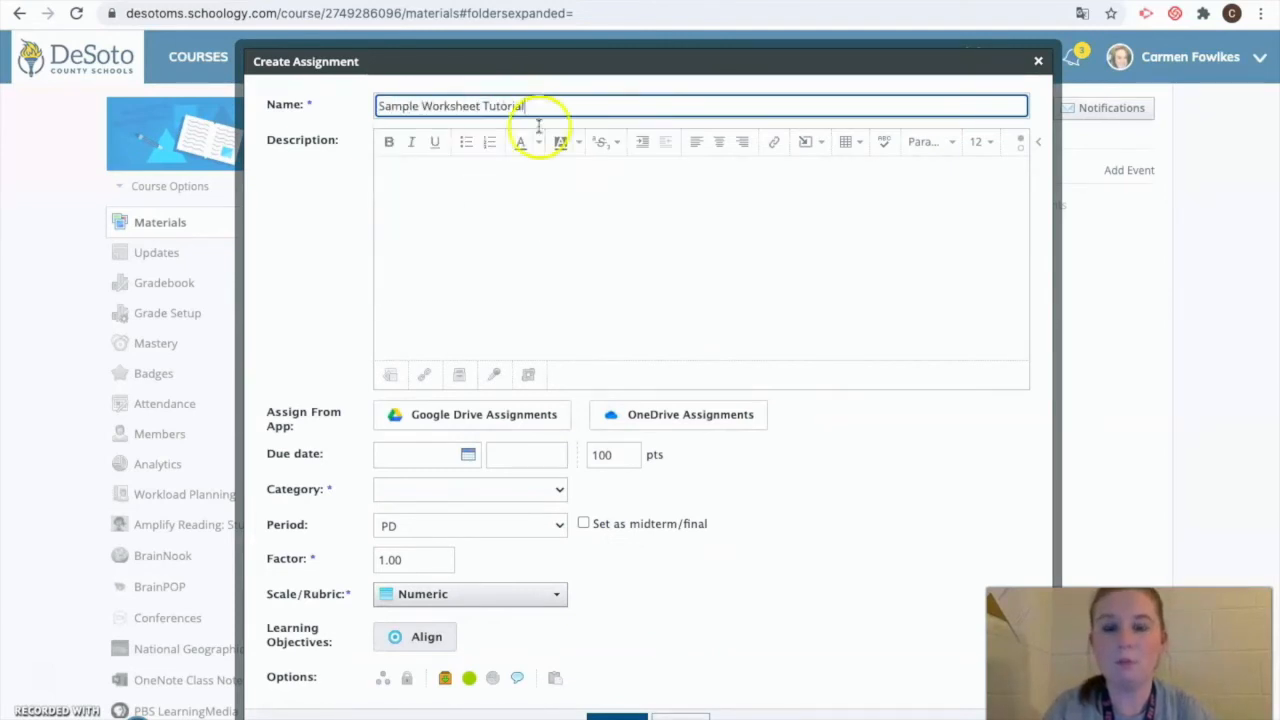
pyautogui.click(586, 174)
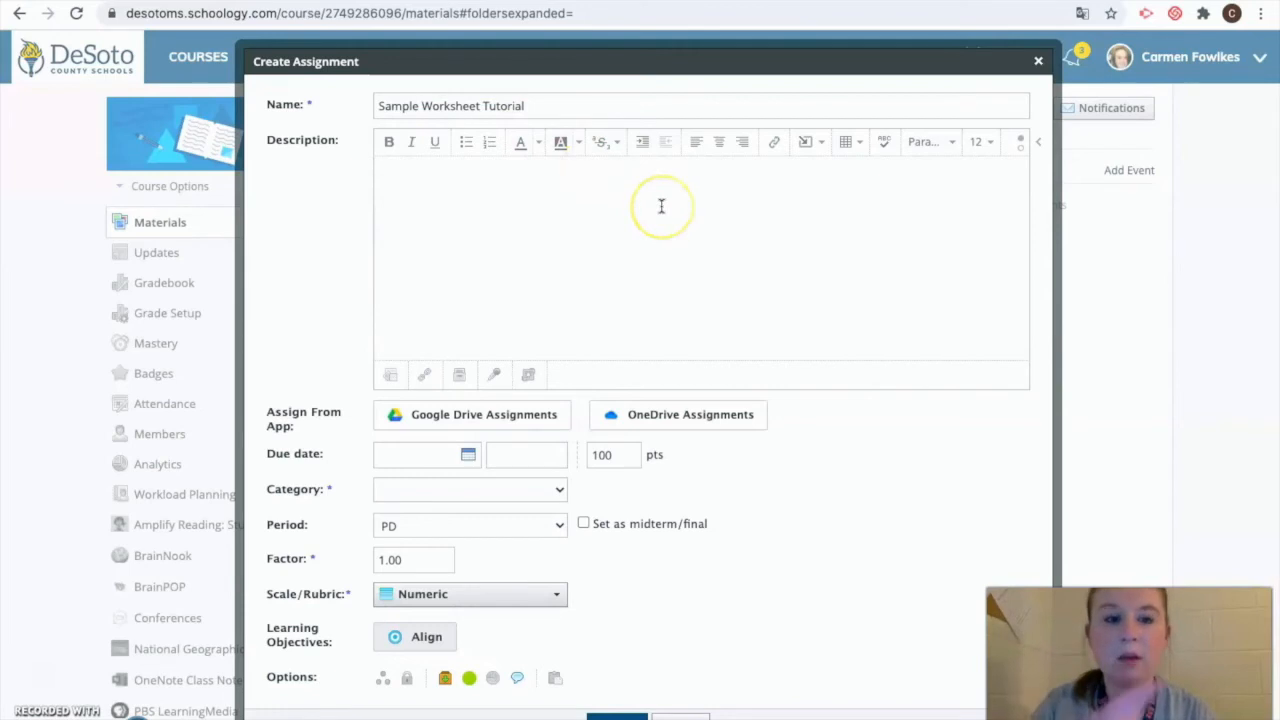
# Try collapsing and expanding the description editor and switching it between visual and HTML mode
pyautogui.click(1042, 146)
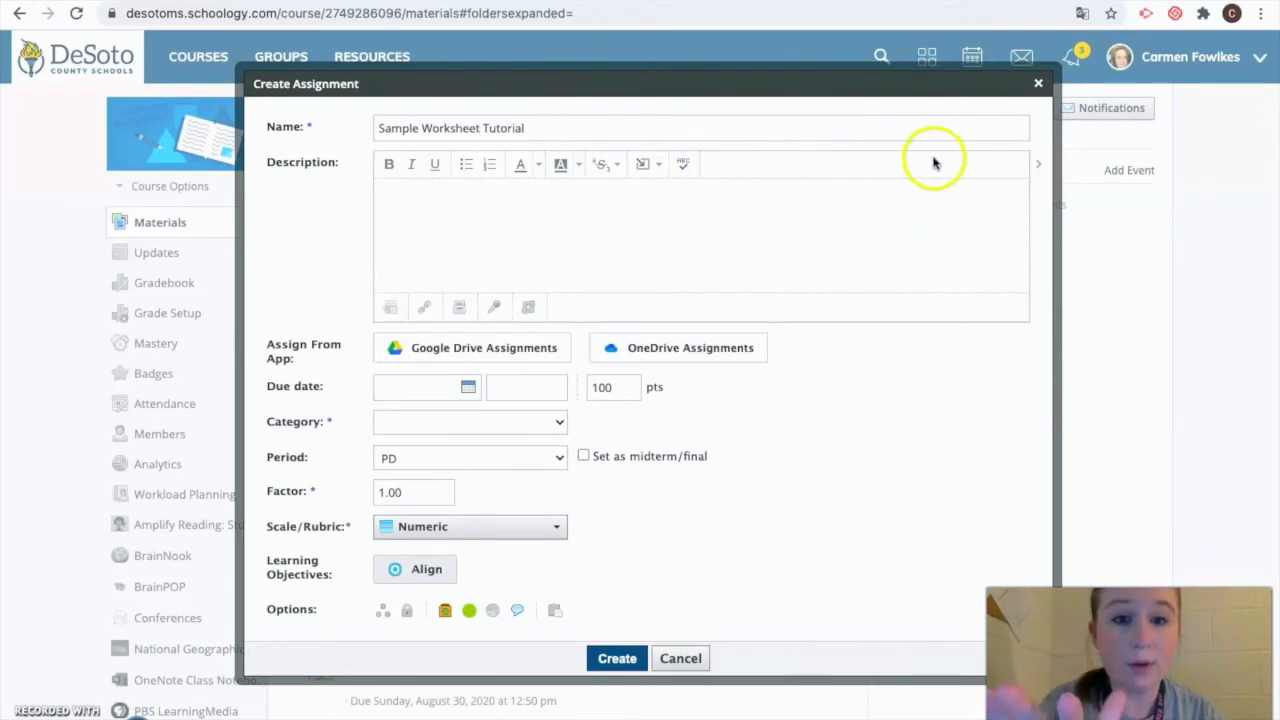
pyautogui.click(1040, 168)
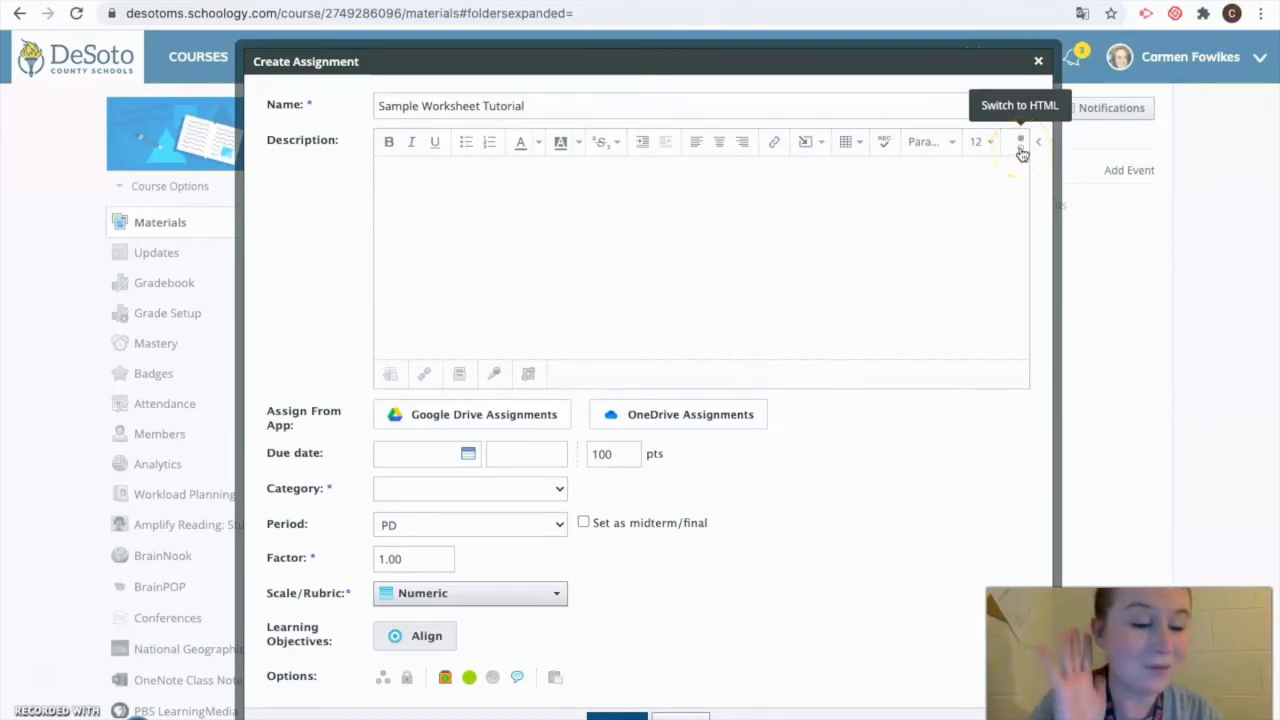
pyautogui.click(1021, 148)
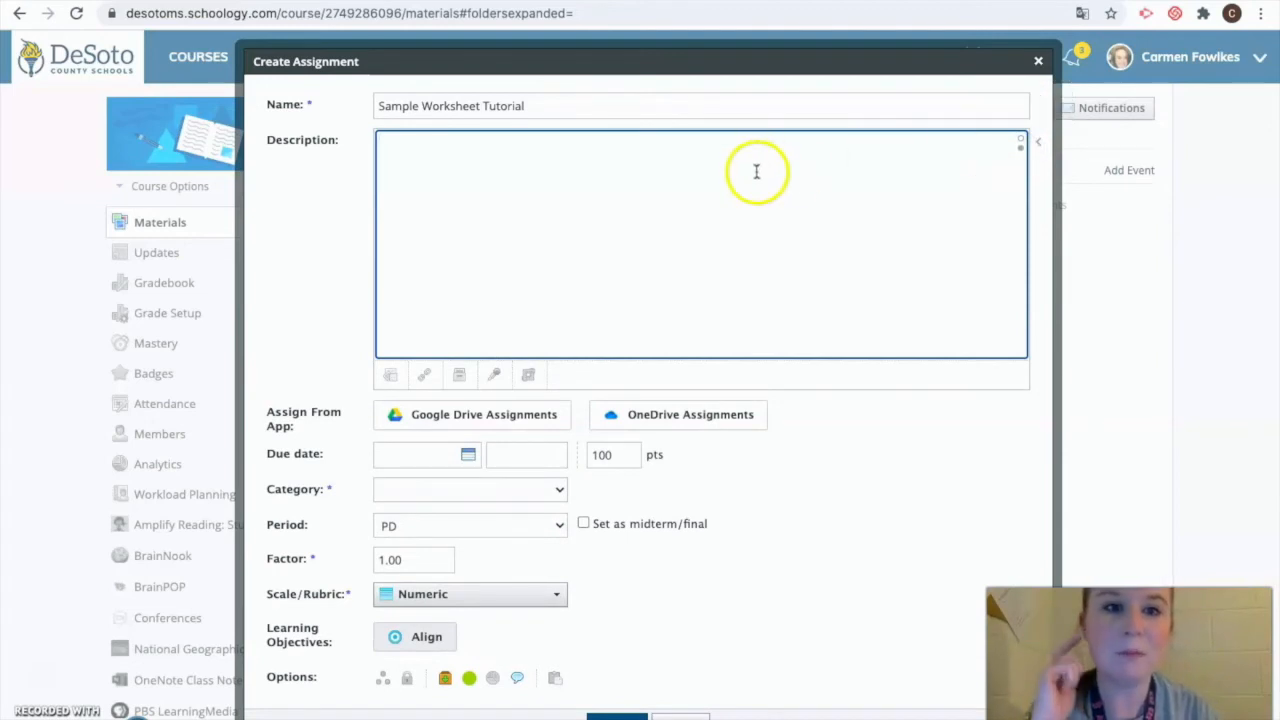
pyautogui.click(1022, 141)
pyautogui.click(1022, 148)
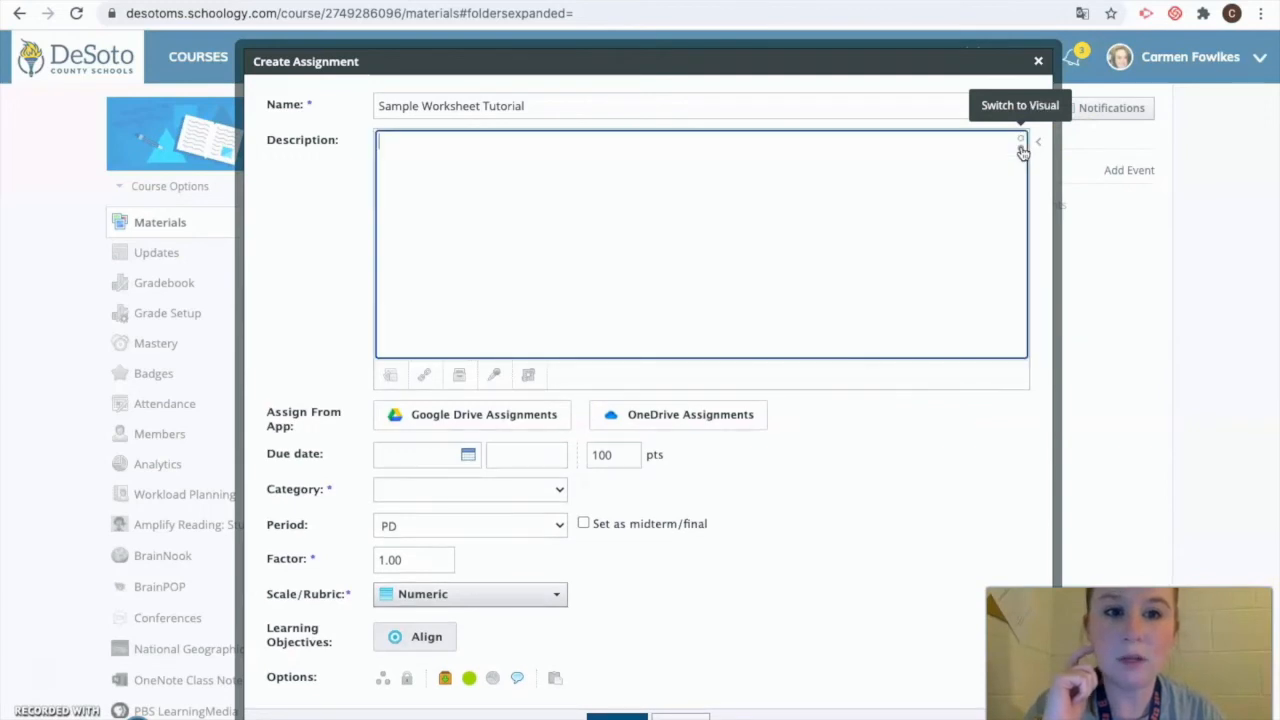
# Write "Complete the Wizer worksheet or else" in the description, paste the Wizer embed code below it in HTML mode, and return to visual mode
pyautogui.click(1024, 143)
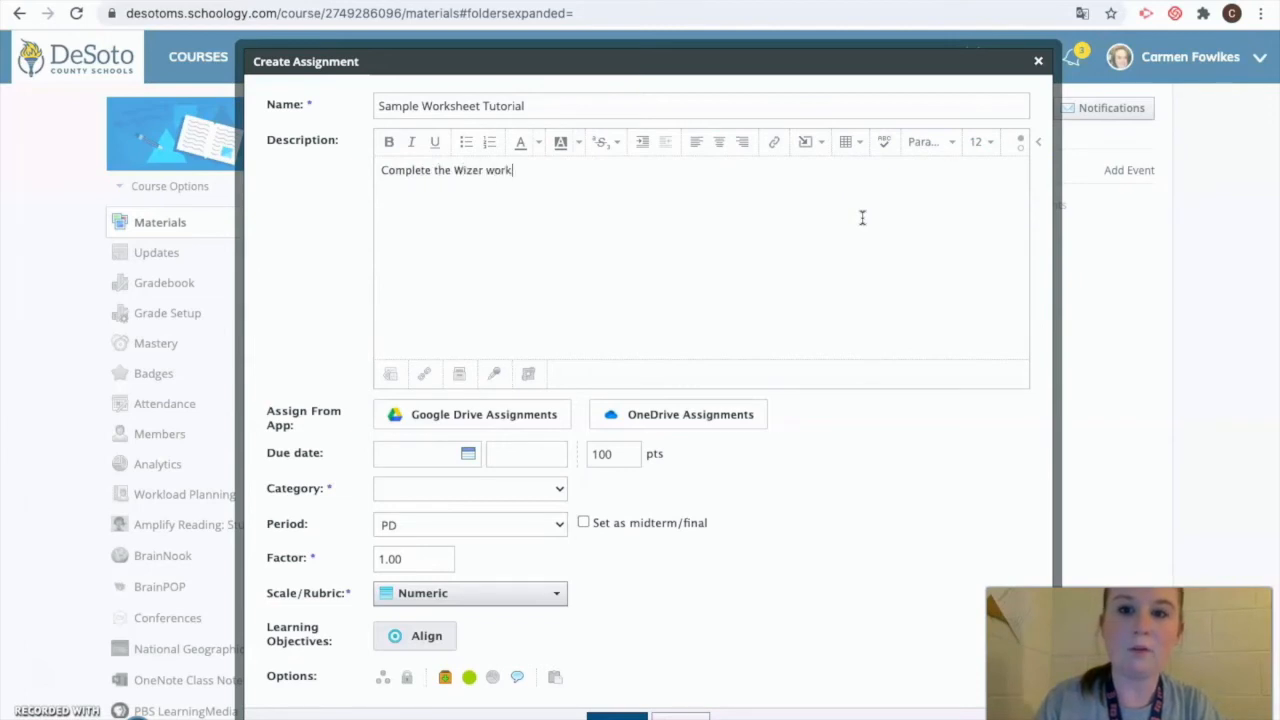
pyautogui.click(1022, 148)
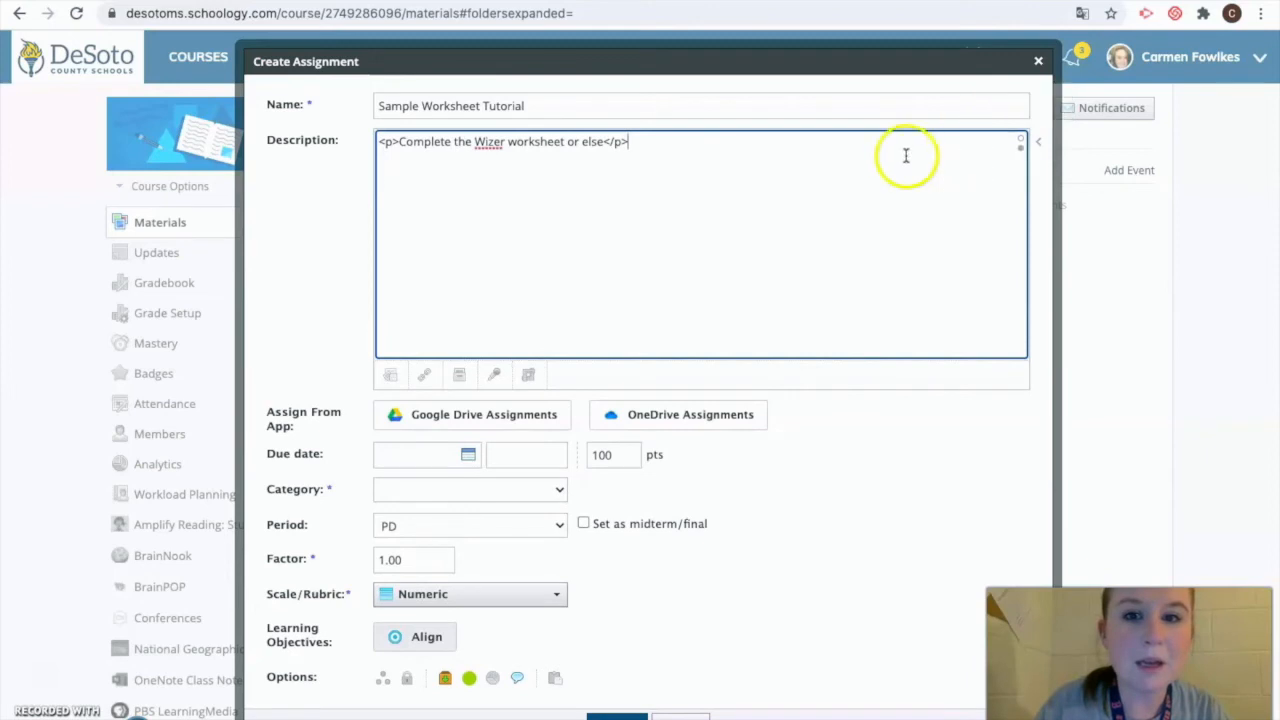
pyautogui.rightClick(462, 188)
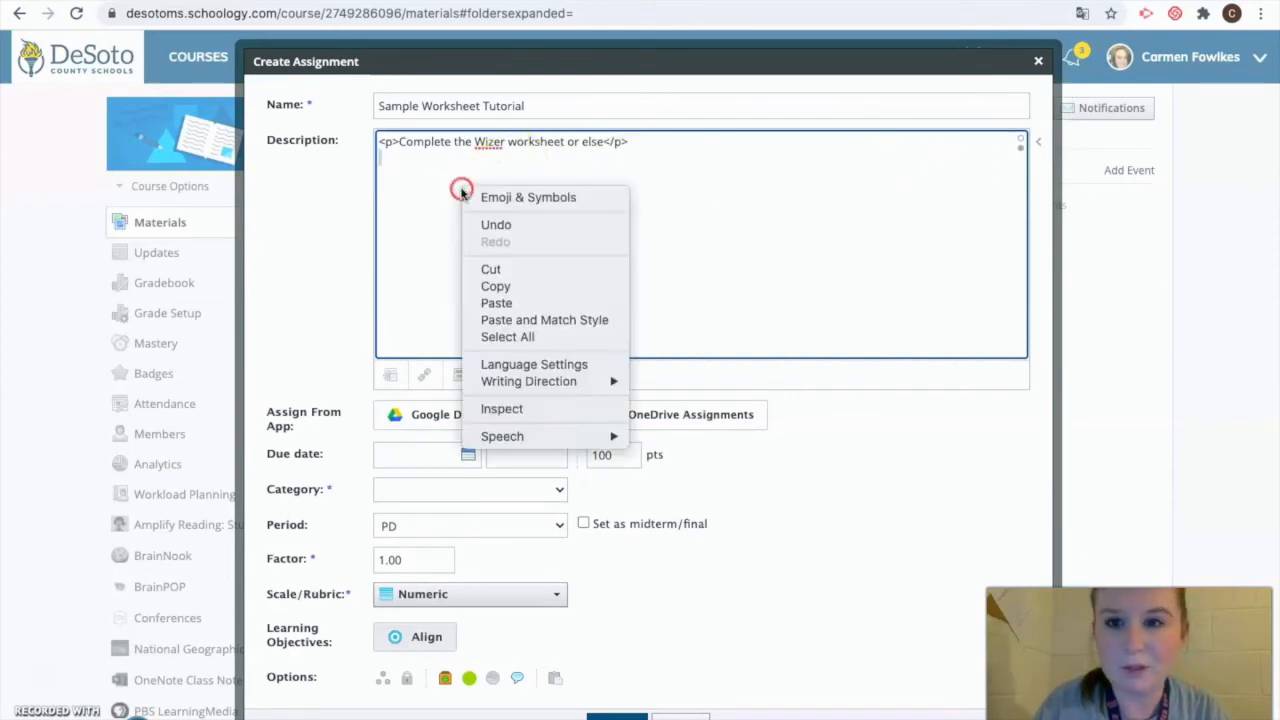
pyautogui.click(416, 190)
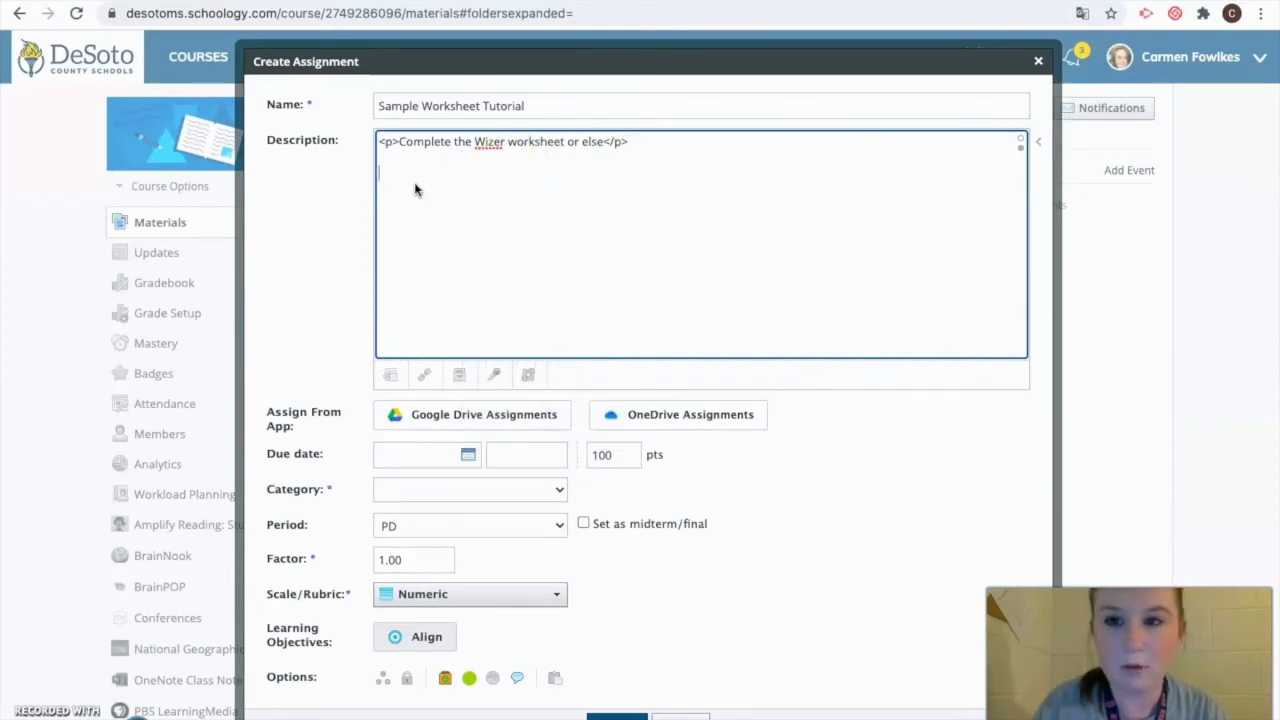
pyautogui.rightClick(416, 189)
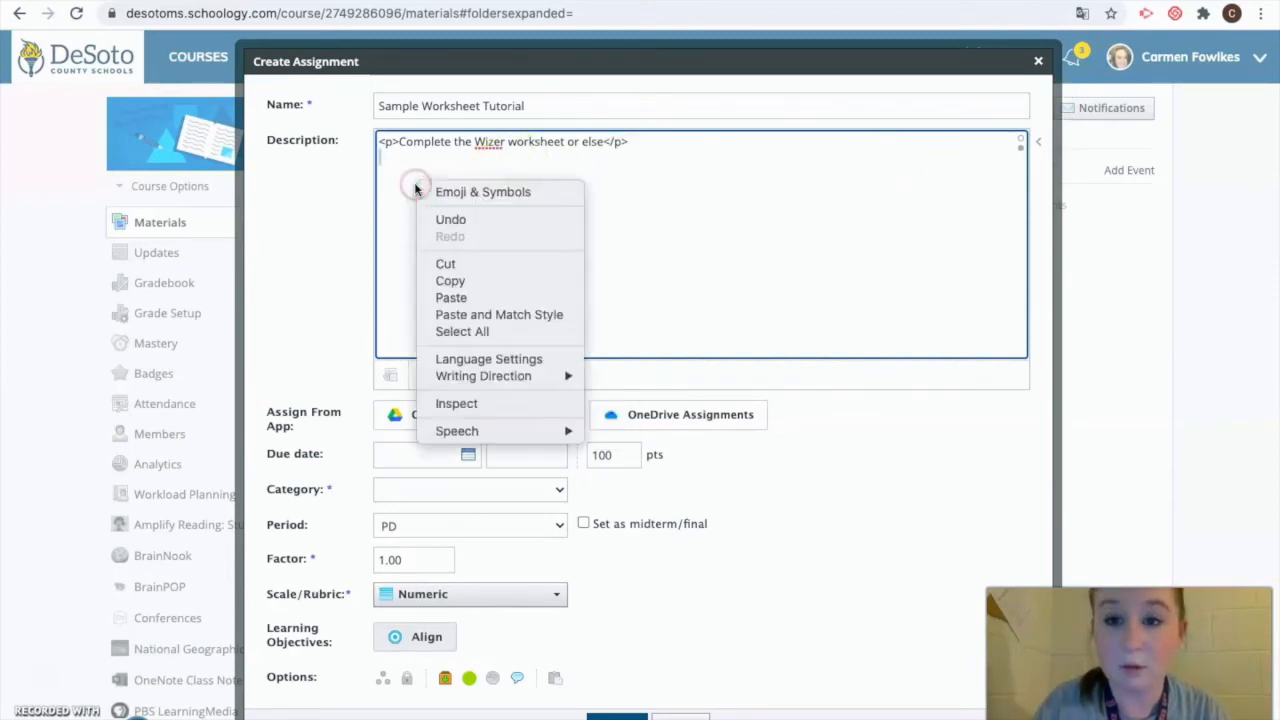
pyautogui.click(463, 298)
pyautogui.click(381, 159)
pyautogui.press('Return')
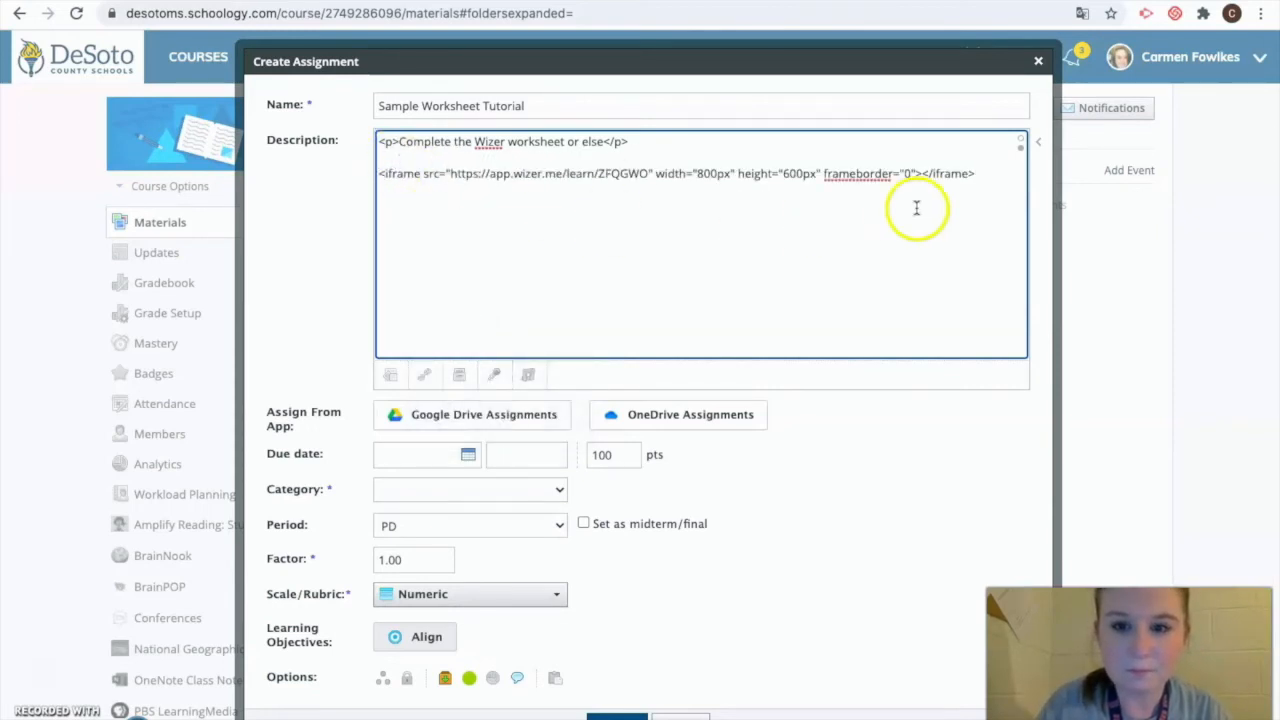
pyautogui.click(1021, 143)
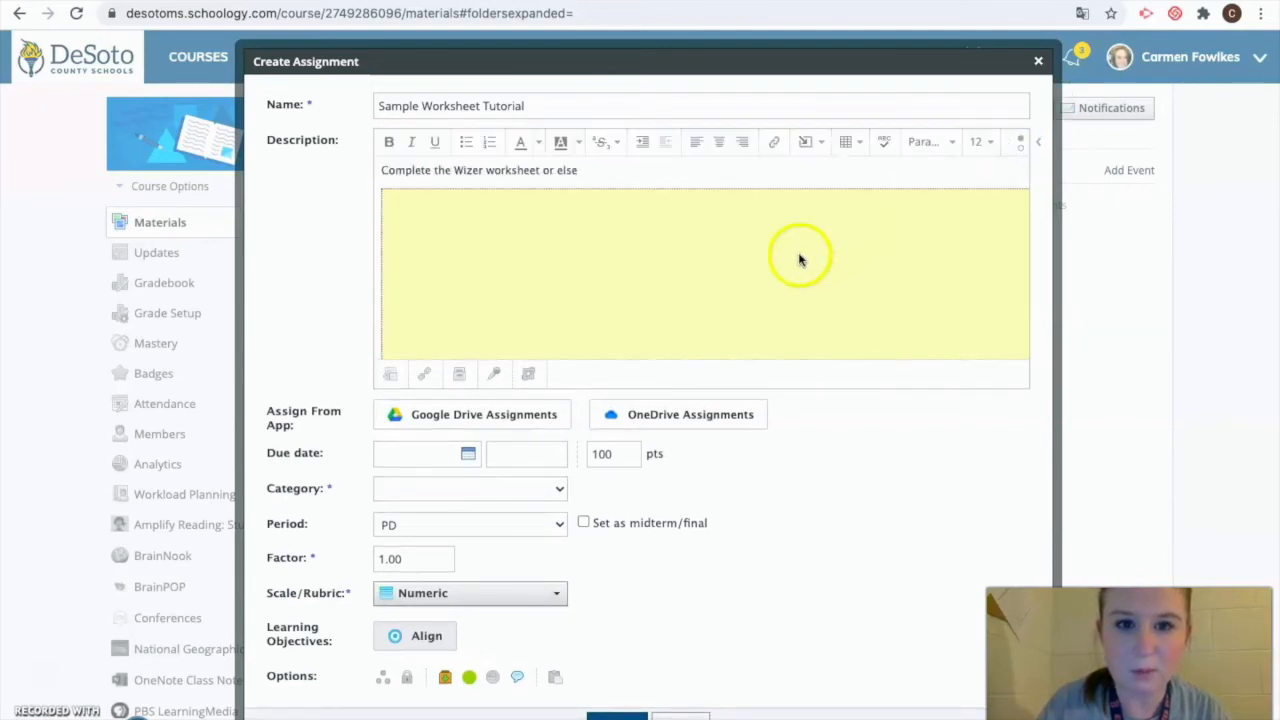
pyautogui.scroll(-1, 783, 268)
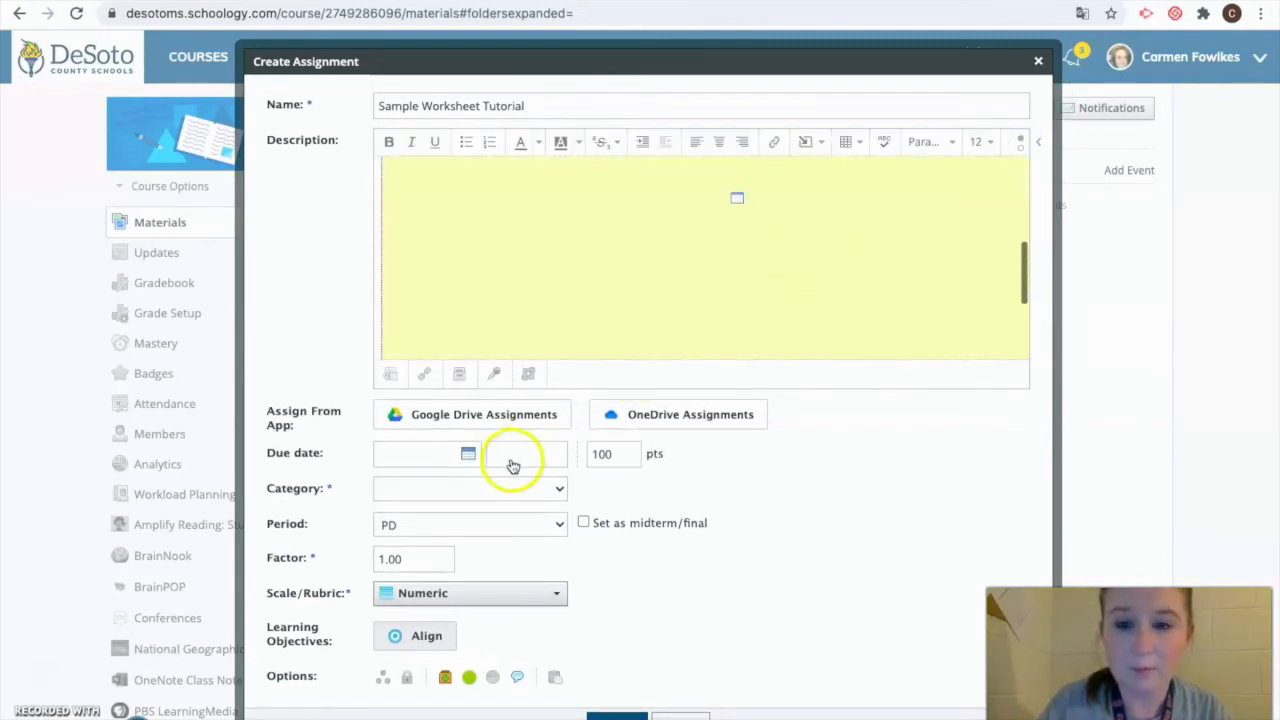
# Set the due date to 9/01/20 and the category to Ungraded, and create the assignment
pyautogui.click(468, 453)
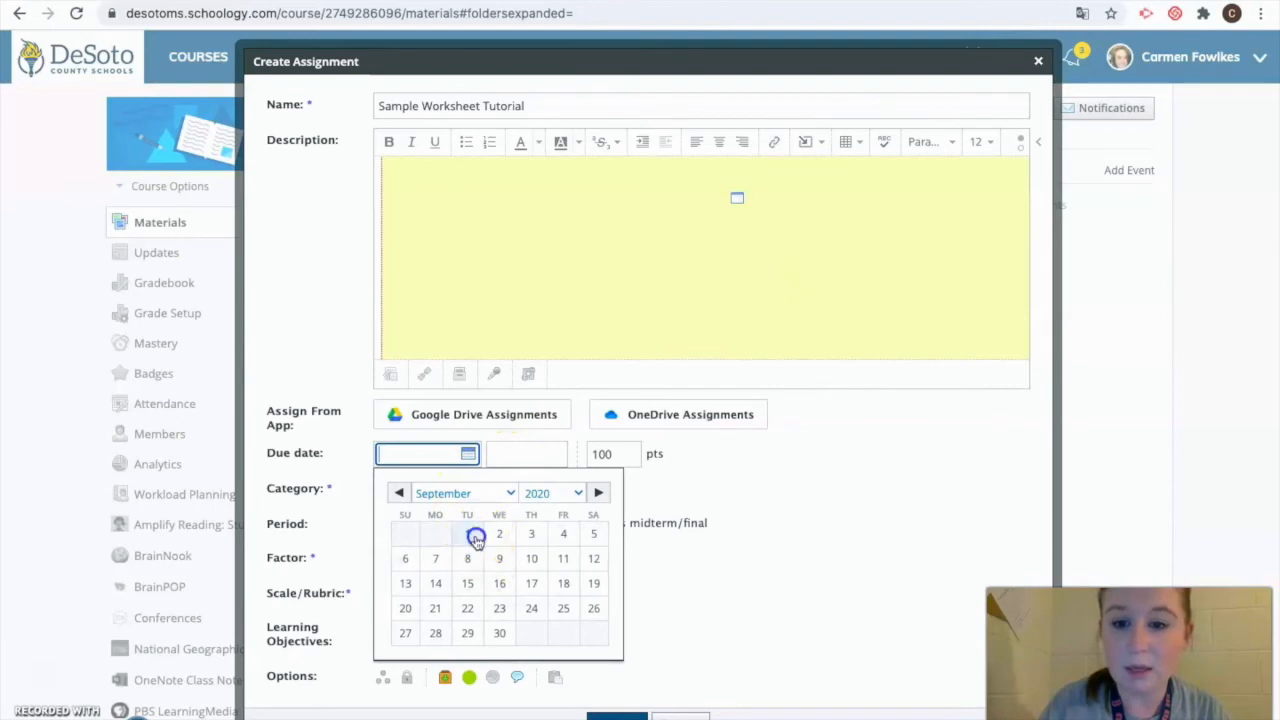
pyautogui.click(468, 534)
pyautogui.click(491, 494)
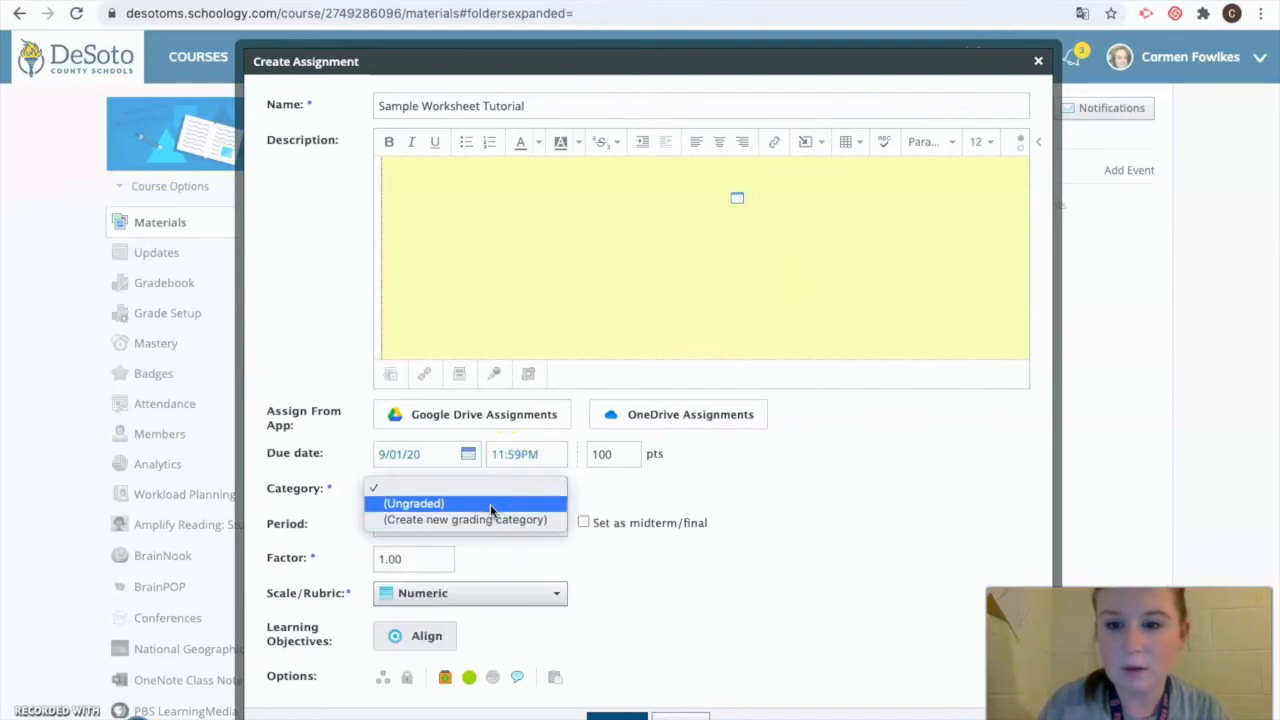
pyautogui.click(490, 504)
pyautogui.scroll(-3, 868, 543)
pyautogui.click(608, 571)
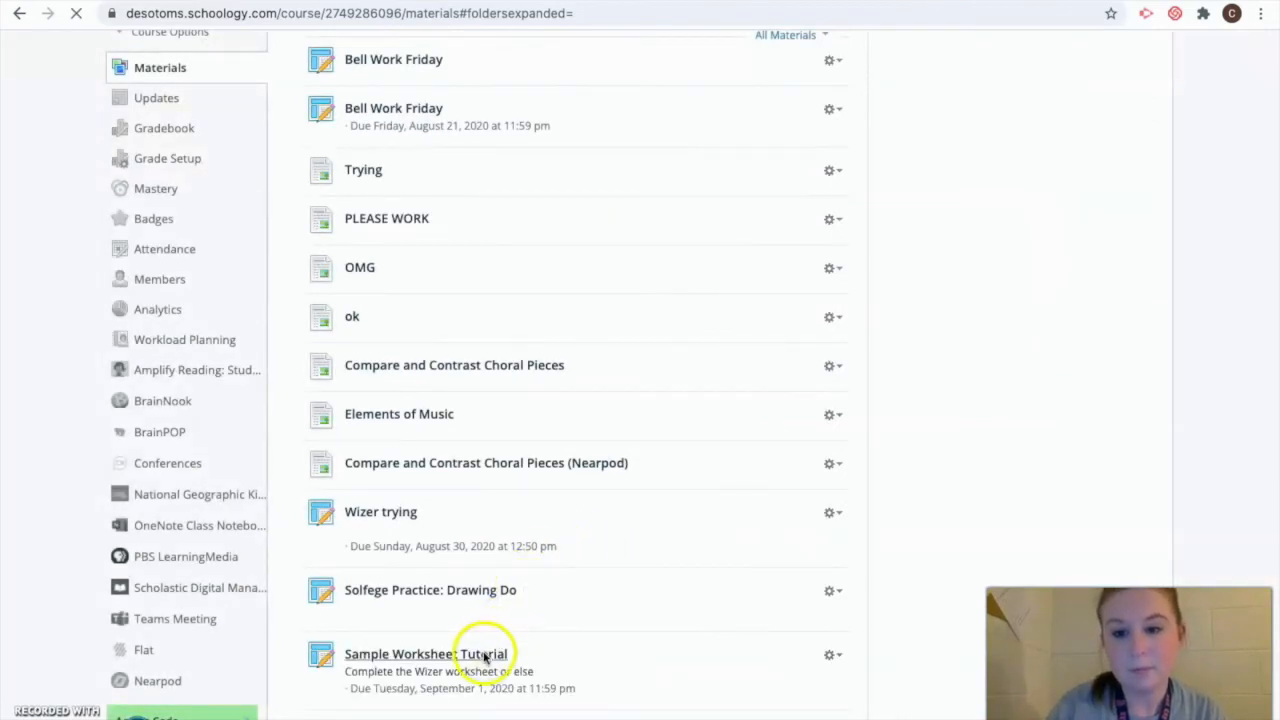
# Open the "Sample Worksheet Tutorial" assignment and check how the embedded Wizer worksheet is displayed
pyautogui.click(485, 657)
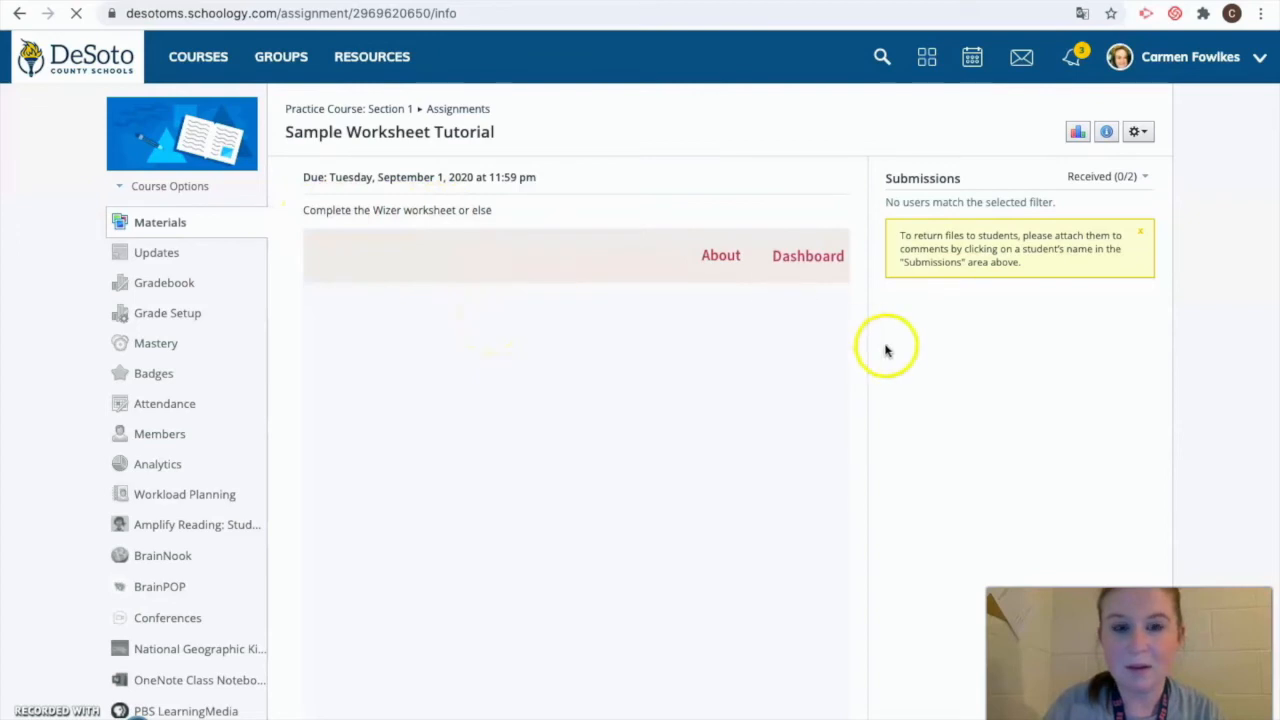
pyautogui.scroll(-3, 887, 350)
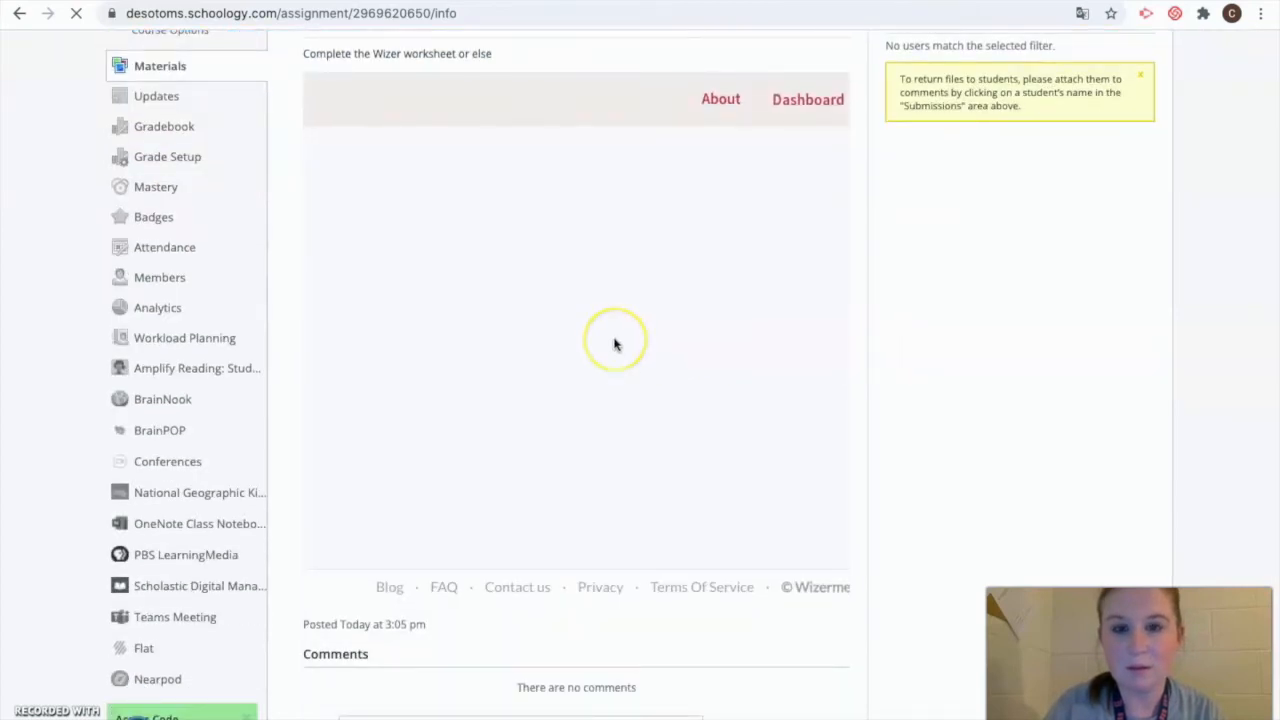
pyautogui.scroll(-5, 614, 344)
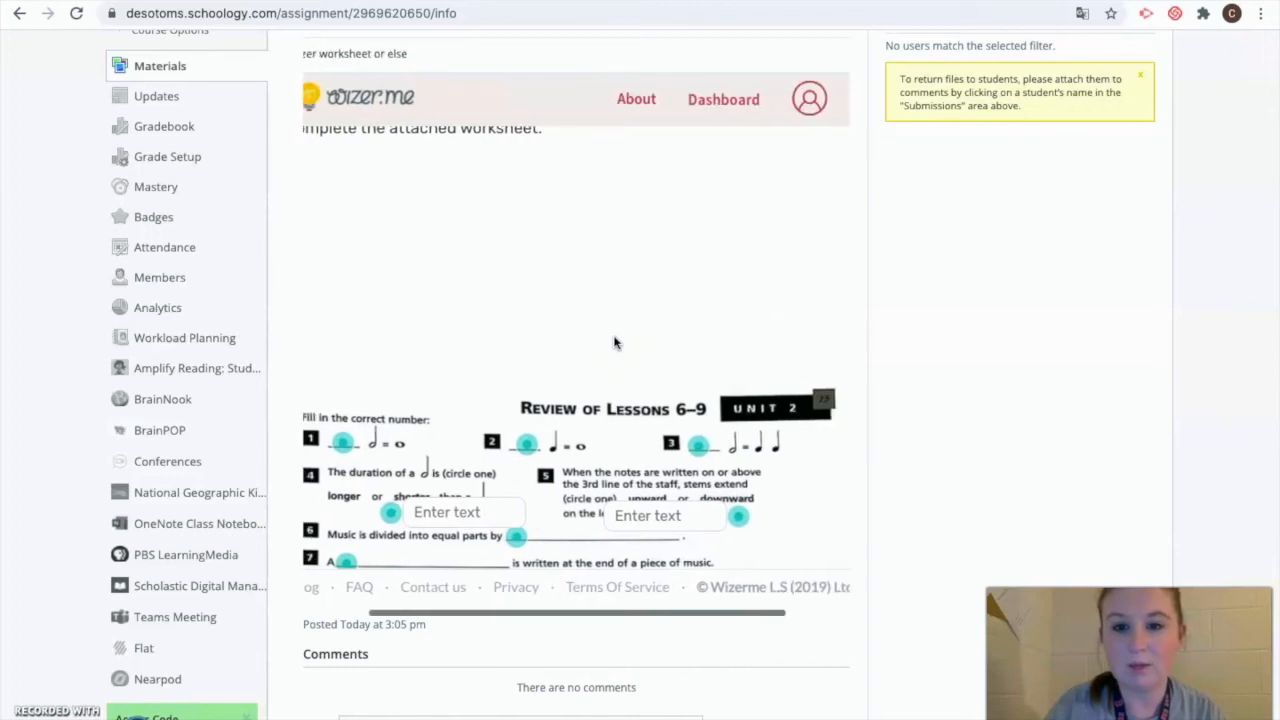
pyautogui.scroll(-5, 614, 343)
pyautogui.scroll(1, 614, 343)
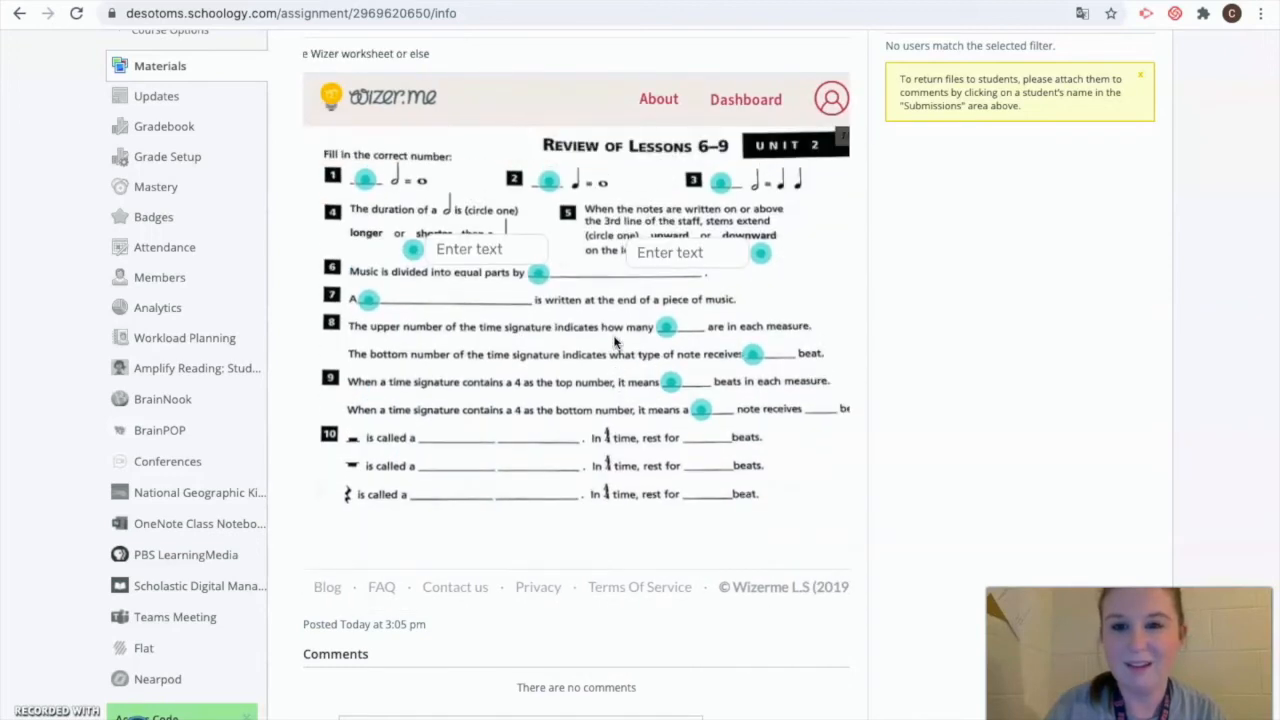
# Switch back to Wizer.me, return to the dashboard and look through the teacher's own worksheets
pyautogui.click(478, 2)
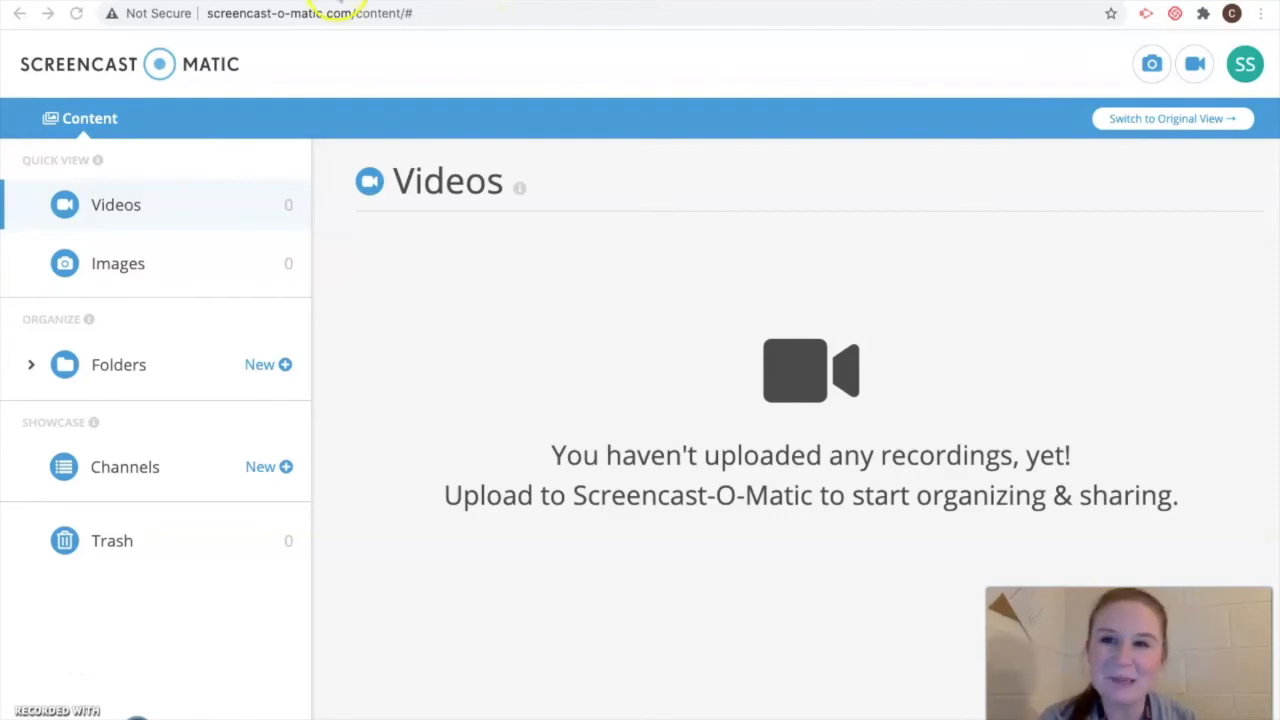
pyautogui.click(336, 2)
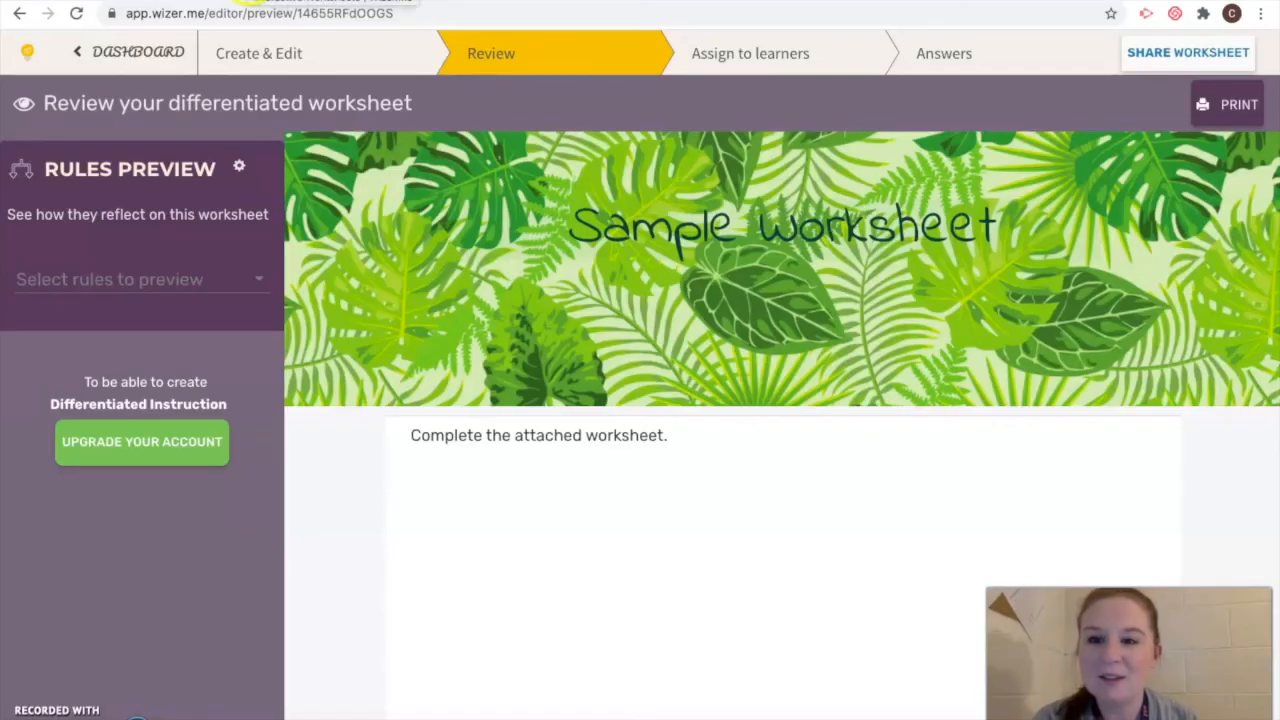
pyautogui.scroll(2, 526, 361)
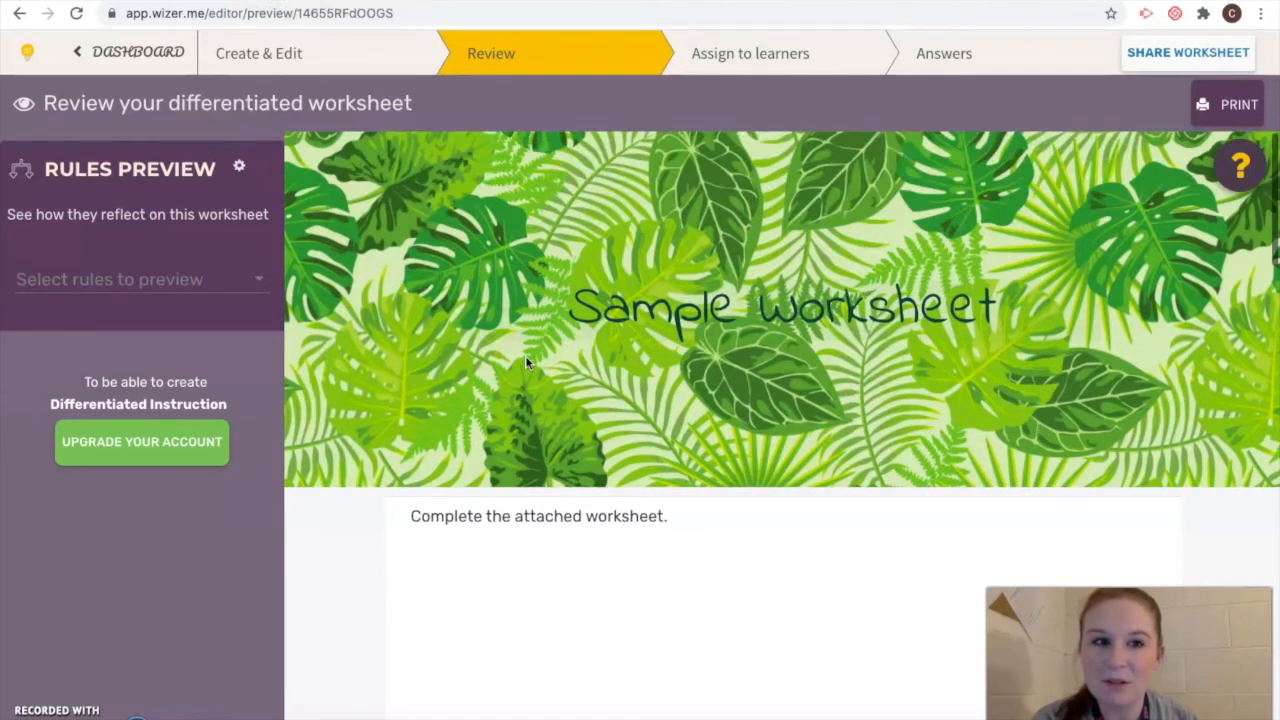
pyautogui.click(118, 58)
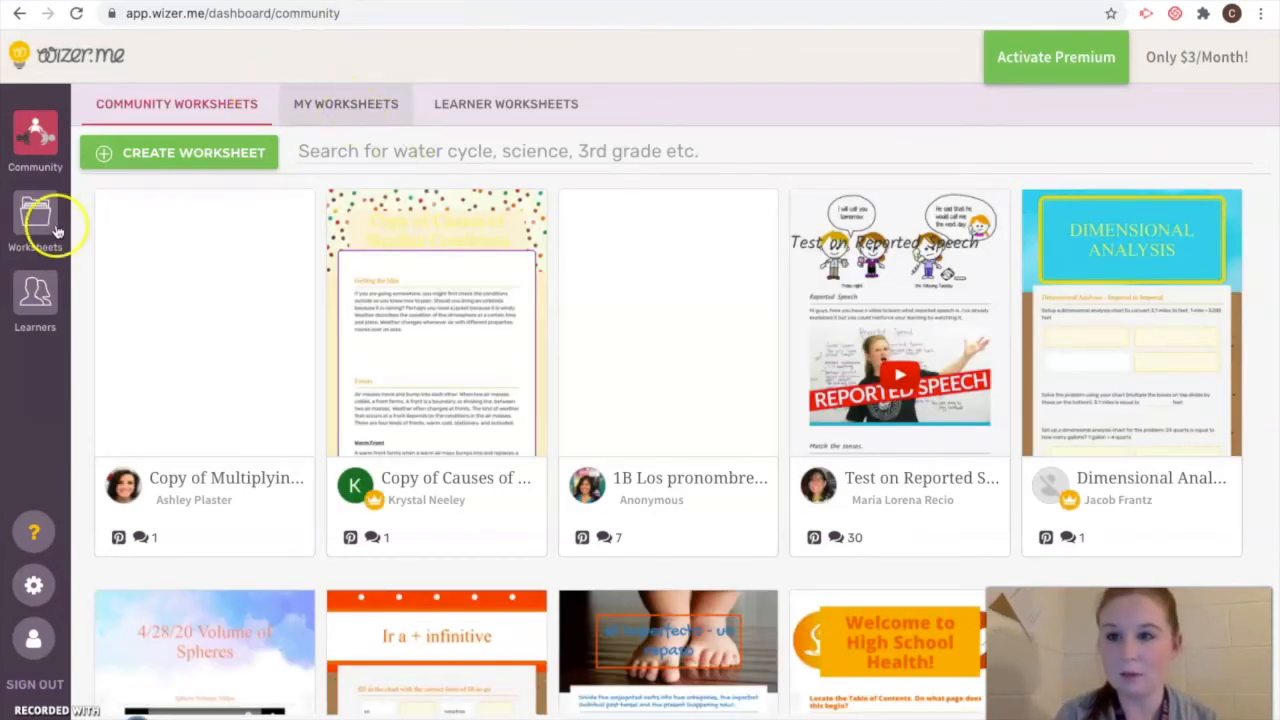
pyautogui.click(510, 108)
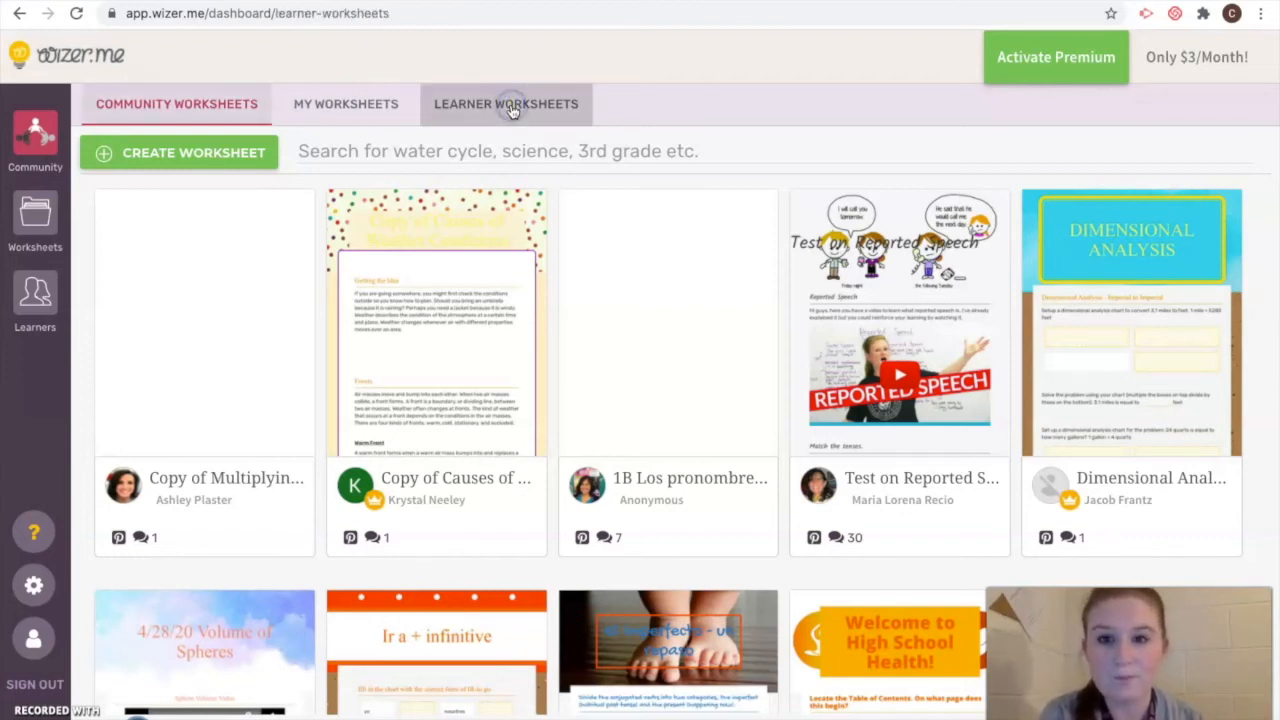
pyautogui.click(352, 115)
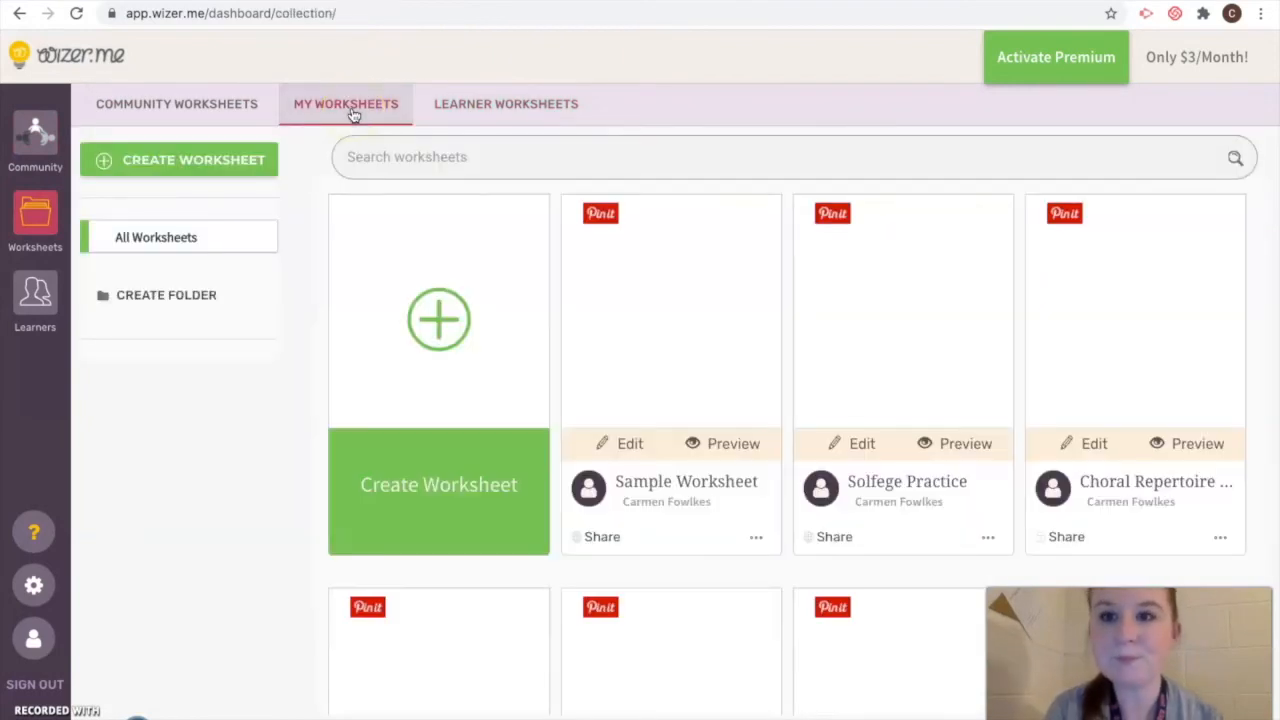
pyautogui.scroll(-6, 778, 380)
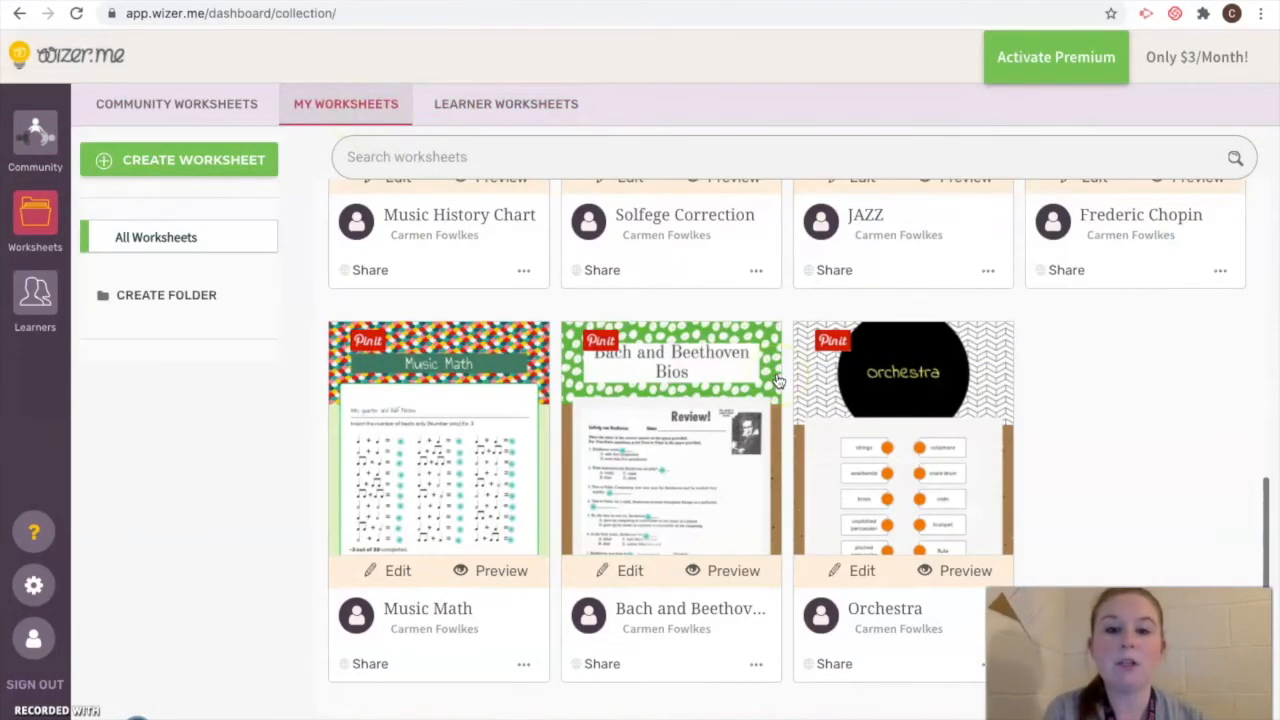
pyautogui.scroll(4, 778, 380)
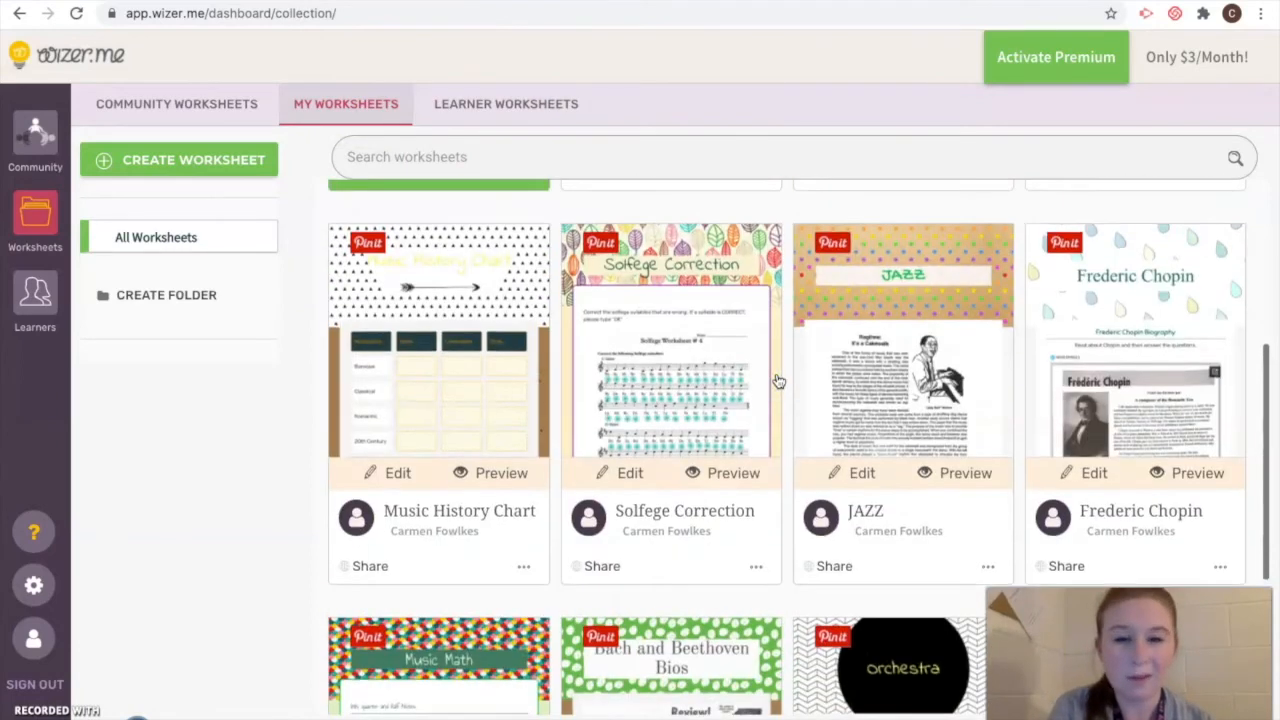
# Open the "Solfege Practice" worksheet from the teacher's own worksheets and view its student answers
pyautogui.scroll(3, 778, 380)
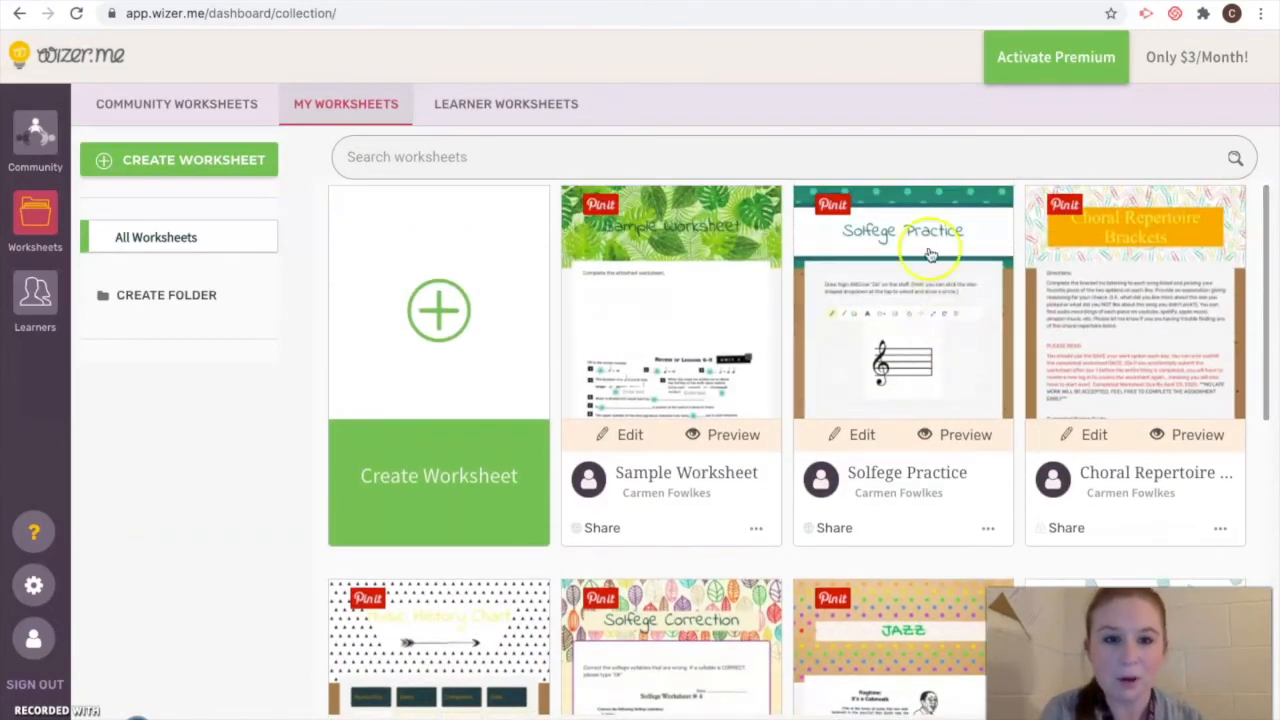
pyautogui.click(925, 231)
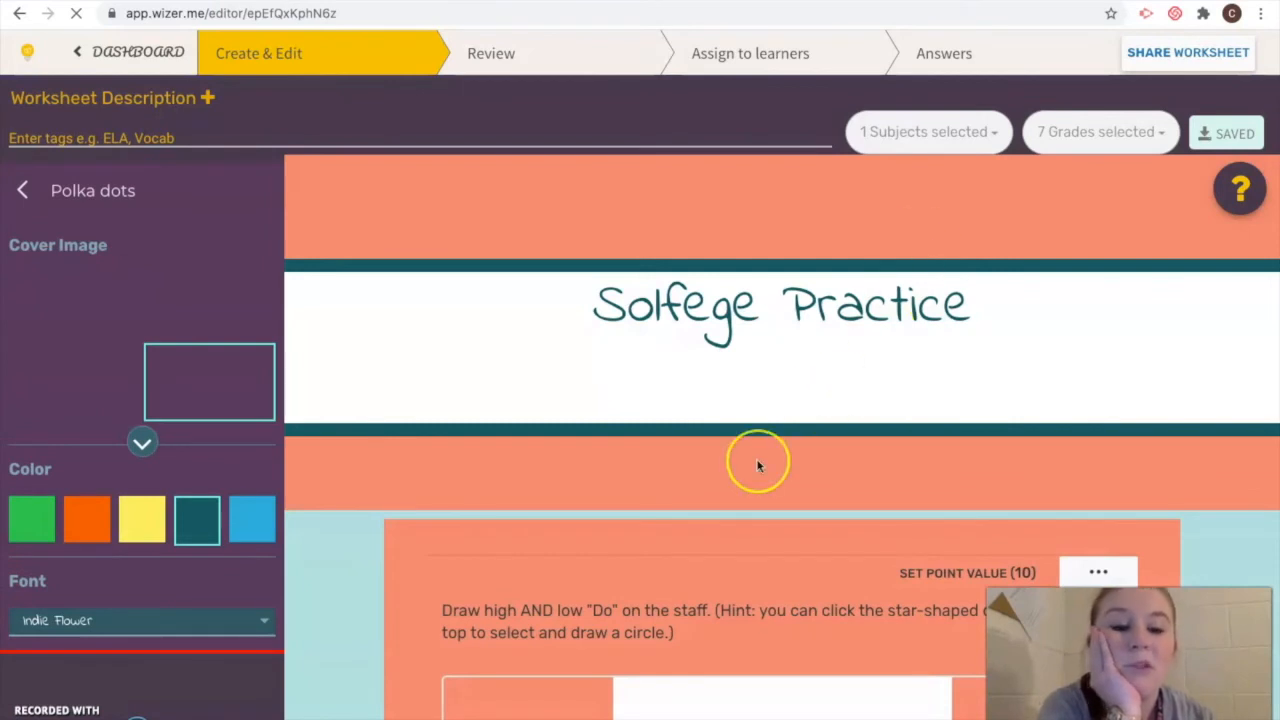
pyautogui.scroll(-6, 757, 460)
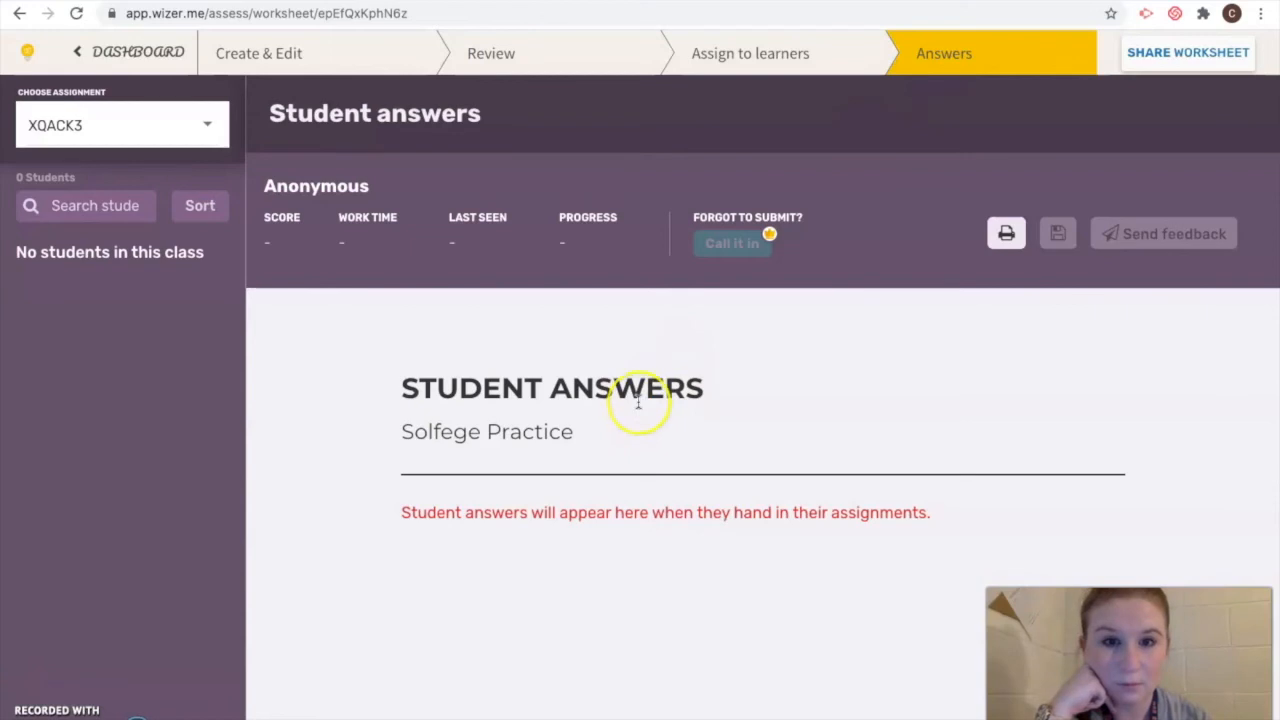
pyautogui.scroll(-2, 638, 402)
pyautogui.scroll(2, 638, 402)
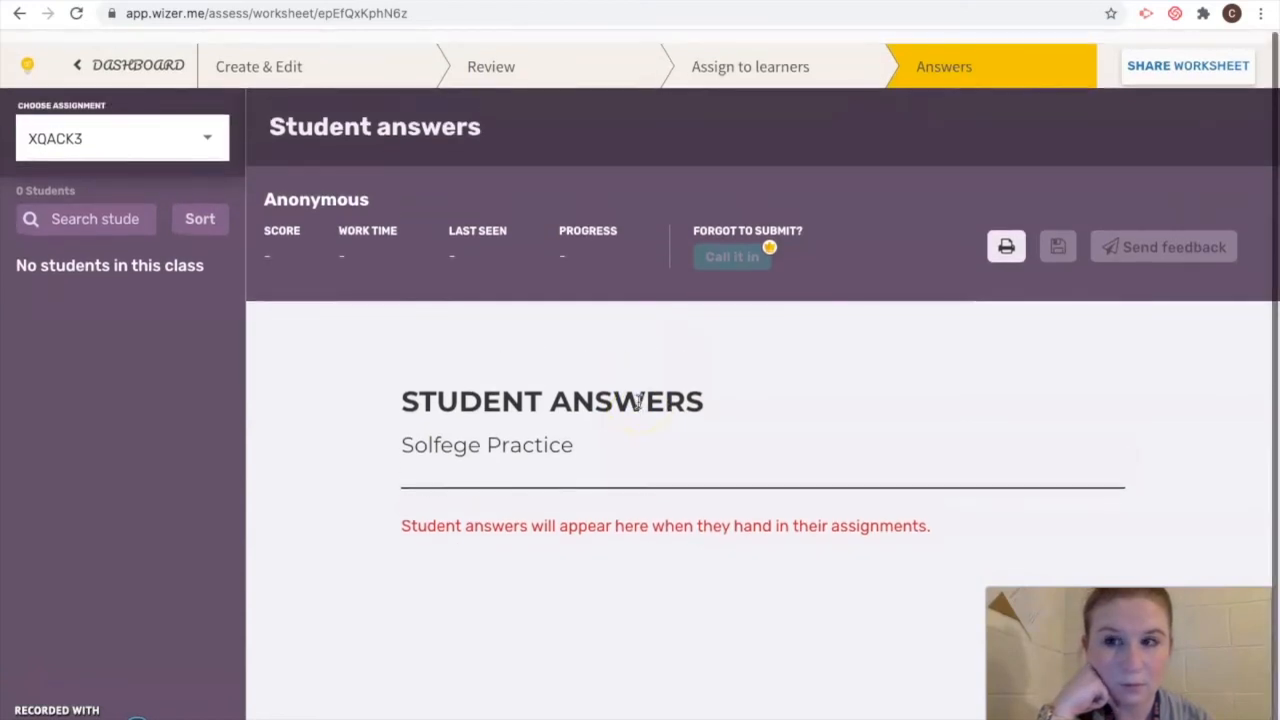
# Switch the student answers to the second listed assignment and look at the submitted drawing for the first question
pyautogui.click(199, 135)
pyautogui.click(116, 172)
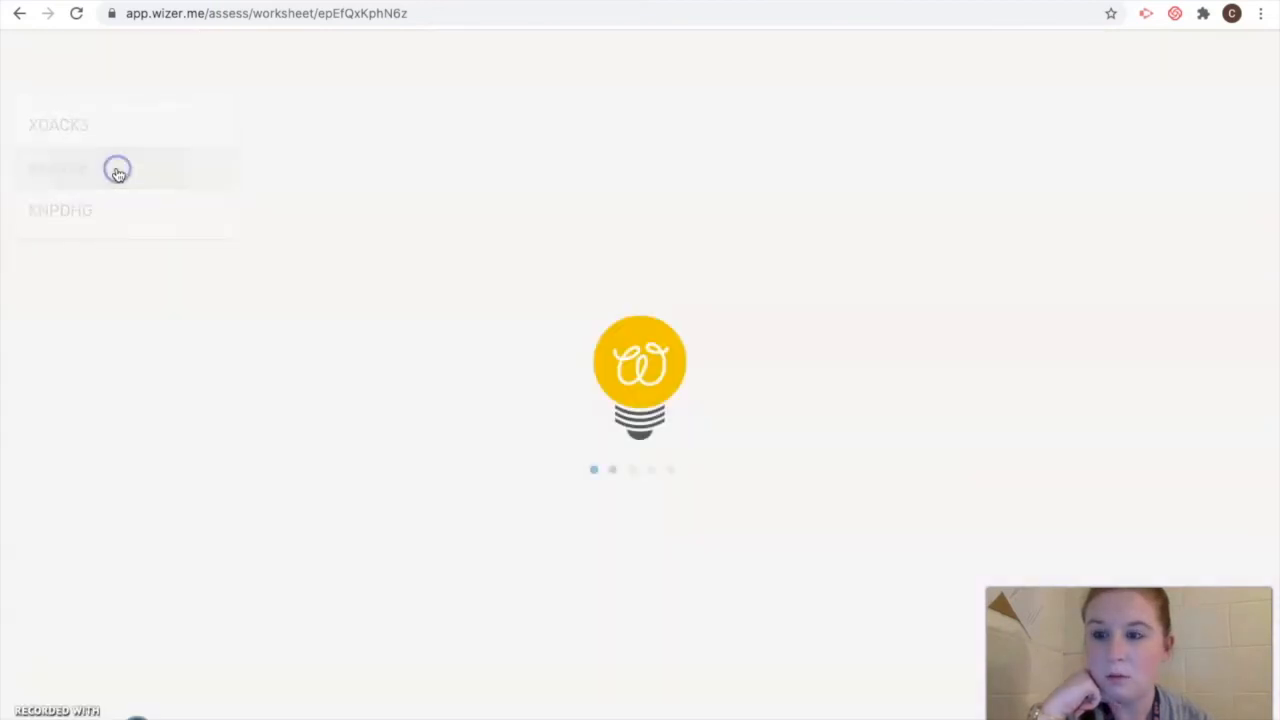
pyautogui.click(432, 302)
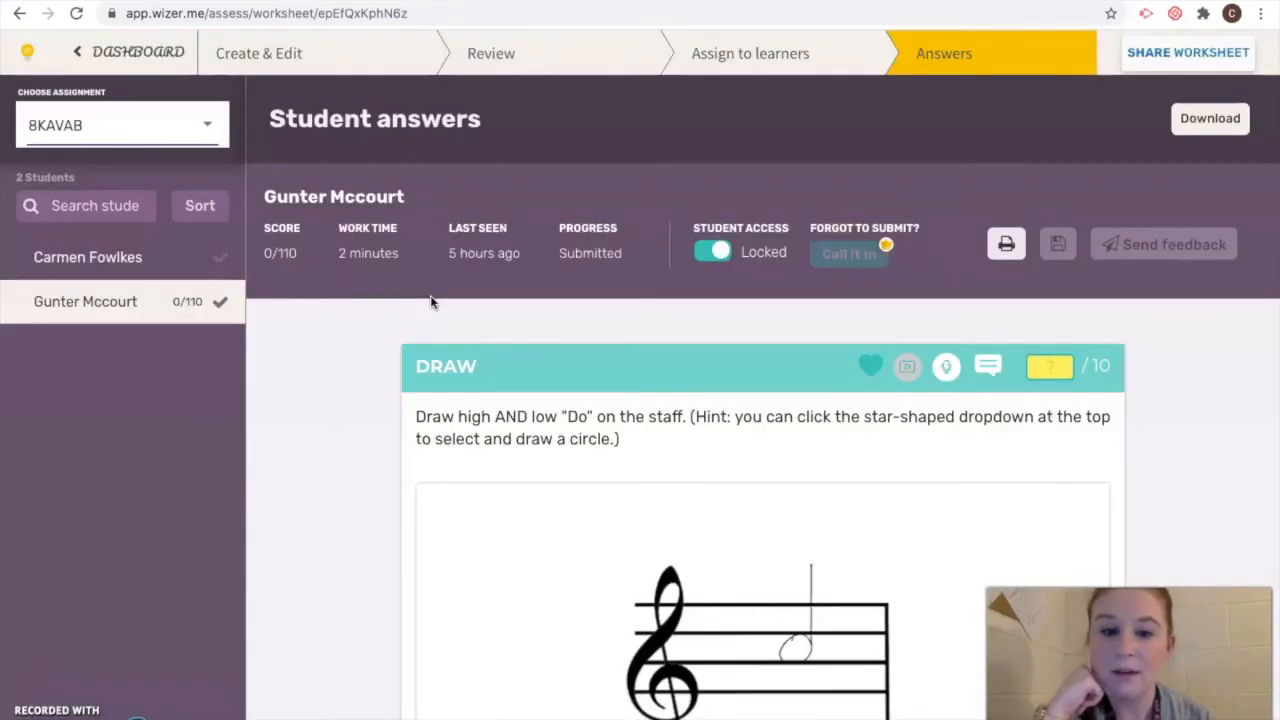
pyautogui.scroll(-2, 300, 460)
pyautogui.scroll(1, 300, 460)
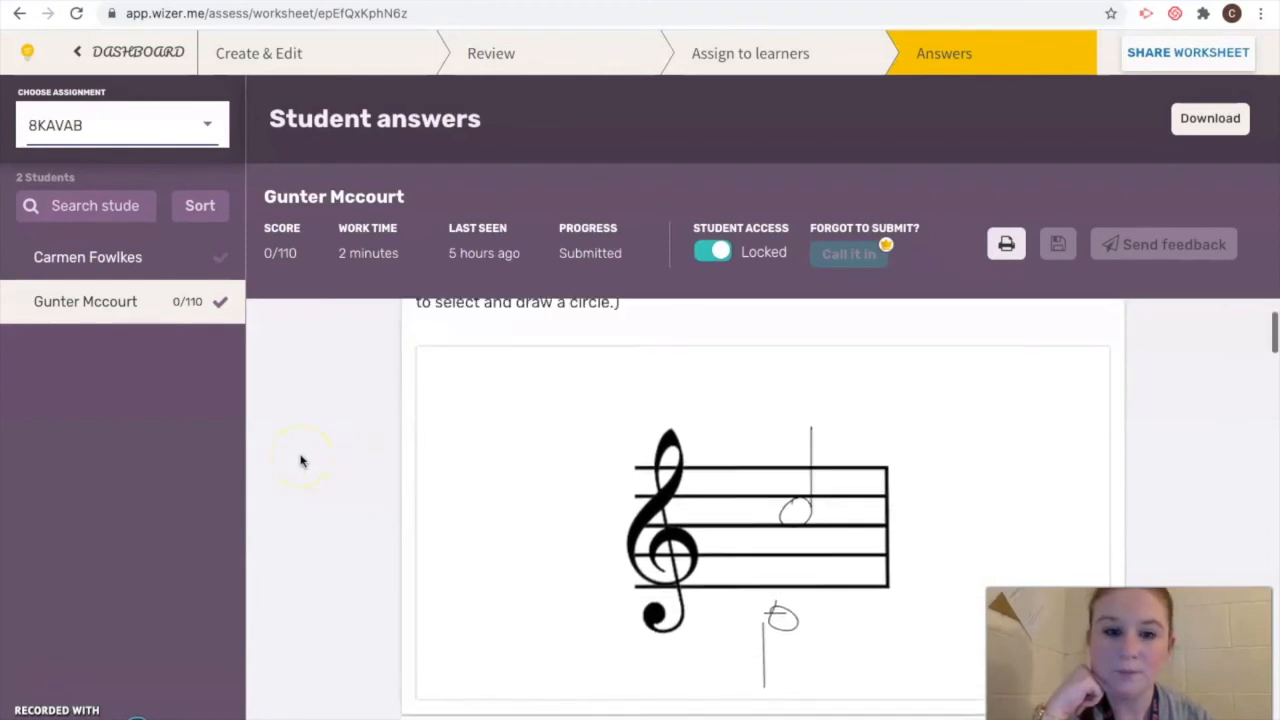
pyautogui.scroll(-1, 300, 460)
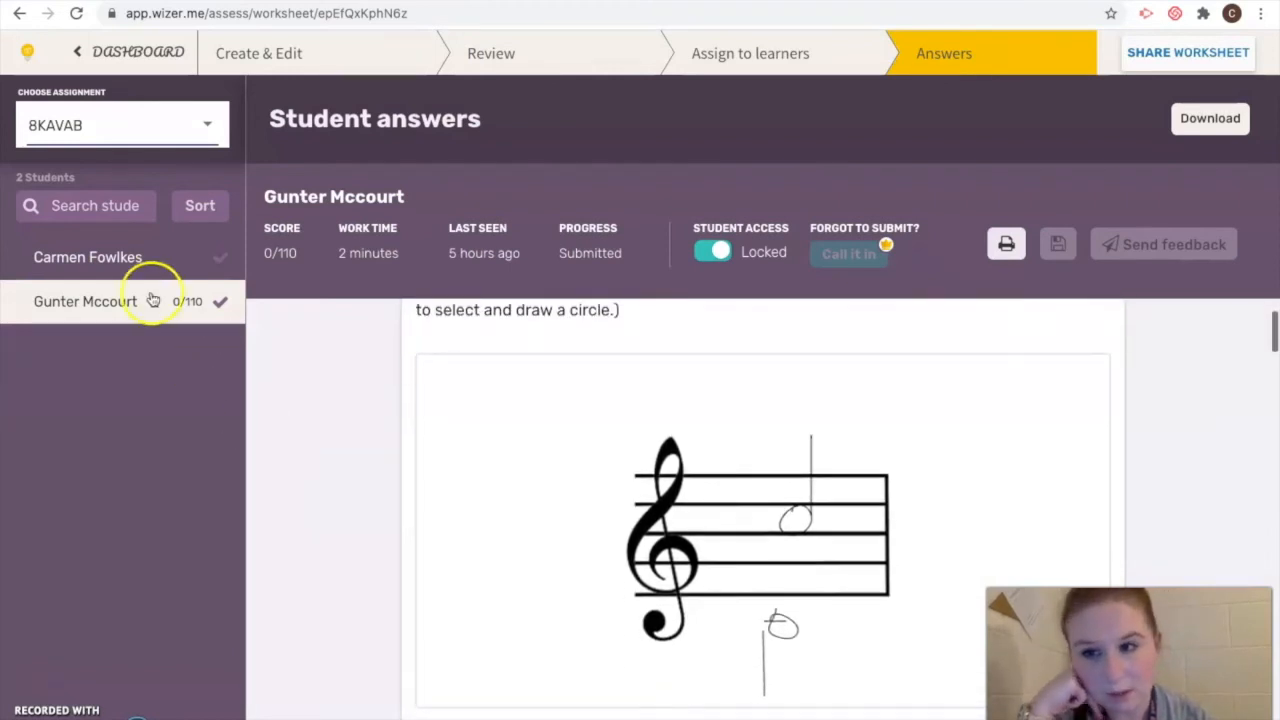
# Check the answers page of the first listed student in this assignment
pyautogui.click(120, 270)
pyautogui.scroll(-2, 628, 530)
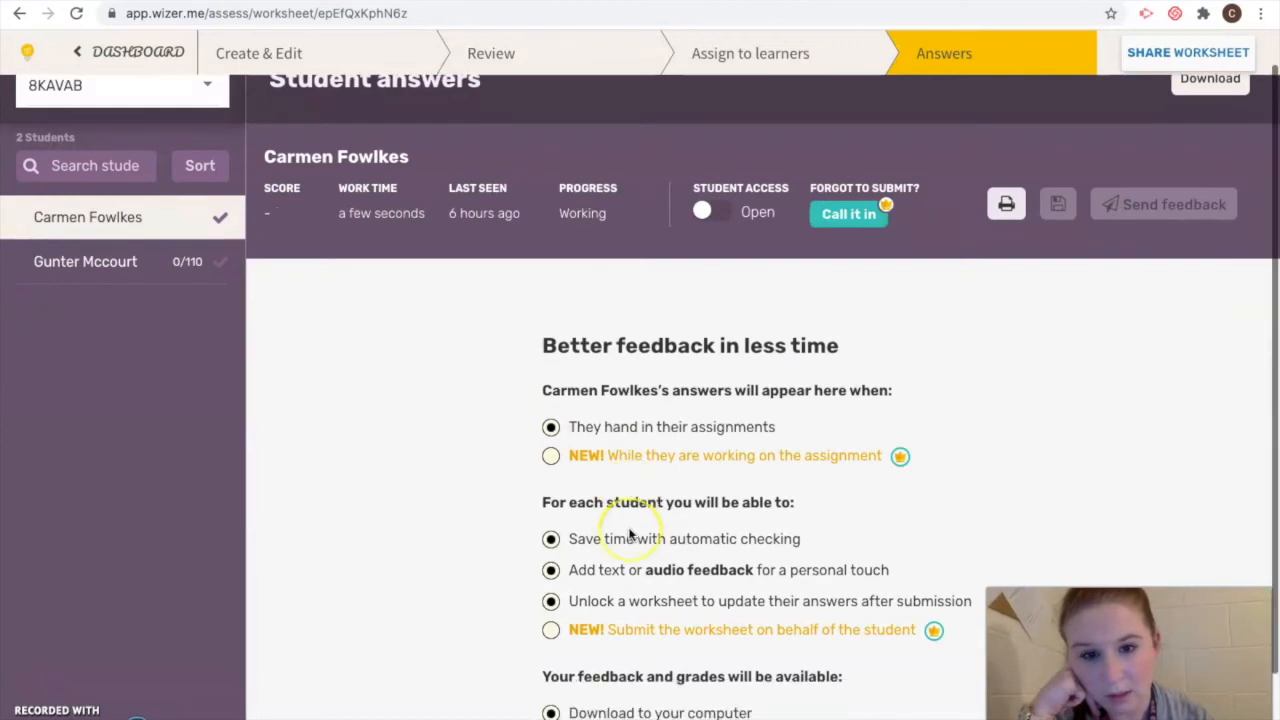
pyautogui.scroll(2, 629, 535)
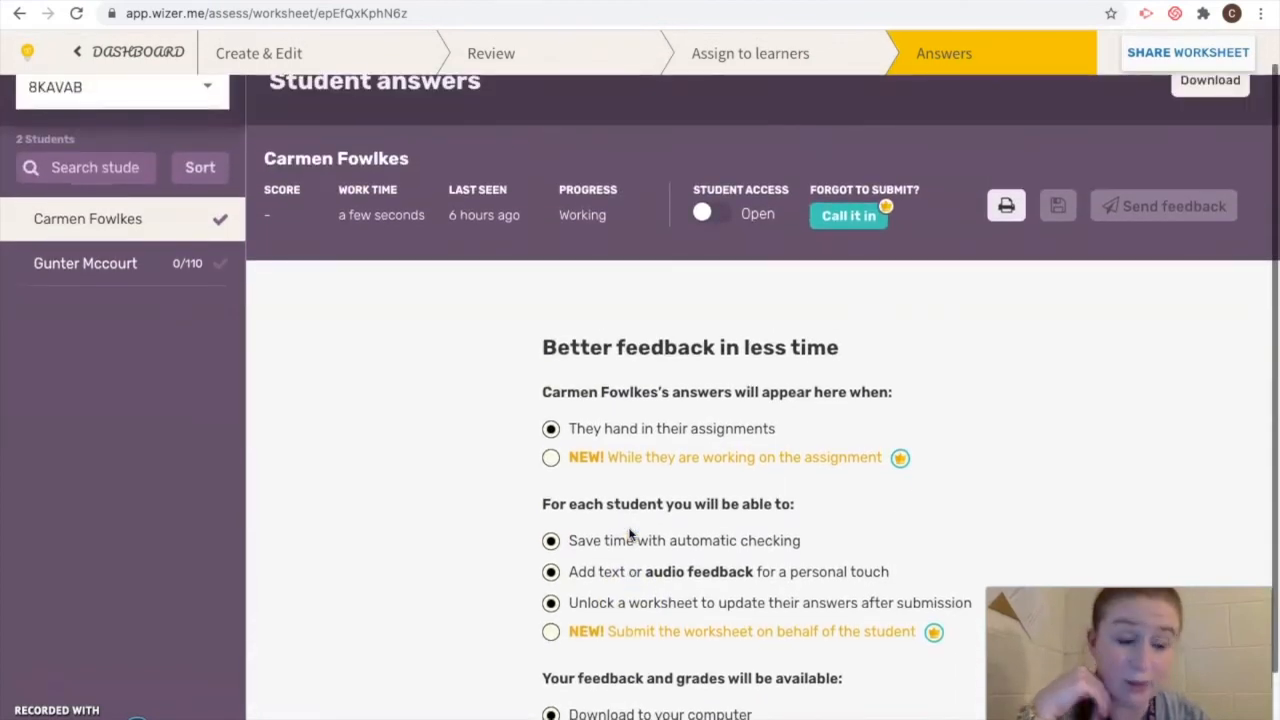
# Reopen the second listed student's submission and review all the "Do" staff drawings, their scoring fields and the general feedback area
pyautogui.click(111, 262)
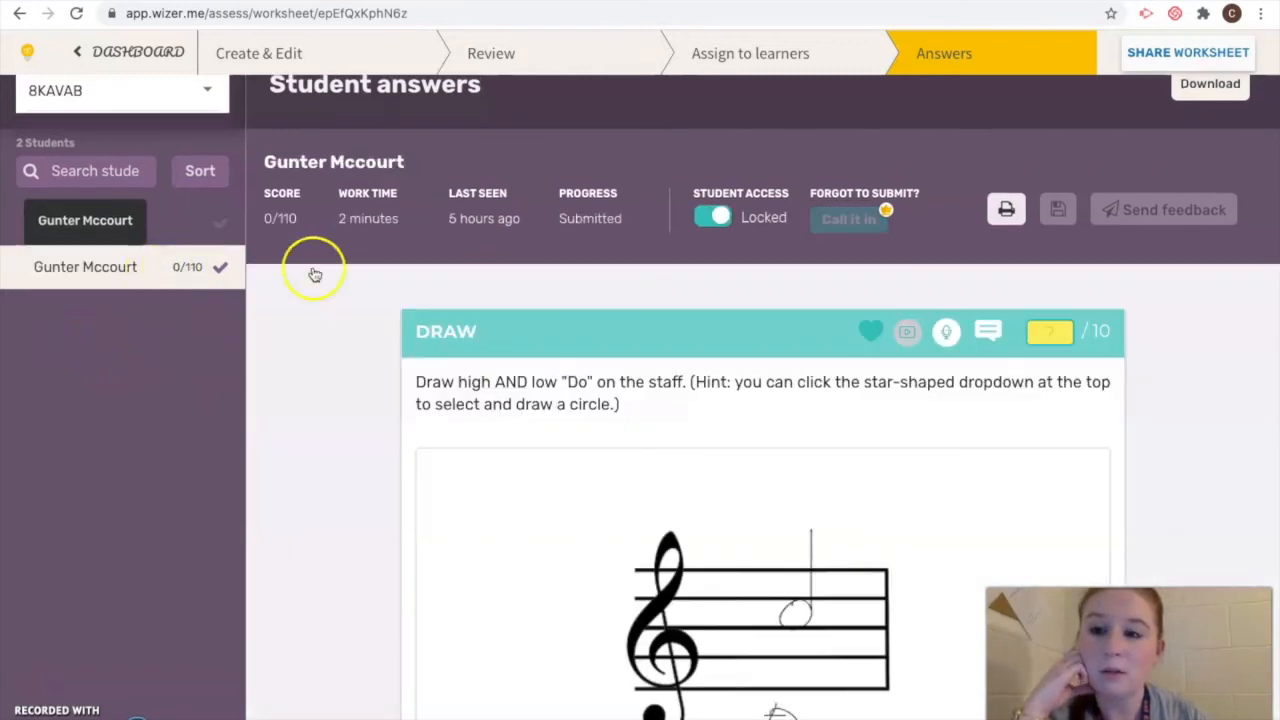
pyautogui.scroll(-2, 1084, 386)
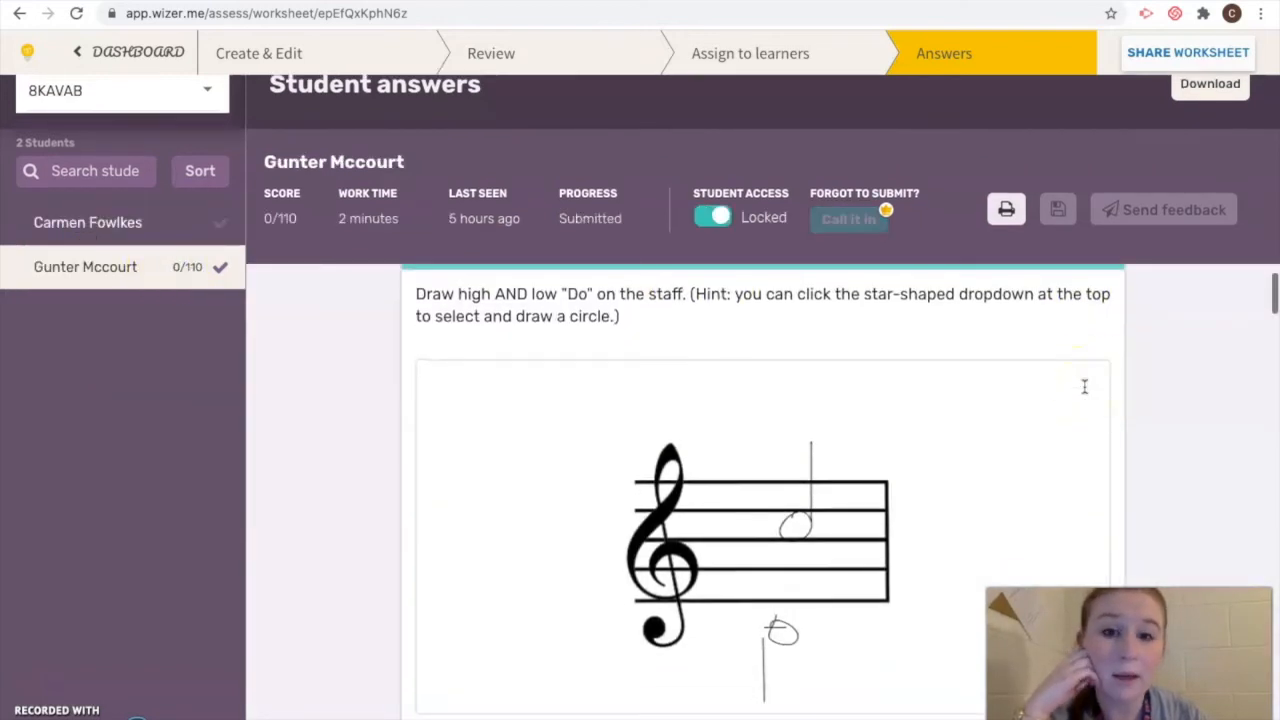
pyautogui.scroll(-1, 1084, 386)
pyautogui.scroll(-5, 1084, 386)
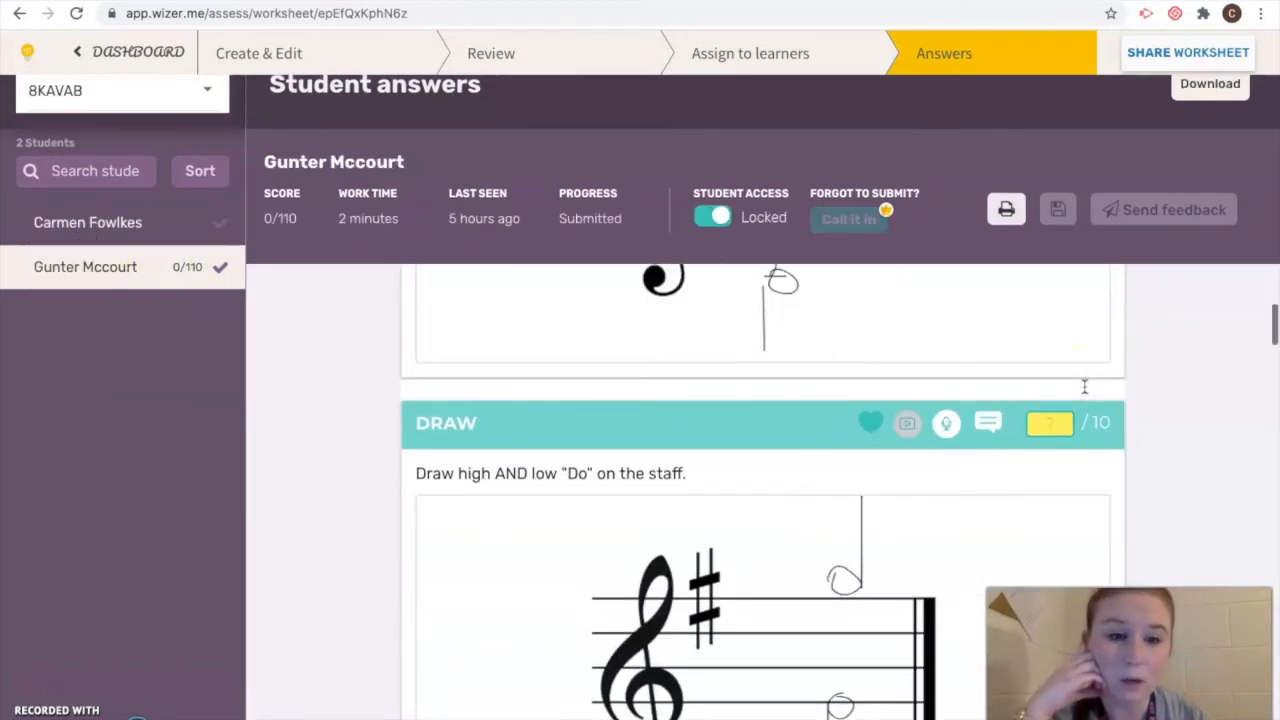
pyautogui.scroll(-5, 1084, 386)
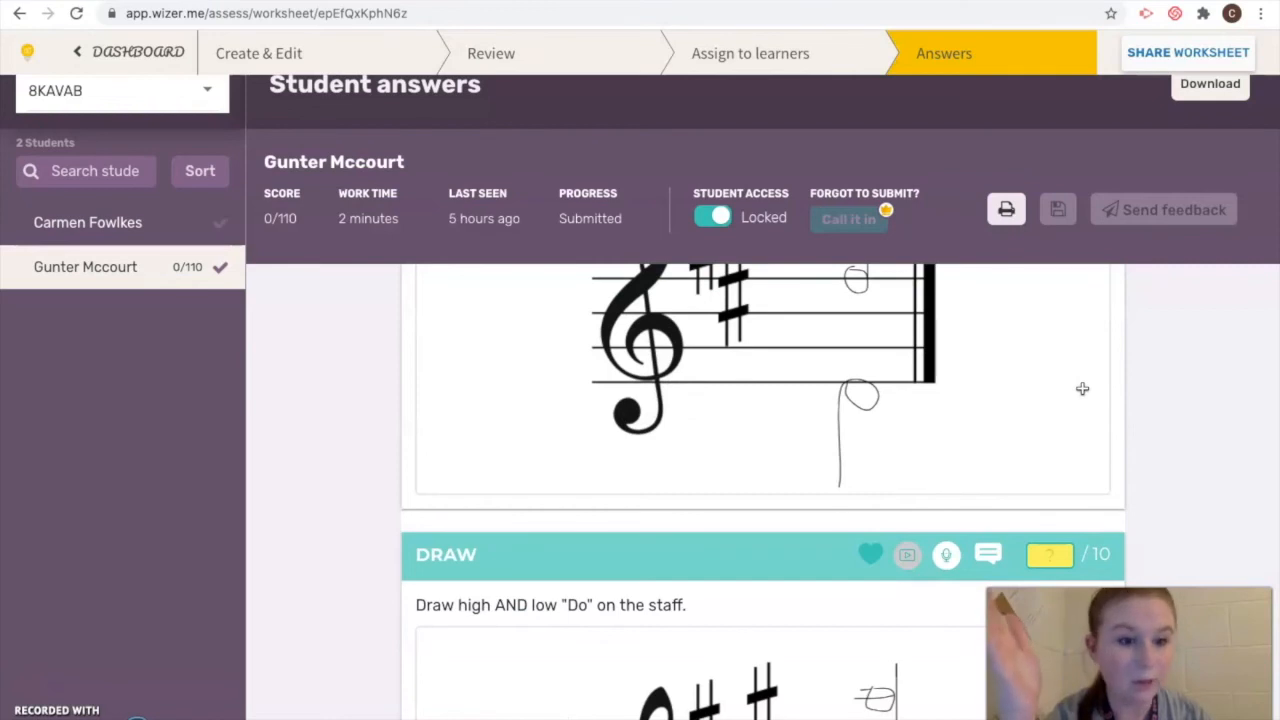
pyautogui.scroll(-2, 1082, 388)
pyautogui.scroll(-5, 1082, 388)
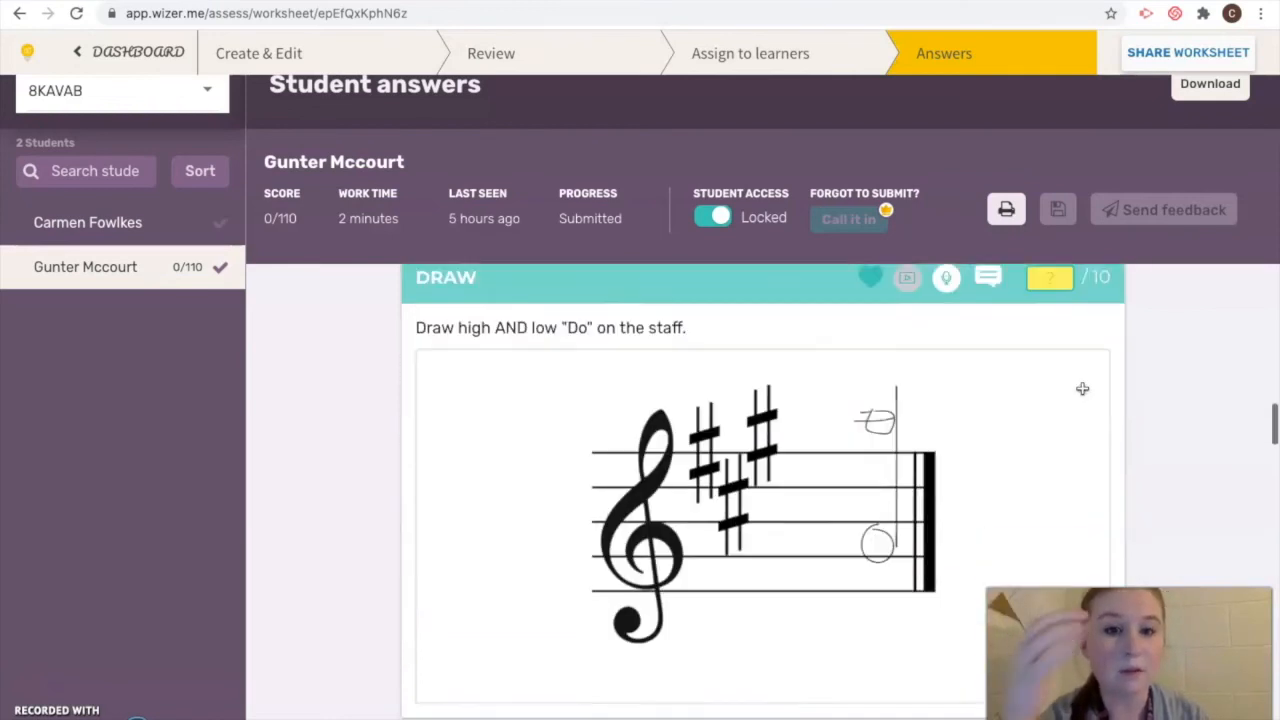
pyautogui.scroll(3, 1082, 388)
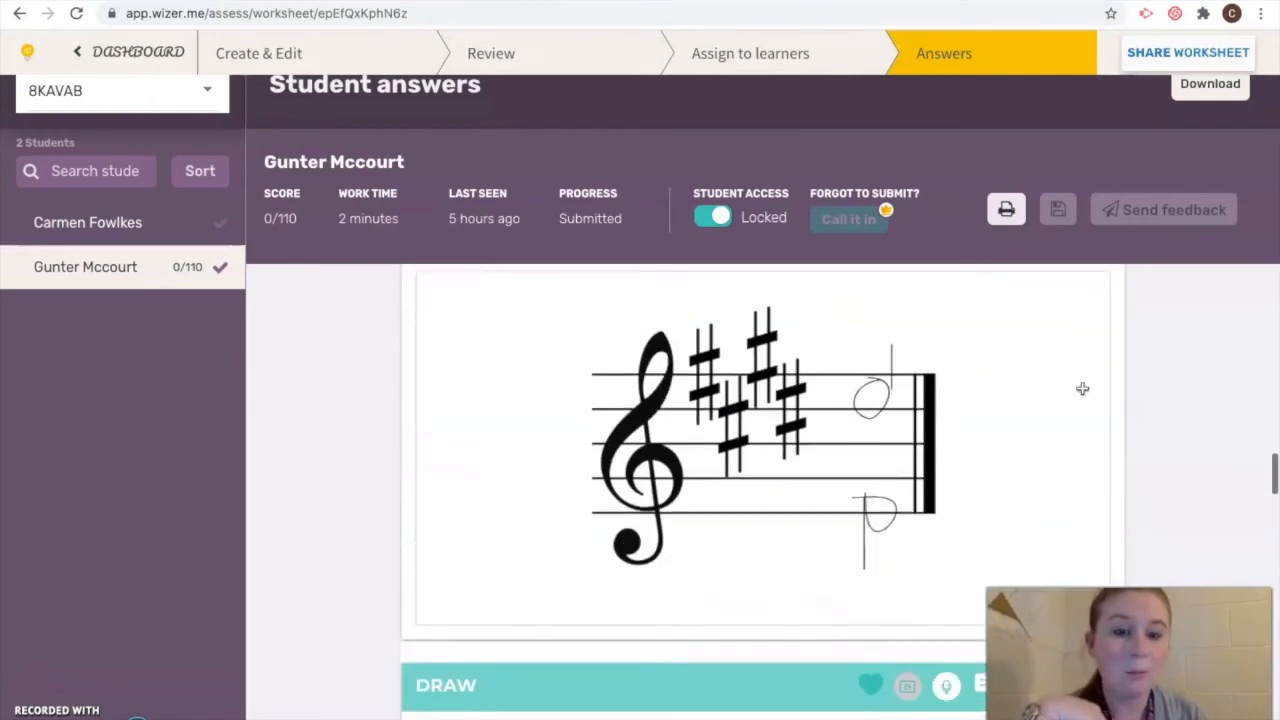
pyautogui.scroll(-4, 1082, 388)
pyautogui.scroll(-2, 1082, 385)
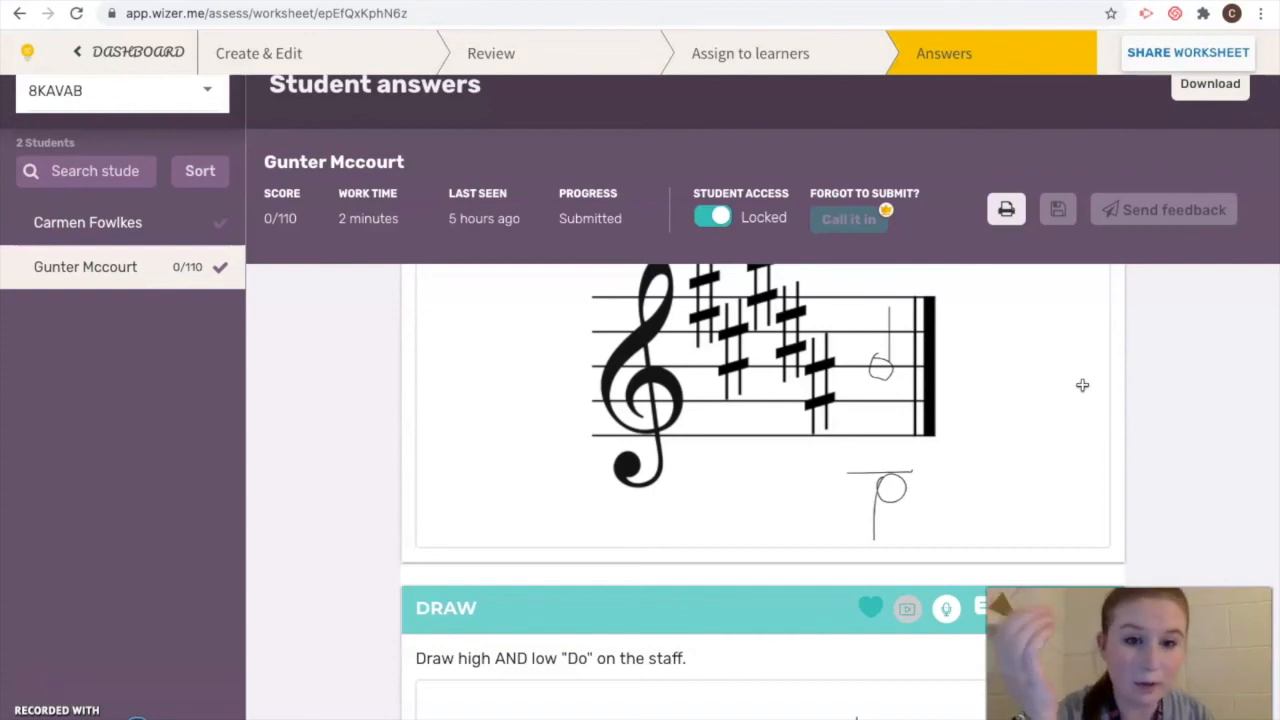
pyautogui.scroll(-5, 1082, 385)
pyautogui.scroll(1, 1082, 385)
pyautogui.scroll(-9, 1082, 385)
pyautogui.scroll(-5, 1083, 367)
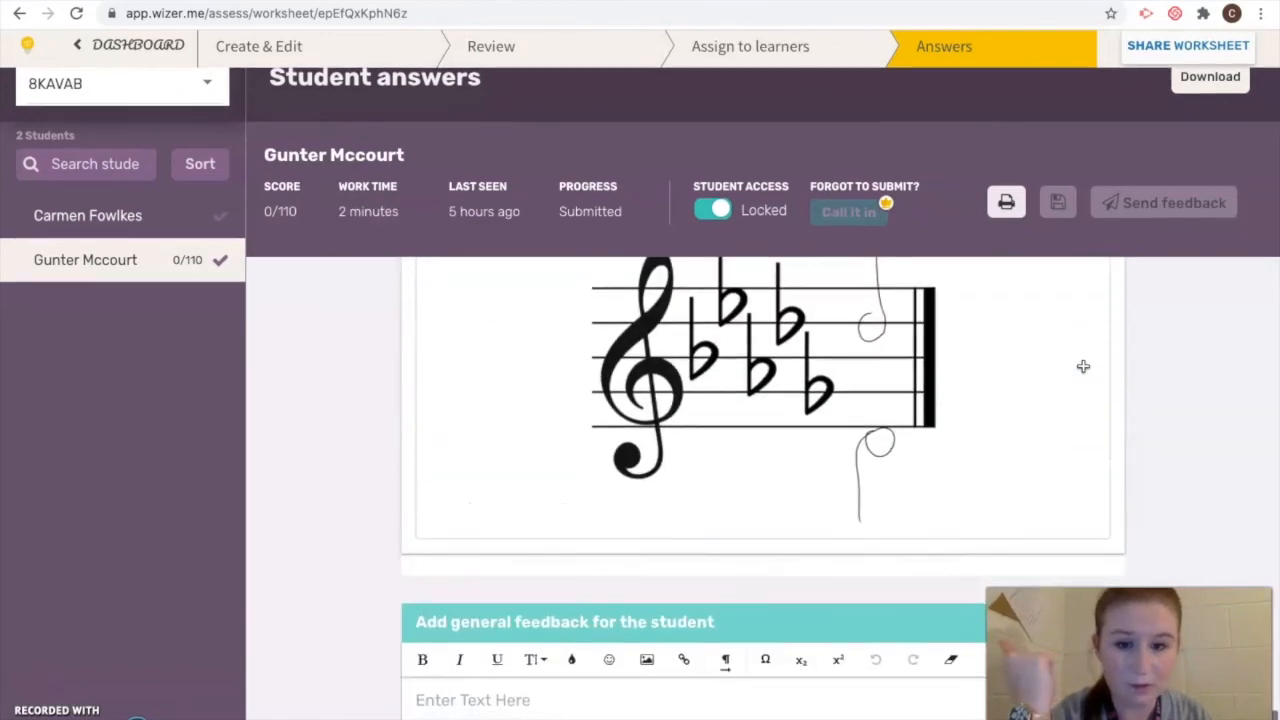
pyautogui.scroll(-5, 1226, 368)
pyautogui.scroll(-10, 1226, 368)
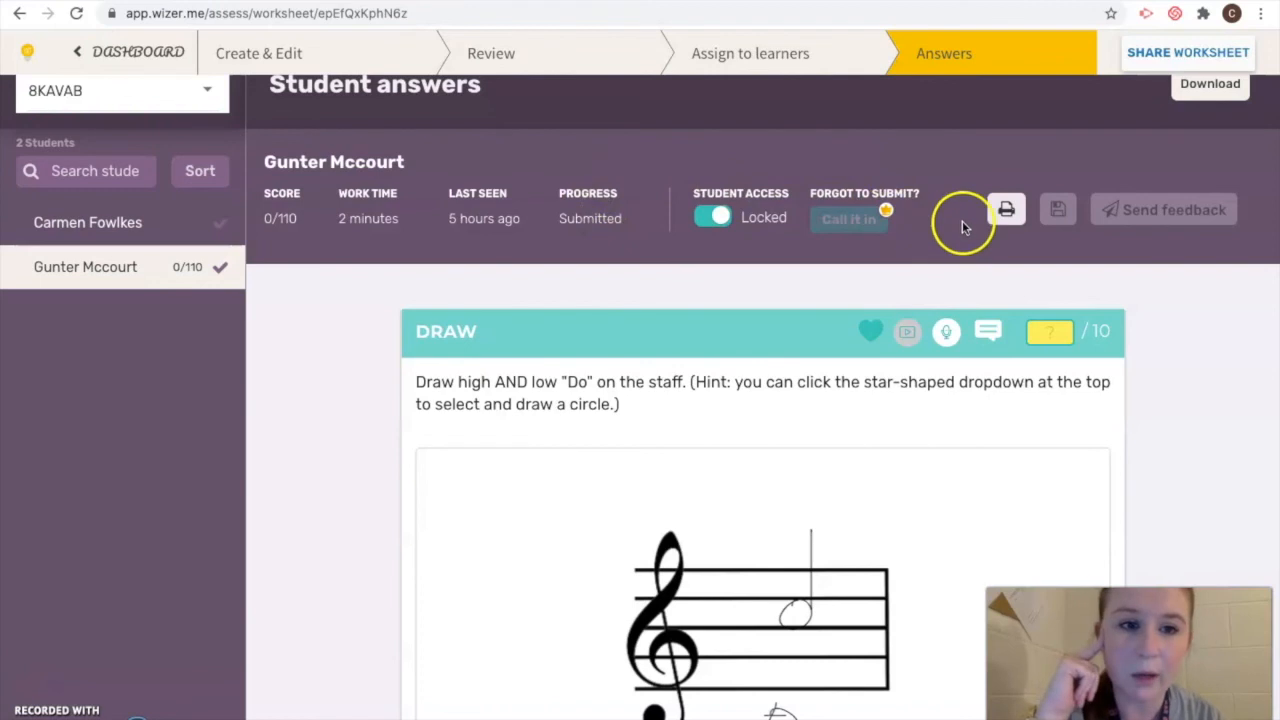
pyautogui.scroll(1, 851, 178)
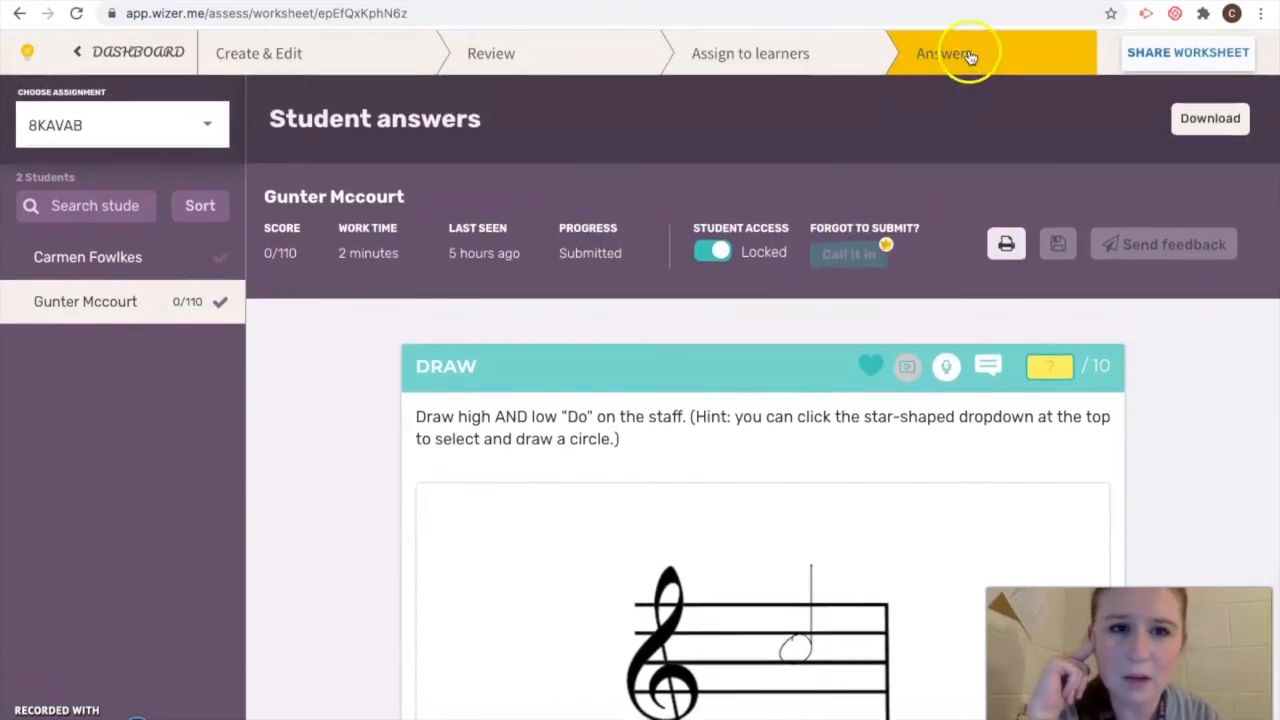